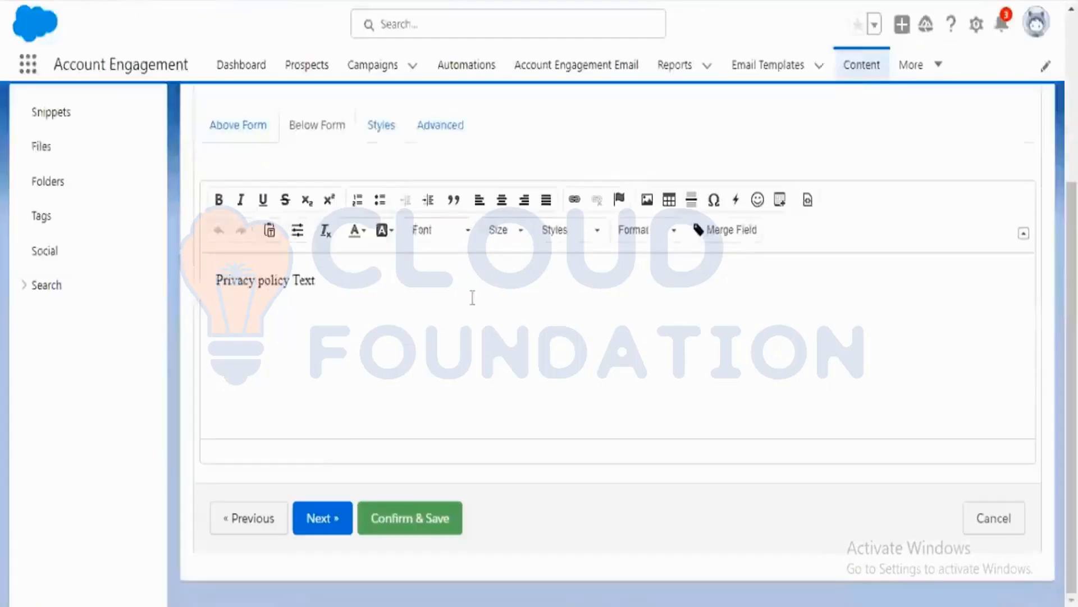
Set the form's submit button text to Submit in the Look and Feel step.
{"action": "left_click", "coordinate": [392, 135]}
{"action": "left_click", "coordinate": [457, 135]}
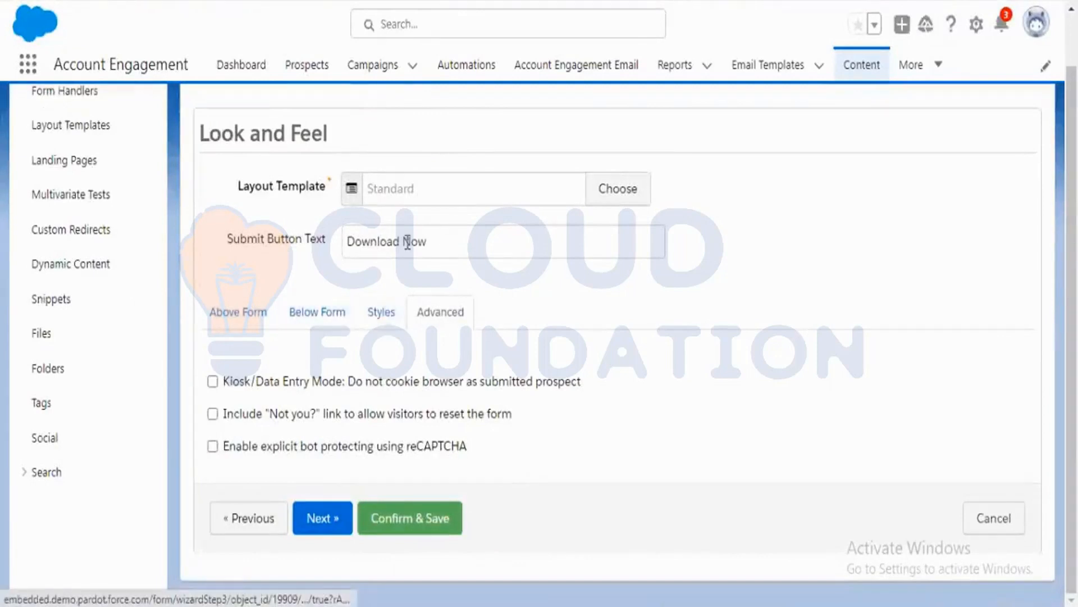
{"action": "left_click_drag", "start_coordinate": [425, 242], "coordinate": [303, 245]}
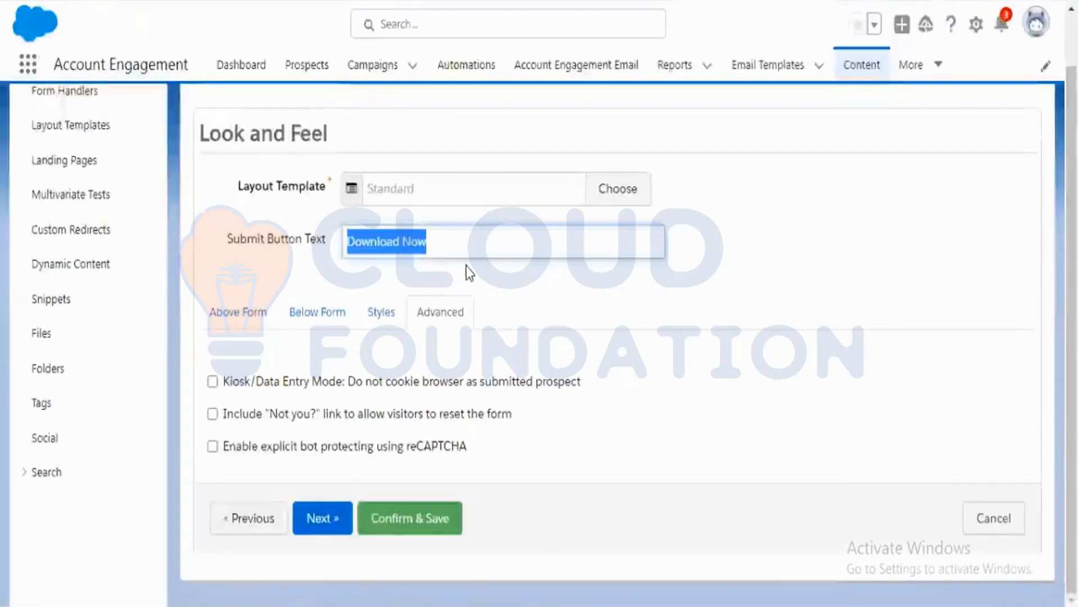
{"action": "type", "text": "Submit"}
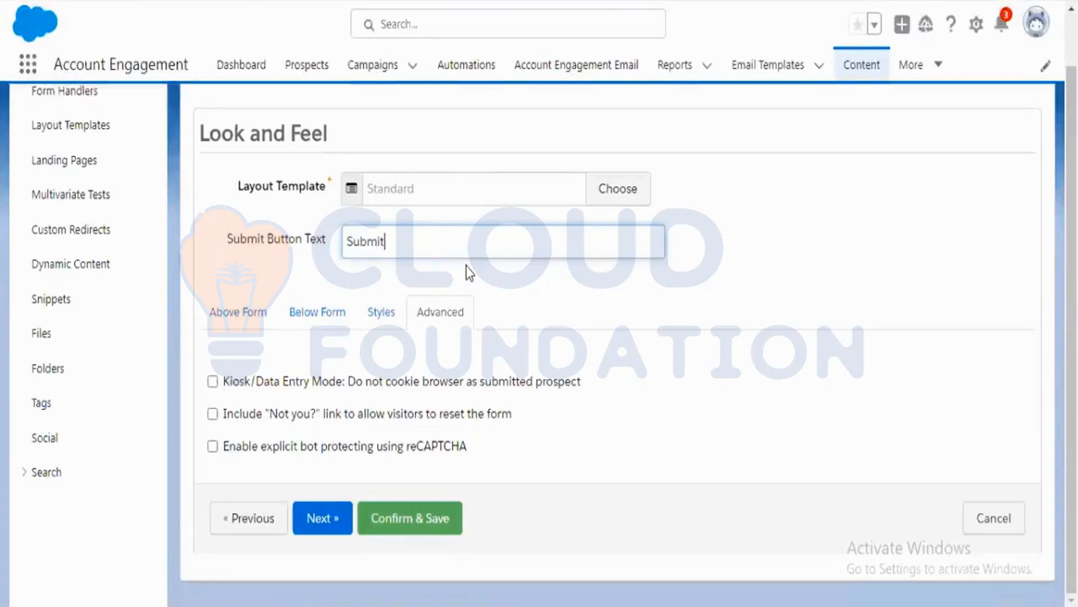
{"action": "left_click", "coordinate": [820, 301]}
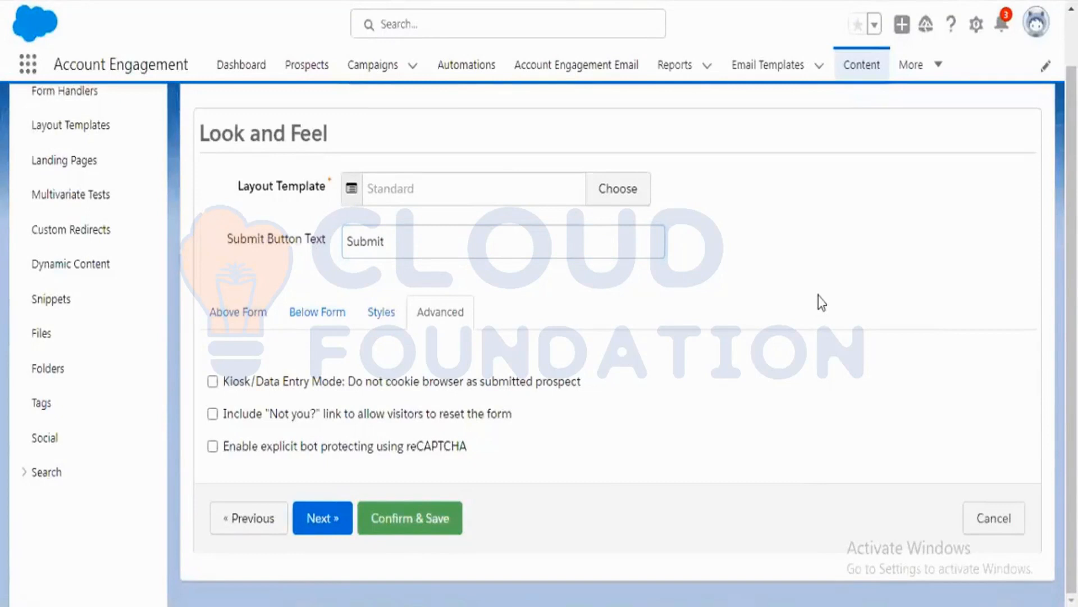
Advance the form wizard to the Completion Actions step.
{"action": "scroll", "coordinate": [686, 336], "scroll_direction": "up", "scroll_amount": 1}
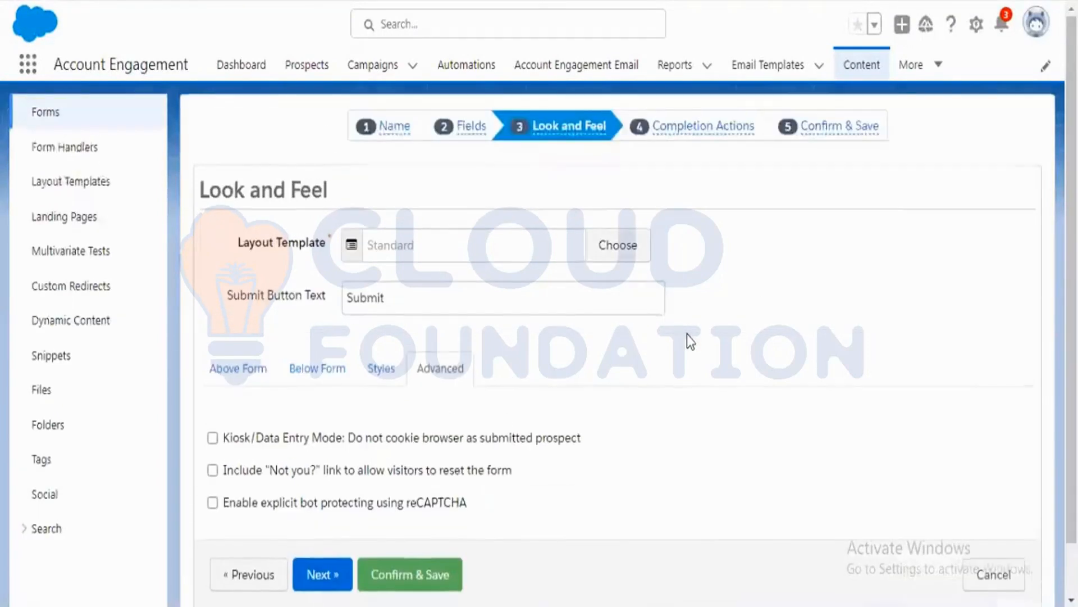
{"action": "scroll", "coordinate": [697, 327], "scroll_direction": "down", "scroll_amount": 1}
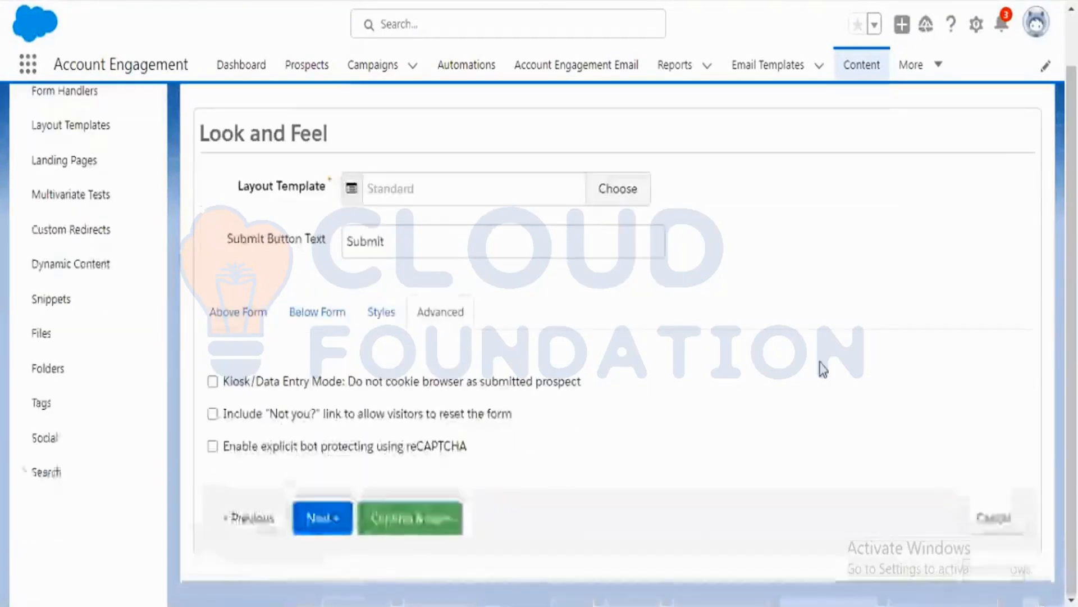
{"action": "left_click", "coordinate": [431, 525]}
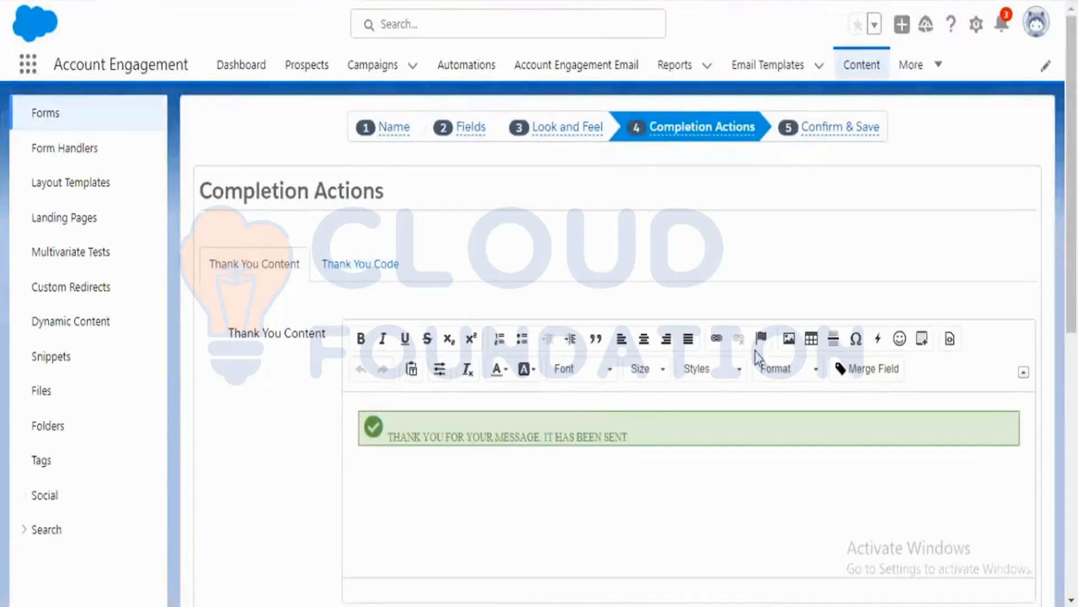
Open the thank-you content editor in source view and select its HTML code.
{"action": "scroll", "coordinate": [938, 390], "scroll_direction": "down", "scroll_amount": 4}
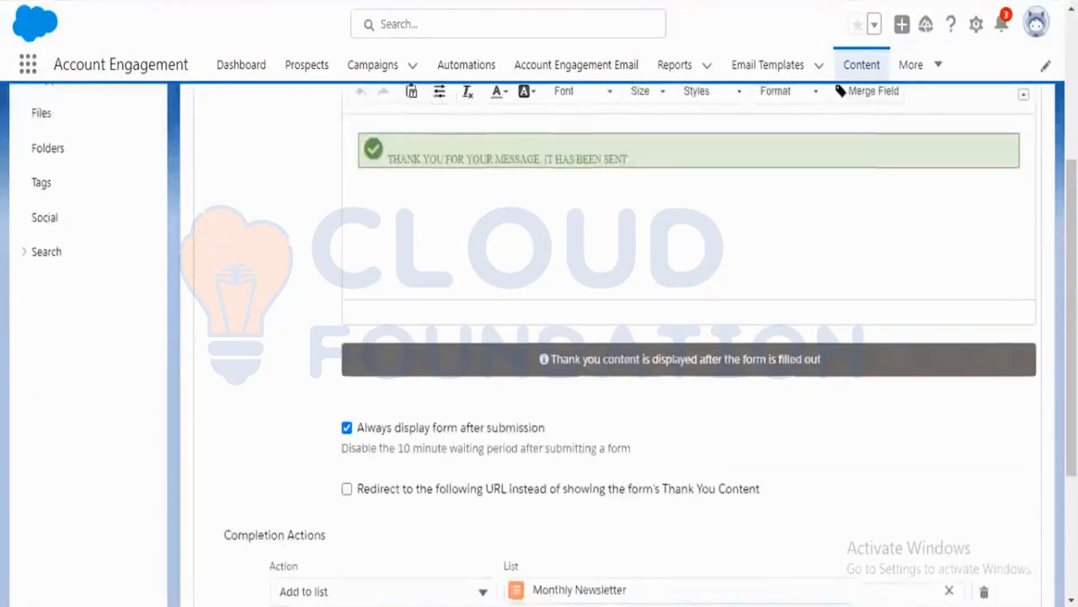
{"action": "scroll", "coordinate": [245, 447], "scroll_direction": "up", "scroll_amount": 4}
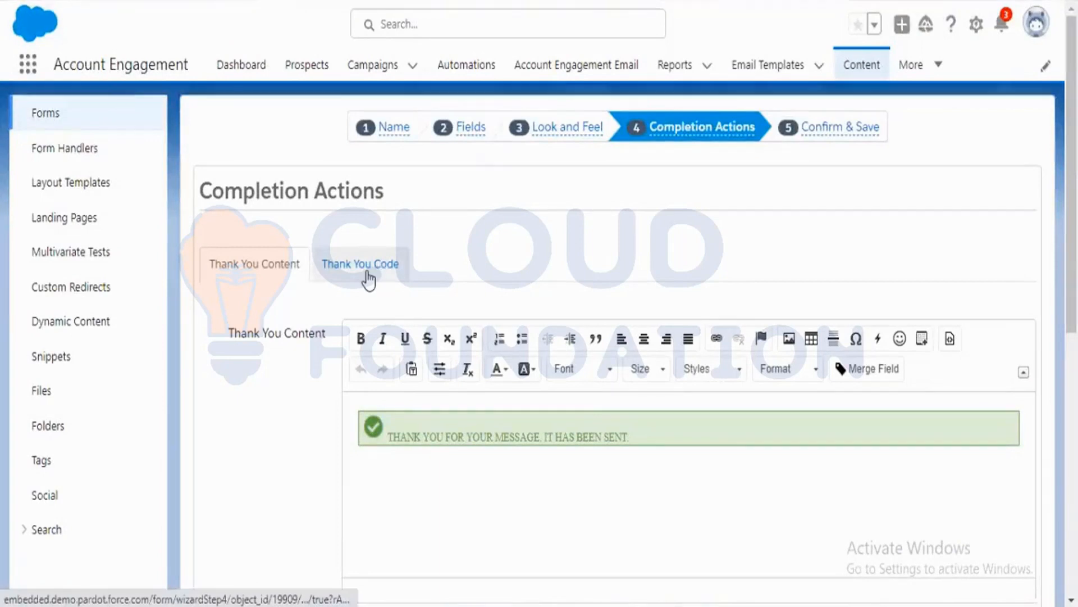
{"action": "scroll", "coordinate": [529, 315], "scroll_direction": "down", "scroll_amount": 3}
{"action": "left_click", "coordinate": [523, 324]}
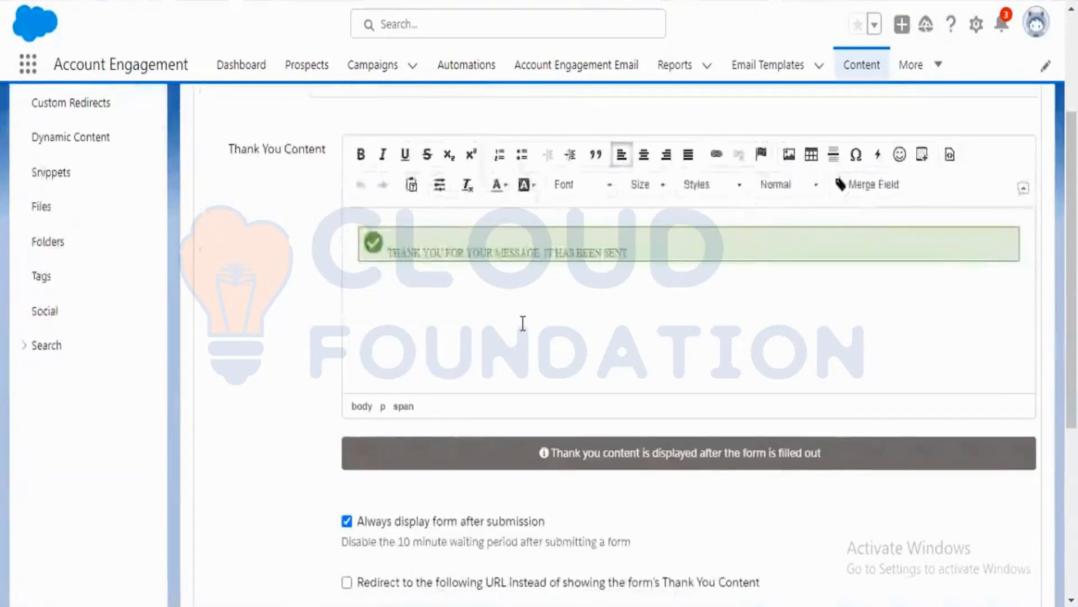
{"action": "scroll", "coordinate": [522, 323], "scroll_direction": "up", "scroll_amount": 2}
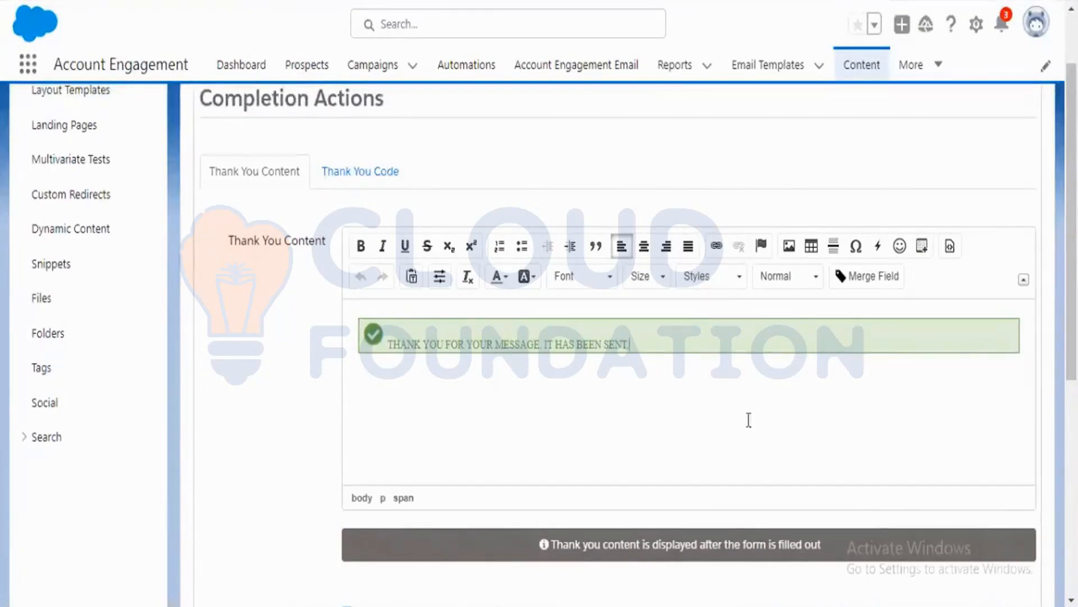
{"action": "left_click", "coordinate": [951, 246]}
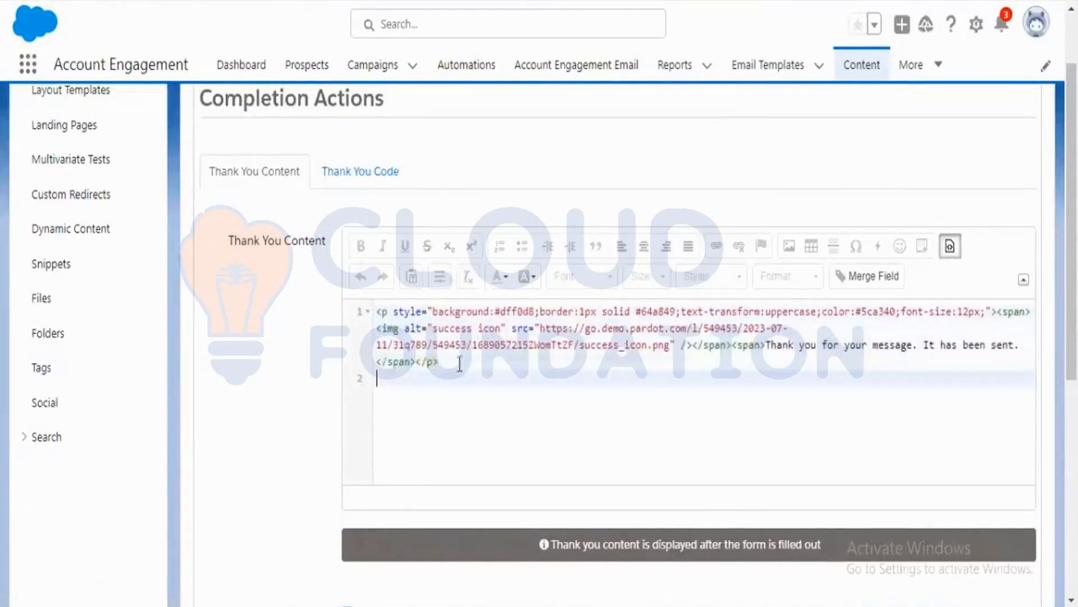
{"action": "left_click_drag", "start_coordinate": [438, 361], "coordinate": [378, 314]}
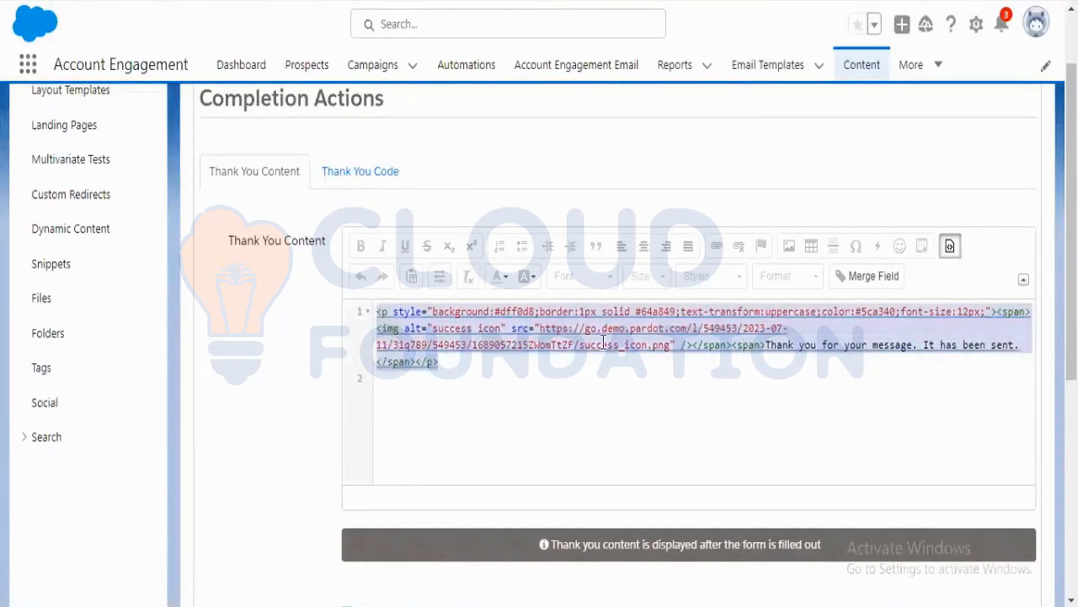
{"action": "left_click", "coordinate": [950, 245]}
{"action": "left_click", "coordinate": [528, 376]}
{"action": "left_click", "coordinate": [950, 248]}
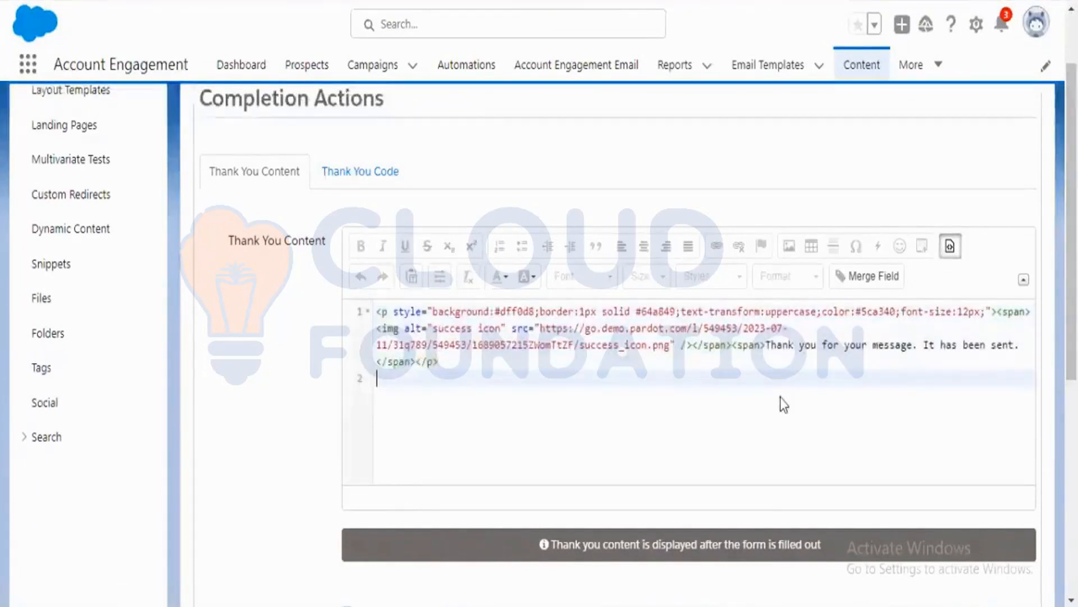
Delete the entire thank-you HTML source, pasting the copied code into Notepad as a backup.
{"action": "key", "text": "ctrl+a"}
{"action": "key", "text": "BackSpace"}
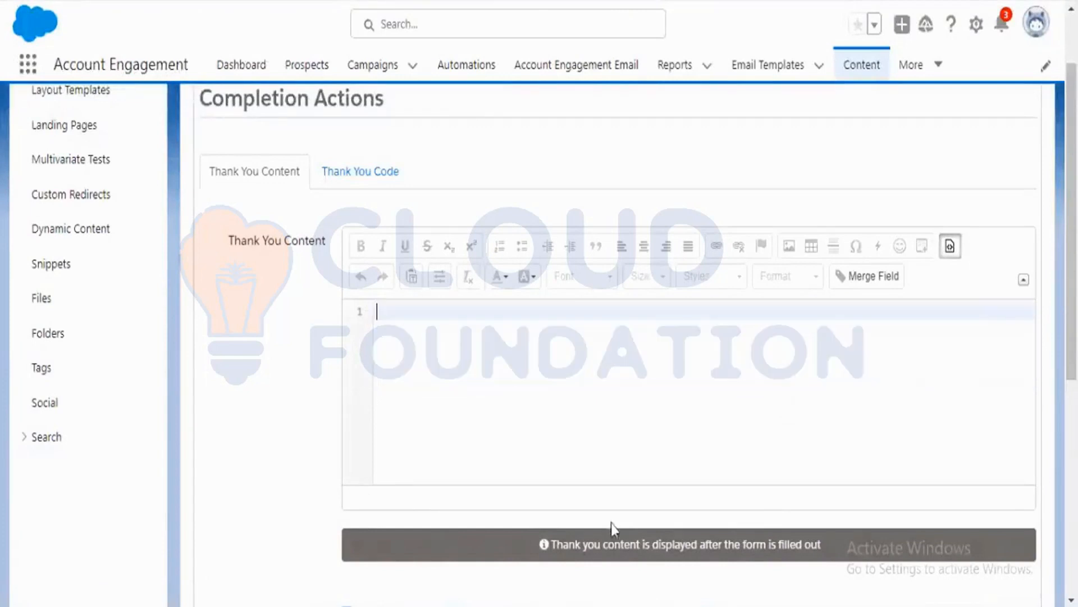
{"action": "key", "text": "alt+Tab"}
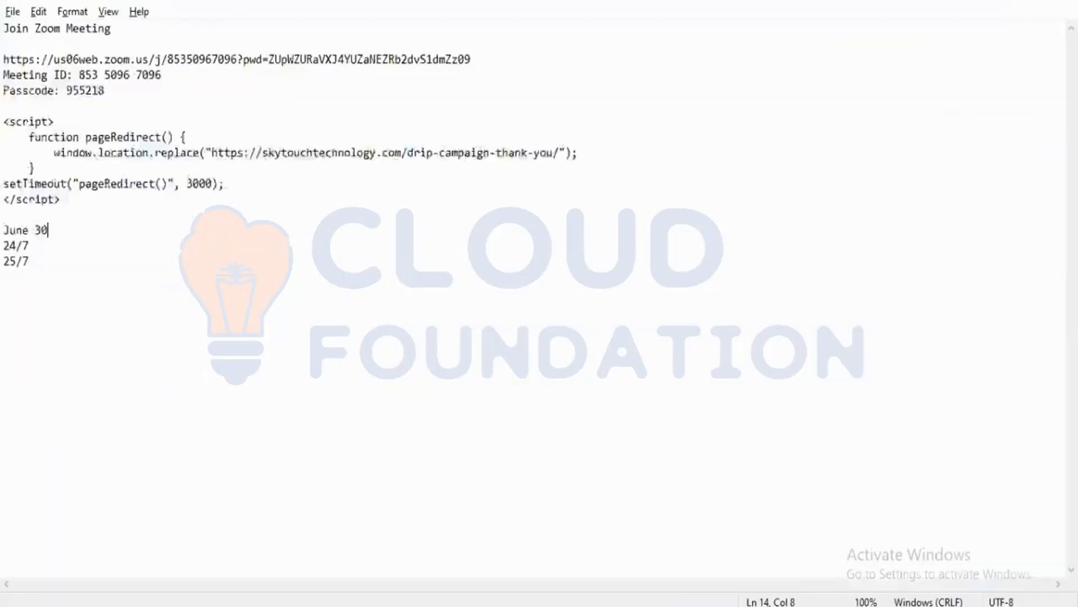
{"action": "left_click", "coordinate": [44, 266]}
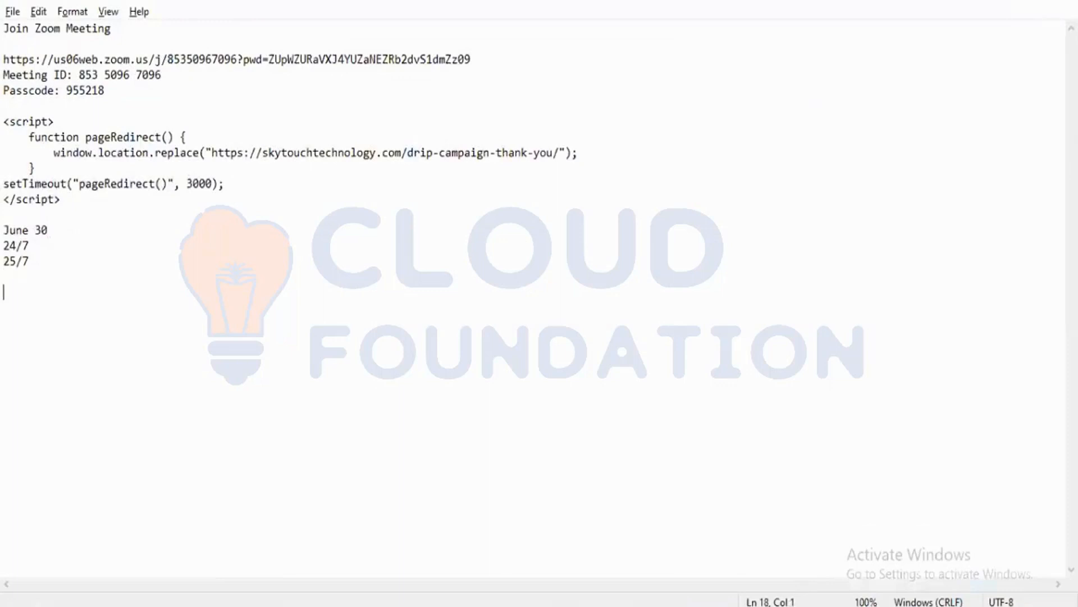
{"action": "key", "text": "ctrl+v"}
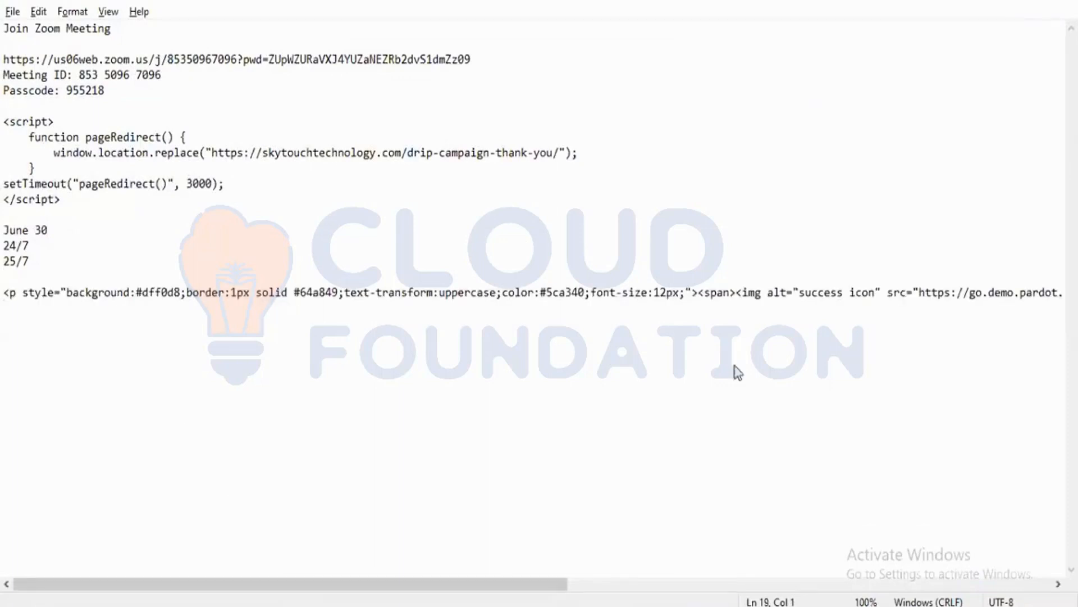
{"action": "key", "text": "alt+Tab"}
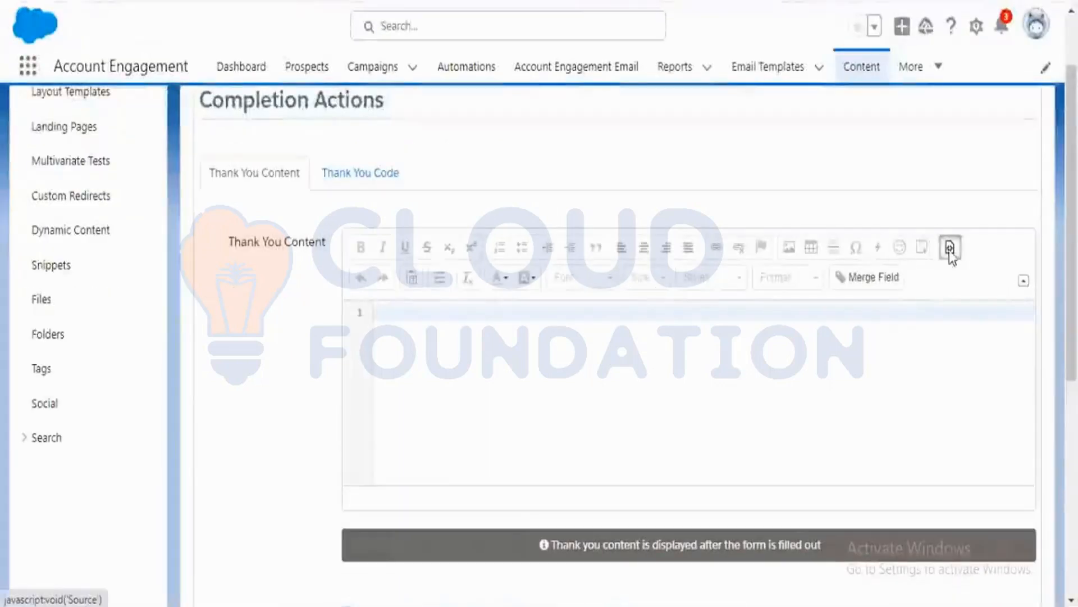
Write the thank-you content as "Thank you for contact Us." and make it bold.
{"action": "left_click", "coordinate": [949, 248]}
{"action": "type", "text": "Thank you for contact Us"}
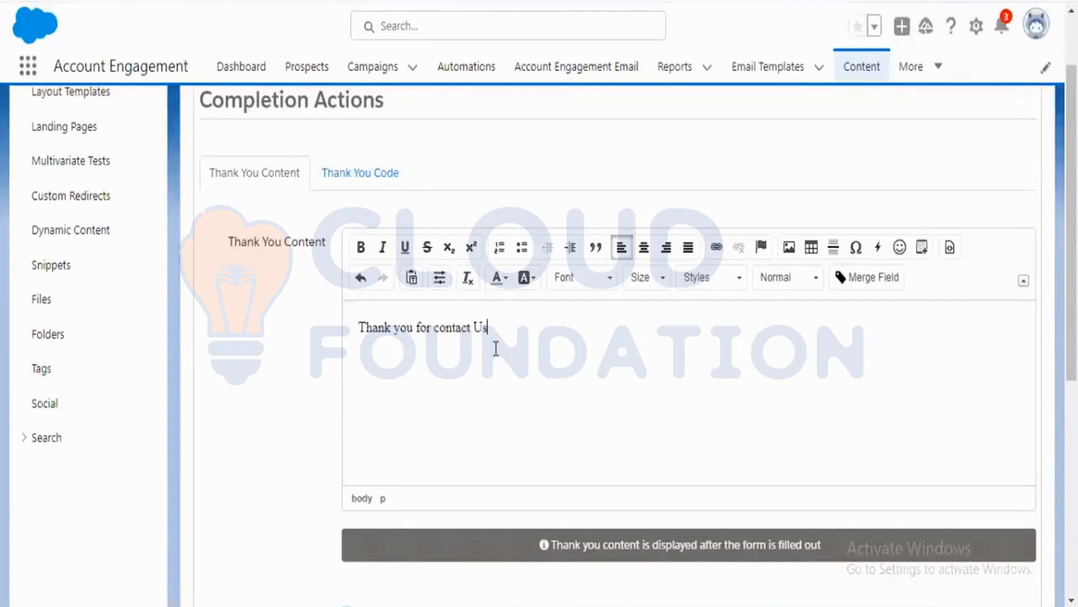
{"action": "left_click_drag", "start_coordinate": [492, 348], "coordinate": [371, 278]}
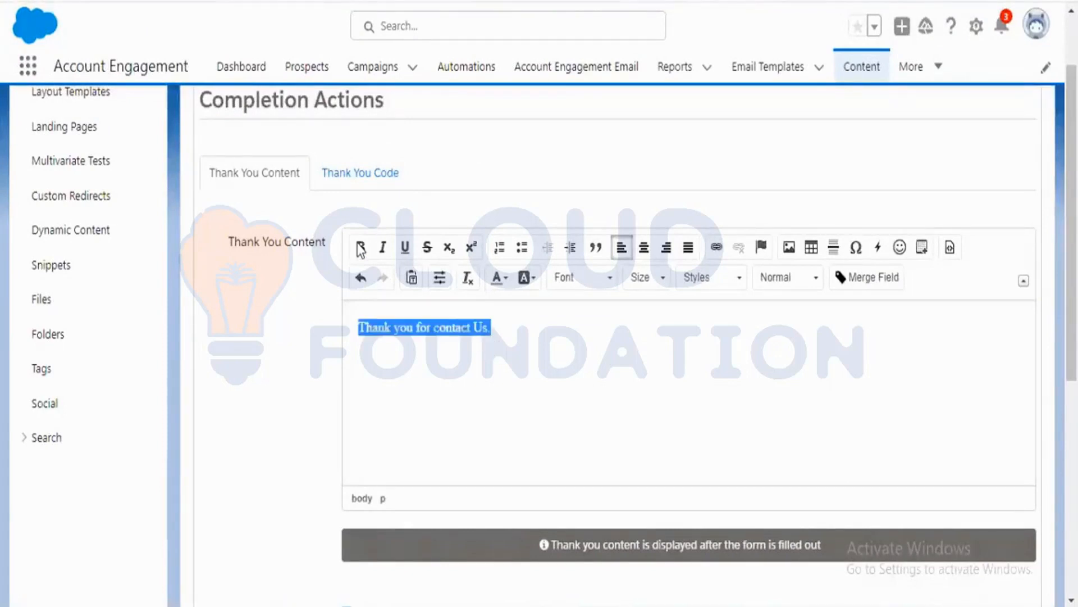
{"action": "left_click", "coordinate": [361, 247]}
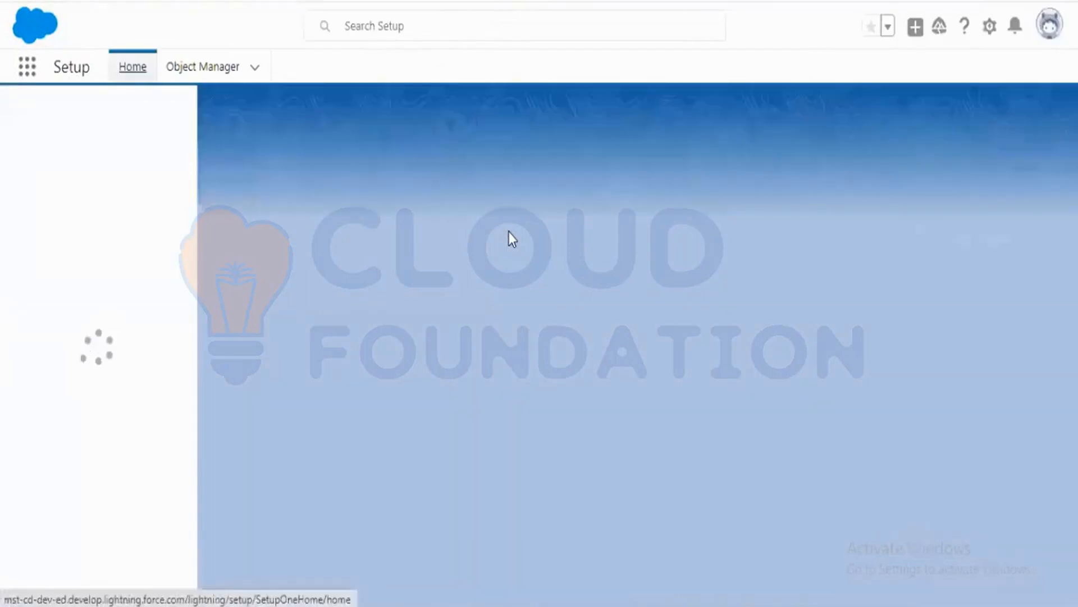
Search Object Manager for lead and open the Lead object.
{"action": "left_click", "coordinate": [208, 69]}
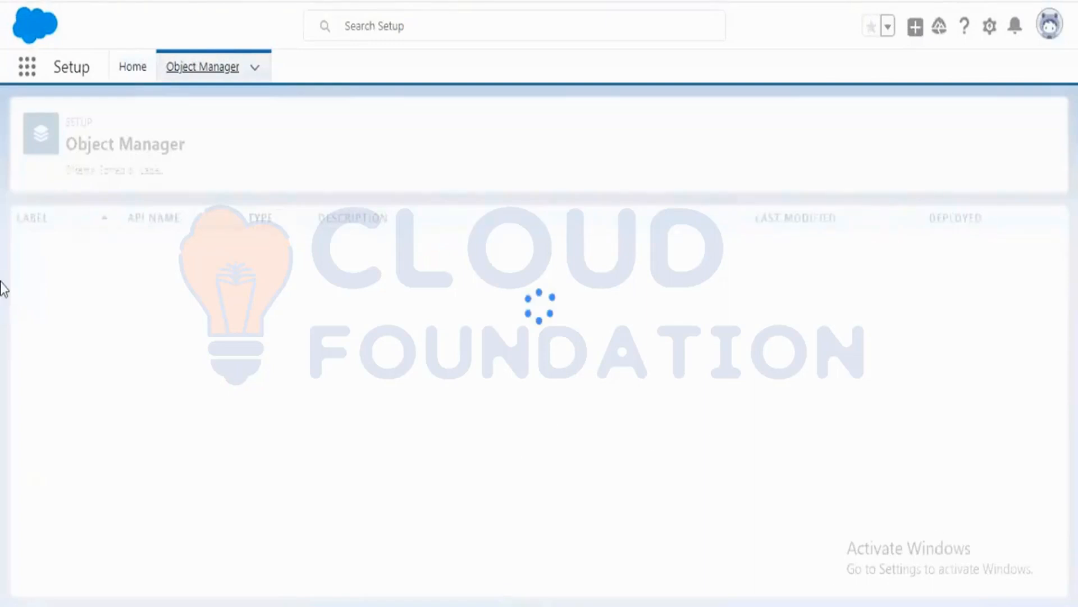
{"action": "left_click", "coordinate": [805, 130]}
{"action": "type", "text": "lead"}
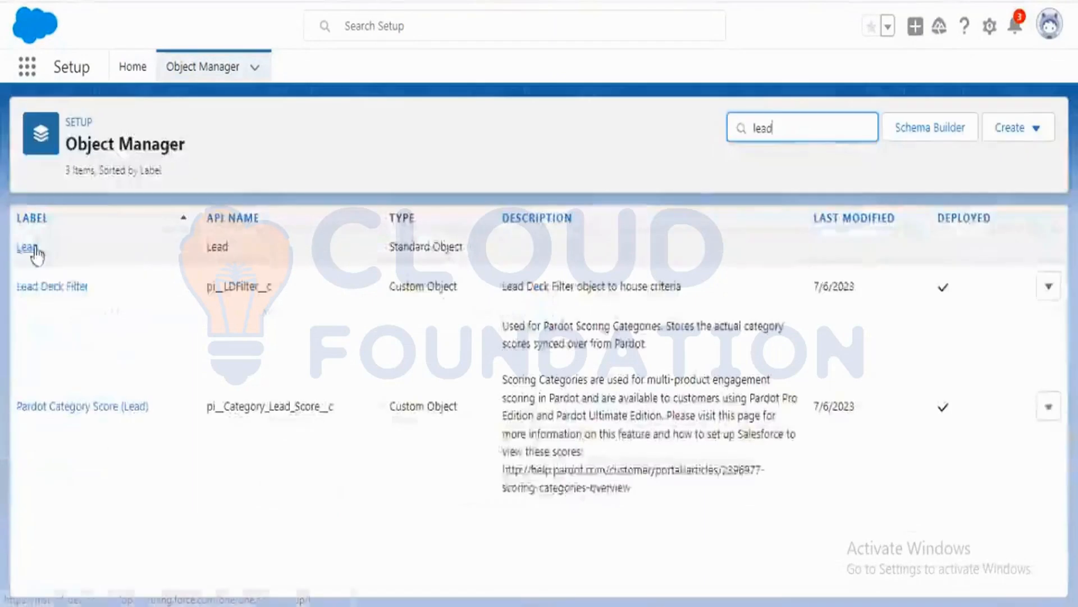
{"action": "left_click", "coordinate": [33, 249]}
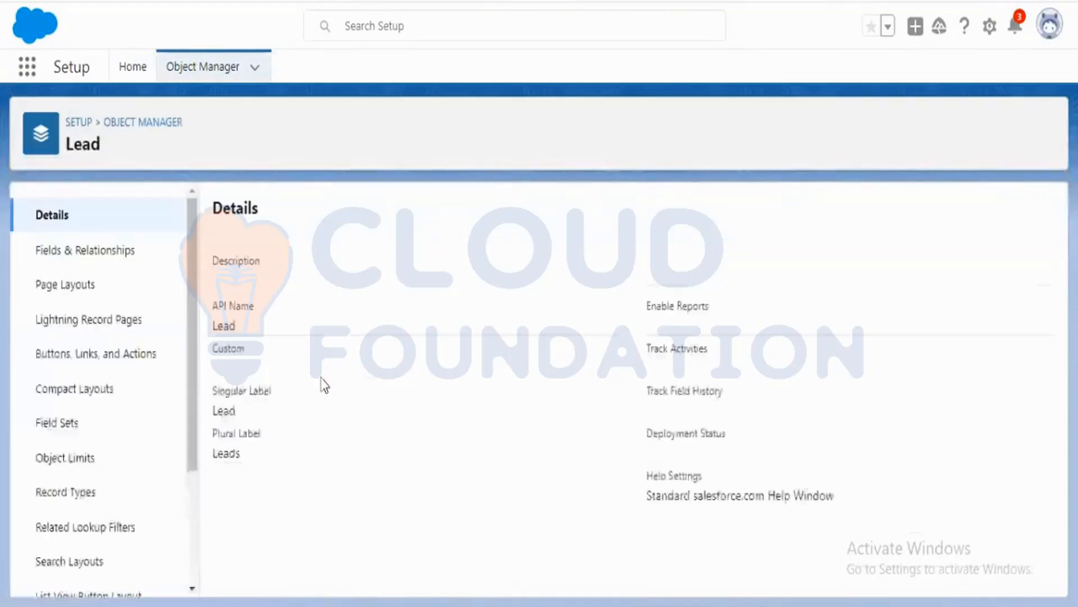
Return to Object Manager, search for contact and open the Contact object.
{"action": "left_click", "coordinate": [159, 125]}
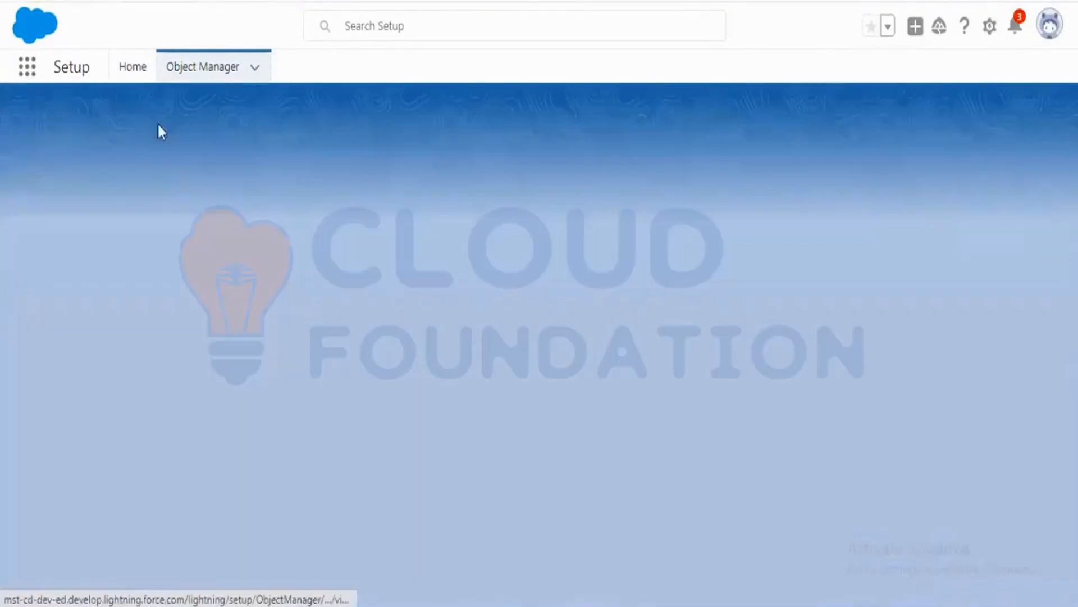
{"action": "left_click", "coordinate": [825, 132]}
{"action": "type", "text": "contact"}
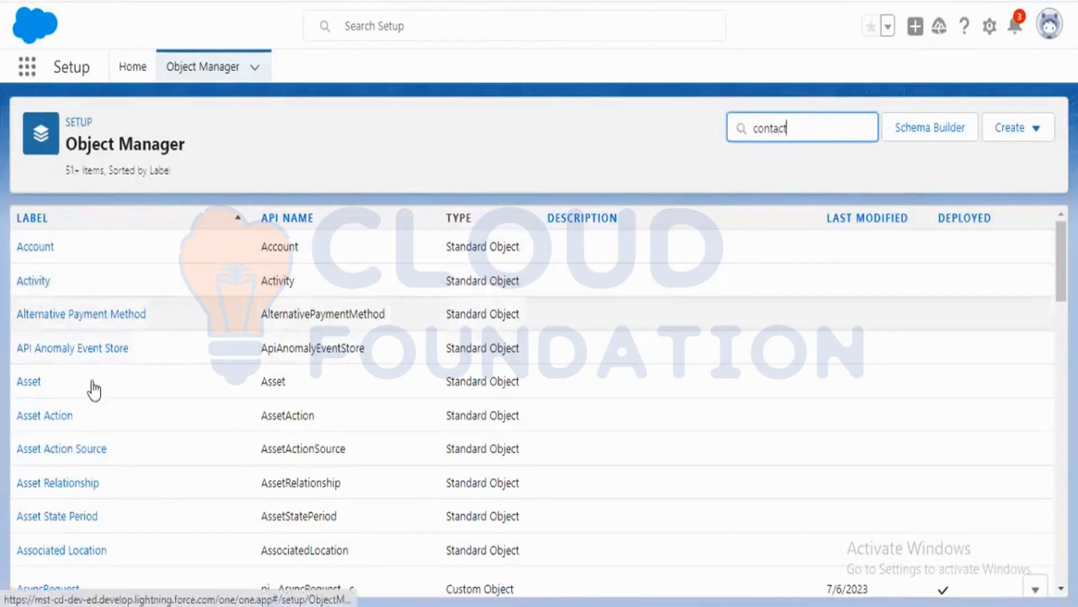
{"action": "left_click", "coordinate": [32, 247]}
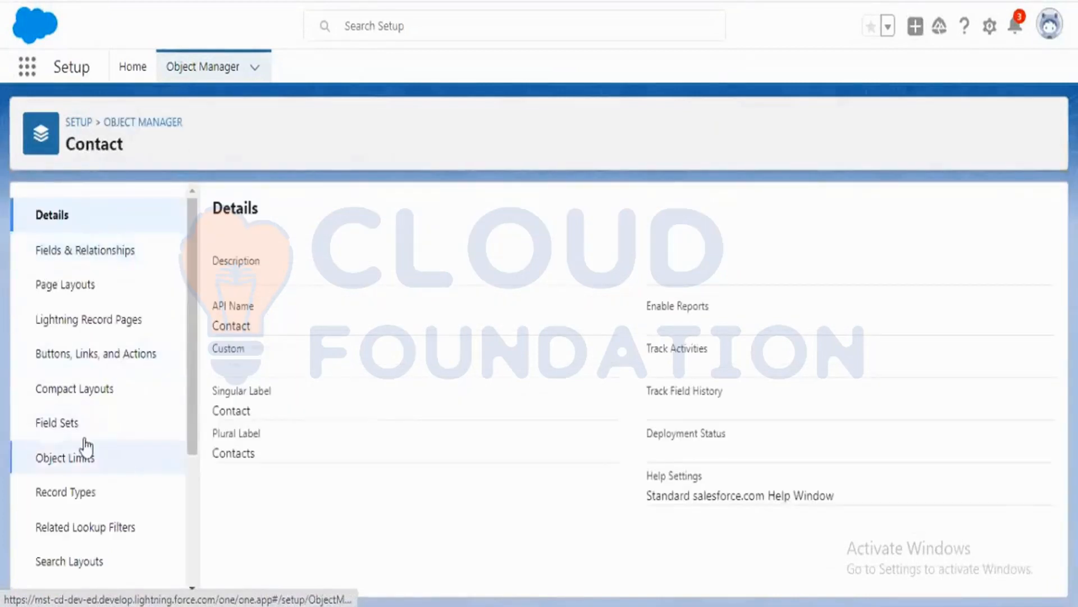
Open Account Engagement Settings and go to the Prospect Fields page.
{"action": "left_click", "coordinate": [96, 263]}
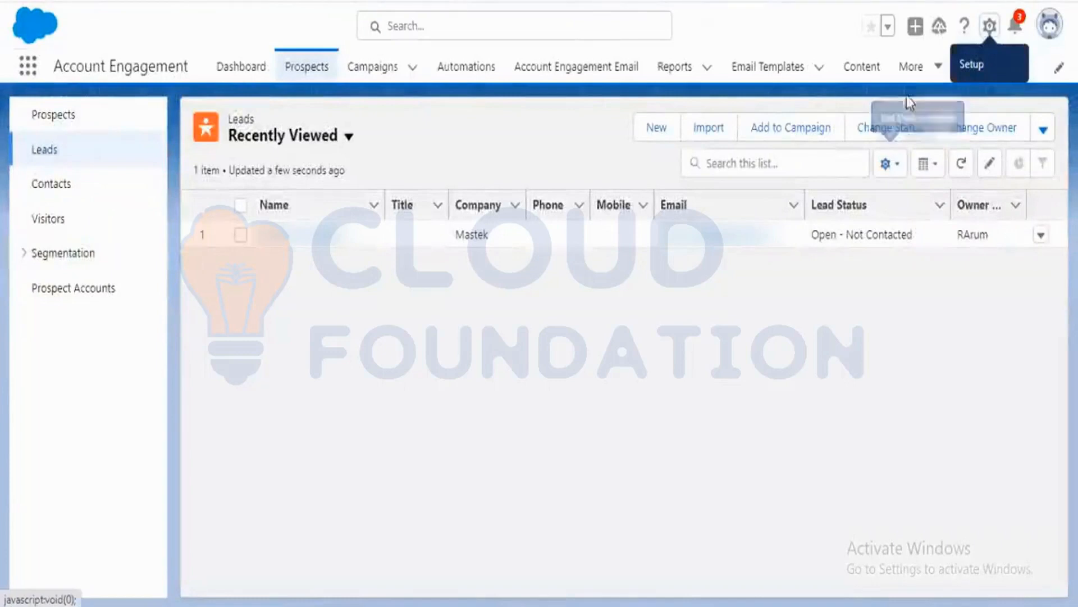
{"action": "left_click", "coordinate": [911, 66]}
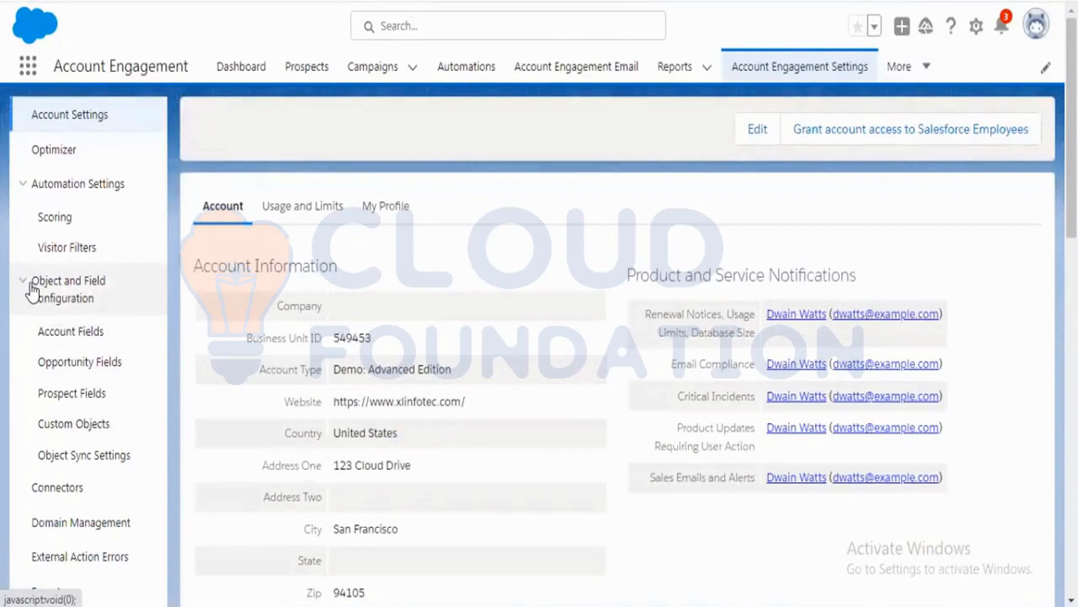
{"action": "left_click", "coordinate": [104, 396]}
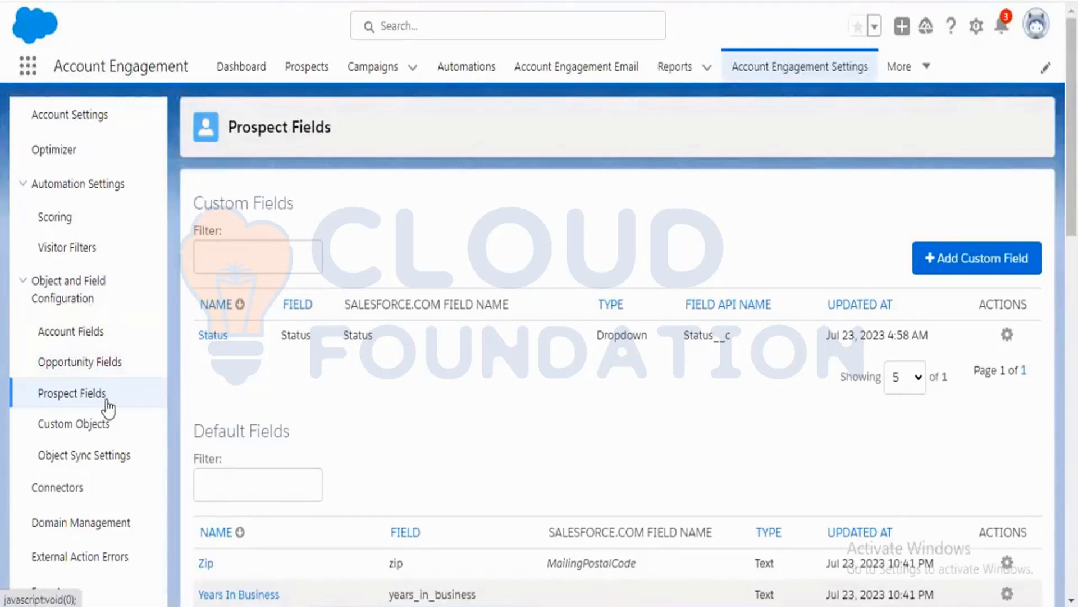
{"action": "left_click", "coordinate": [86, 395]}
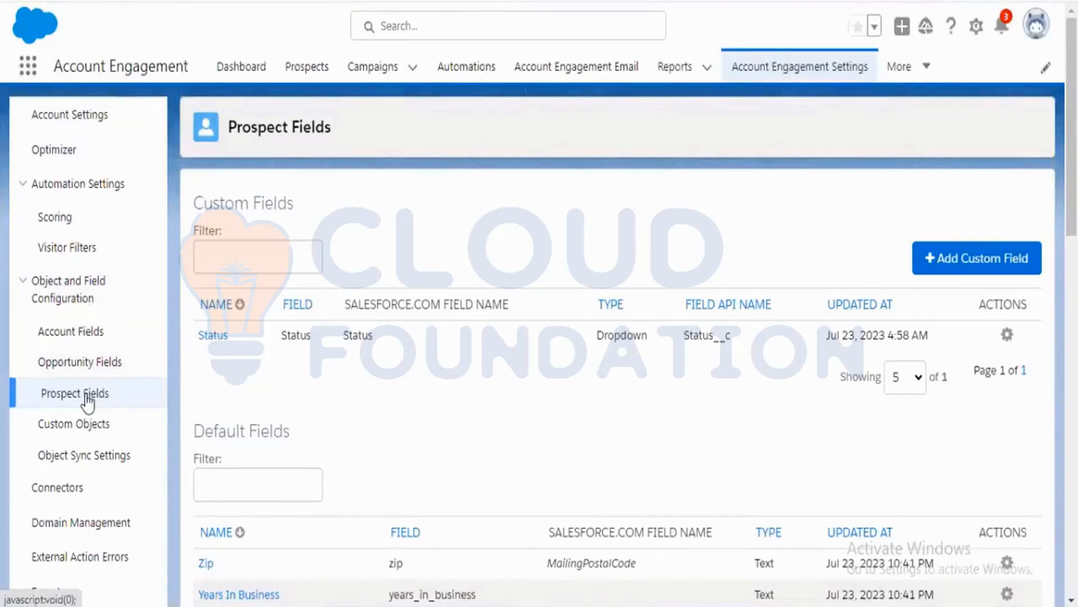
Scroll through the list of default prospect fields.
{"action": "scroll", "coordinate": [412, 379], "scroll_direction": "down", "scroll_amount": 10}
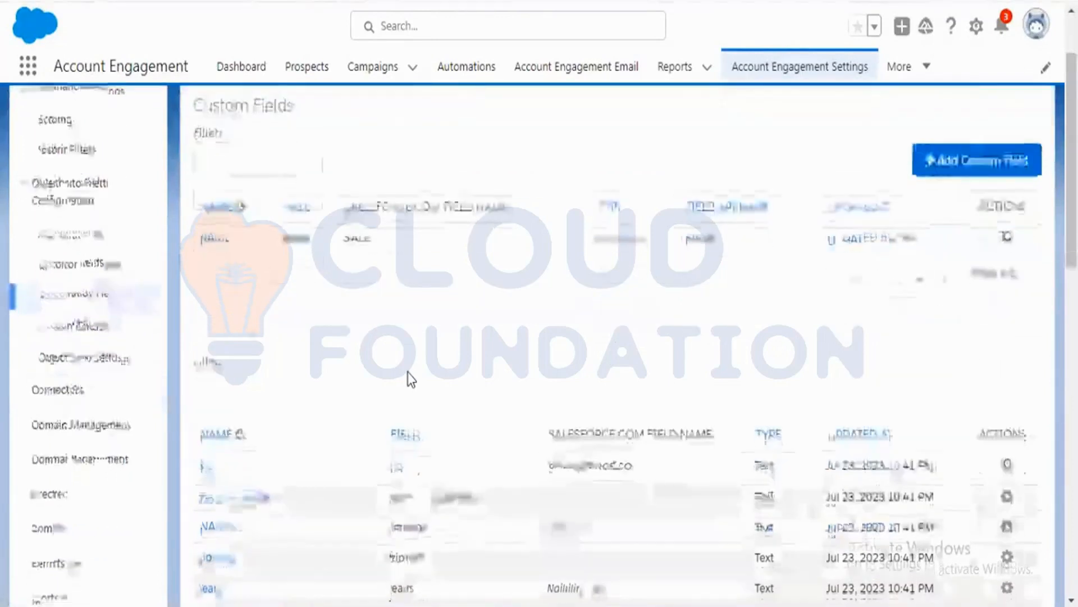
{"action": "scroll", "coordinate": [413, 371], "scroll_direction": "down", "scroll_amount": 10}
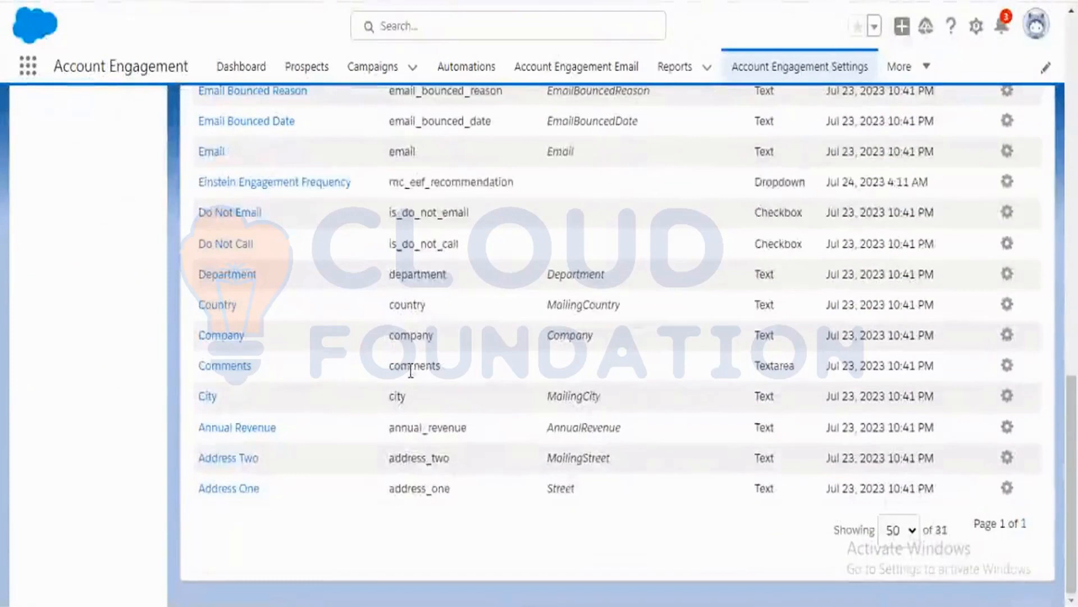
{"action": "scroll", "coordinate": [411, 370], "scroll_direction": "up", "scroll_amount": 10}
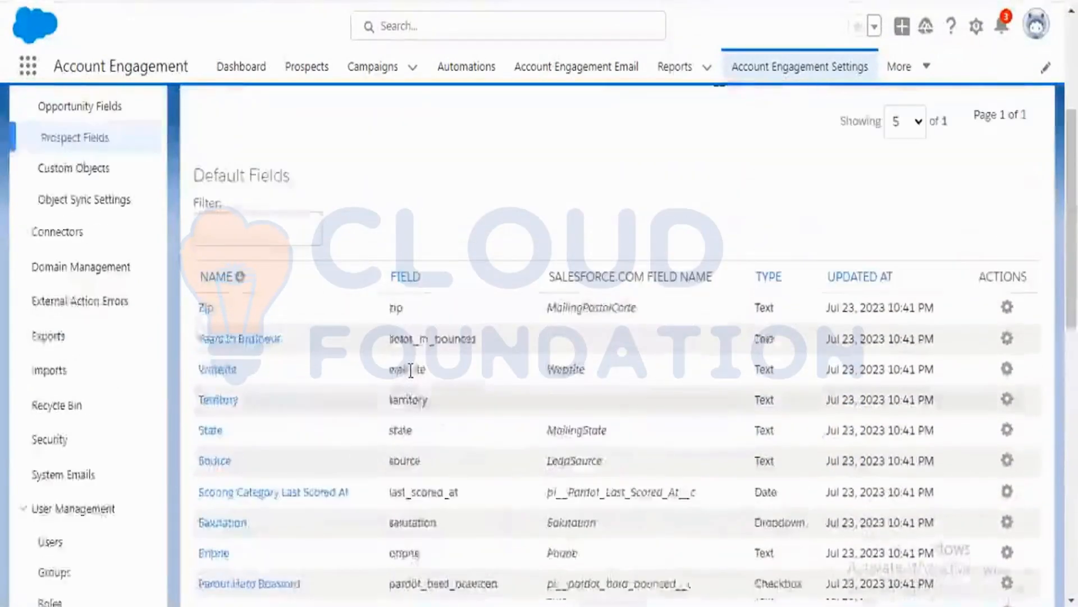
Scroll back up to the custom prospect fields list and its filter.
{"action": "scroll", "coordinate": [411, 371], "scroll_direction": "up", "scroll_amount": 5}
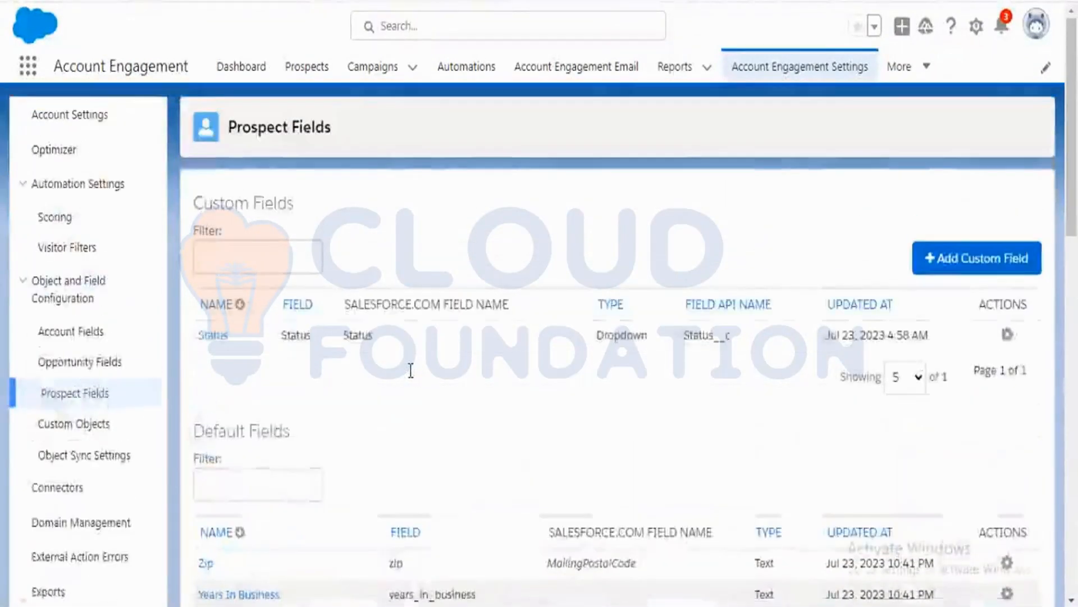
{"action": "left_click", "coordinate": [265, 243]}
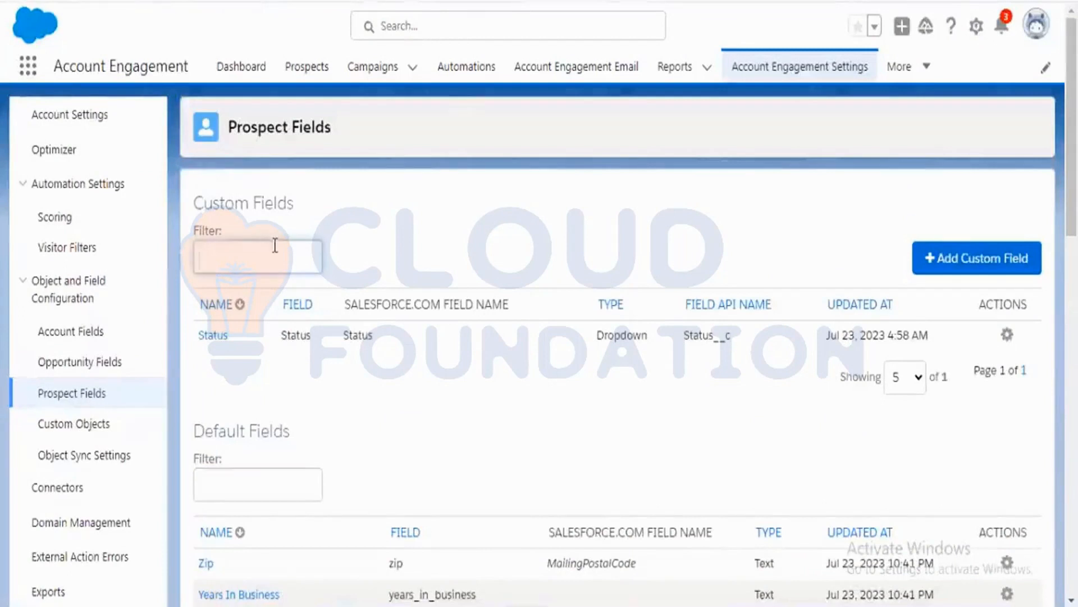
{"action": "left_click", "coordinate": [451, 253]}
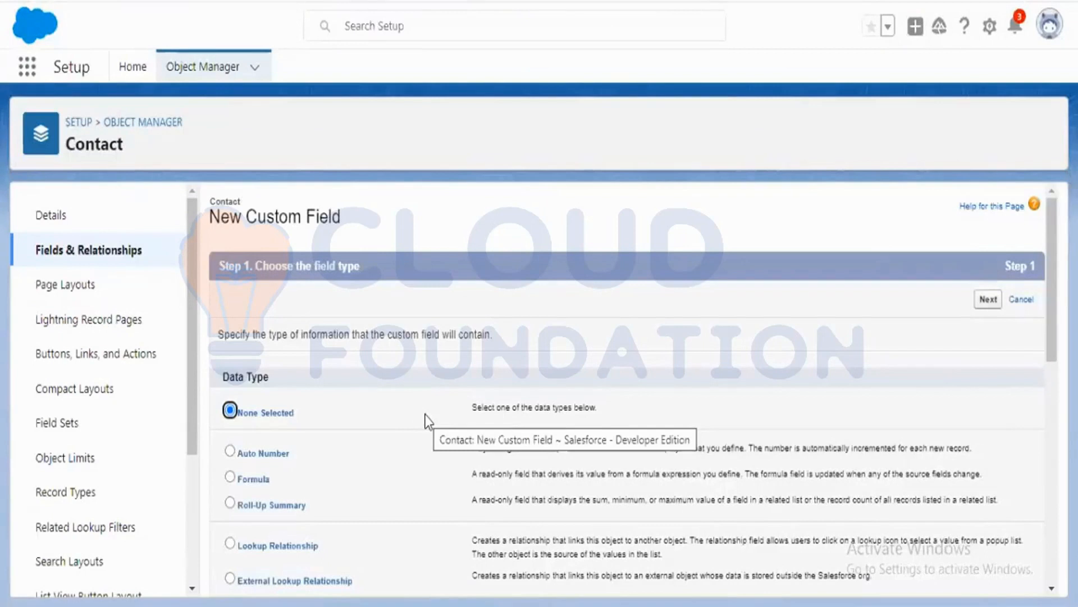
Start a new Contact custom field with the Text data type.
{"action": "scroll", "coordinate": [415, 396], "scroll_direction": "down", "scroll_amount": 10}
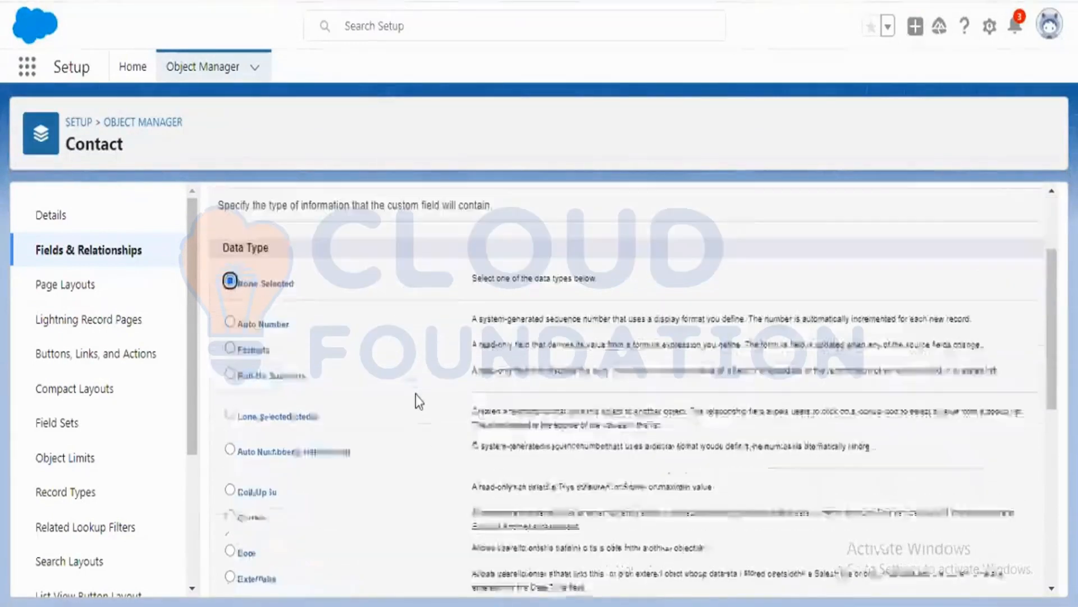
{"action": "scroll", "coordinate": [460, 423], "scroll_direction": "up", "scroll_amount": 2}
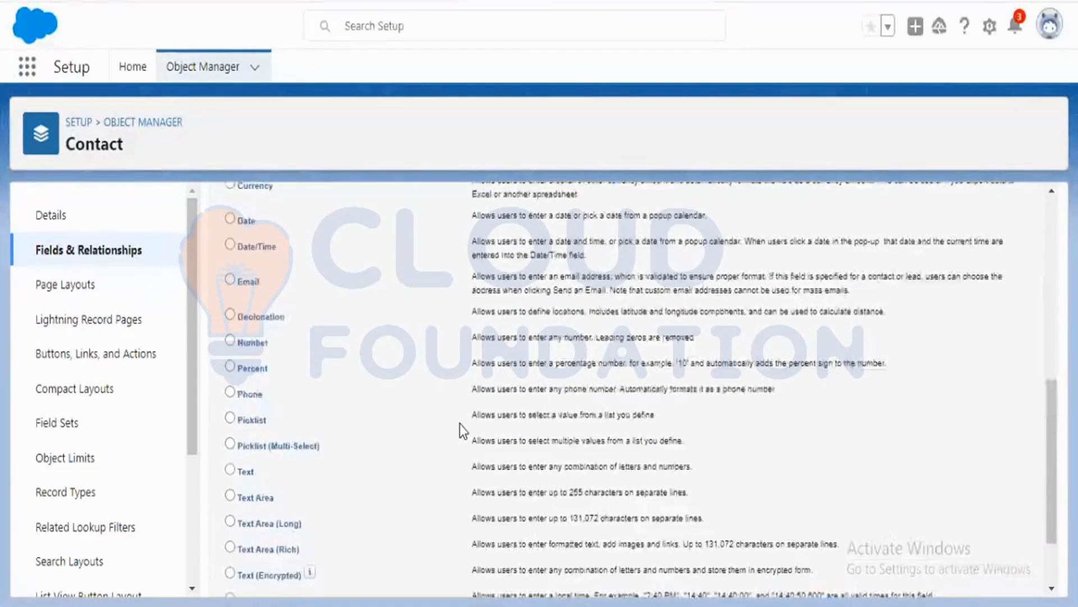
{"action": "scroll", "coordinate": [461, 414], "scroll_direction": "up", "scroll_amount": 6}
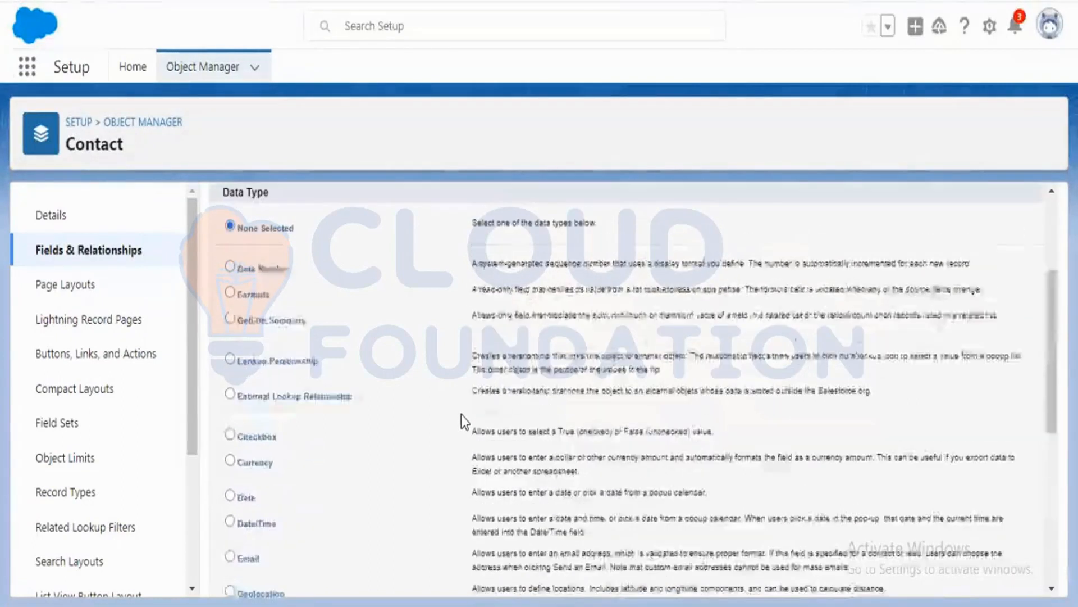
{"action": "scroll", "coordinate": [460, 415], "scroll_direction": "down", "scroll_amount": 4}
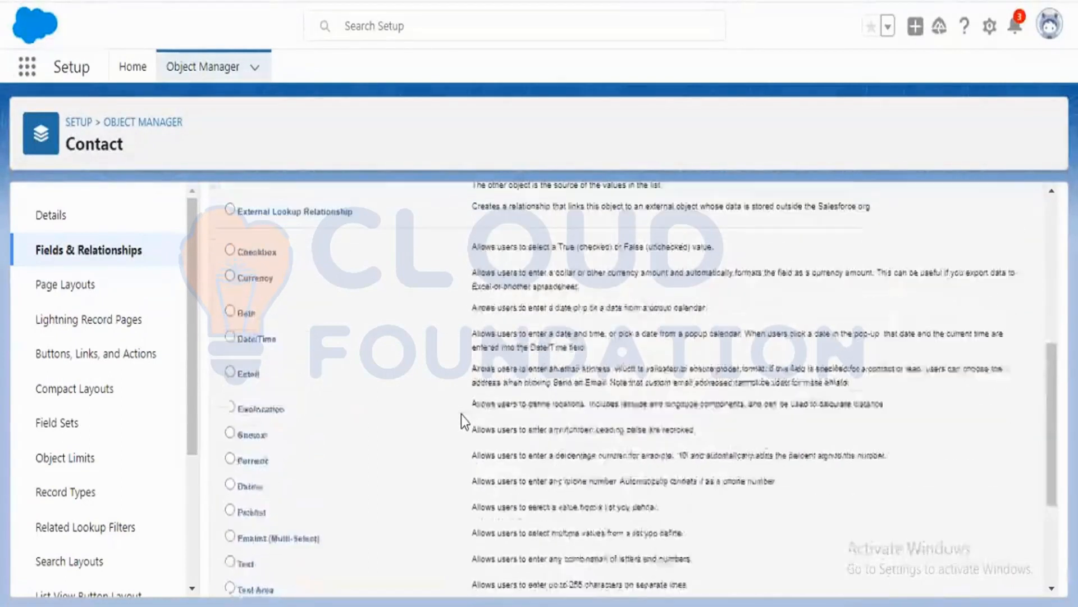
{"action": "left_click", "coordinate": [230, 373]}
{"action": "left_click", "coordinate": [989, 575]}
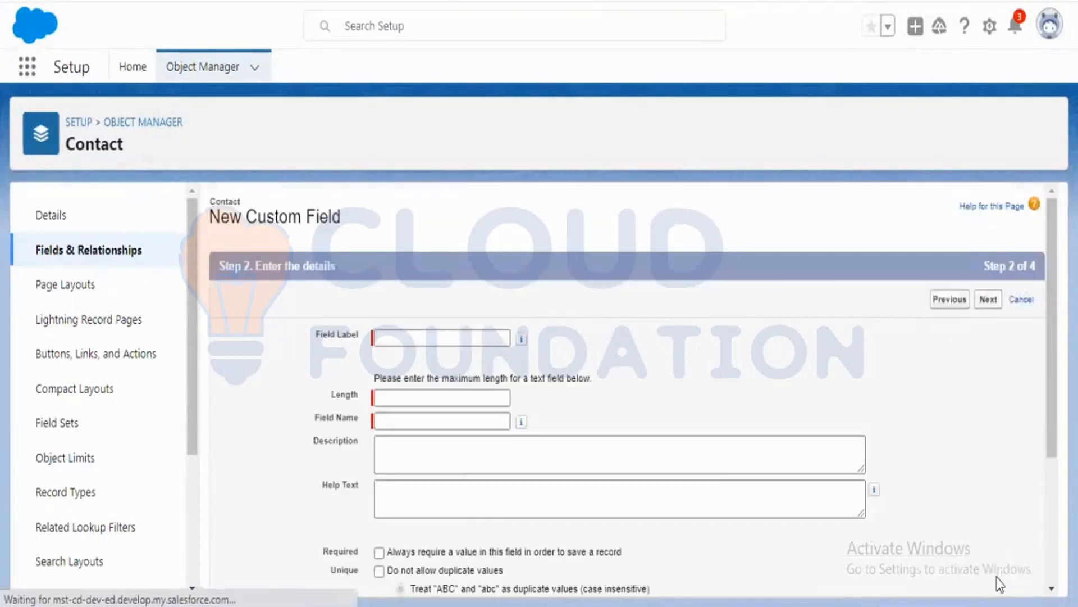
Set the field label to Lead Source and the length to 100, then continue.
{"action": "type", "text": "Lead Sou"}
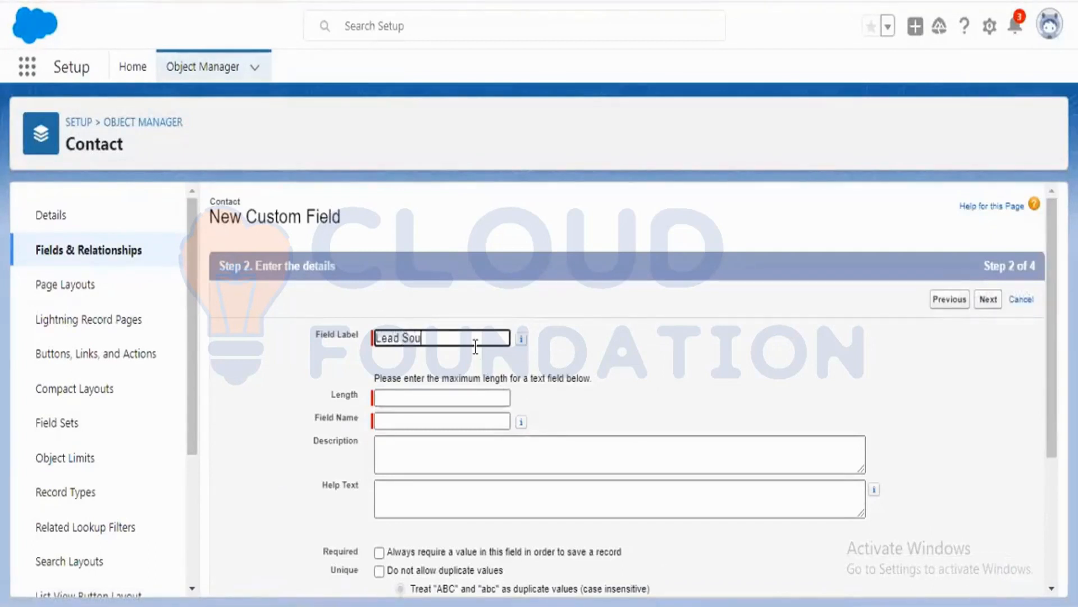
{"action": "type", "text": "rce"}
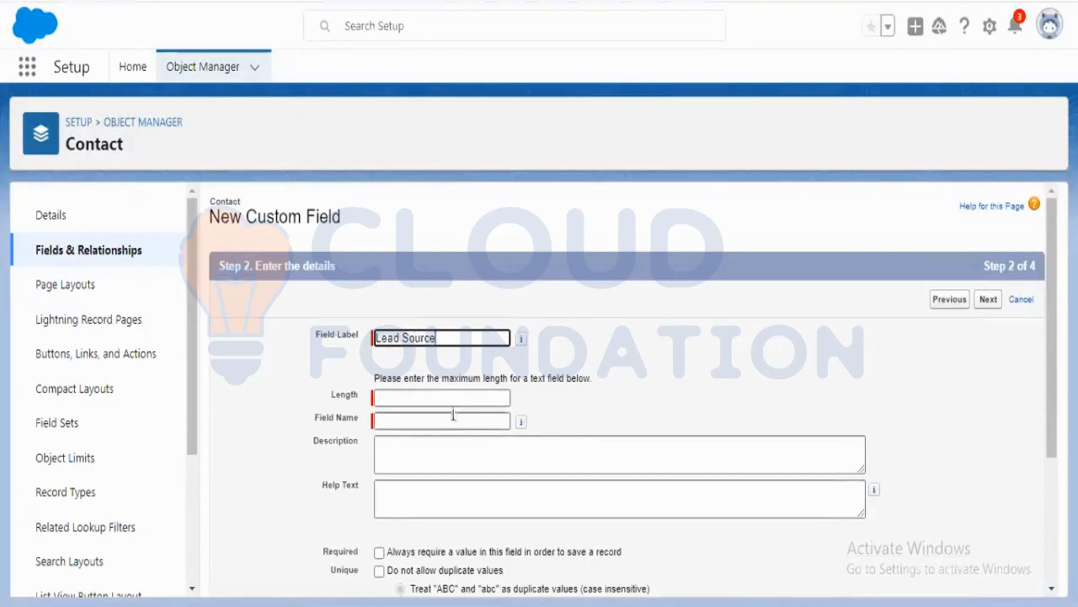
{"action": "left_click", "coordinate": [453, 398]}
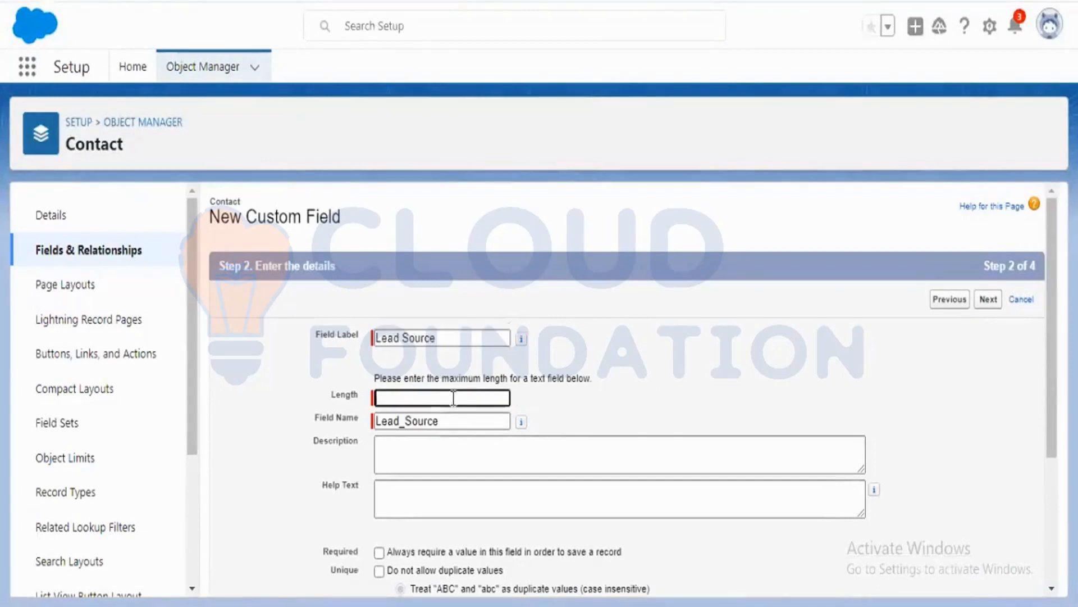
{"action": "type", "text": "100"}
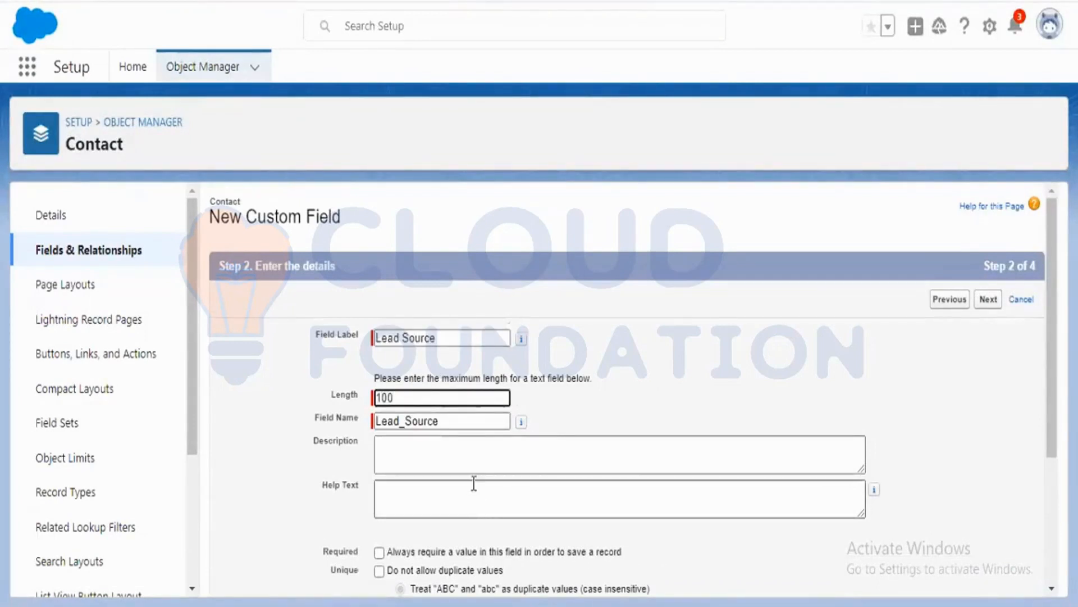
{"action": "scroll", "coordinate": [472, 483], "scroll_direction": "down", "scroll_amount": 3}
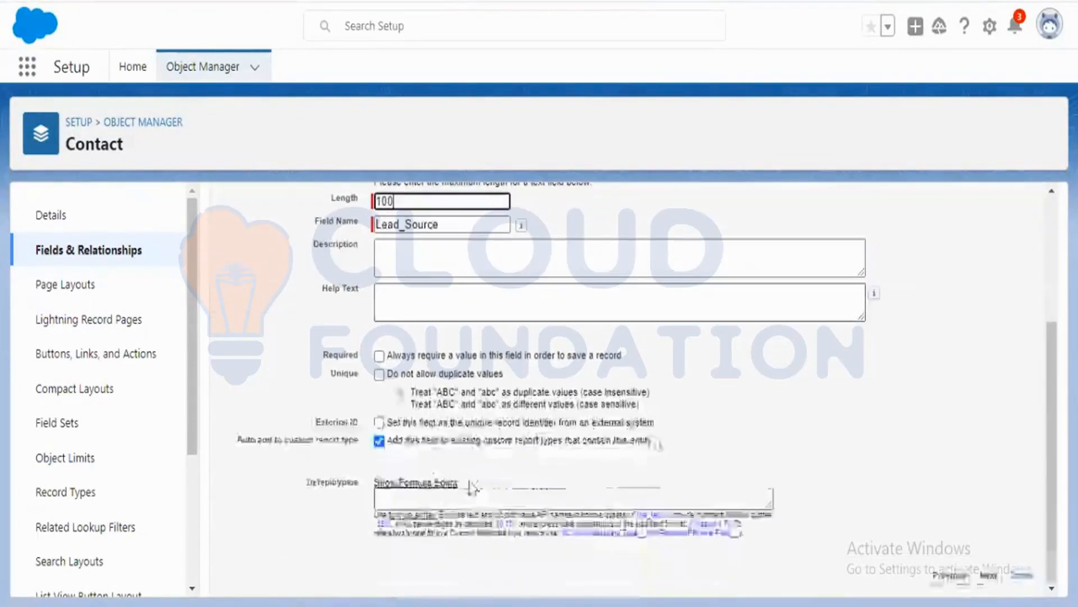
{"action": "left_click", "coordinate": [993, 576]}
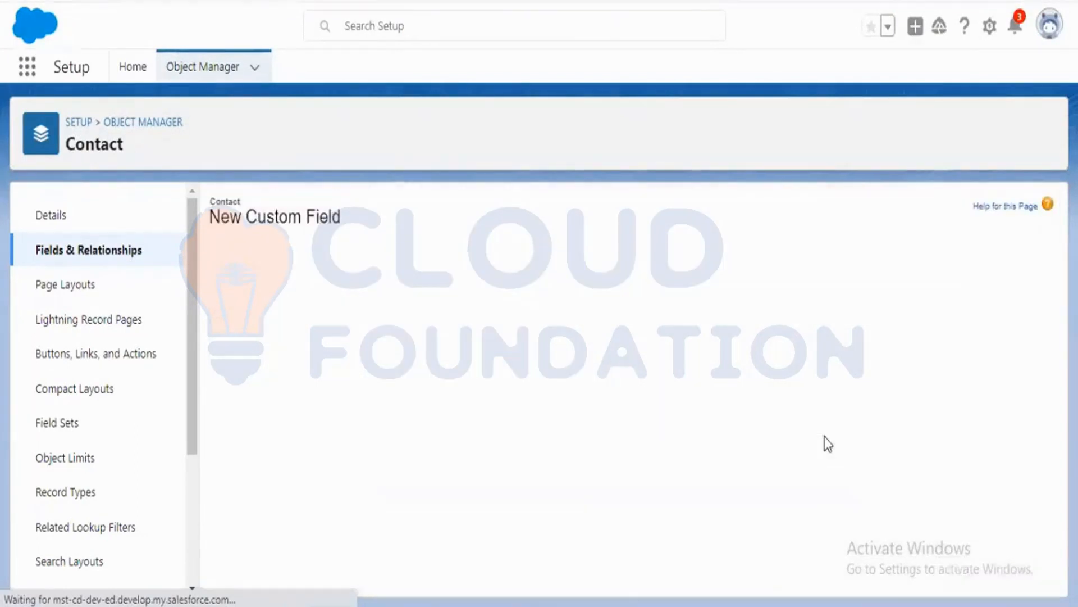
Make the field visible to all profiles in field-level security.
{"action": "scroll", "coordinate": [824, 444], "scroll_direction": "down", "scroll_amount": 3}
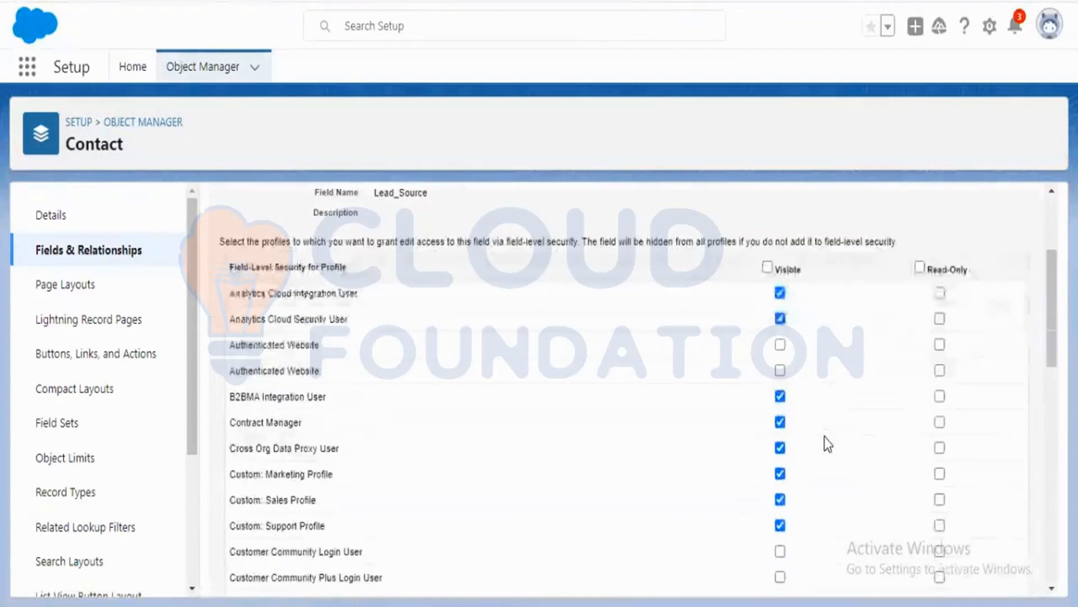
{"action": "left_click", "coordinate": [767, 268]}
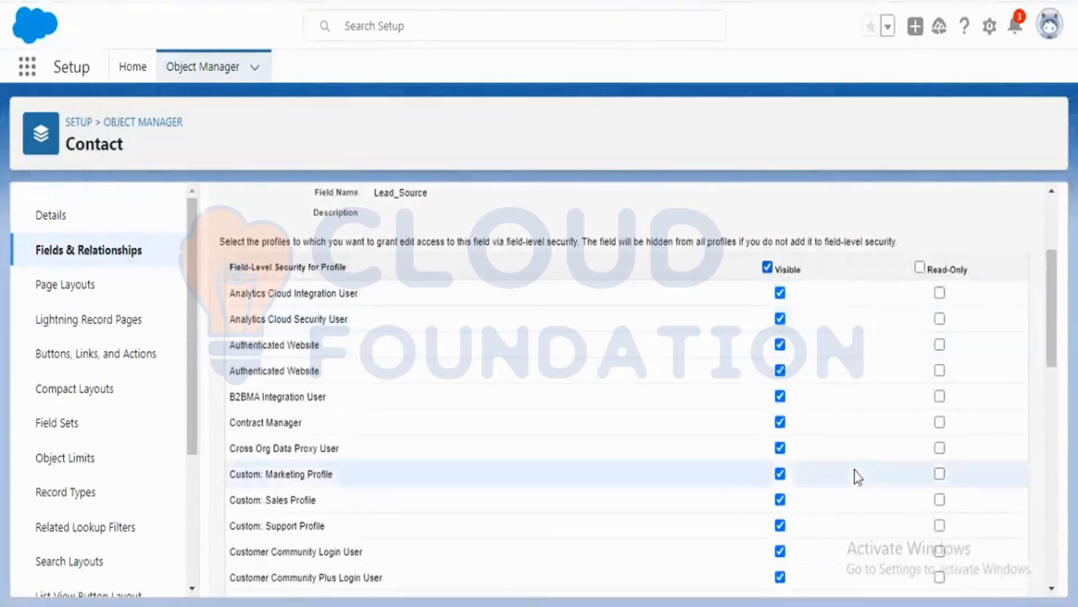
{"action": "scroll", "coordinate": [857, 476], "scroll_direction": "down", "scroll_amount": 5}
{"action": "scroll", "coordinate": [859, 477], "scroll_direction": "down", "scroll_amount": 5}
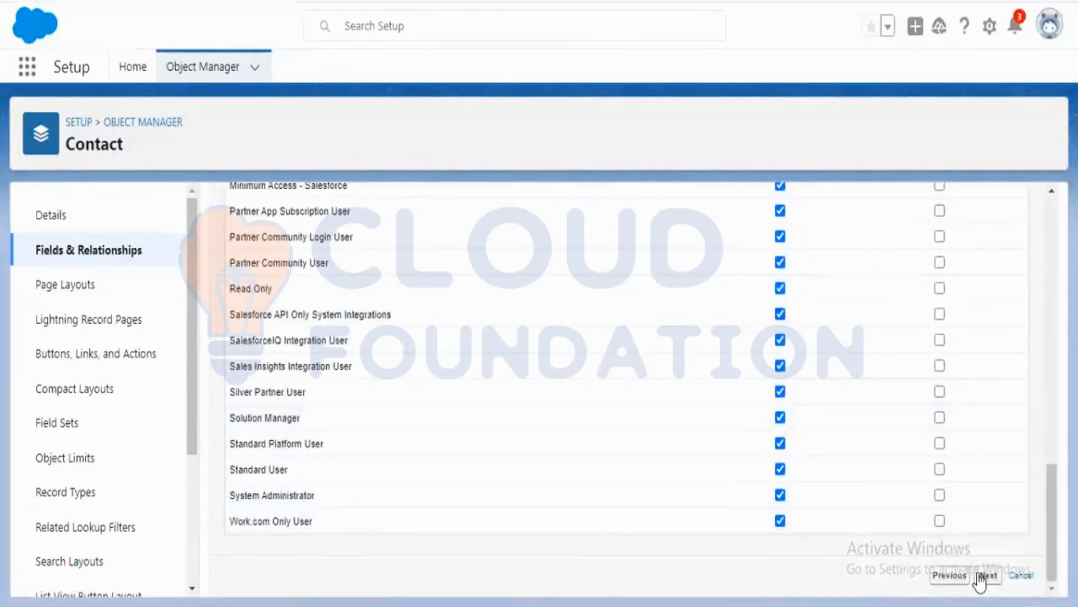
{"action": "left_click", "coordinate": [988, 575]}
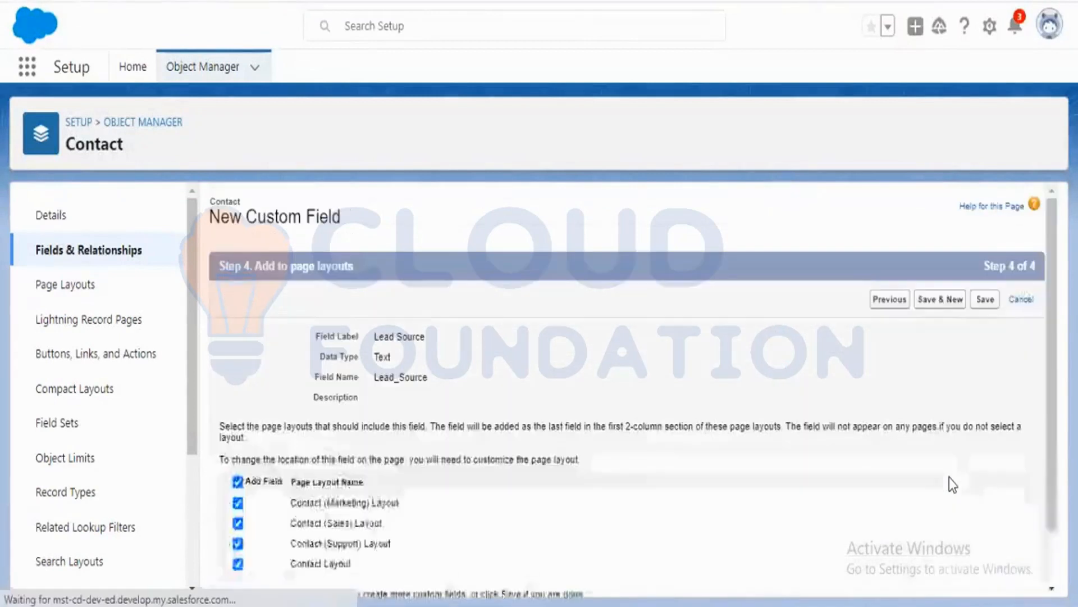
Save the Lead Source field, adding it to all four Contact page layouts.
{"action": "scroll", "coordinate": [967, 400], "scroll_direction": "up", "scroll_amount": 2}
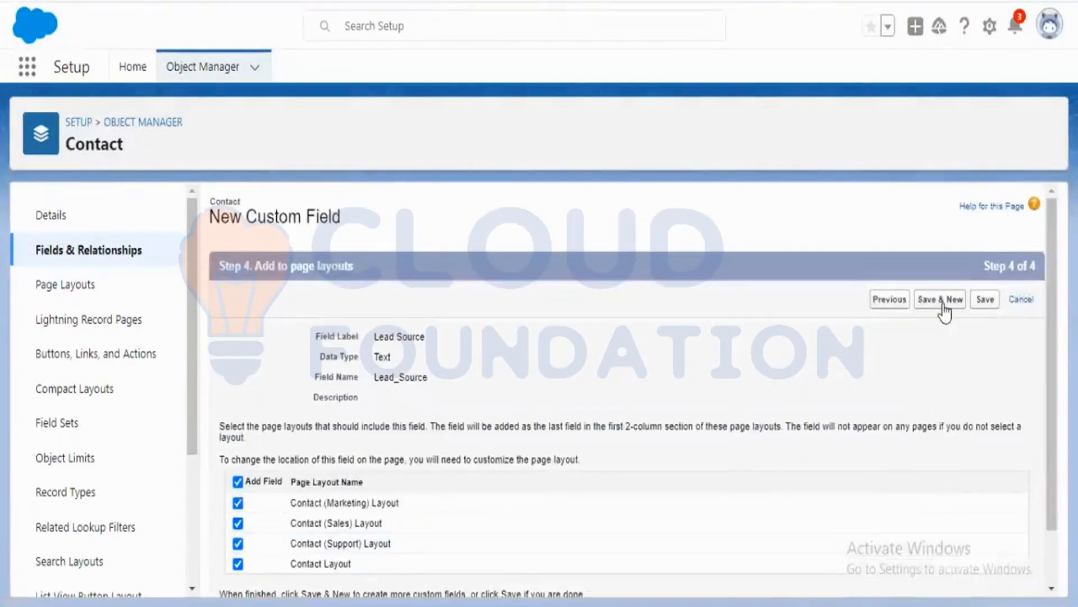
{"action": "left_click", "coordinate": [903, 302]}
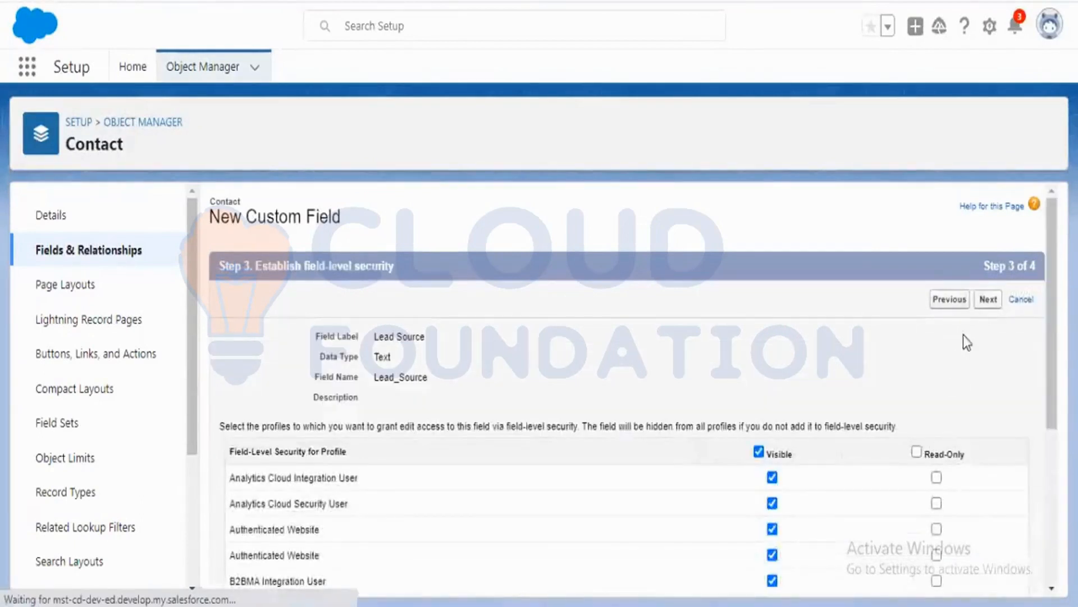
{"action": "left_click", "coordinate": [989, 298]}
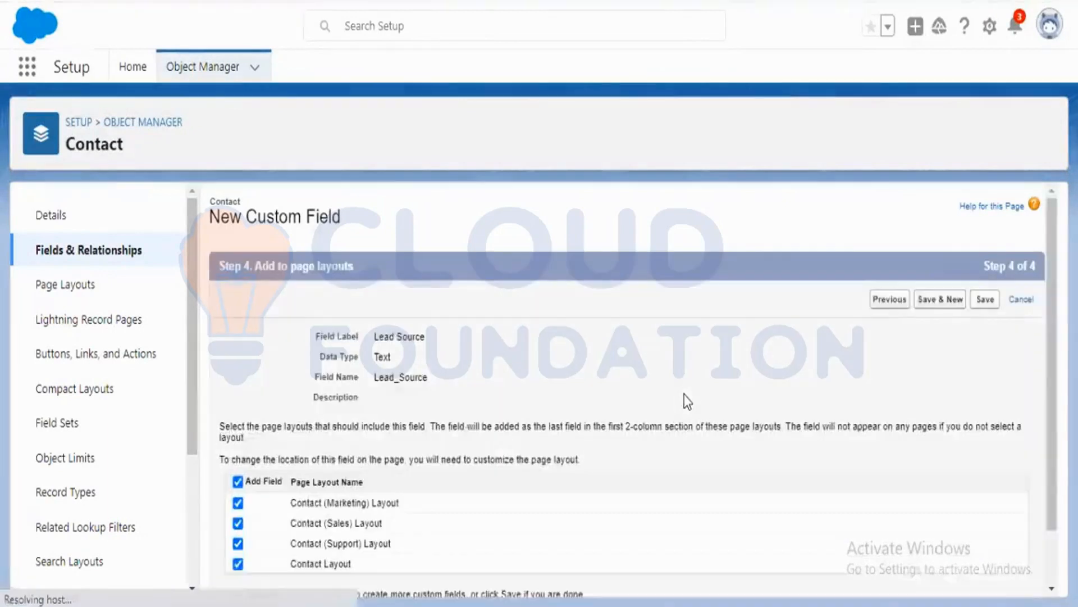
{"action": "scroll", "coordinate": [683, 393], "scroll_direction": "down", "scroll_amount": 2}
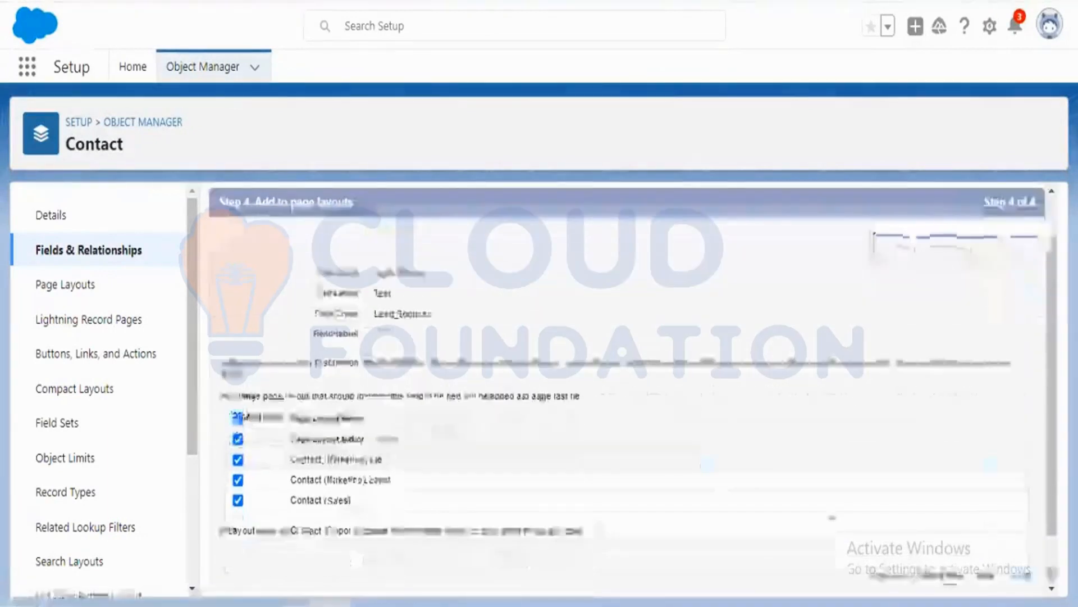
{"action": "left_click", "coordinate": [990, 580]}
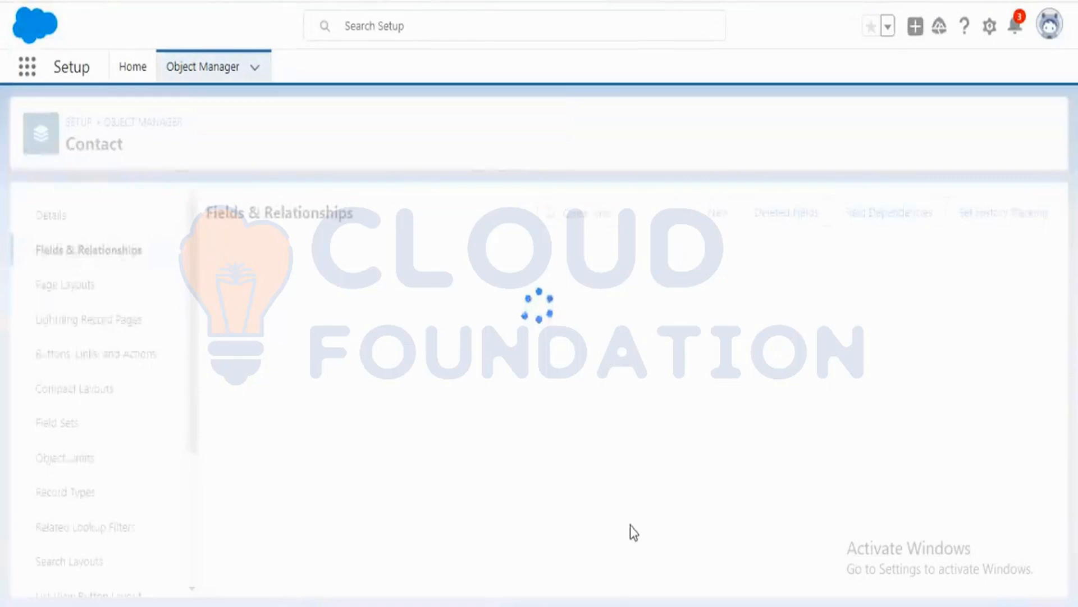
Search the Contact fields and relationships for status fields.
{"action": "left_click", "coordinate": [590, 222]}
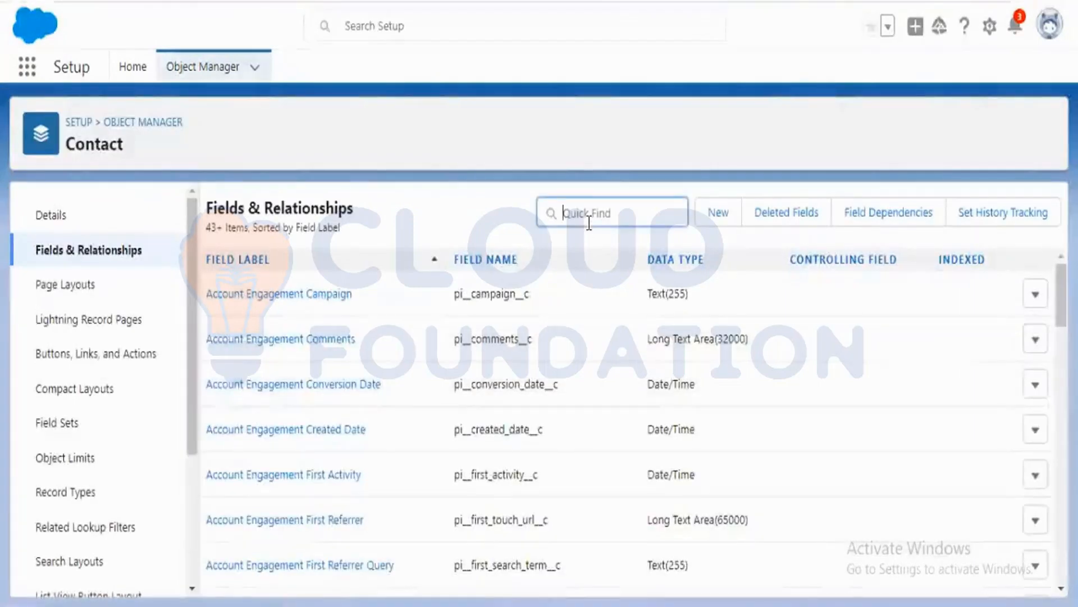
{"action": "type", "text": "lead stat"}
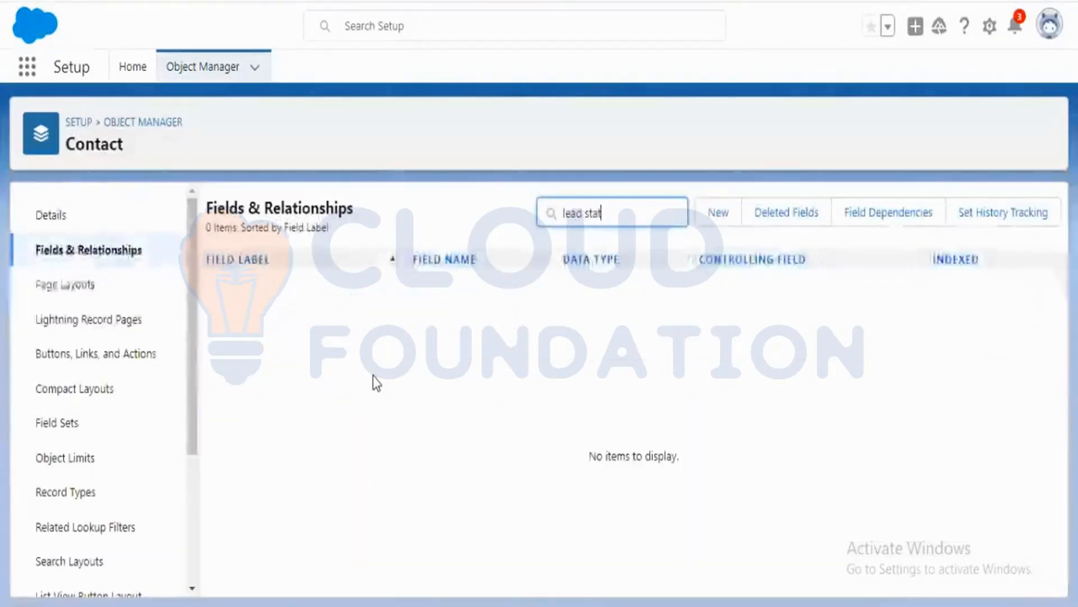
{"action": "key", "text": "BackSpace"}
{"action": "key", "text": "BackSpace"}
{"action": "key", "text": "BackSpace"}
{"action": "key", "text": "BackSpace"}
{"action": "type", "text": "stat"}
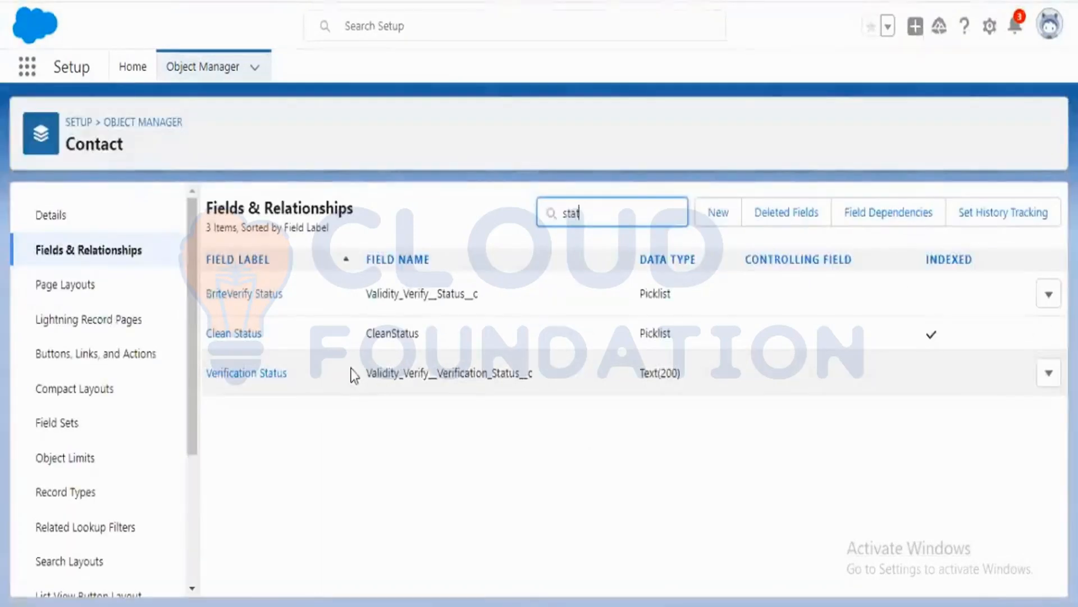
{"action": "key", "text": "ctrl+a"}
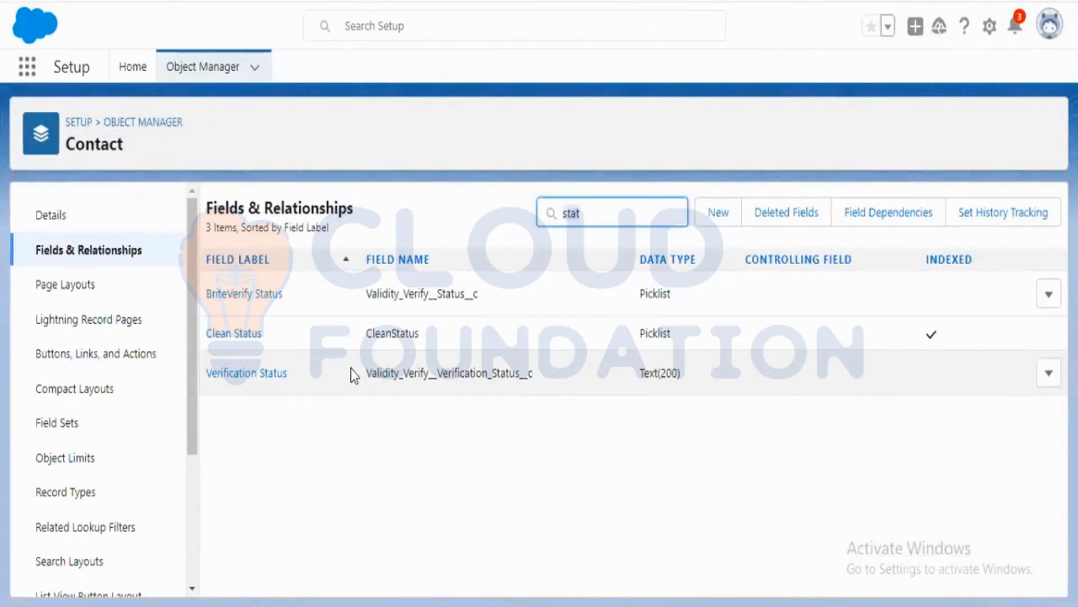
{"action": "key", "text": "BackSpace"}
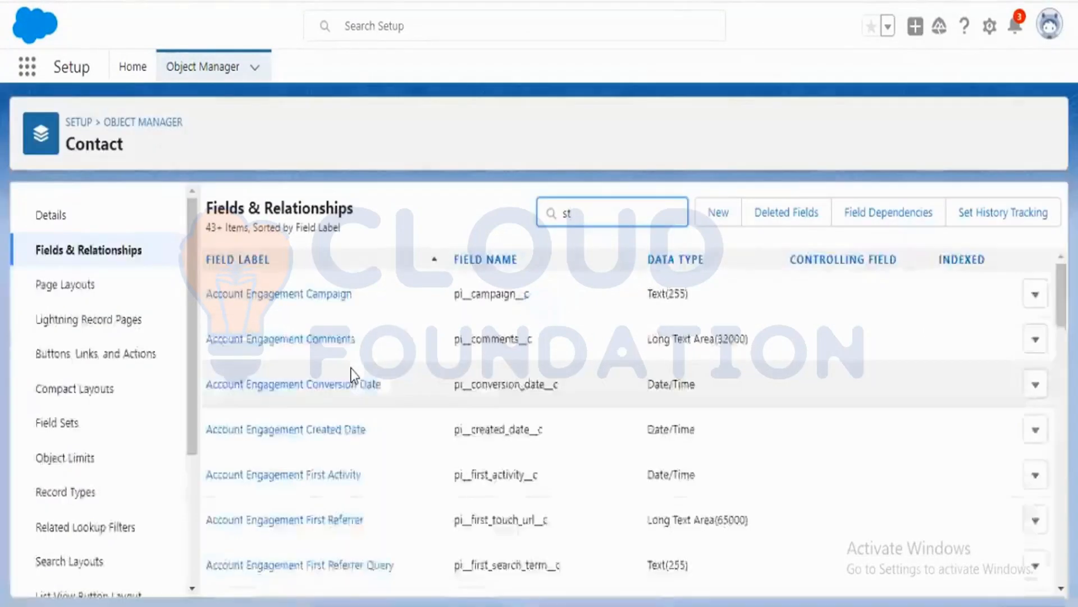
{"action": "scroll", "coordinate": [353, 375], "scroll_direction": "down", "scroll_amount": 3}
{"action": "scroll", "coordinate": [355, 375], "scroll_direction": "down", "scroll_amount": 2}
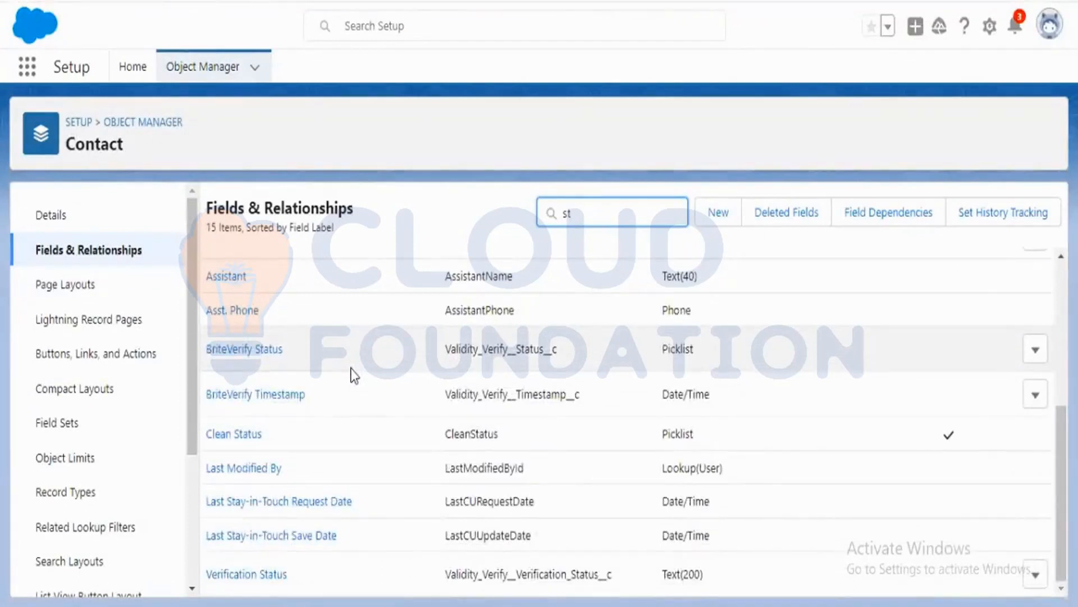
{"action": "scroll", "coordinate": [330, 375], "scroll_direction": "up", "scroll_amount": 5}
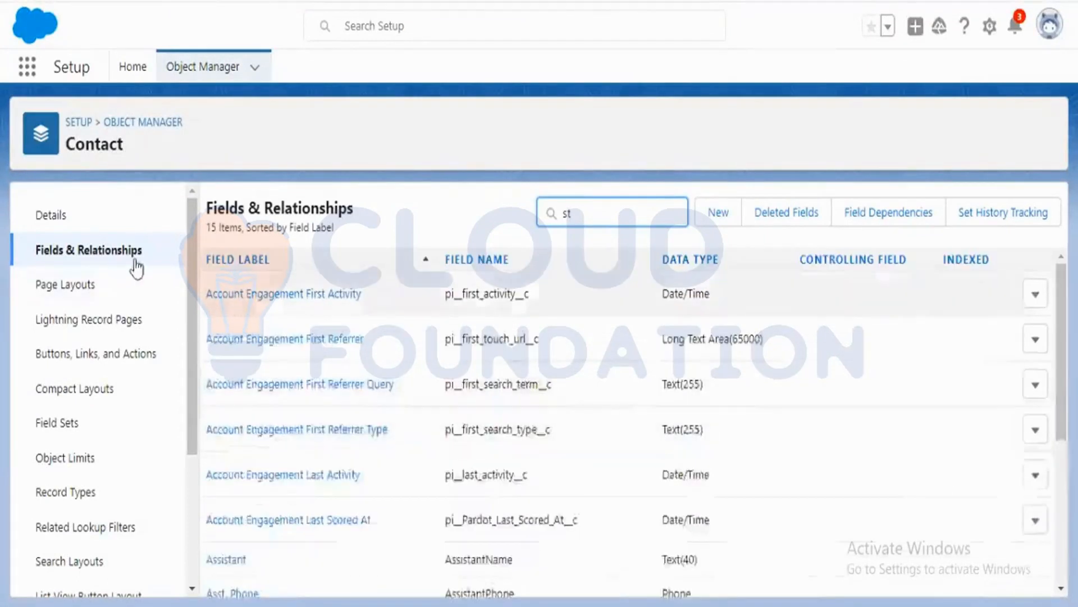
Search the Contact fields for lea and open the custom Lead Source field.
{"action": "left_click", "coordinate": [106, 257]}
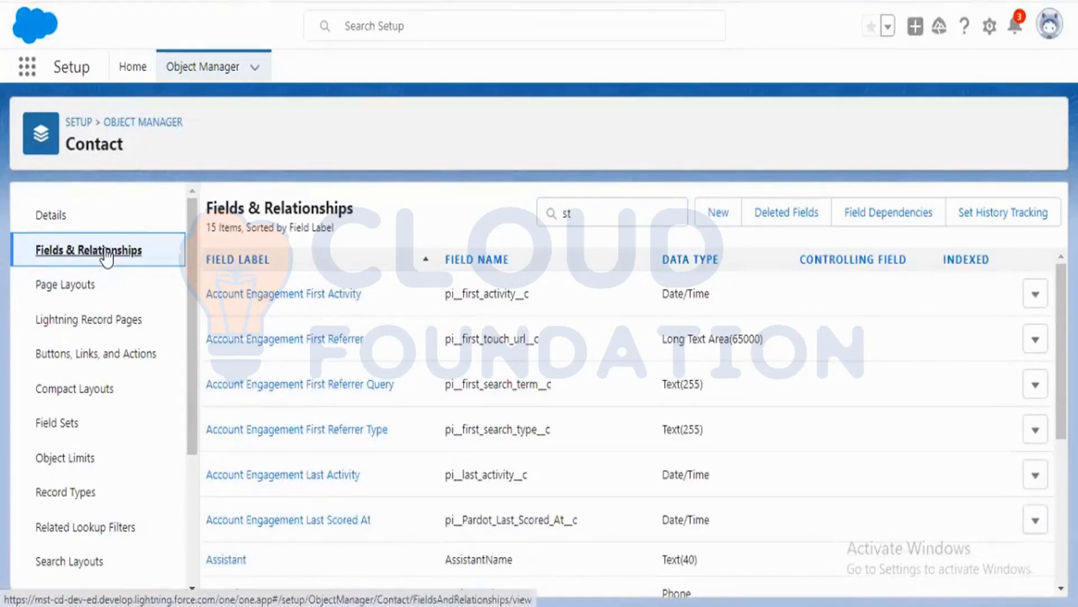
{"action": "left_click", "coordinate": [614, 212]}
{"action": "key", "text": "BackSpace"}
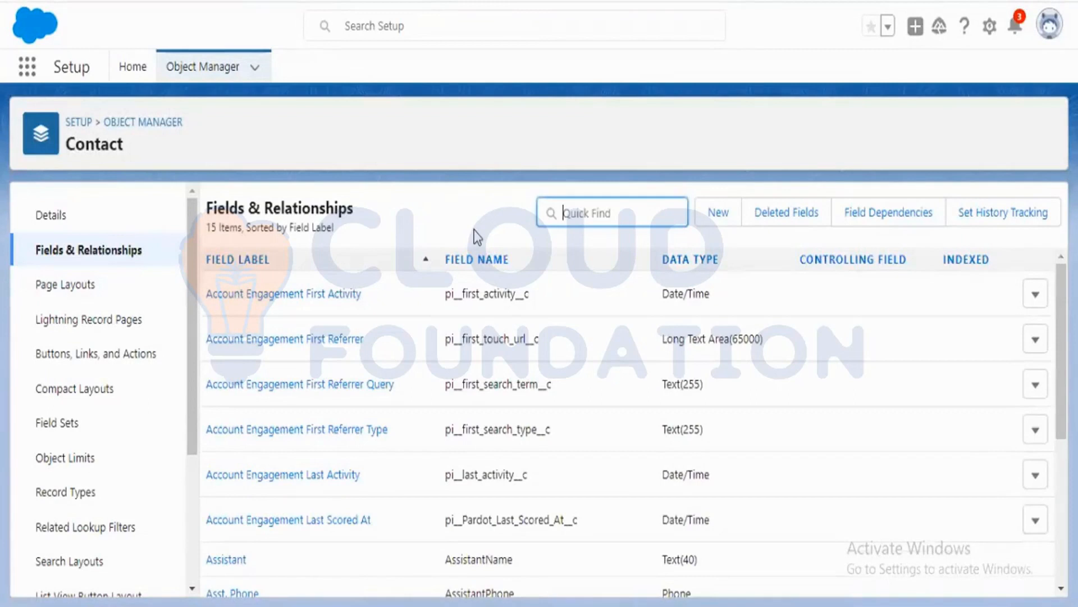
{"action": "type", "text": "lea"}
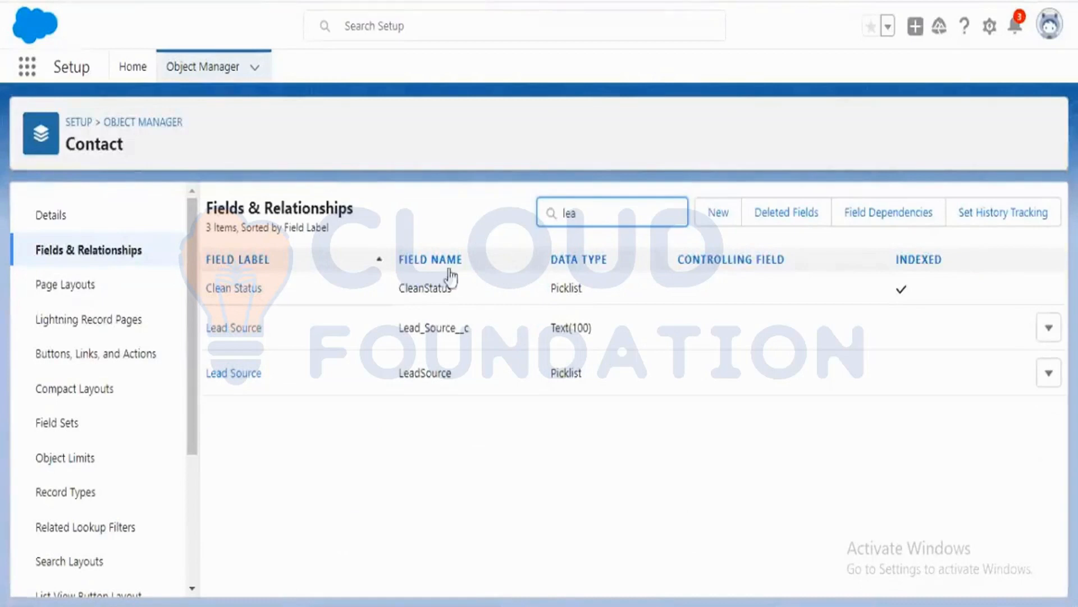
{"action": "left_click", "coordinate": [248, 332]}
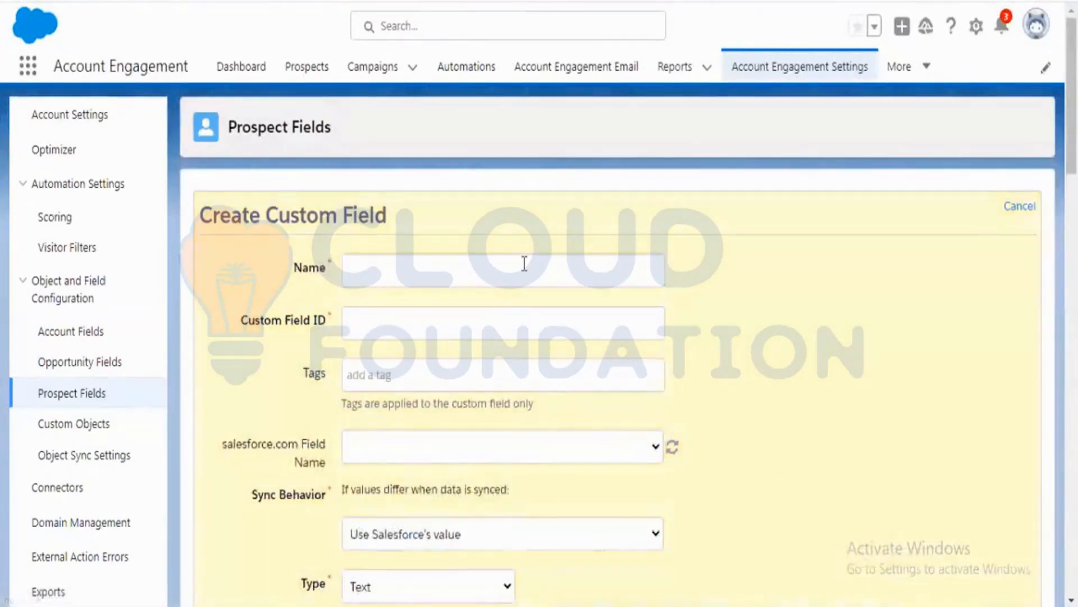
Start a new custom prospect field named Lead Source, letting the custom field ID fill in.
{"action": "left_click", "coordinate": [525, 263]}
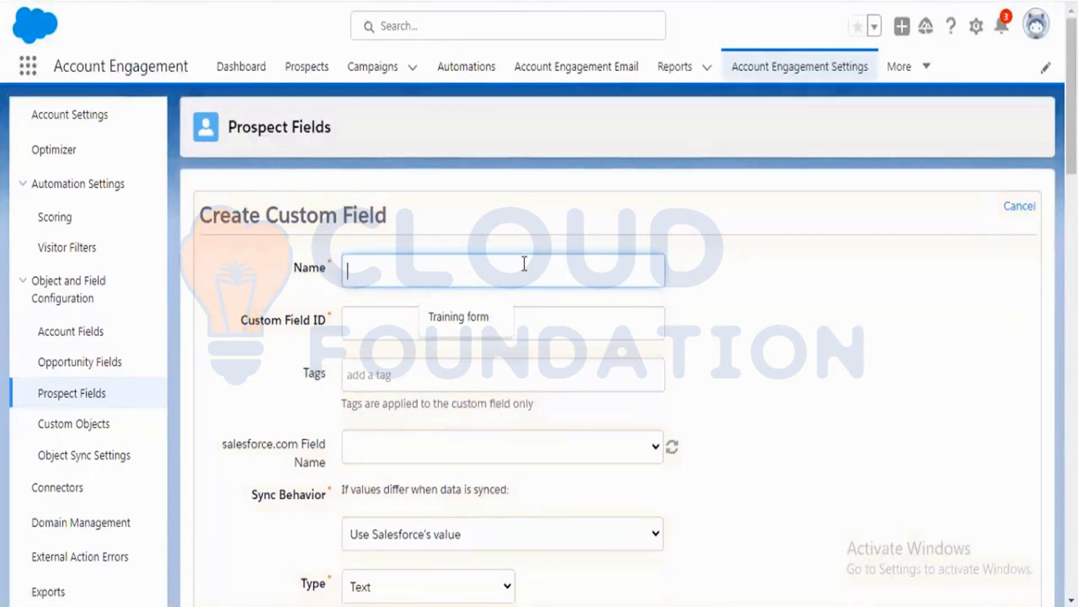
{"action": "type", "text": "Lead"}
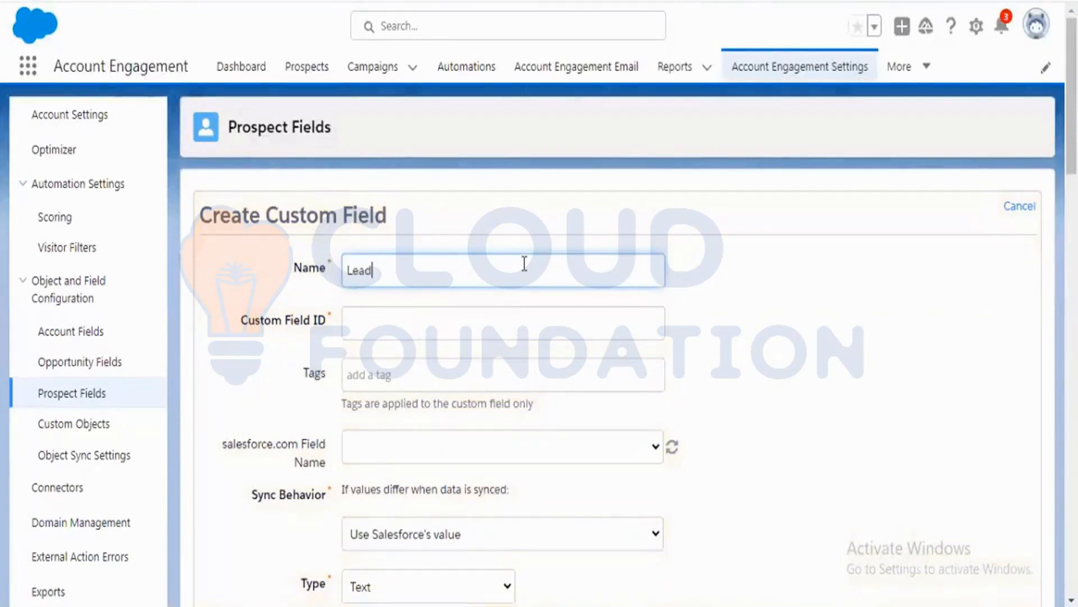
{"action": "type", "text": " Soucr"}
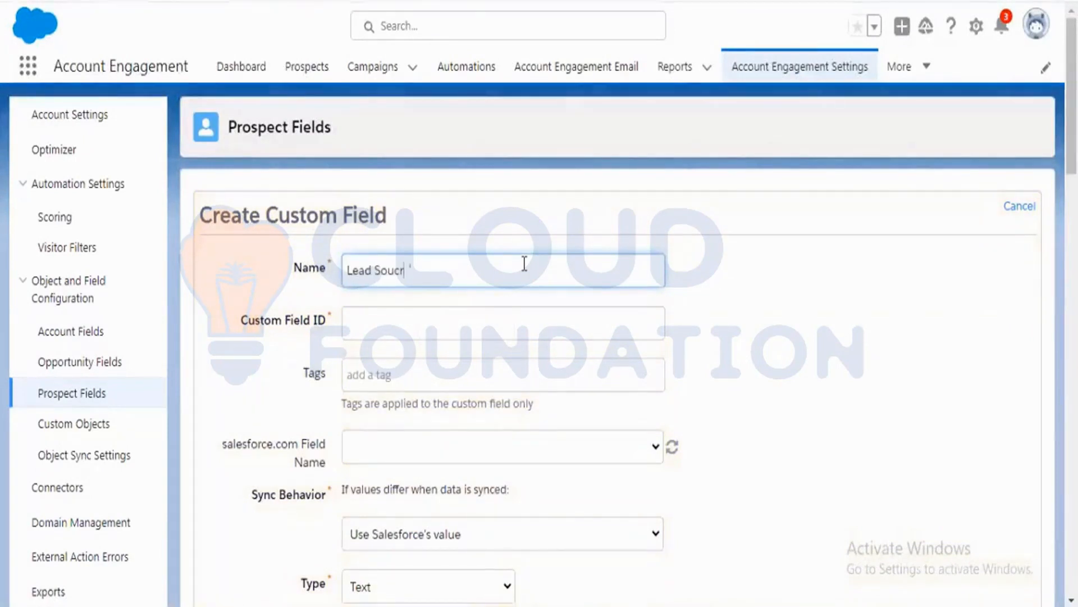
{"action": "key", "text": "BackSpace"}
{"action": "key", "text": "BackSpace"}
{"action": "key", "text": "BackSpace"}
{"action": "type", "text": "rce"}
{"action": "key", "text": "Tab"}
{"action": "key", "text": "Tab"}
{"action": "scroll", "coordinate": [505, 345], "scroll_direction": "down", "scroll_amount": 1}
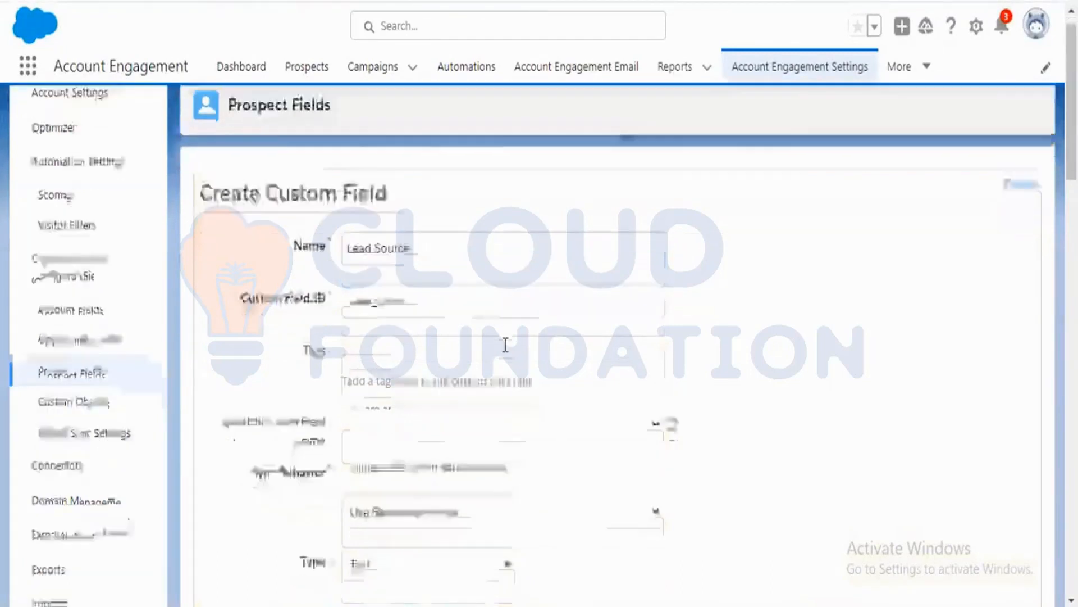
Browse the Salesforce field name list and refresh it to look for the Lead Source field.
{"action": "left_click", "coordinate": [658, 353]}
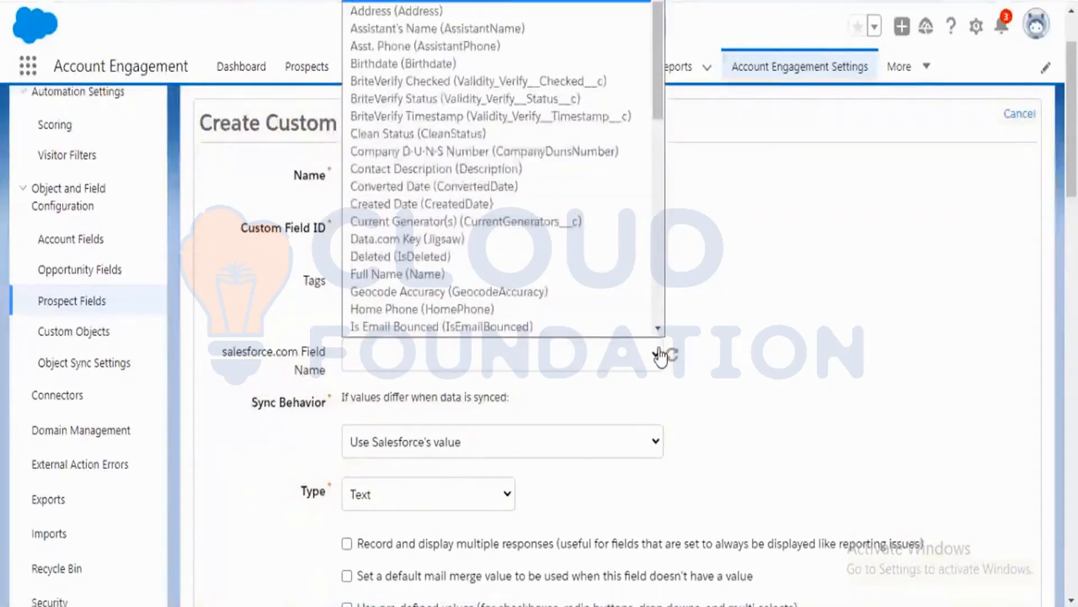
{"action": "scroll", "coordinate": [520, 263], "scroll_direction": "down", "scroll_amount": 1}
{"action": "scroll", "coordinate": [520, 263], "scroll_direction": "down", "scroll_amount": 8}
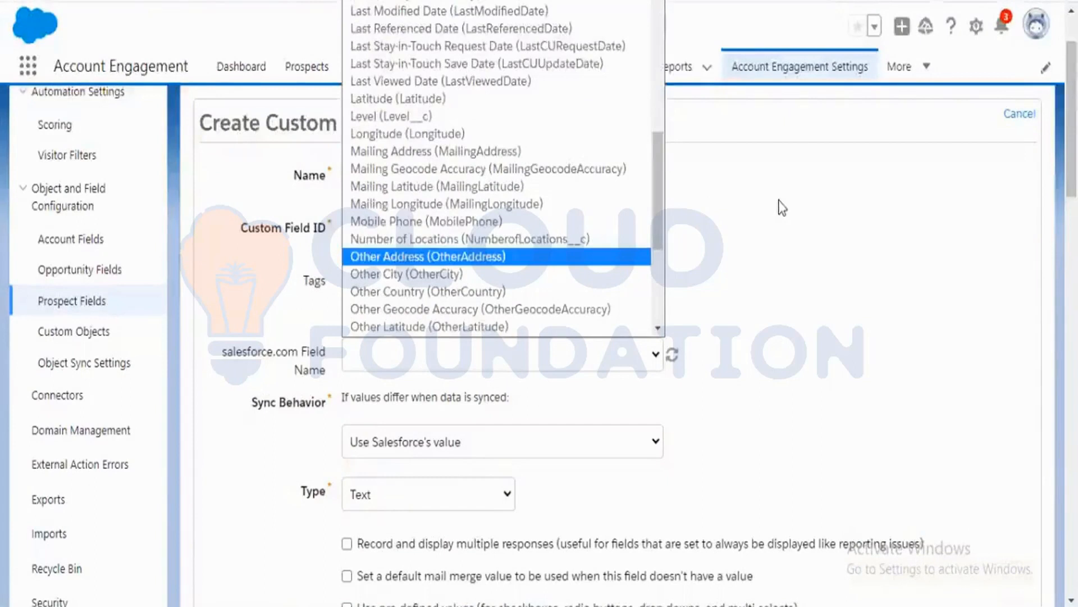
{"action": "left_click", "coordinate": [650, 355]}
{"action": "left_click", "coordinate": [650, 354]}
{"action": "scroll", "coordinate": [534, 253], "scroll_direction": "down", "scroll_amount": 1}
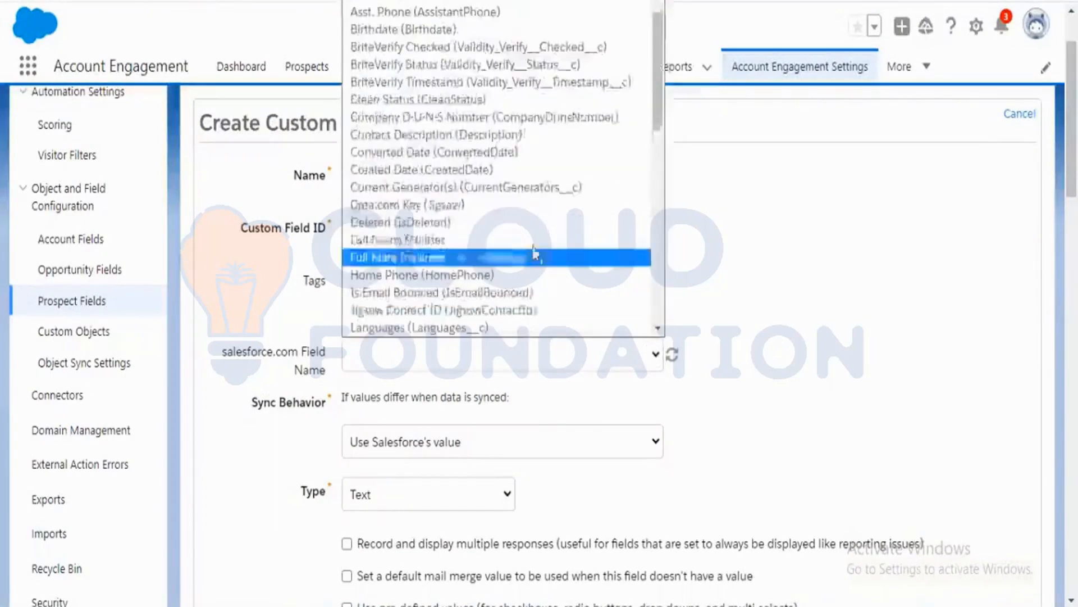
{"action": "left_click", "coordinate": [677, 359]}
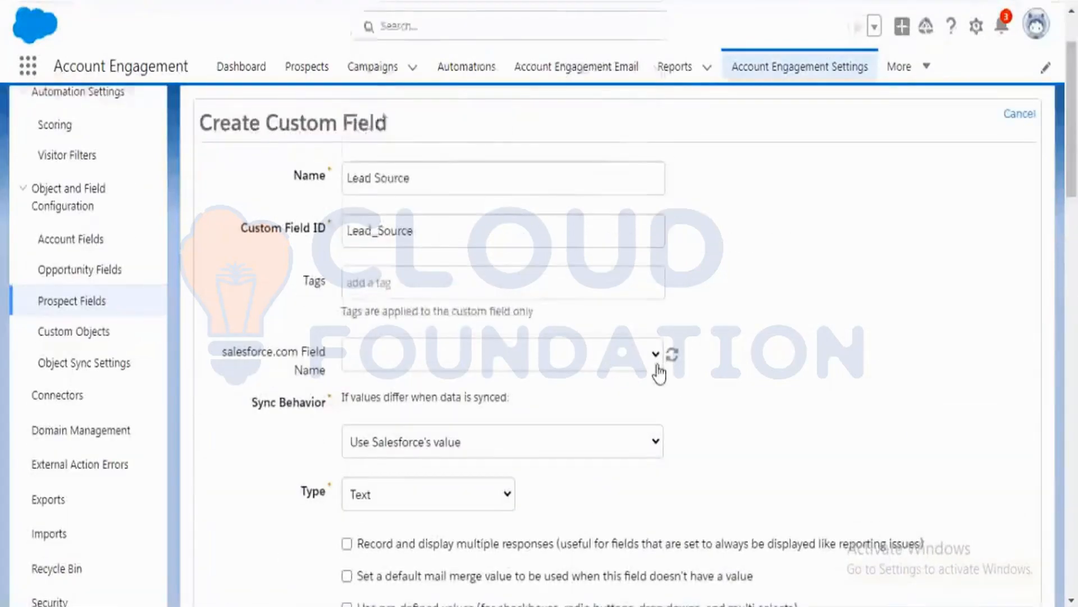
{"action": "left_click", "coordinate": [655, 364]}
{"action": "scroll", "coordinate": [528, 277], "scroll_direction": "down", "scroll_amount": 3}
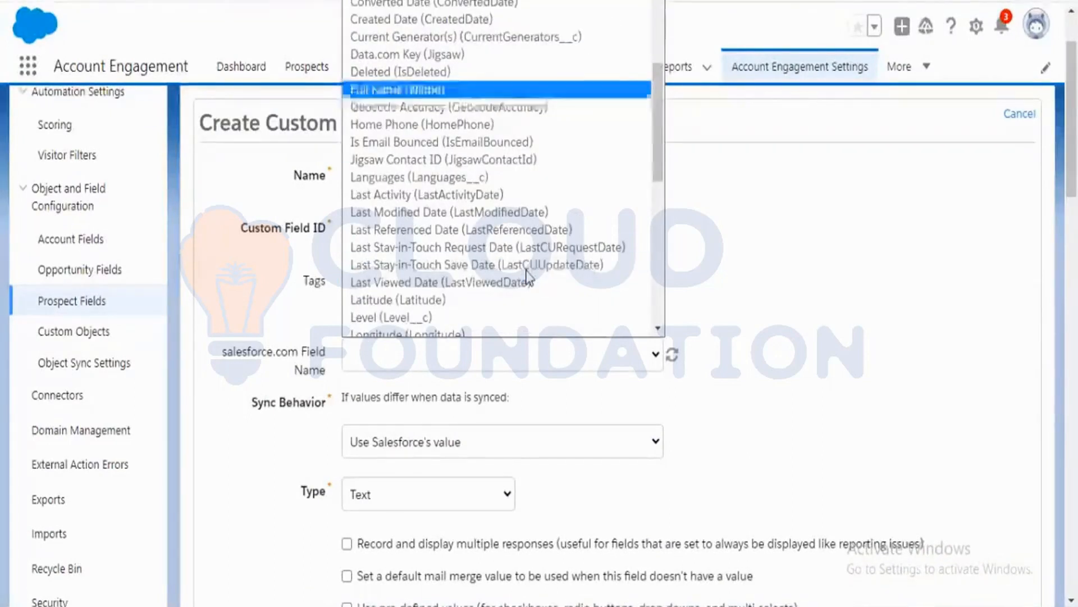
{"action": "left_click", "coordinate": [654, 329]}
{"action": "left_click", "coordinate": [655, 329]}
{"action": "left_click", "coordinate": [654, 329]}
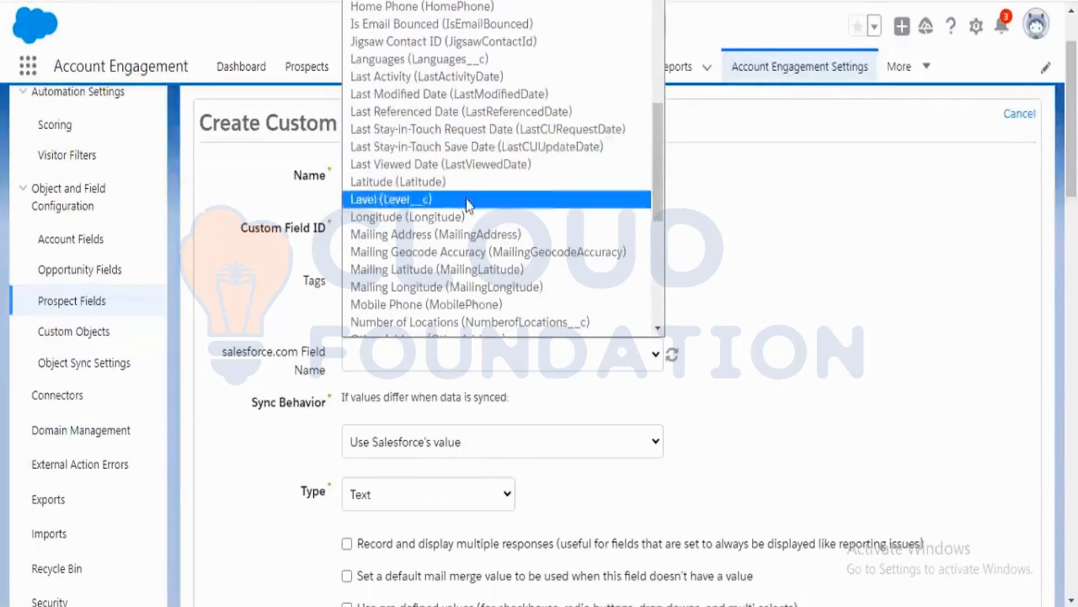
{"action": "scroll", "coordinate": [468, 207], "scroll_direction": "down", "scroll_amount": 3}
{"action": "scroll", "coordinate": [468, 206], "scroll_direction": "down", "scroll_amount": 2}
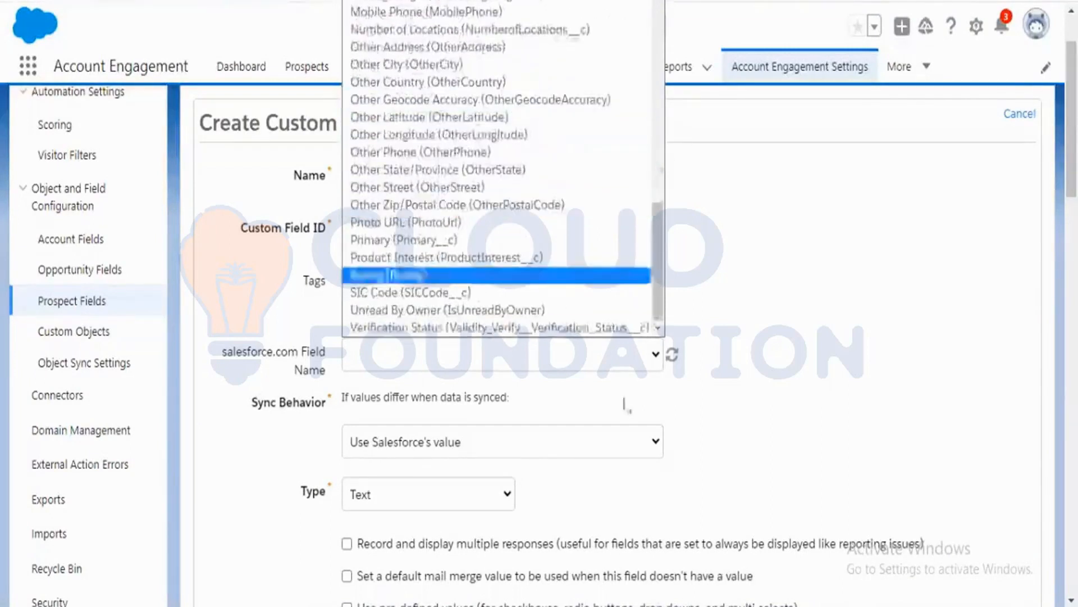
{"action": "left_click", "coordinate": [677, 360]}
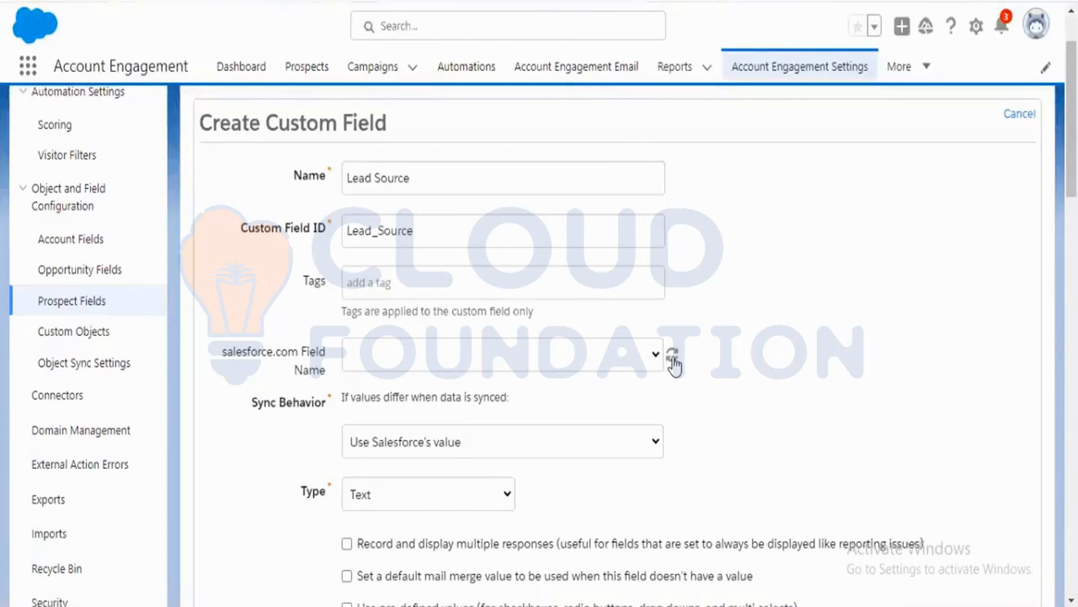
Map the prospect field to the Level (Level__c) Salesforce field.
{"action": "left_click", "coordinate": [658, 355]}
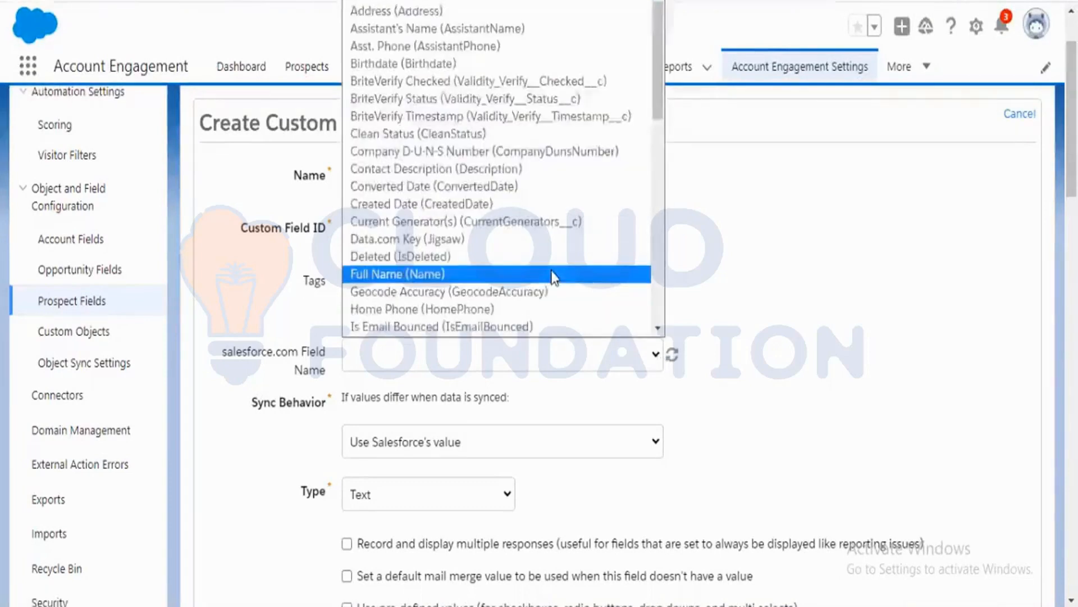
{"action": "scroll", "coordinate": [555, 277], "scroll_direction": "down", "scroll_amount": 8}
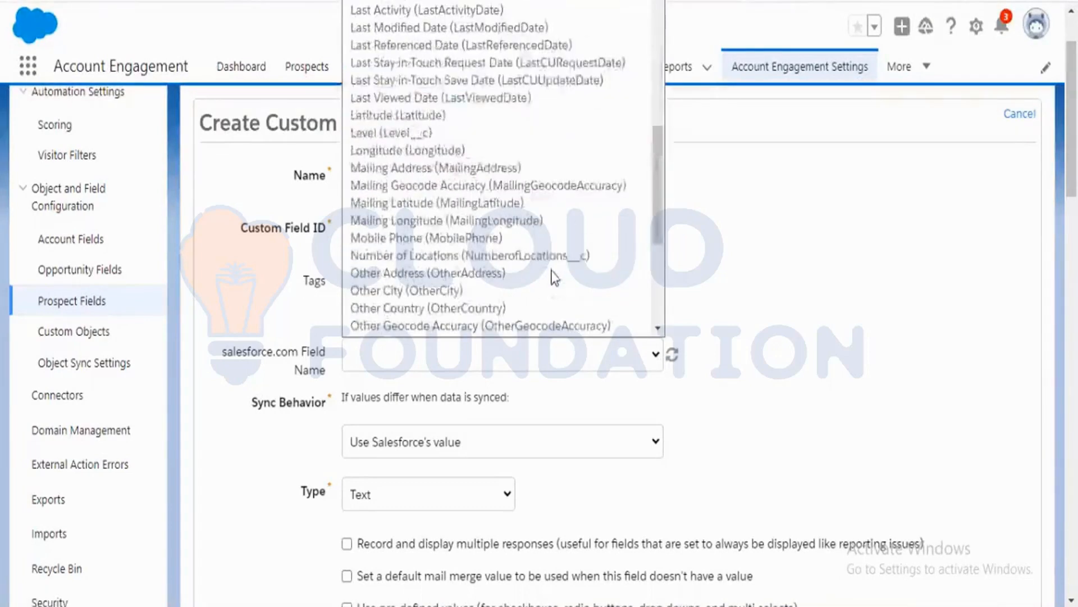
{"action": "left_click", "coordinate": [451, 135]}
{"action": "scroll", "coordinate": [719, 317], "scroll_direction": "down", "scroll_amount": 2}
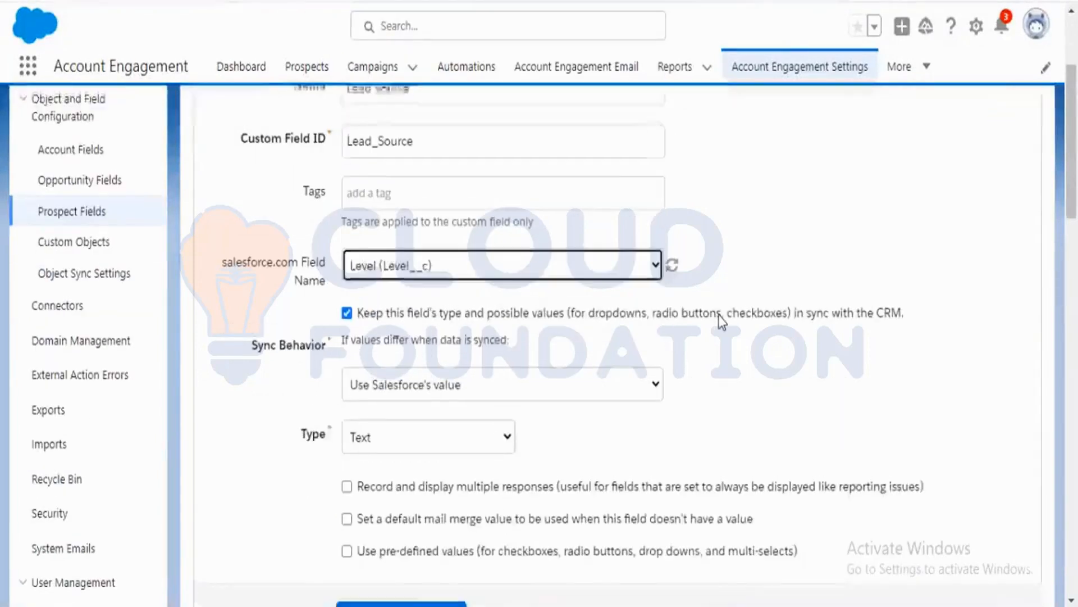
Choose Lead Source (Lead_Source__c) as the Salesforce field name instead.
{"action": "left_click", "coordinate": [656, 264]}
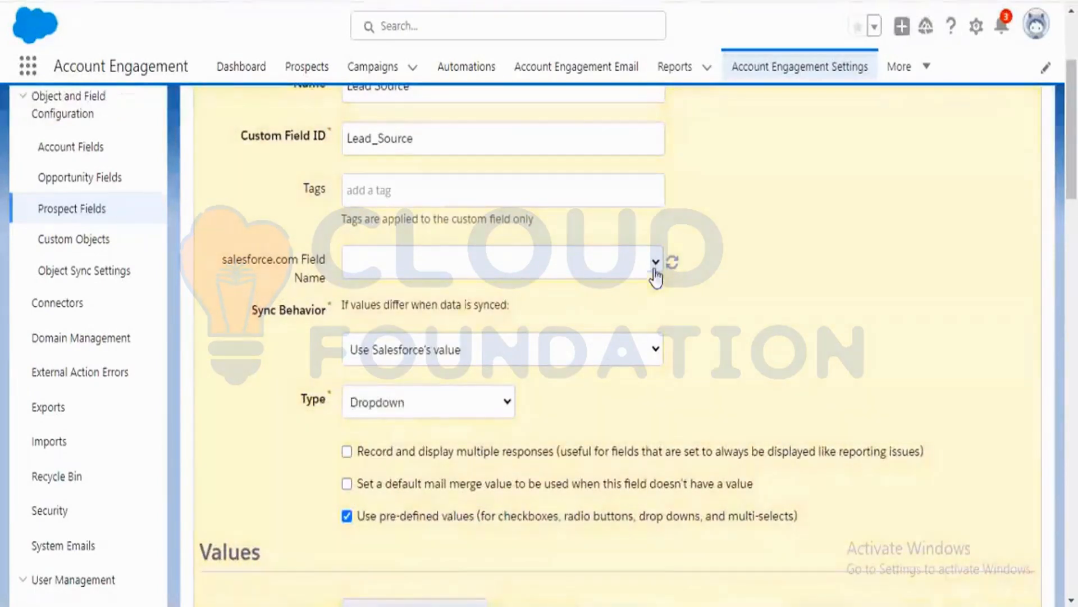
{"action": "left_click", "coordinate": [655, 270]}
{"action": "scroll", "coordinate": [525, 356], "scroll_direction": "down", "scroll_amount": 10}
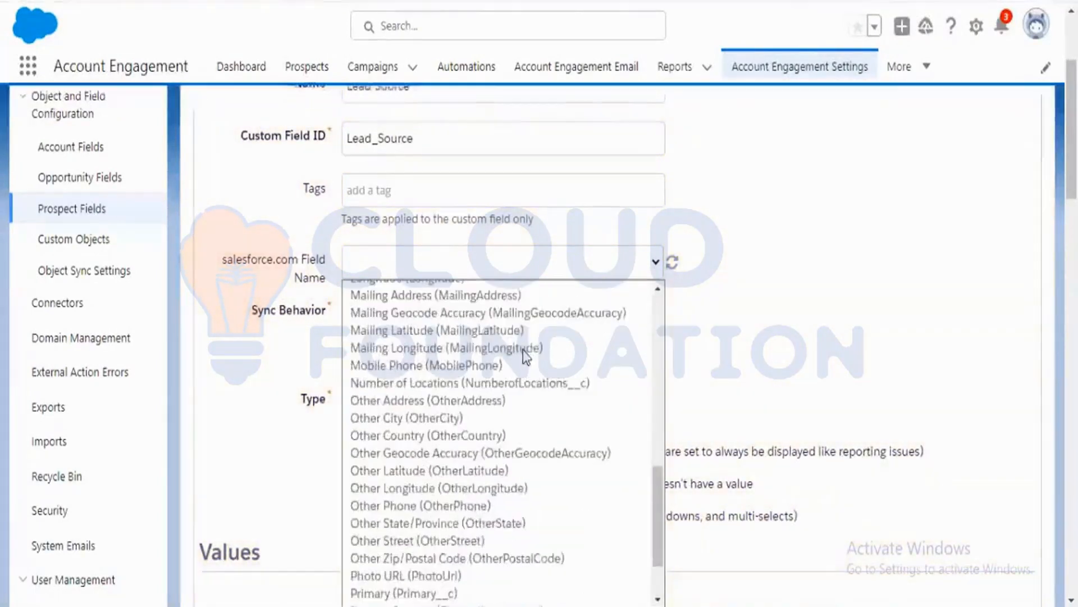
{"action": "scroll", "coordinate": [522, 350], "scroll_direction": "down", "scroll_amount": 2}
{"action": "scroll", "coordinate": [559, 430], "scroll_direction": "up", "scroll_amount": 4}
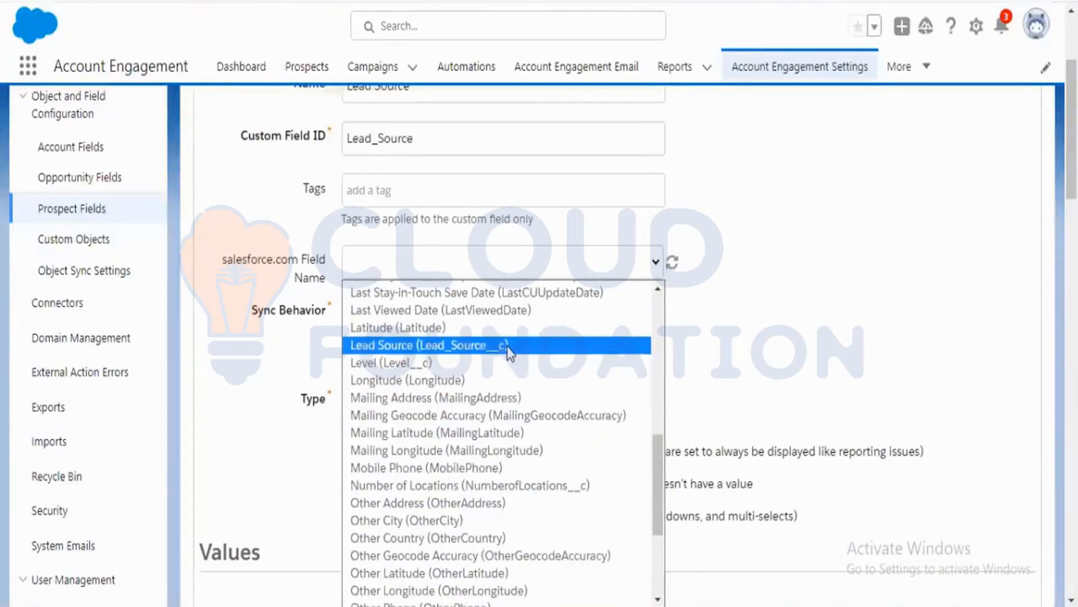
{"action": "left_click", "coordinate": [510, 347]}
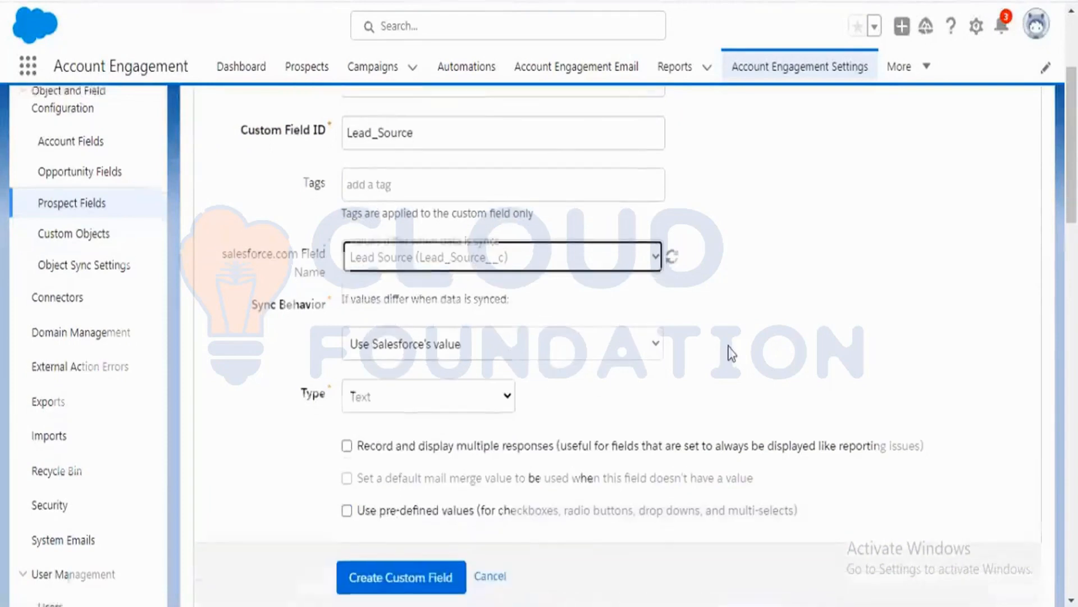
{"action": "scroll", "coordinate": [744, 292], "scroll_direction": "down", "scroll_amount": 1}
{"action": "left_click", "coordinate": [747, 282]}
{"action": "scroll", "coordinate": [747, 282], "scroll_direction": "up", "scroll_amount": 3}
{"action": "scroll", "coordinate": [736, 306], "scroll_direction": "down", "scroll_amount": 1}
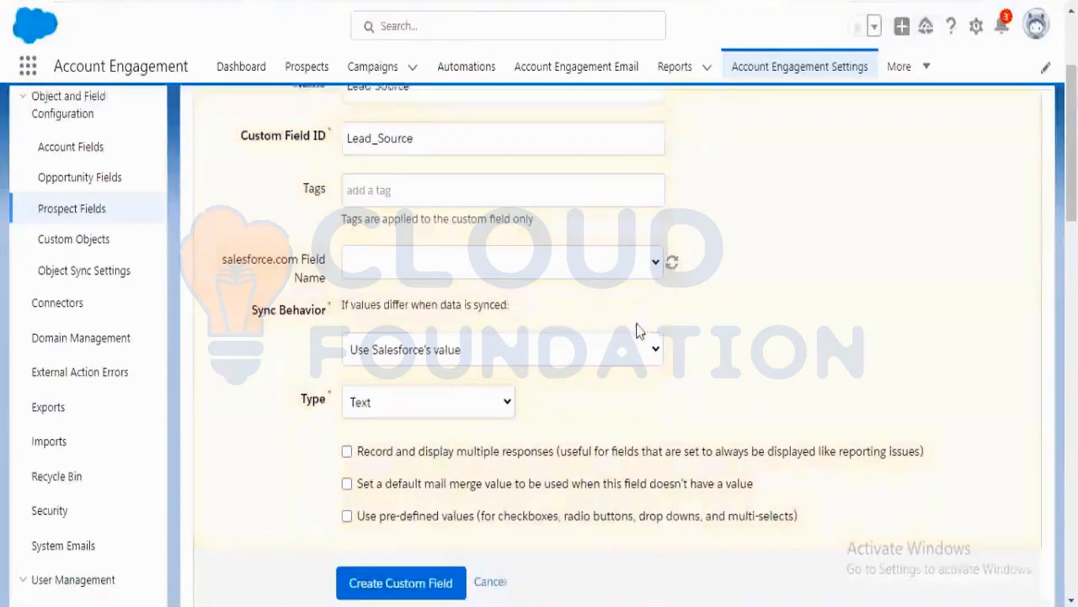
{"action": "scroll", "coordinate": [633, 362], "scroll_direction": "down", "scroll_amount": 3}
{"action": "scroll", "coordinate": [633, 362], "scroll_direction": "up", "scroll_amount": 2}
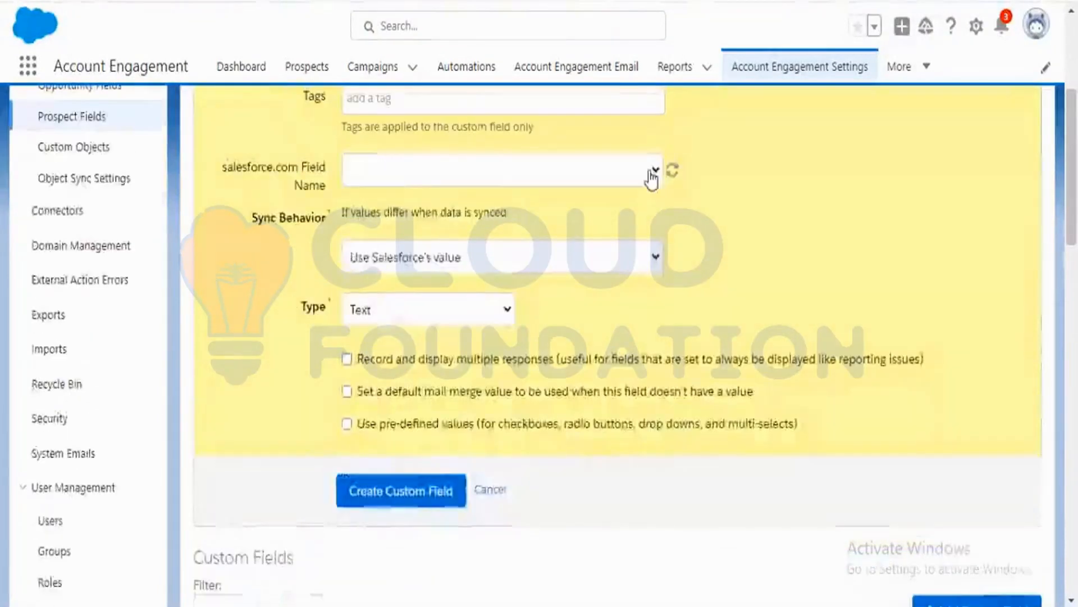
Select Lead Source as the Salesforce field name again and create the custom prospect field.
{"action": "left_click", "coordinate": [651, 175]}
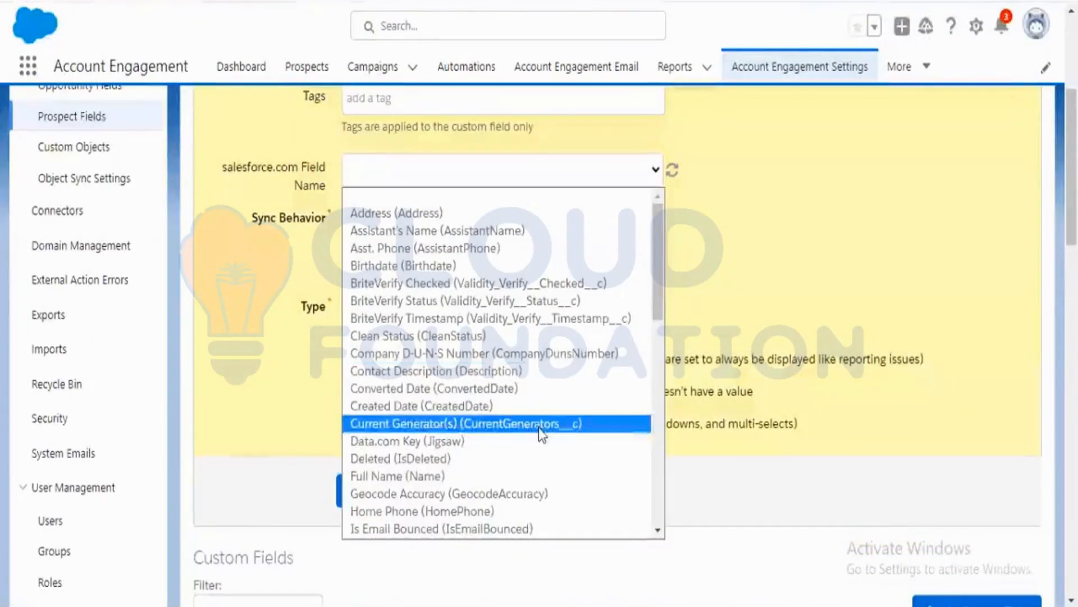
{"action": "scroll", "coordinate": [538, 430], "scroll_direction": "down", "scroll_amount": 10}
{"action": "left_click", "coordinate": [486, 334]}
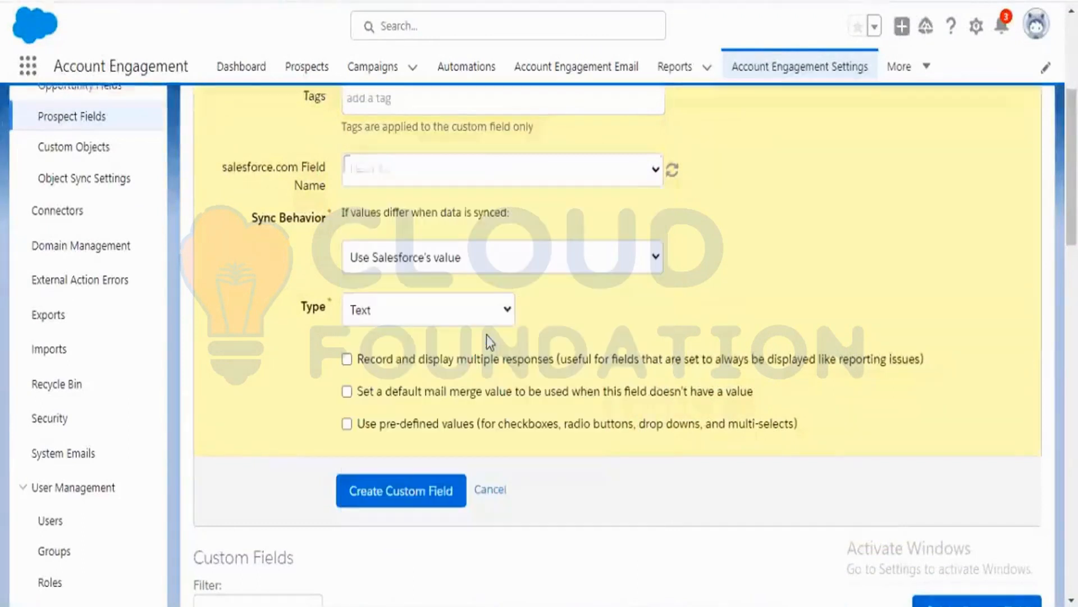
{"action": "scroll", "coordinate": [489, 433], "scroll_direction": "down", "scroll_amount": 2}
{"action": "left_click", "coordinate": [454, 406]}
{"action": "scroll", "coordinate": [620, 418], "scroll_direction": "up", "scroll_amount": 2}
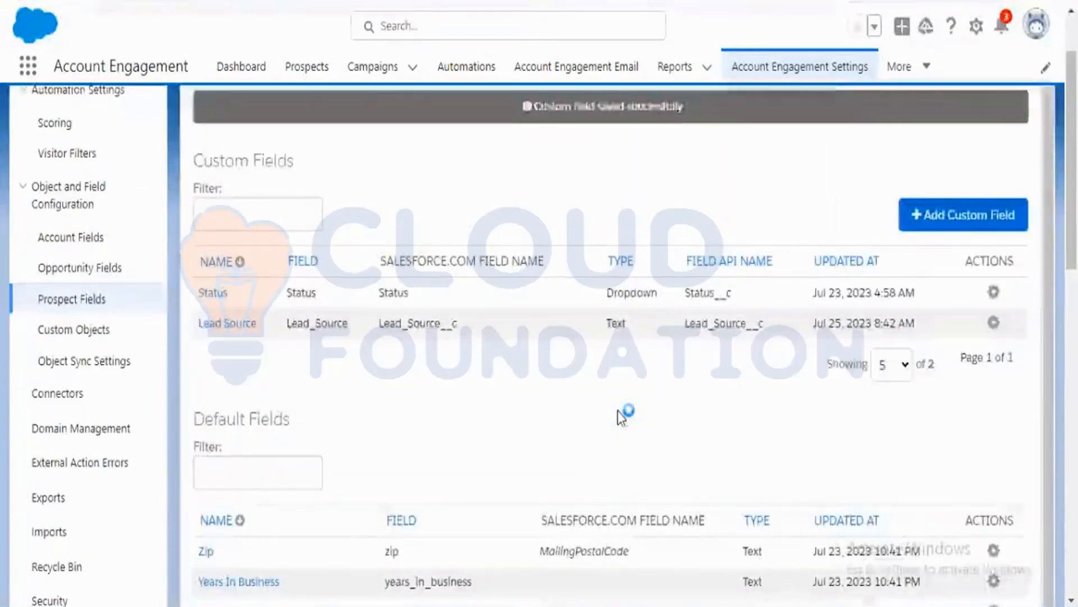
Open the Lead Source prospect field for editing and review its Sync Behavior options.
{"action": "left_click", "coordinate": [754, 278]}
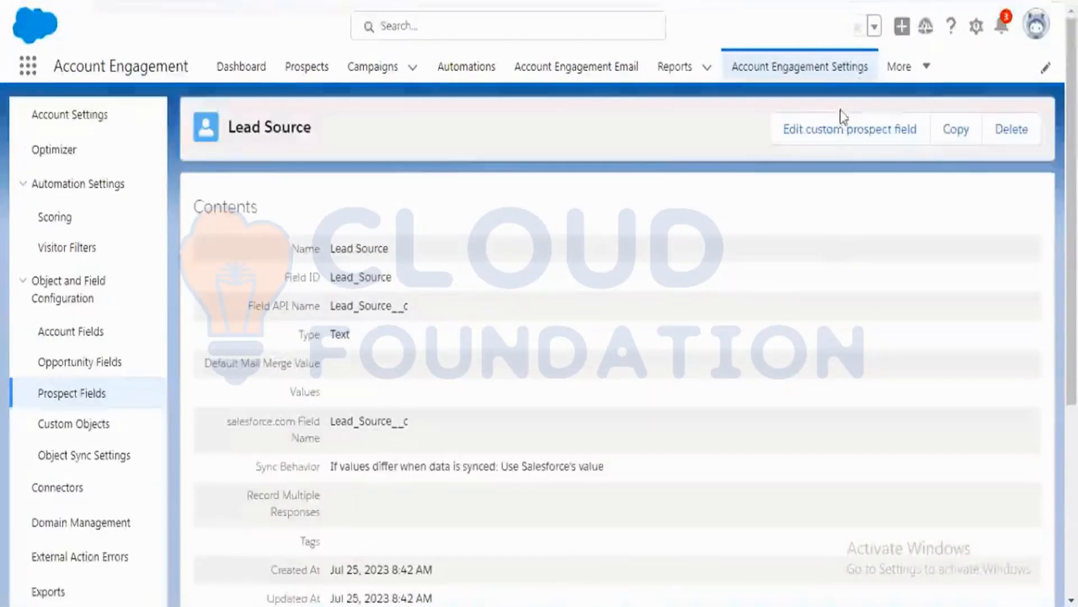
{"action": "left_click", "coordinate": [848, 134]}
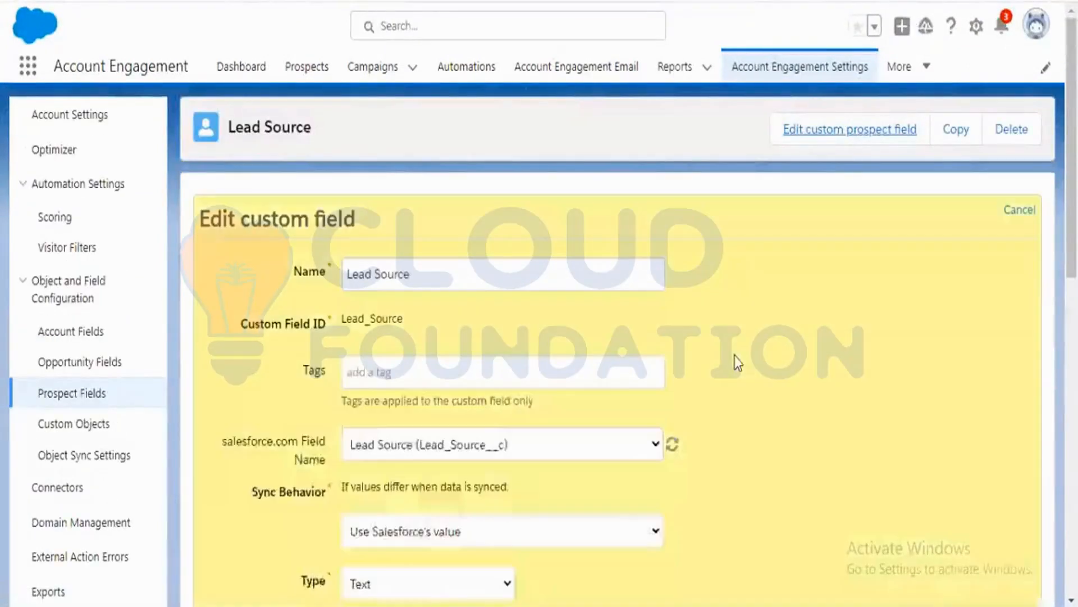
{"action": "scroll", "coordinate": [775, 354], "scroll_direction": "down", "scroll_amount": 3}
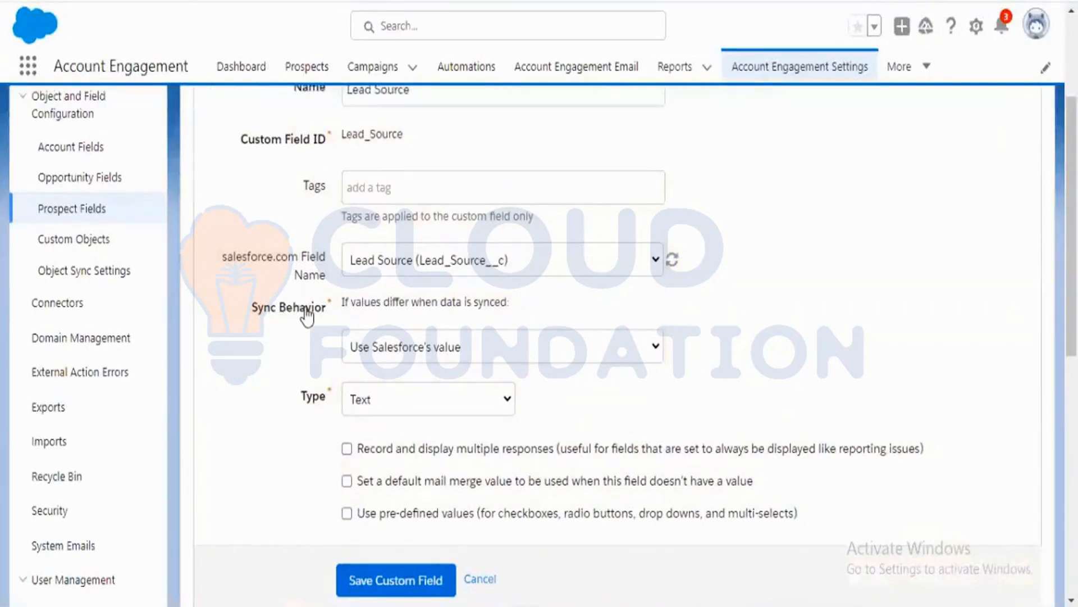
{"action": "left_click", "coordinate": [621, 358]}
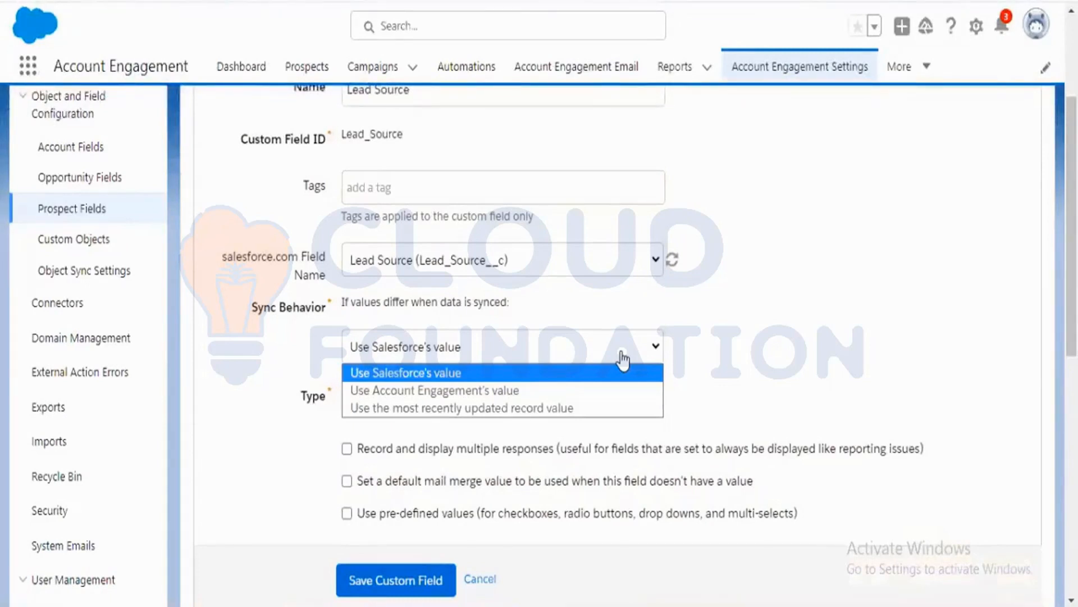
{"action": "left_click", "coordinate": [761, 352]}
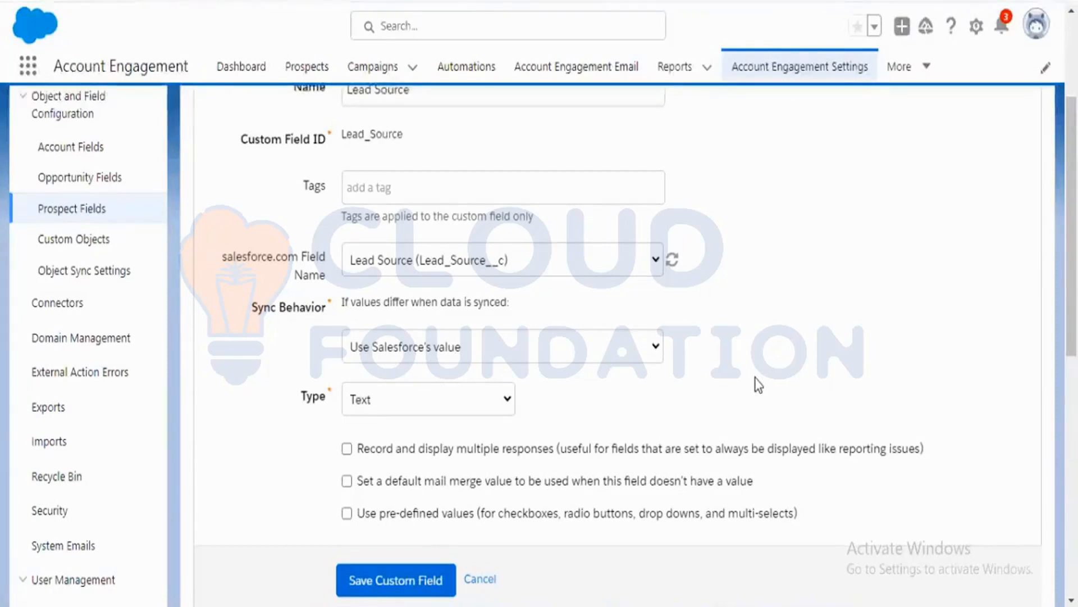
{"action": "scroll", "coordinate": [771, 380], "scroll_direction": "up", "scroll_amount": 2}
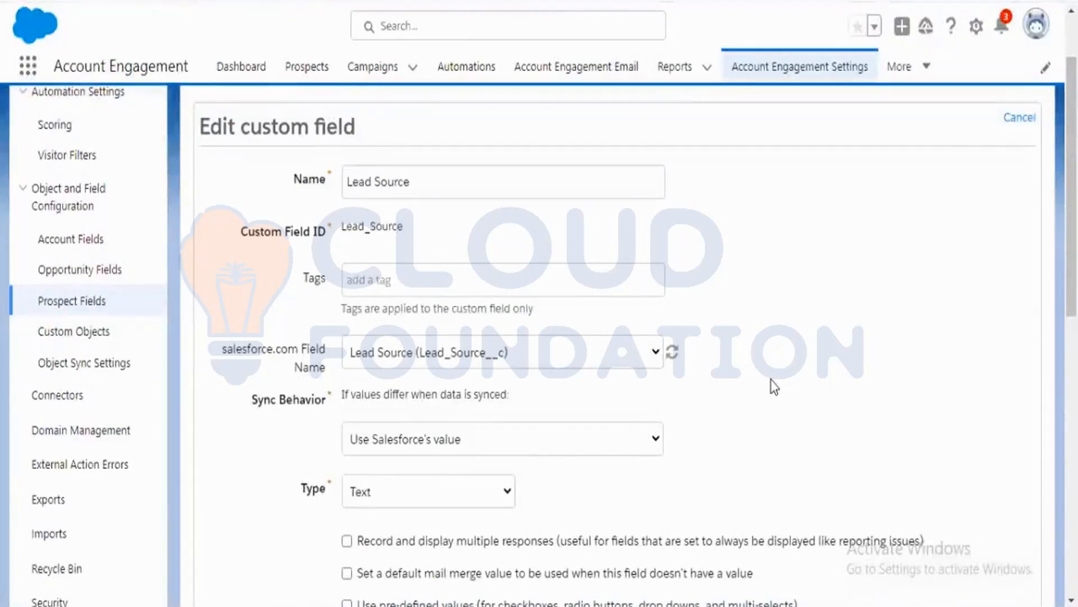
{"action": "scroll", "coordinate": [771, 380], "scroll_direction": "down", "scroll_amount": 2}
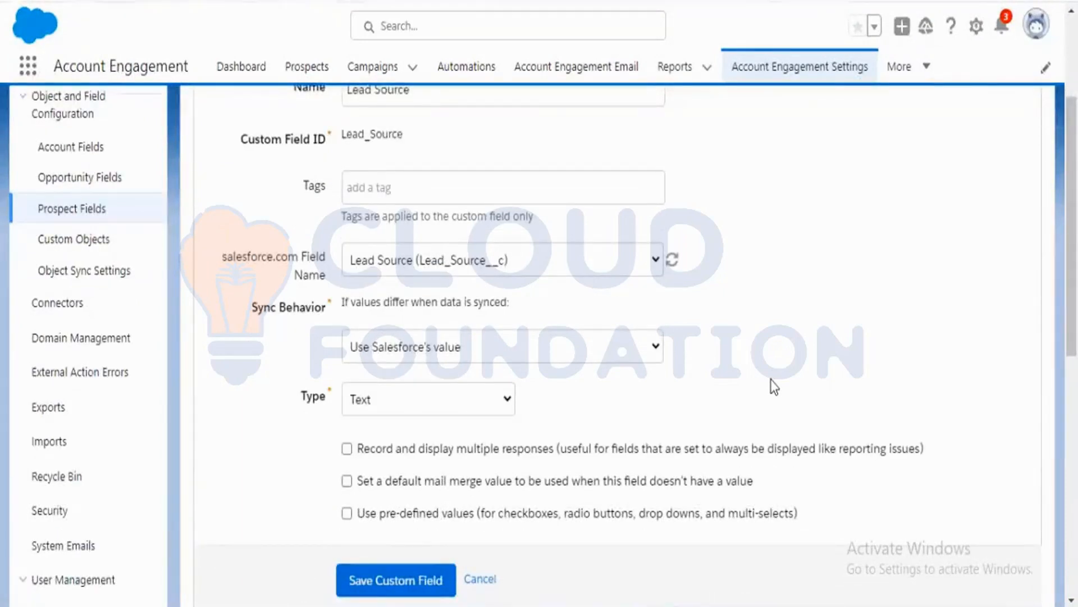
{"action": "scroll", "coordinate": [771, 379], "scroll_direction": "up", "scroll_amount": 2}
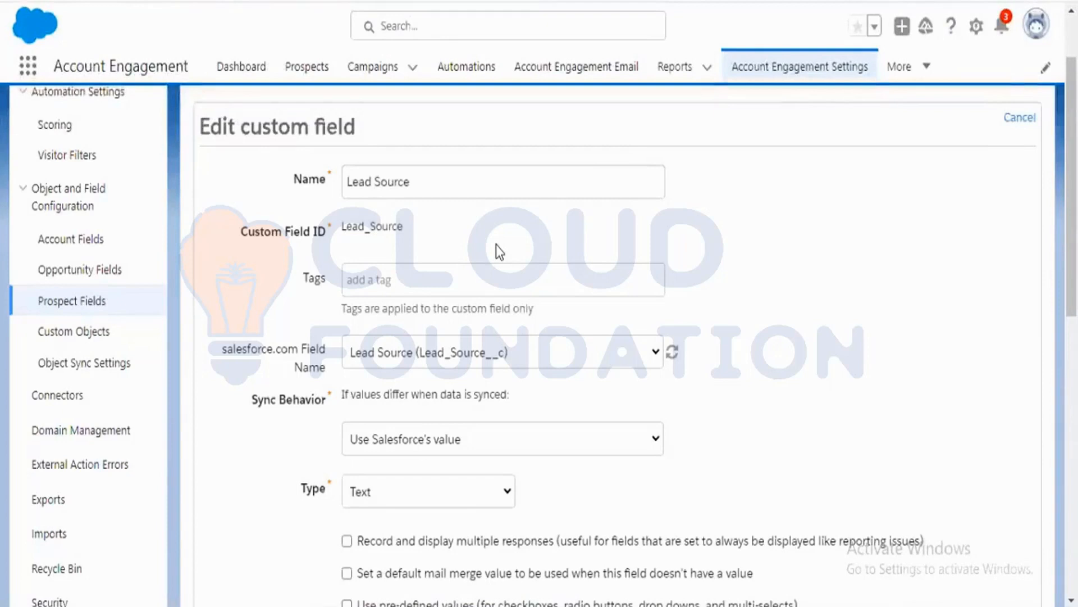
{"action": "scroll", "coordinate": [496, 245], "scroll_direction": "down", "scroll_amount": 2}
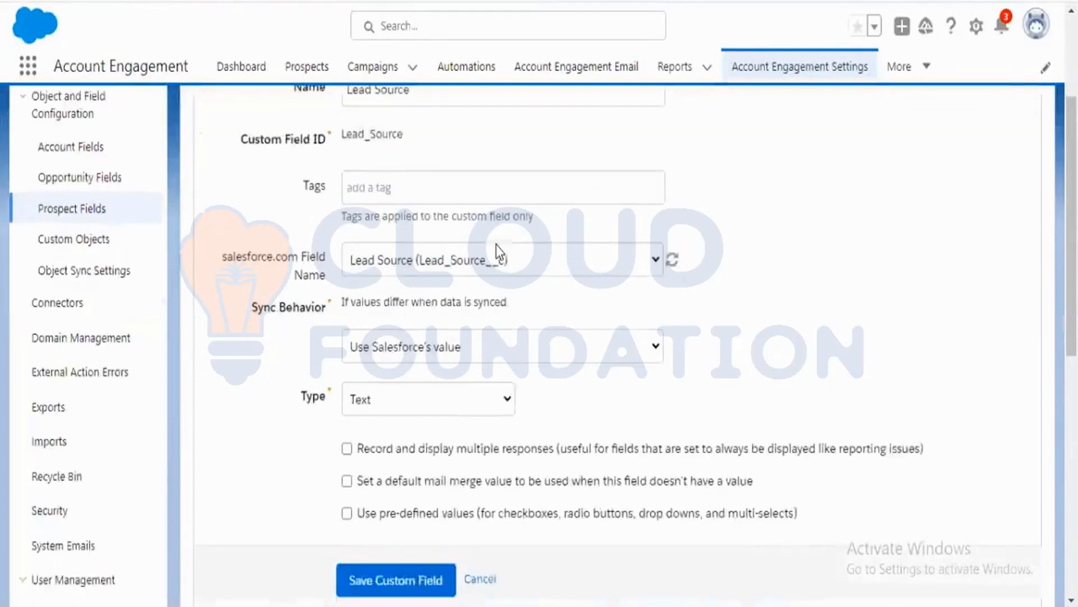
{"action": "left_click", "coordinate": [642, 353]}
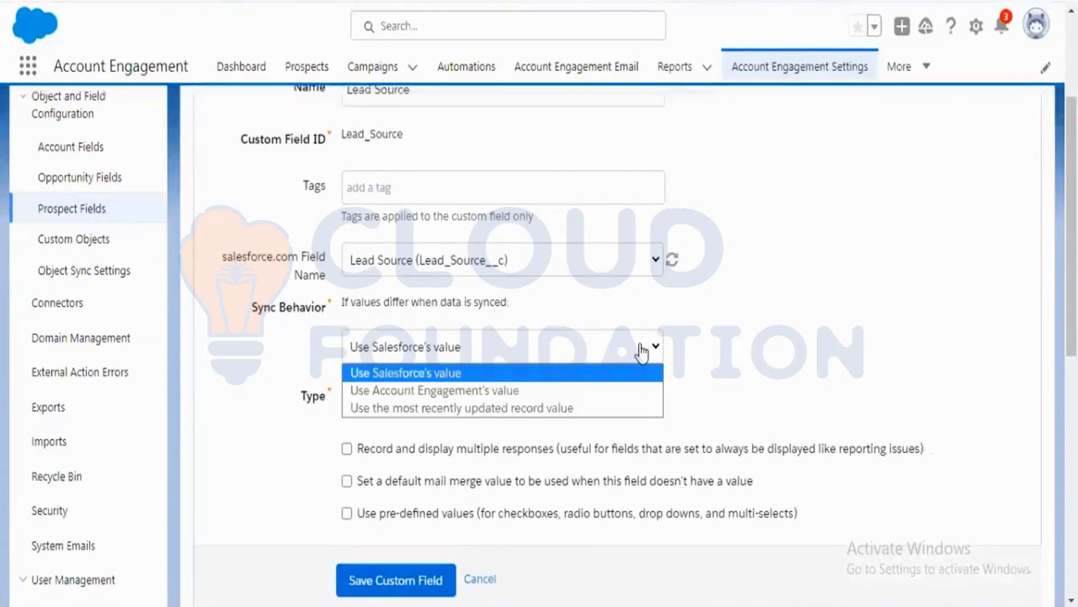
{"action": "left_click", "coordinate": [761, 335]}
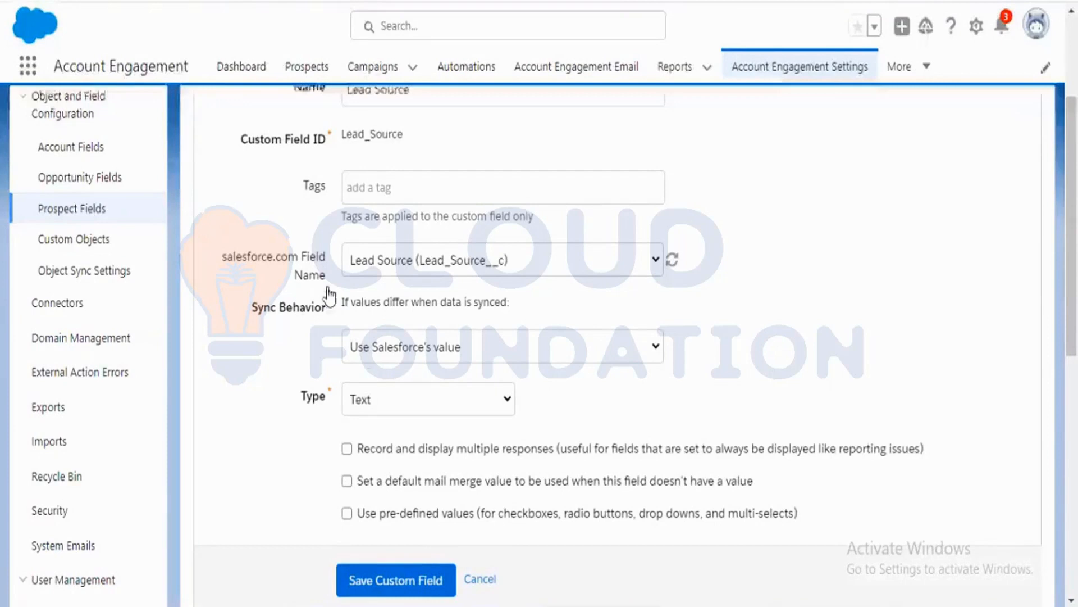
Set the Lead Source field's Sync Behavior to use the most recently updated record value.
{"action": "left_click", "coordinate": [399, 355]}
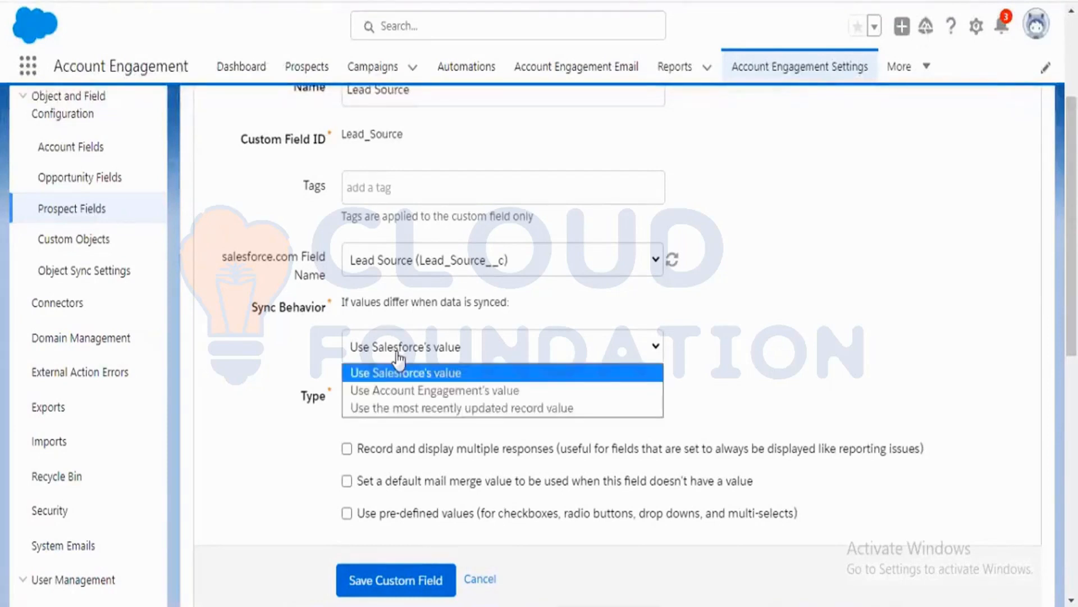
{"action": "left_click", "coordinate": [410, 391]}
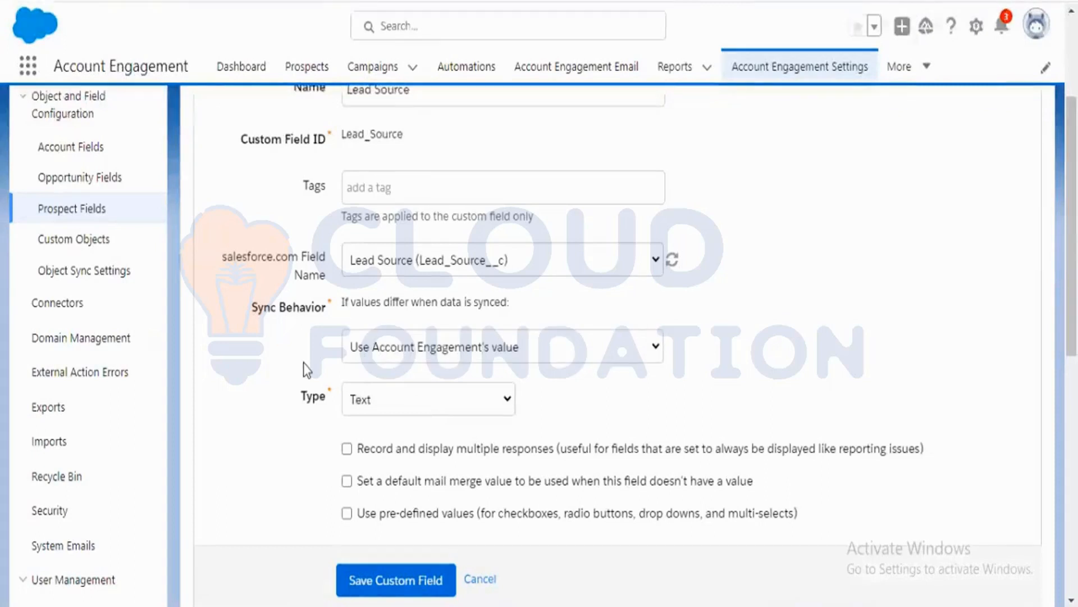
{"action": "scroll", "coordinate": [312, 359], "scroll_direction": "up", "scroll_amount": 2}
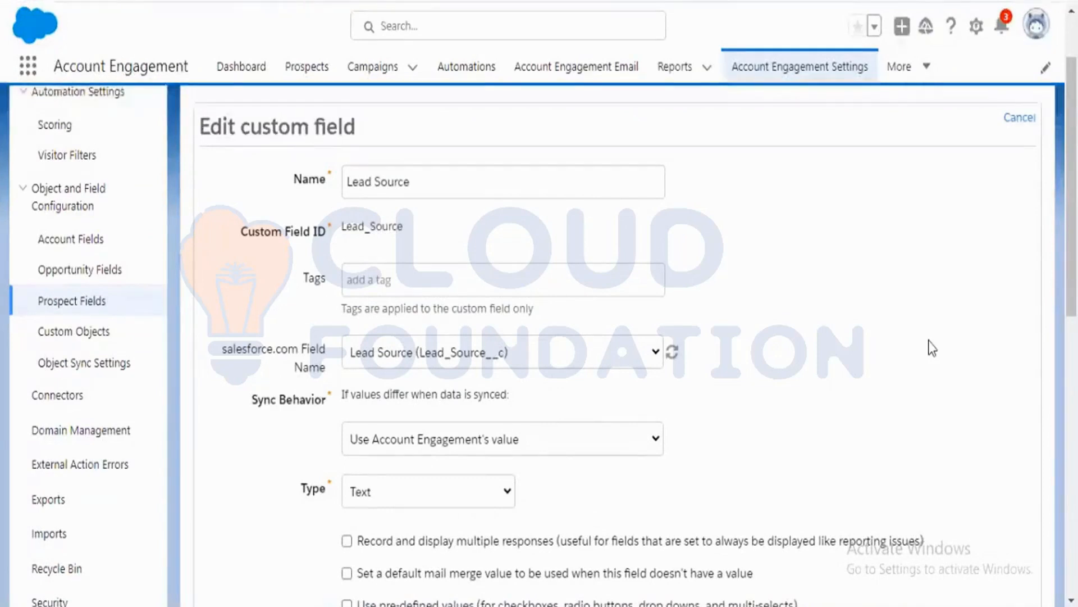
{"action": "scroll", "coordinate": [932, 348], "scroll_direction": "down", "scroll_amount": 2}
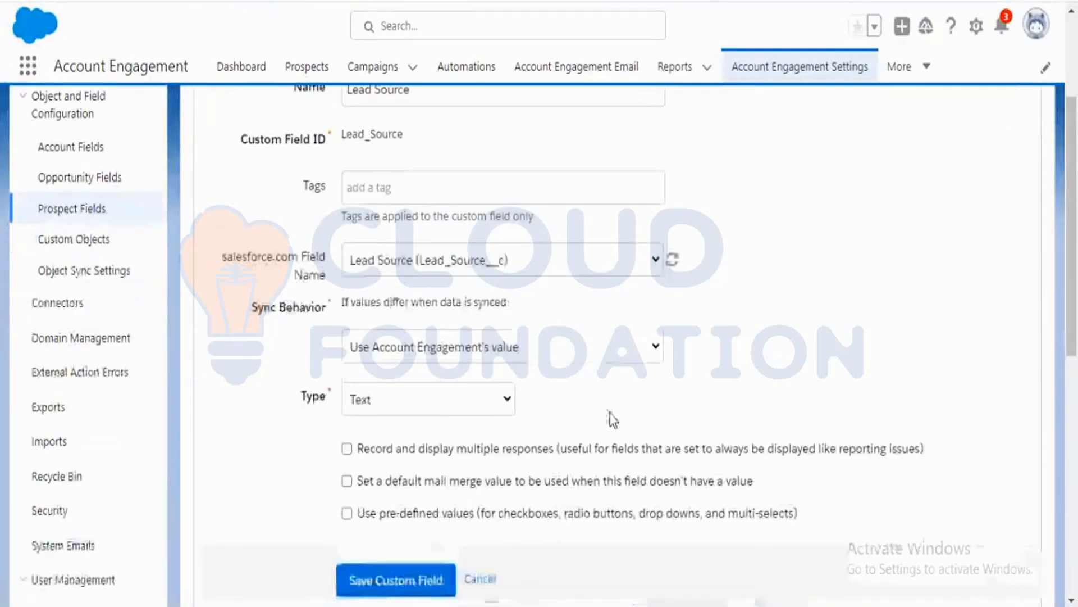
{"action": "left_click", "coordinate": [625, 356]}
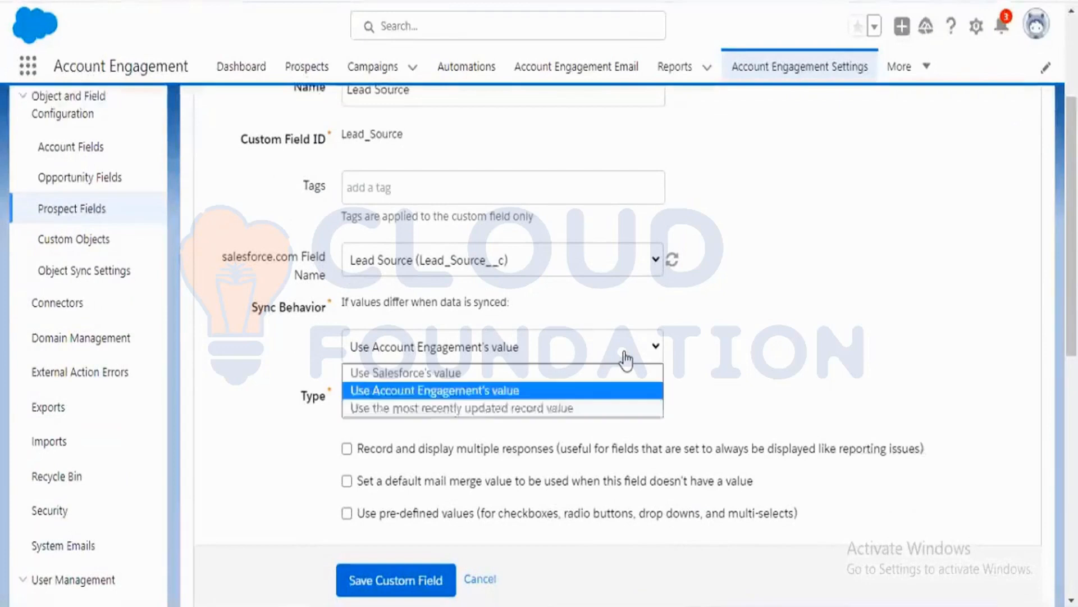
{"action": "left_click", "coordinate": [535, 408]}
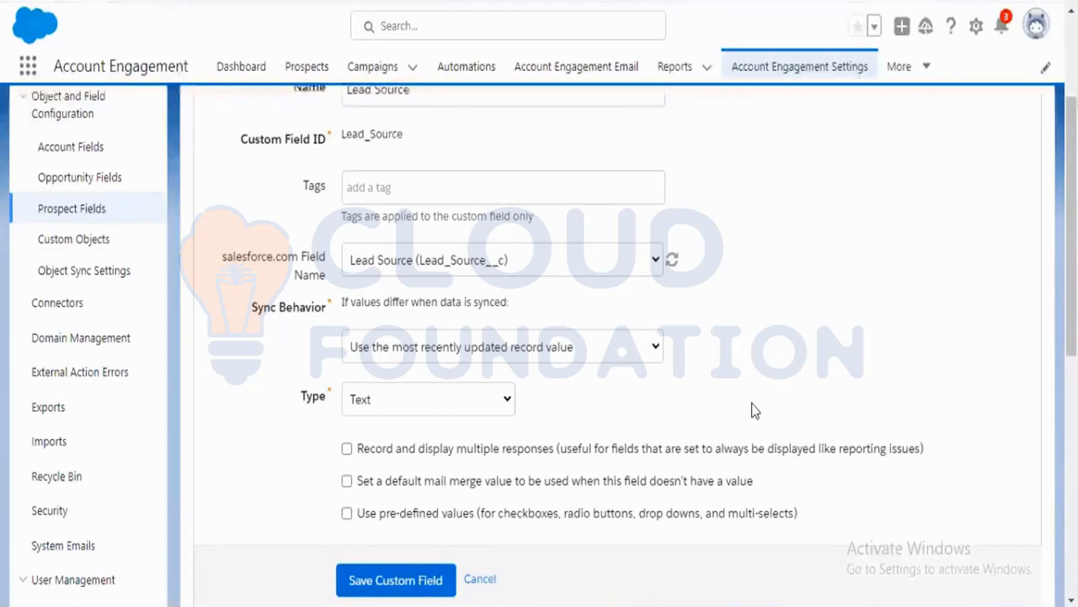
Save the Lead Source custom prospect field and return to the form's fields.
{"action": "scroll", "coordinate": [756, 410], "scroll_direction": "down", "scroll_amount": 2}
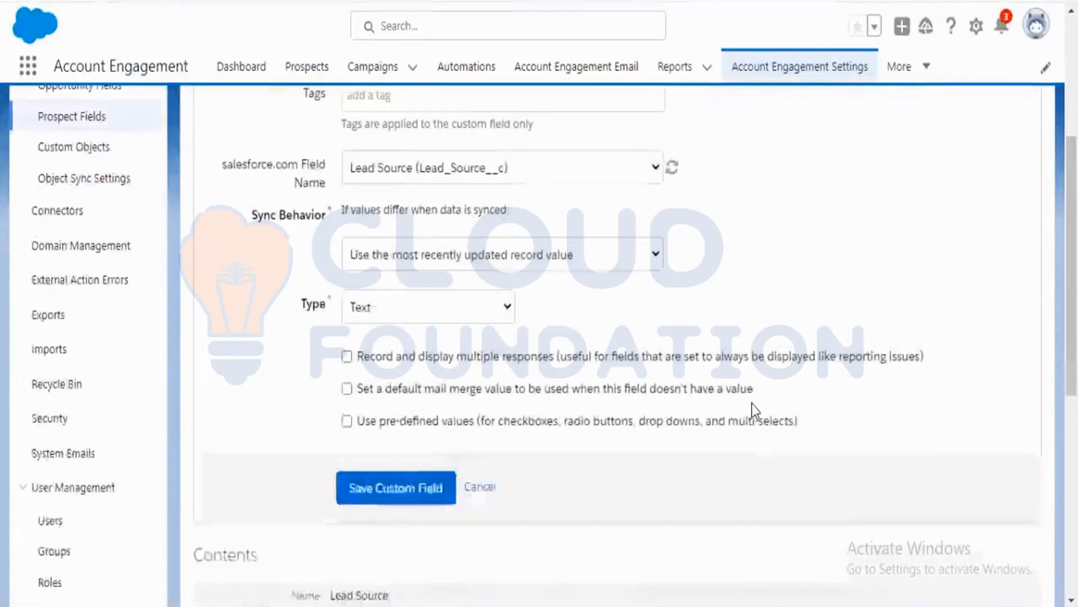
{"action": "scroll", "coordinate": [753, 410], "scroll_direction": "down", "scroll_amount": 2}
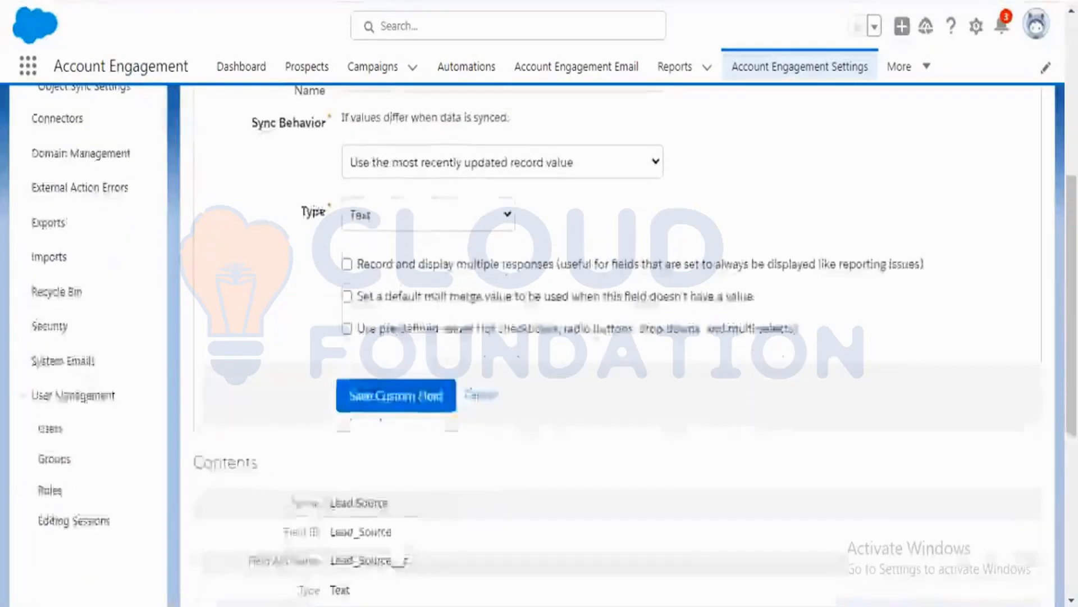
{"action": "left_click", "coordinate": [405, 407]}
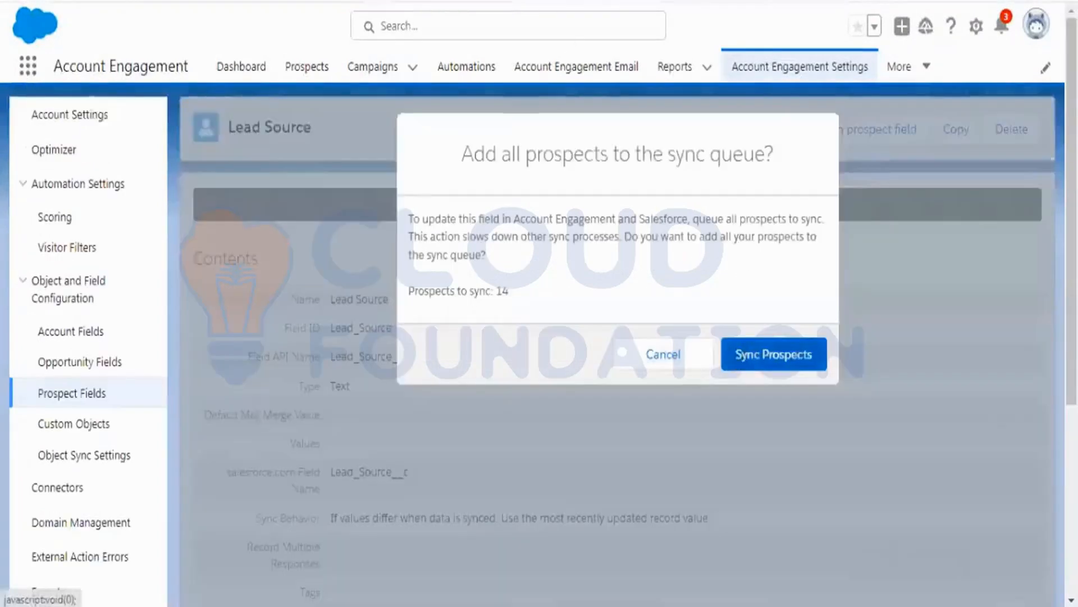
{"action": "left_click", "coordinate": [736, 355]}
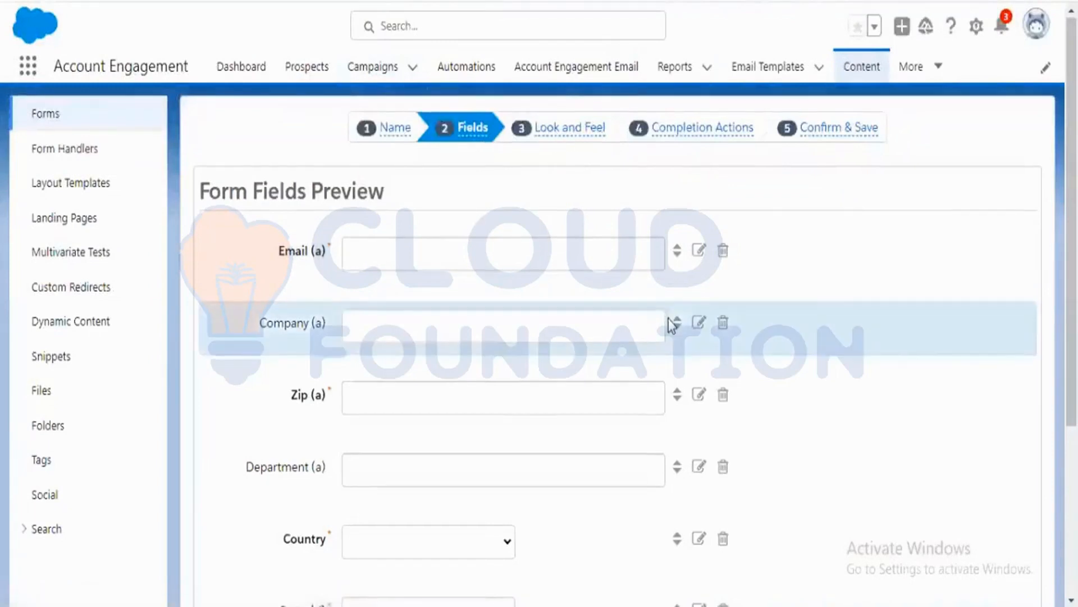
Try adding a new form field mapped to the Lead Source prospect field.
{"action": "scroll", "coordinate": [703, 382], "scroll_direction": "down", "scroll_amount": 5}
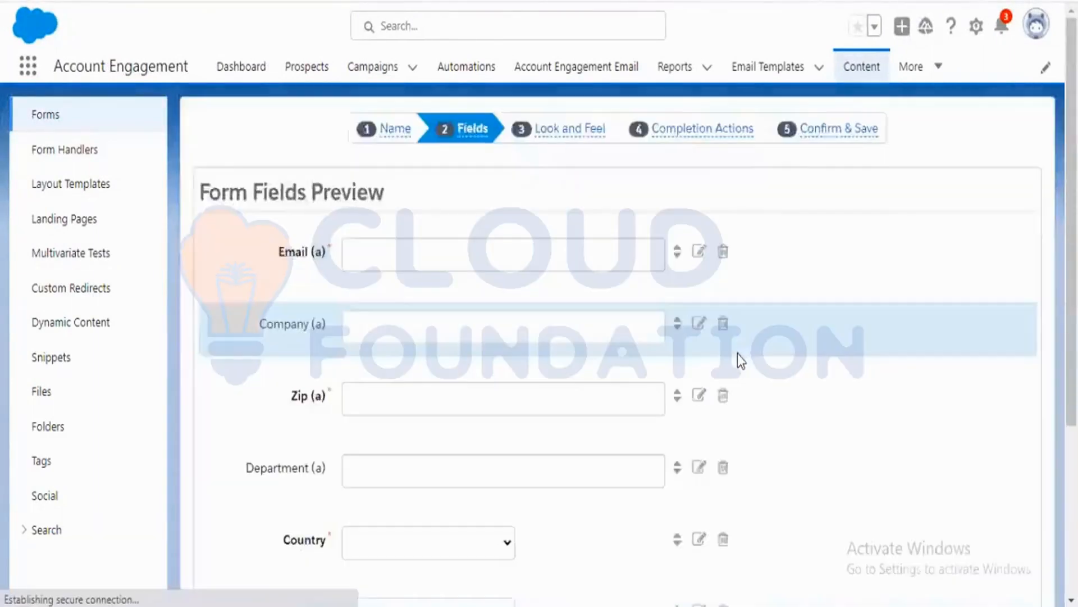
{"action": "scroll", "coordinate": [737, 352], "scroll_direction": "down", "scroll_amount": 5}
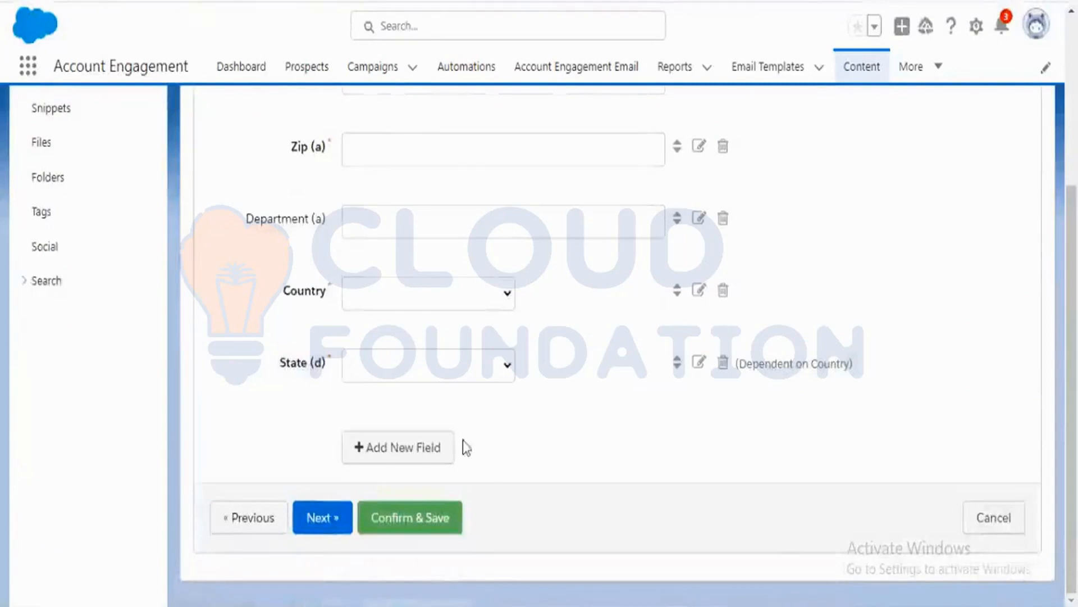
{"action": "left_click", "coordinate": [433, 447]}
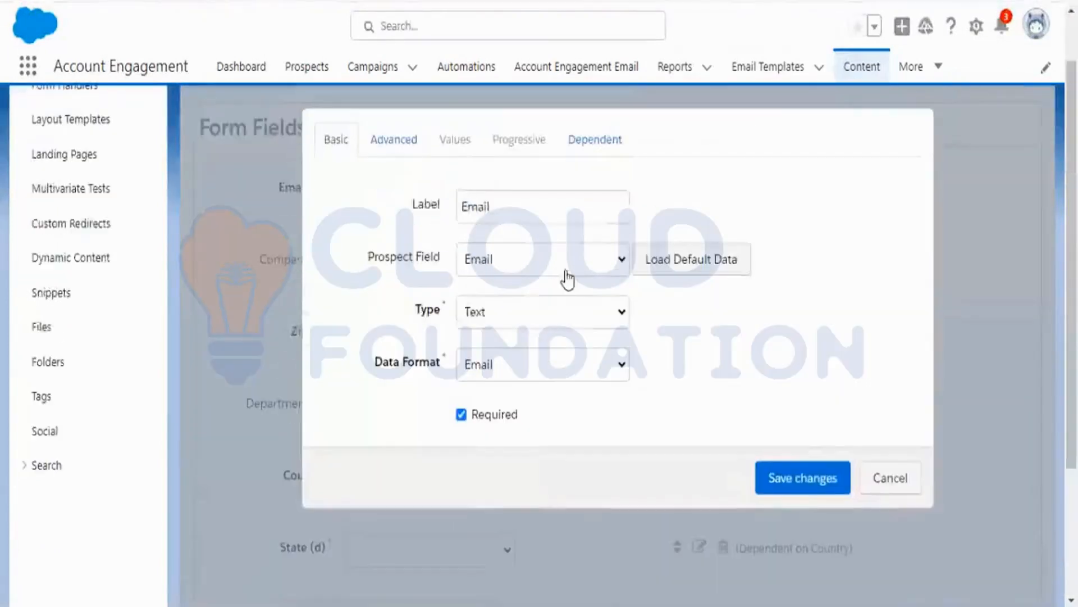
{"action": "left_click", "coordinate": [576, 270]}
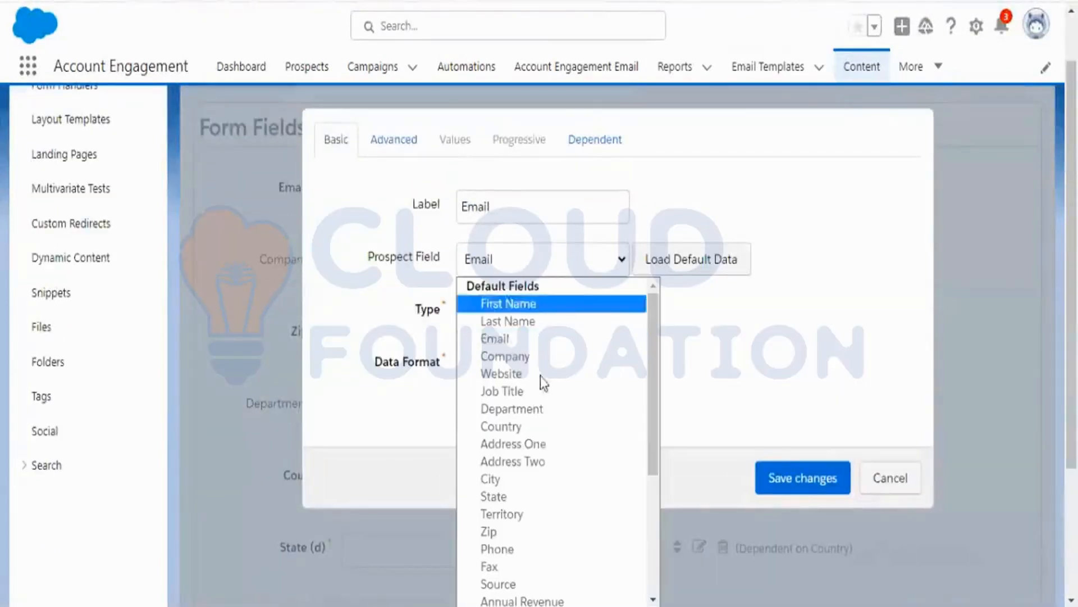
{"action": "scroll", "coordinate": [548, 387], "scroll_direction": "down", "scroll_amount": 4}
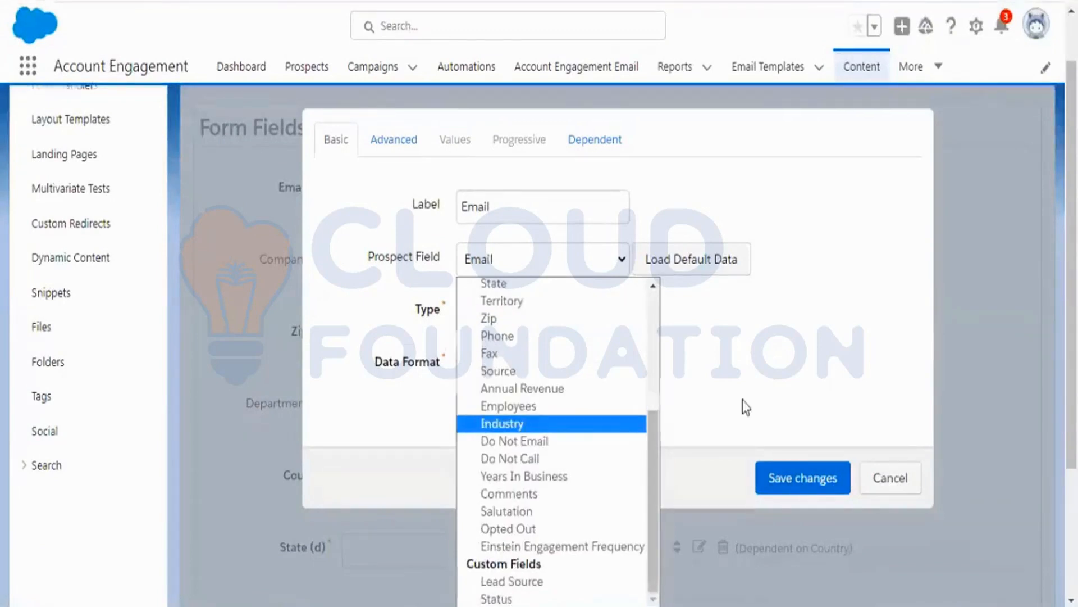
{"action": "scroll", "coordinate": [742, 400], "scroll_direction": "down", "scroll_amount": 3}
{"action": "scroll", "coordinate": [742, 400], "scroll_direction": "up", "scroll_amount": 3}
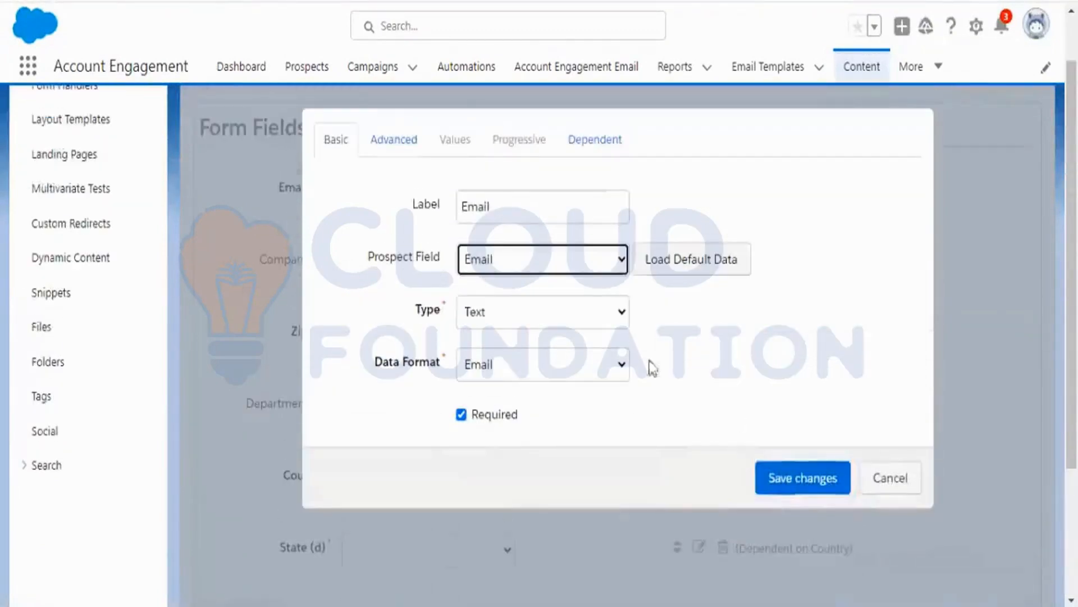
{"action": "left_click", "coordinate": [619, 264]}
{"action": "scroll", "coordinate": [618, 427], "scroll_direction": "down", "scroll_amount": 3}
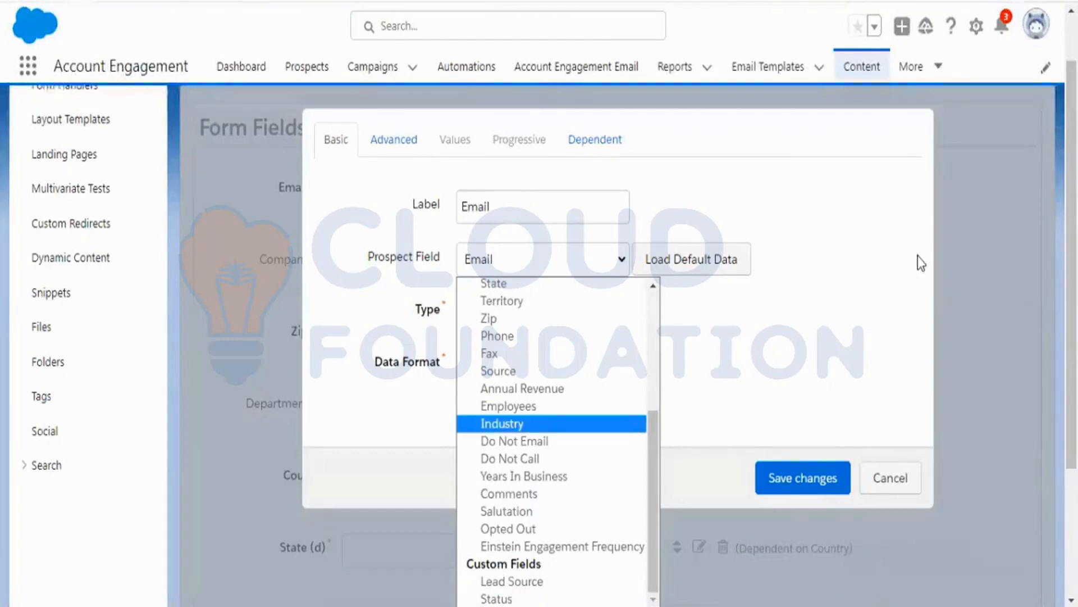
{"action": "left_click", "coordinate": [796, 230]}
{"action": "left_click", "coordinate": [590, 259]}
{"action": "scroll", "coordinate": [608, 464], "scroll_direction": "down", "scroll_amount": 3}
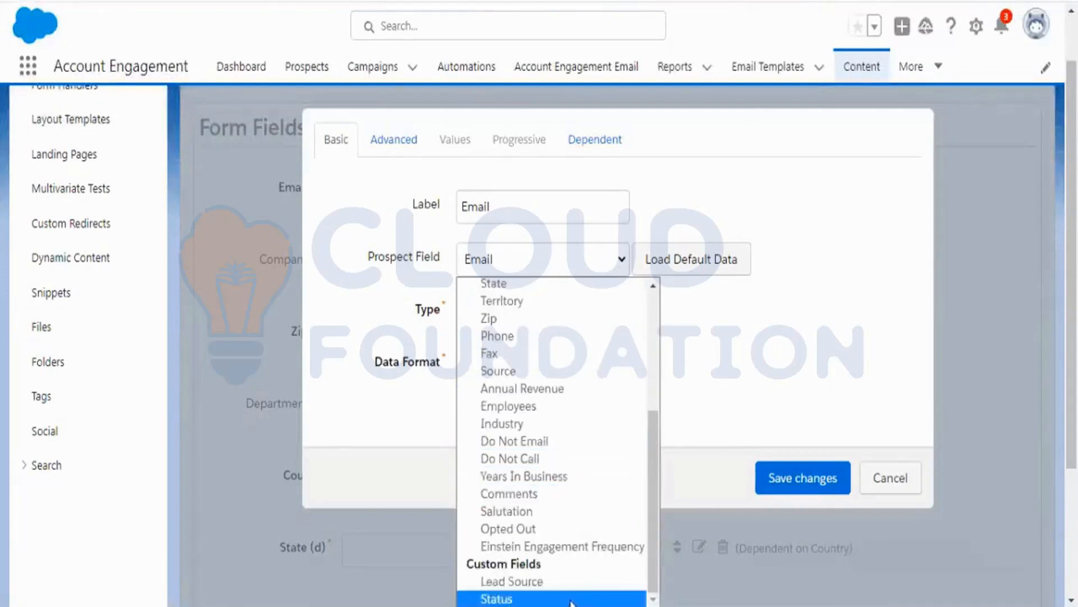
{"action": "left_click", "coordinate": [571, 581]}
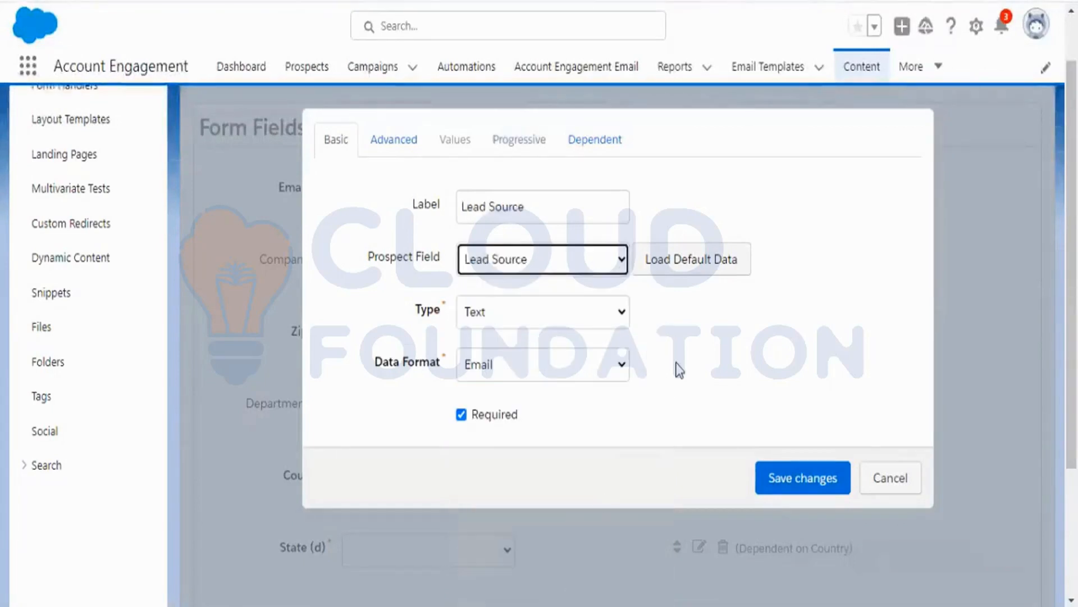
Try setting the new field's data format to Text and type to Hidden, then discard the changes.
{"action": "left_click", "coordinate": [601, 376]}
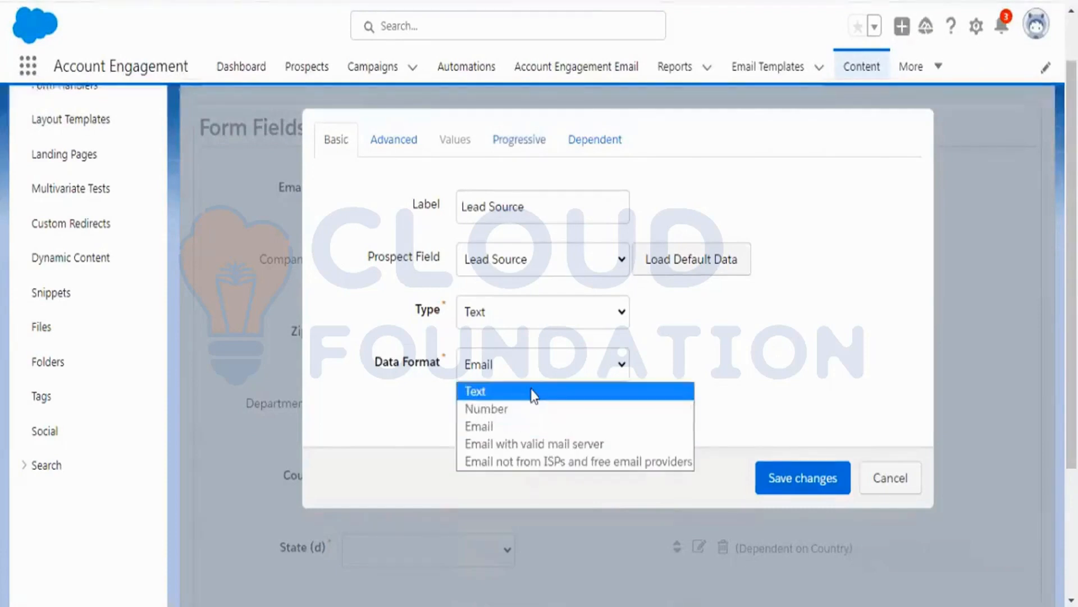
{"action": "left_click", "coordinate": [533, 392]}
{"action": "left_click", "coordinate": [544, 364]}
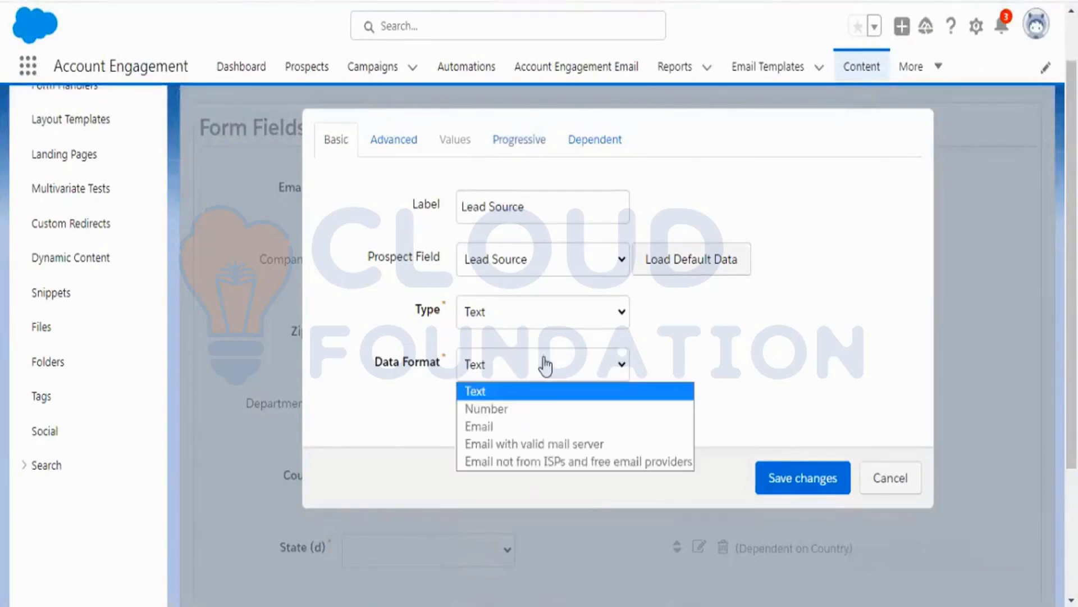
{"action": "left_click", "coordinate": [643, 333]}
{"action": "left_click_drag", "start_coordinate": [557, 206], "coordinate": [517, 202]}
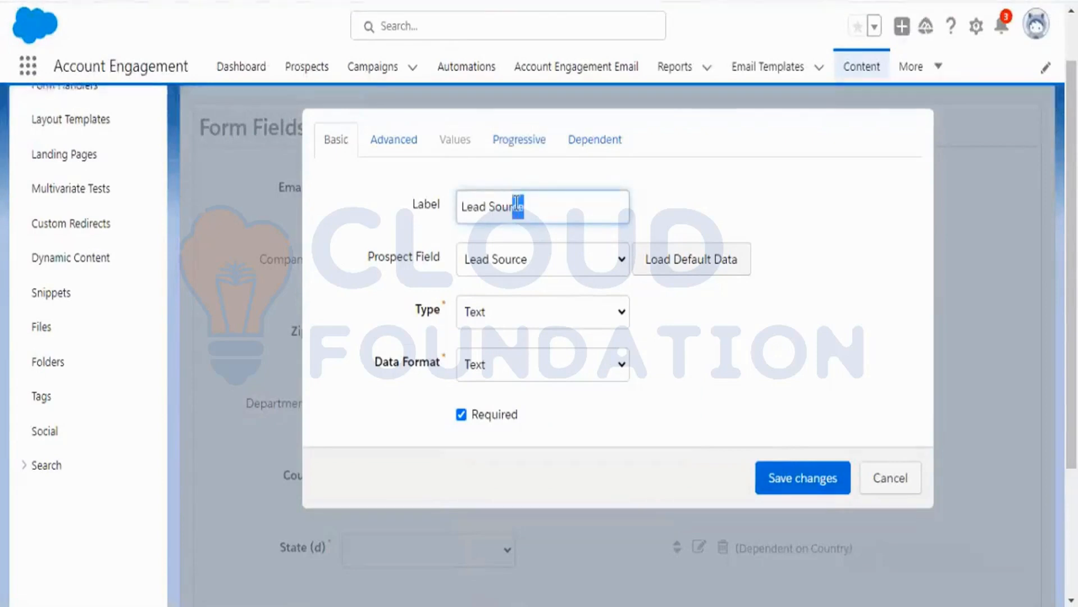
{"action": "left_click", "coordinate": [525, 313]}
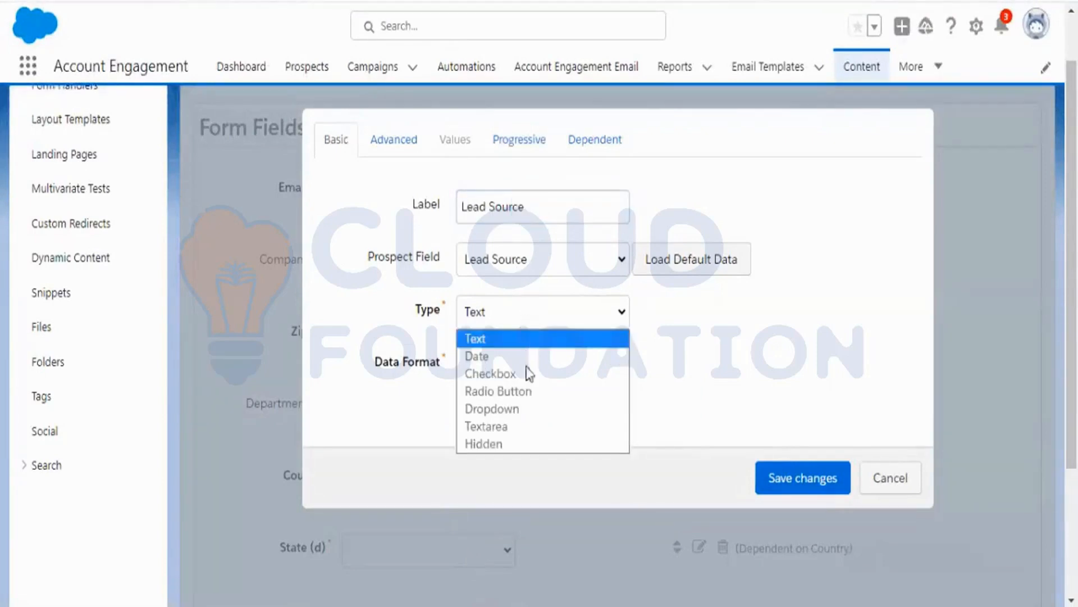
{"action": "left_click", "coordinate": [535, 446]}
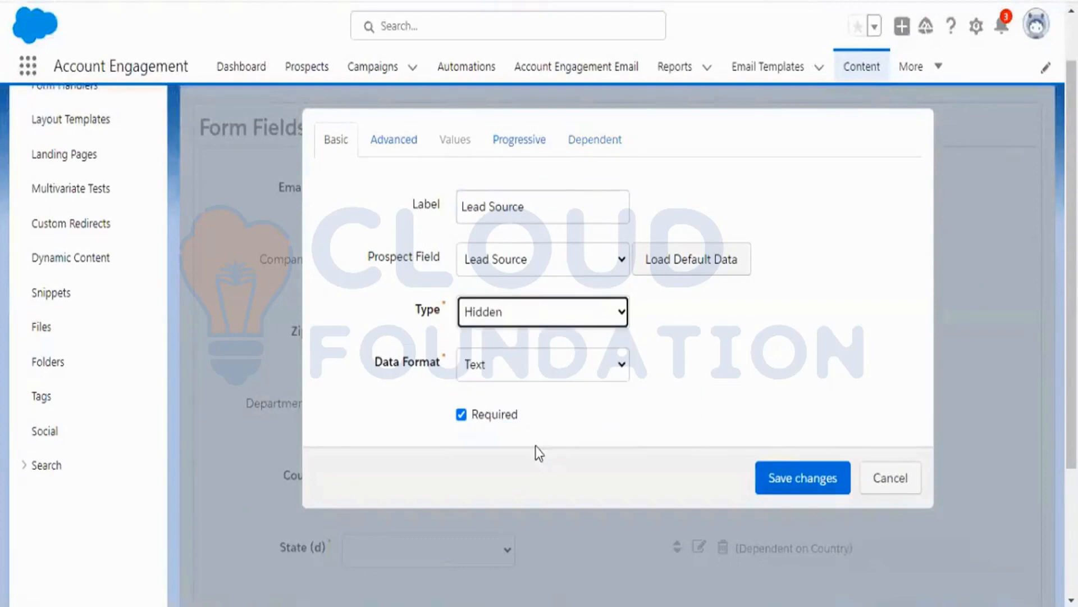
{"action": "left_click", "coordinate": [719, 362]}
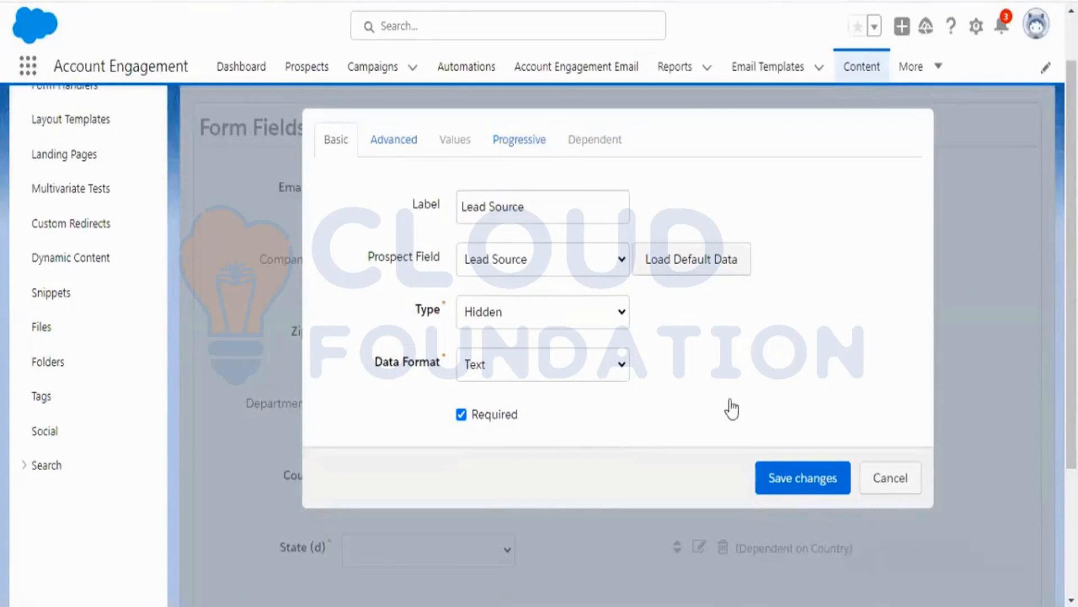
{"action": "left_click", "coordinate": [902, 490]}
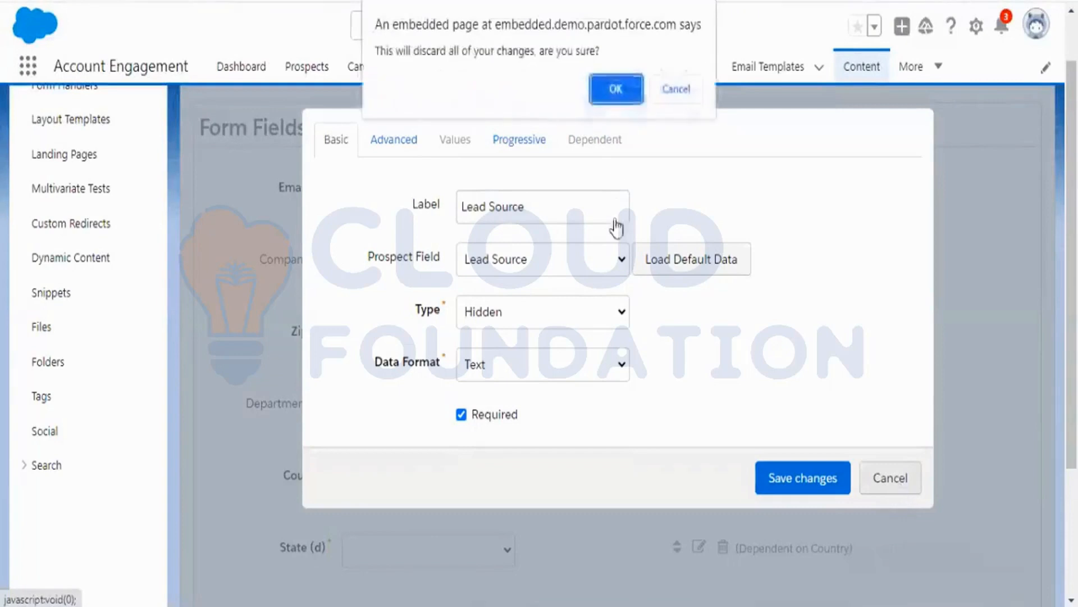
{"action": "left_click", "coordinate": [615, 92]}
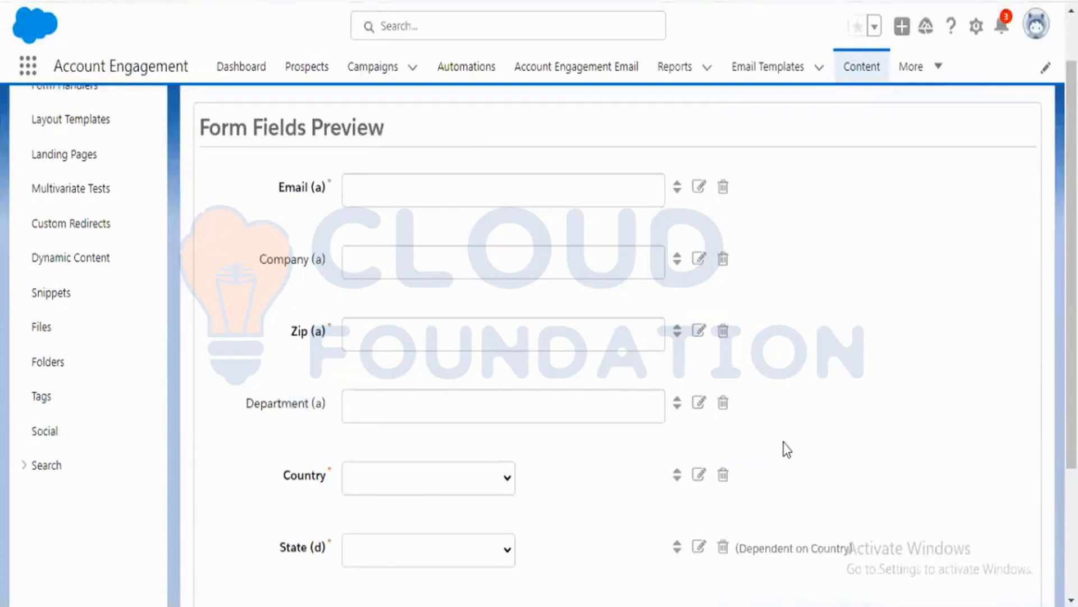
Go to the form's Completion Actions step and add a second completion action.
{"action": "scroll", "coordinate": [781, 448], "scroll_direction": "up", "scroll_amount": 1}
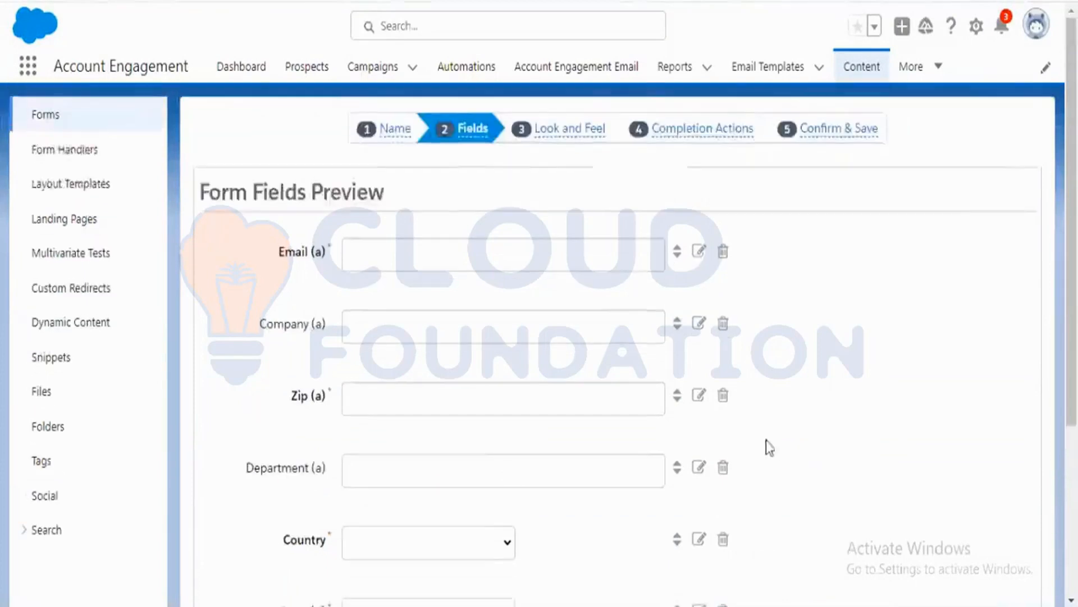
{"action": "left_click", "coordinate": [674, 137]}
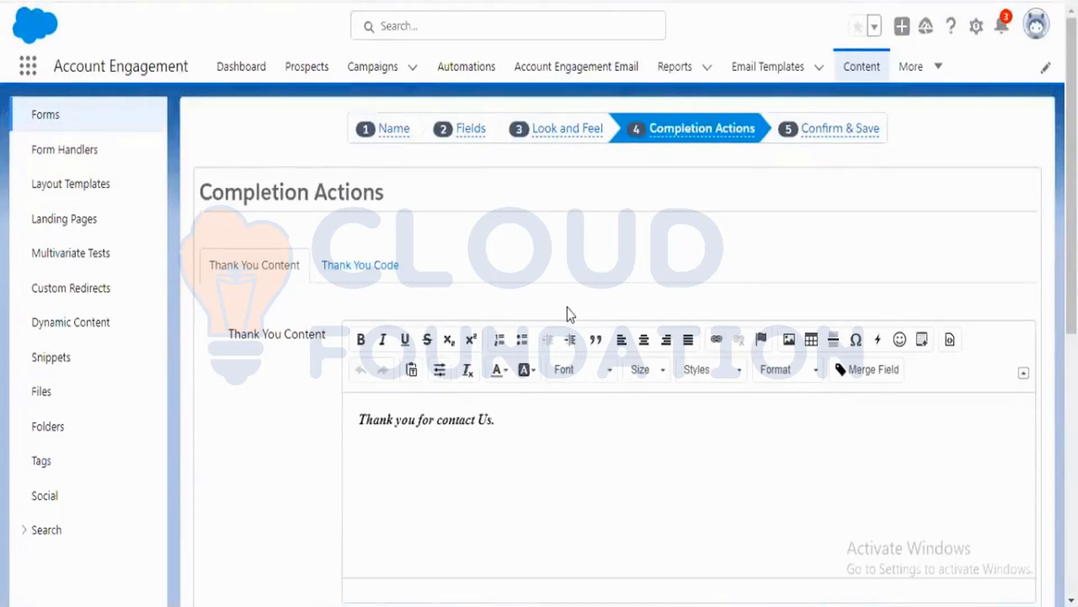
{"action": "scroll", "coordinate": [568, 315], "scroll_direction": "down", "scroll_amount": 6}
{"action": "scroll", "coordinate": [568, 314], "scroll_direction": "up", "scroll_amount": 2}
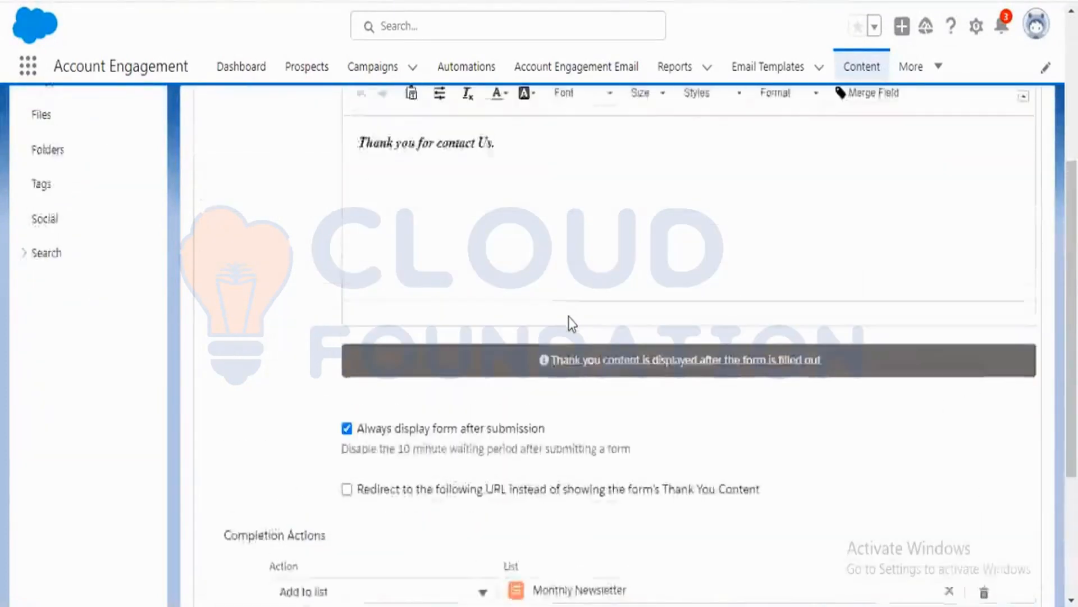
{"action": "scroll", "coordinate": [569, 316], "scroll_direction": "down", "scroll_amount": 4}
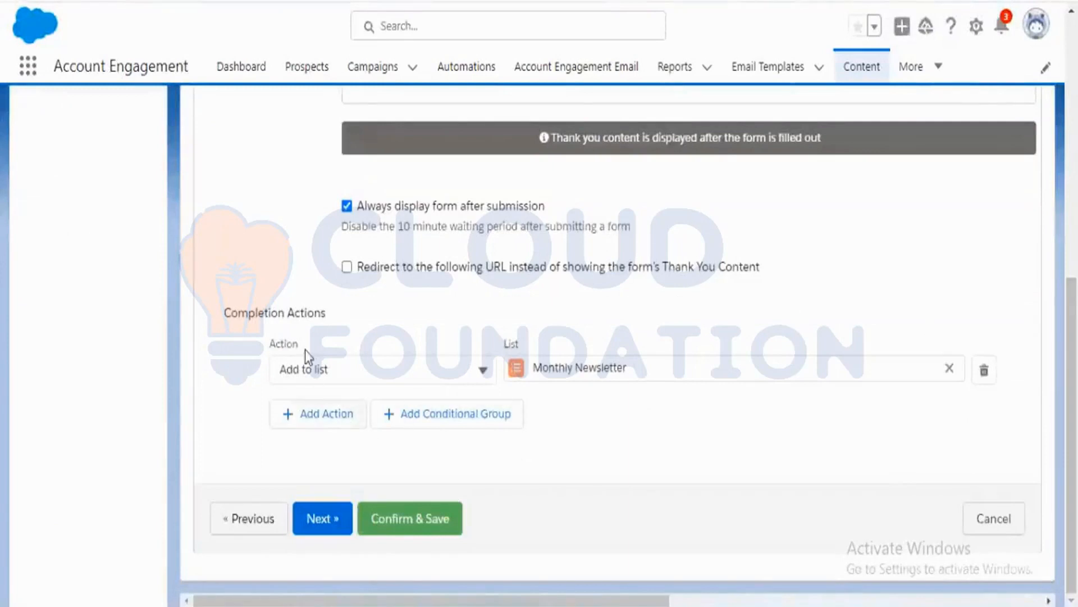
{"action": "left_click", "coordinate": [340, 422]}
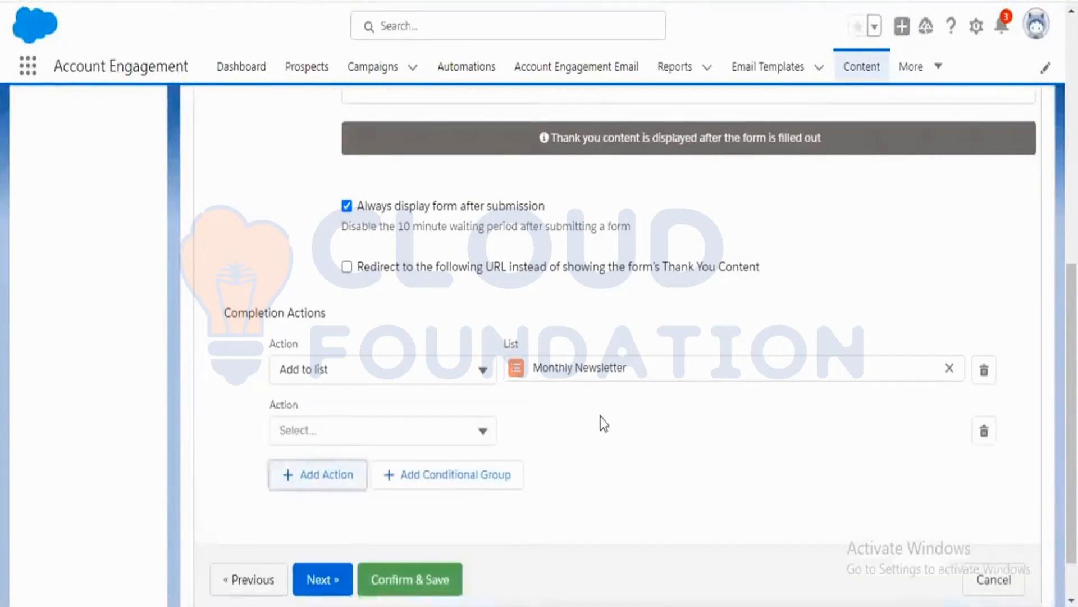
Set the second completion action's type to Set prospect custom field.
{"action": "scroll", "coordinate": [603, 422], "scroll_direction": "down", "scroll_amount": 1}
{"action": "left_click", "coordinate": [484, 368]}
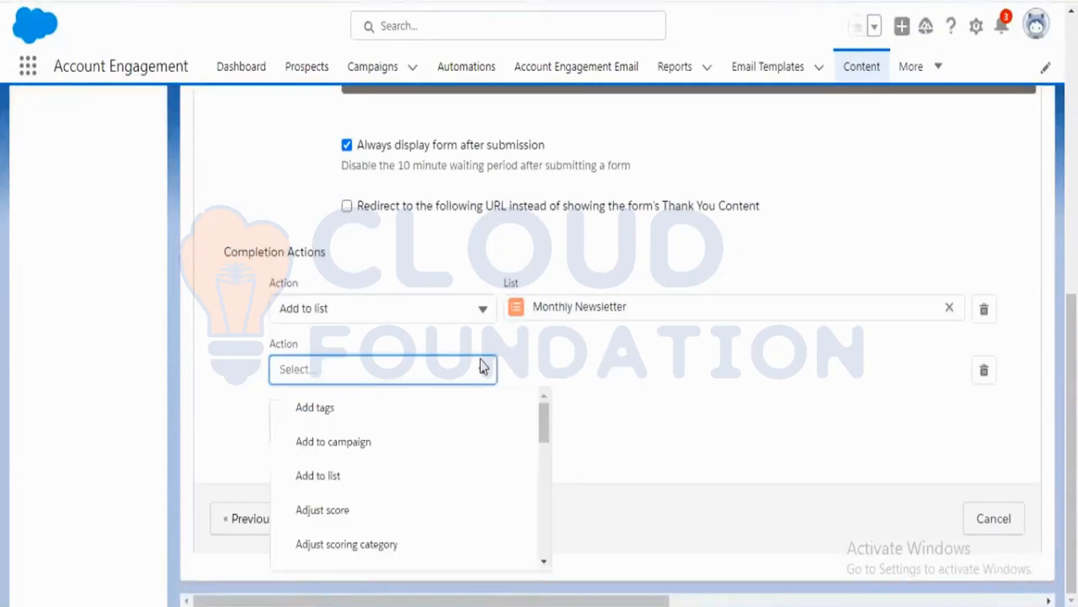
{"action": "scroll", "coordinate": [493, 426], "scroll_direction": "down", "scroll_amount": 3}
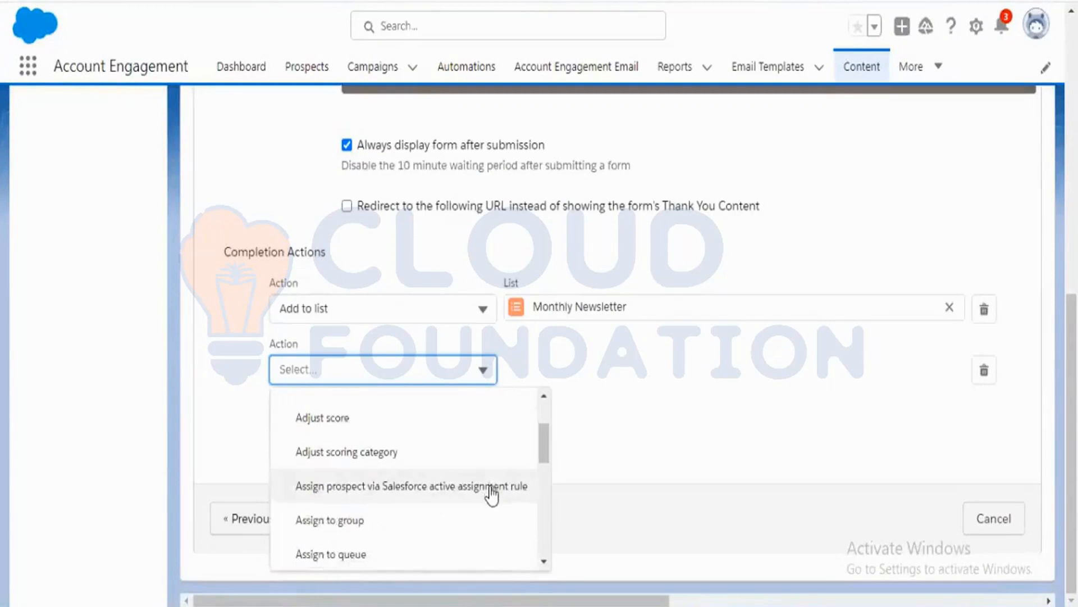
{"action": "scroll", "coordinate": [492, 494], "scroll_direction": "down", "scroll_amount": 2}
{"action": "scroll", "coordinate": [493, 496], "scroll_direction": "down", "scroll_amount": 3}
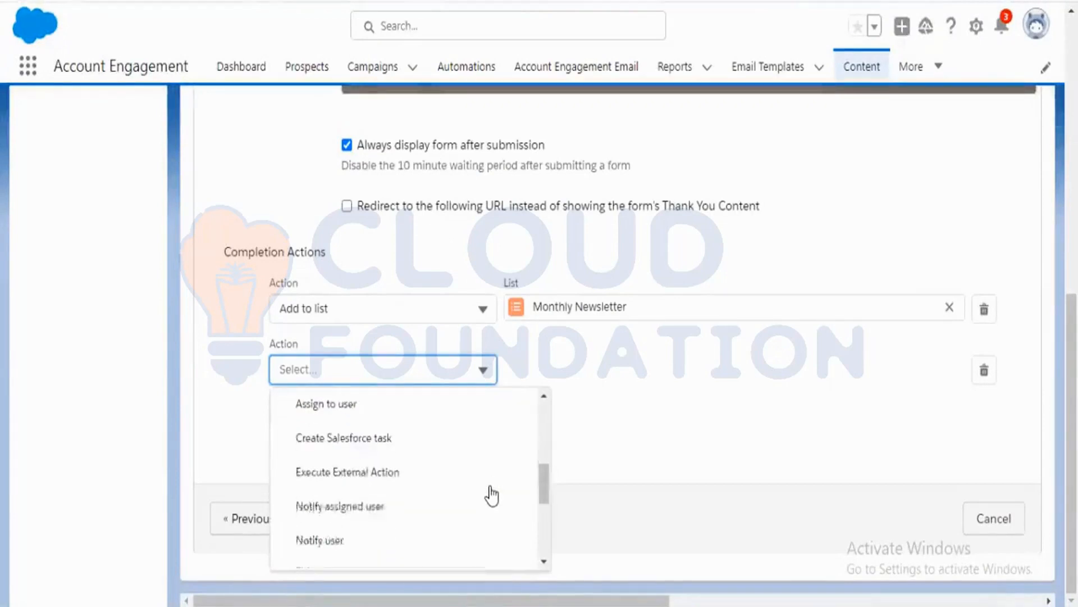
{"action": "scroll", "coordinate": [492, 495], "scroll_direction": "down", "scroll_amount": 2}
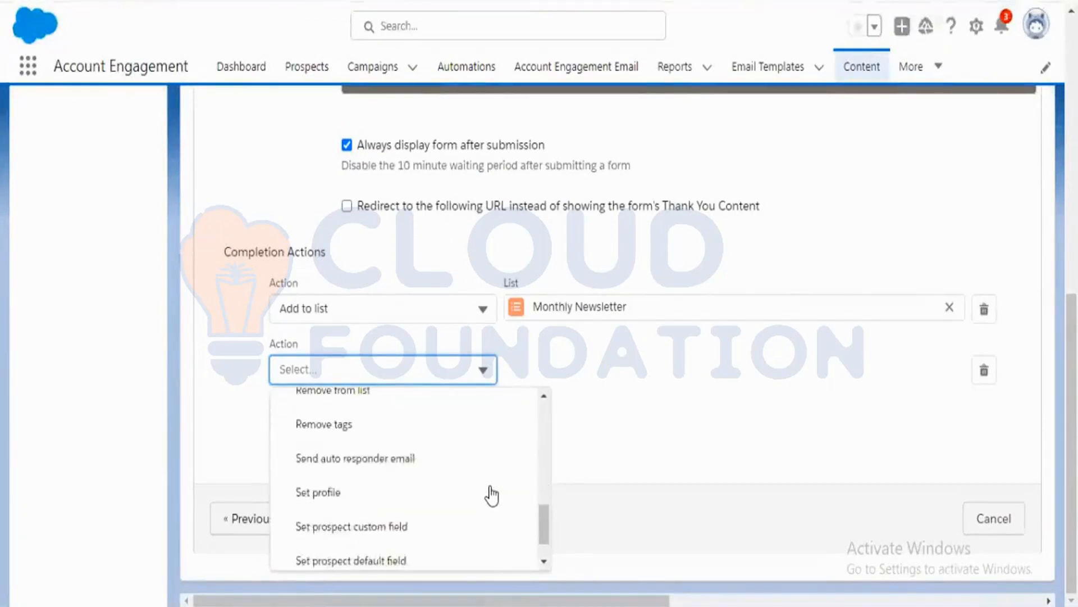
{"action": "scroll", "coordinate": [489, 503], "scroll_direction": "down", "scroll_amount": 2}
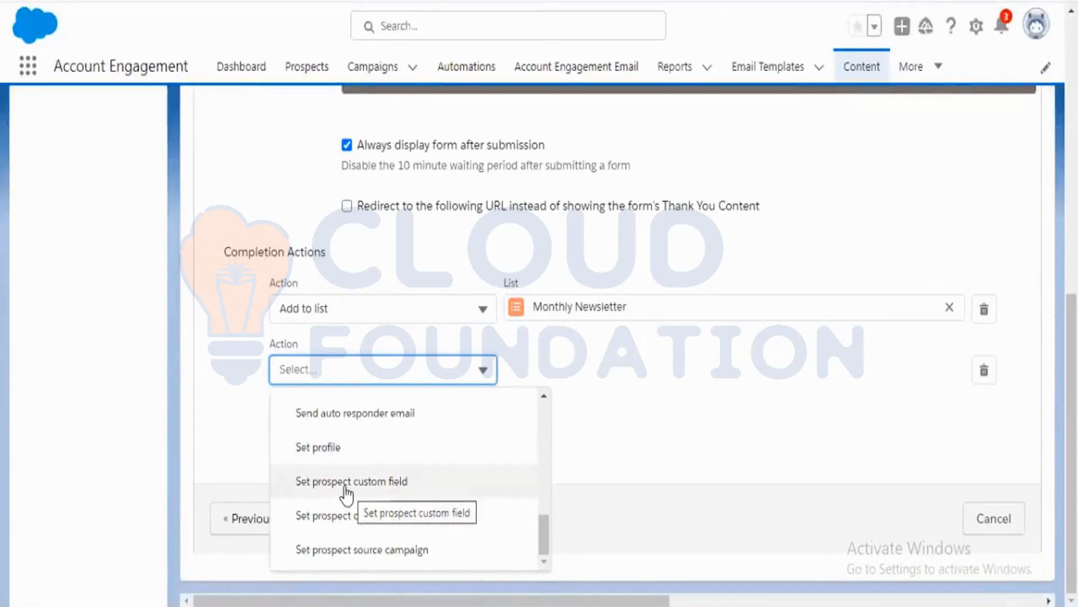
{"action": "left_click", "coordinate": [402, 484]}
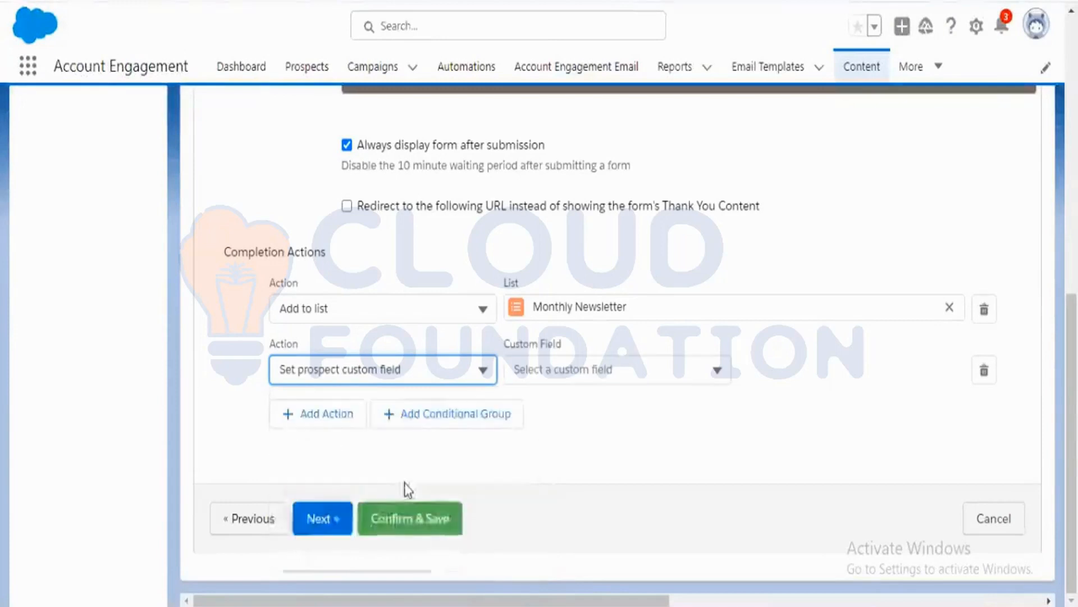
Choose Lead Source as the action's custom field and set its value to Web.
{"action": "left_click", "coordinate": [686, 369]}
{"action": "left_click", "coordinate": [603, 418]}
{"action": "left_click", "coordinate": [816, 373]}
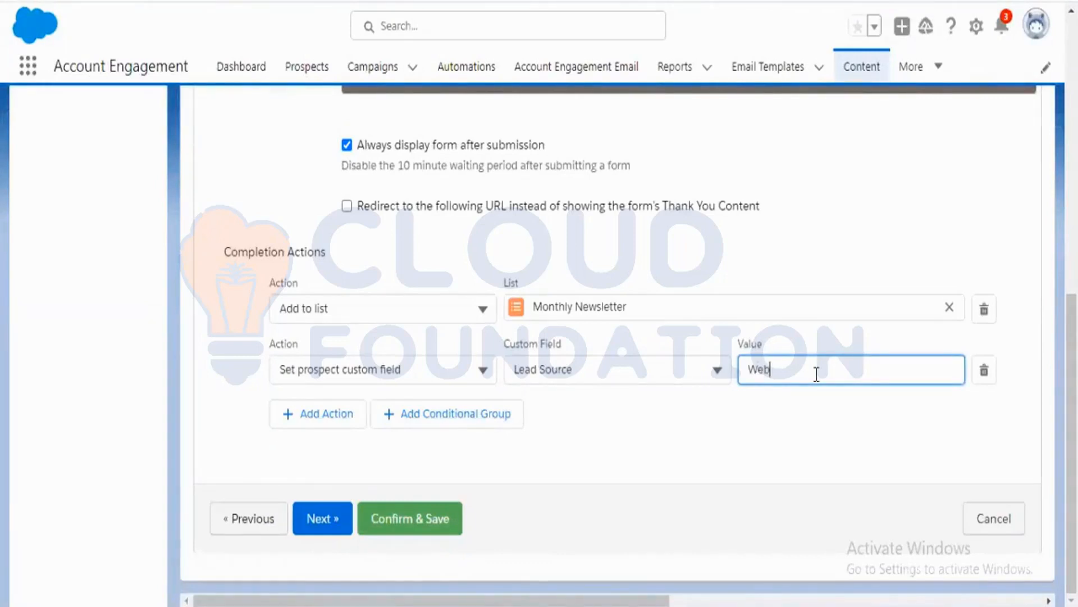
{"action": "left_click", "coordinate": [804, 444]}
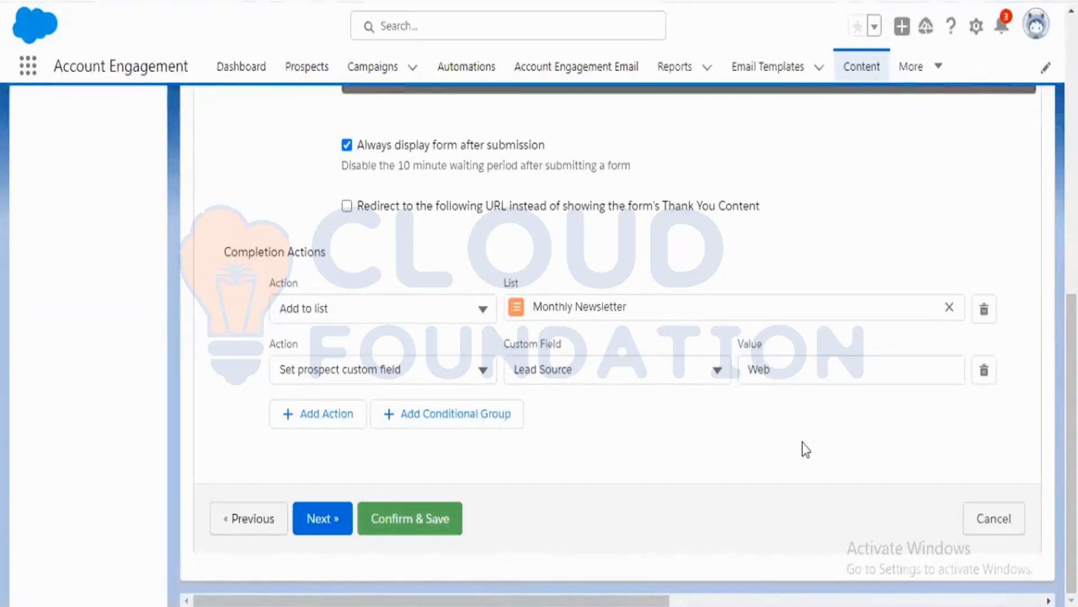
Confirm and save the form, then select its link URL.
{"action": "left_click", "coordinate": [429, 531]}
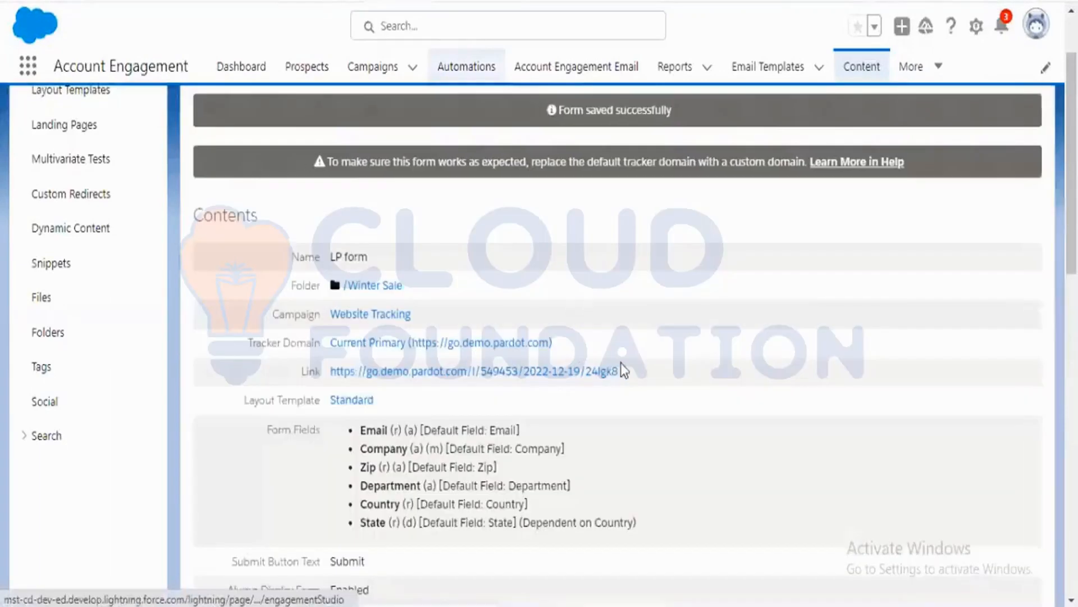
{"action": "left_click_drag", "start_coordinate": [638, 371], "coordinate": [329, 374]}
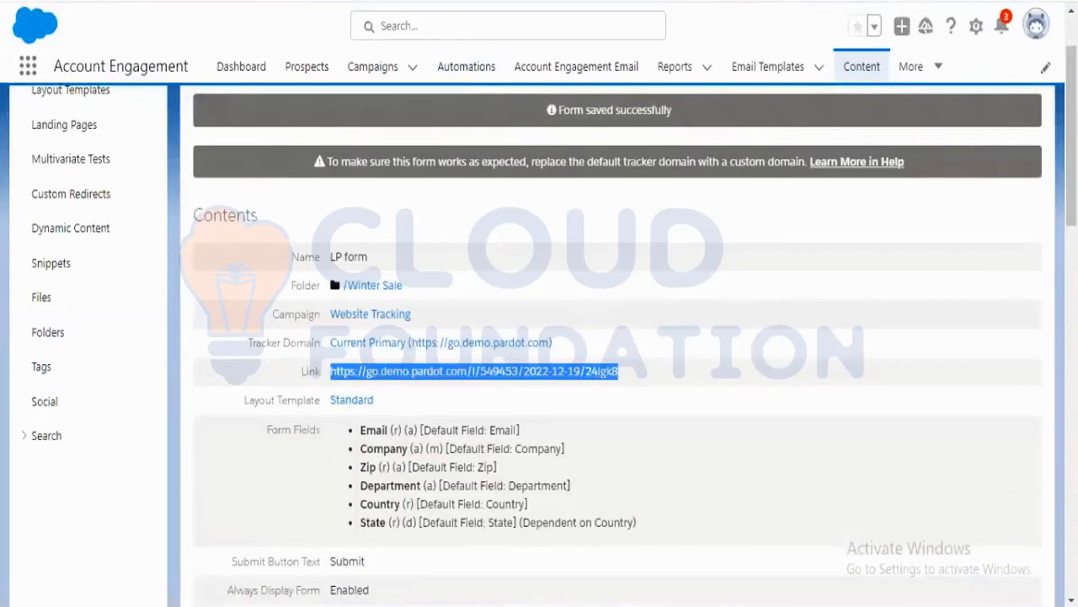
Acknowledge the prospect sync notice, then open a test prospect's record from the Prospects list and review its custom fields.
{"action": "left_click", "coordinate": [1066, 1]}
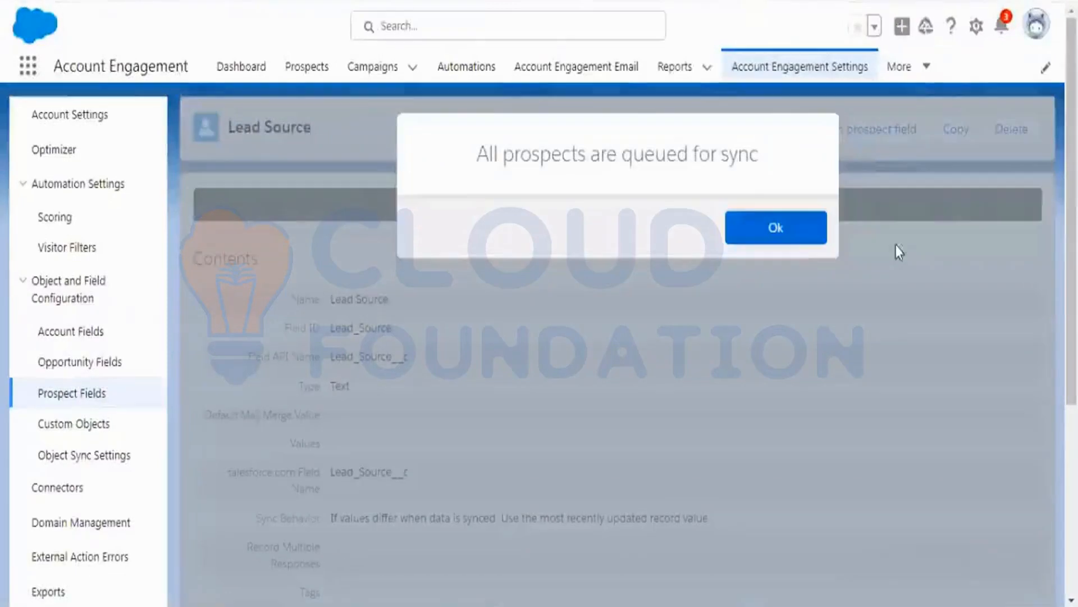
{"action": "left_click", "coordinate": [813, 238]}
{"action": "left_click", "coordinate": [295, 79]}
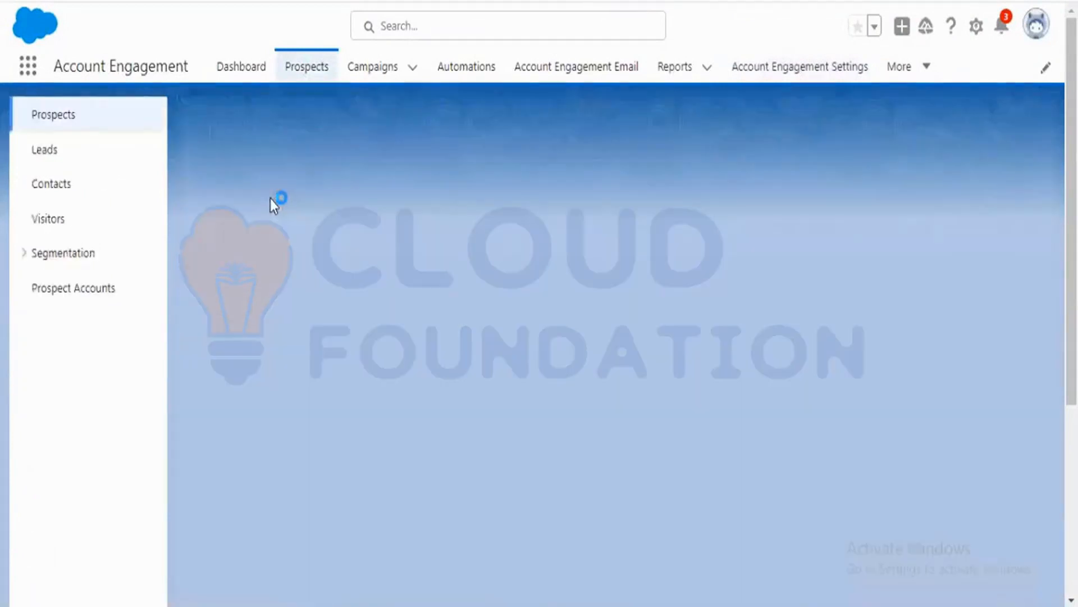
{"action": "scroll", "coordinate": [466, 309], "scroll_direction": "down", "scroll_amount": 1}
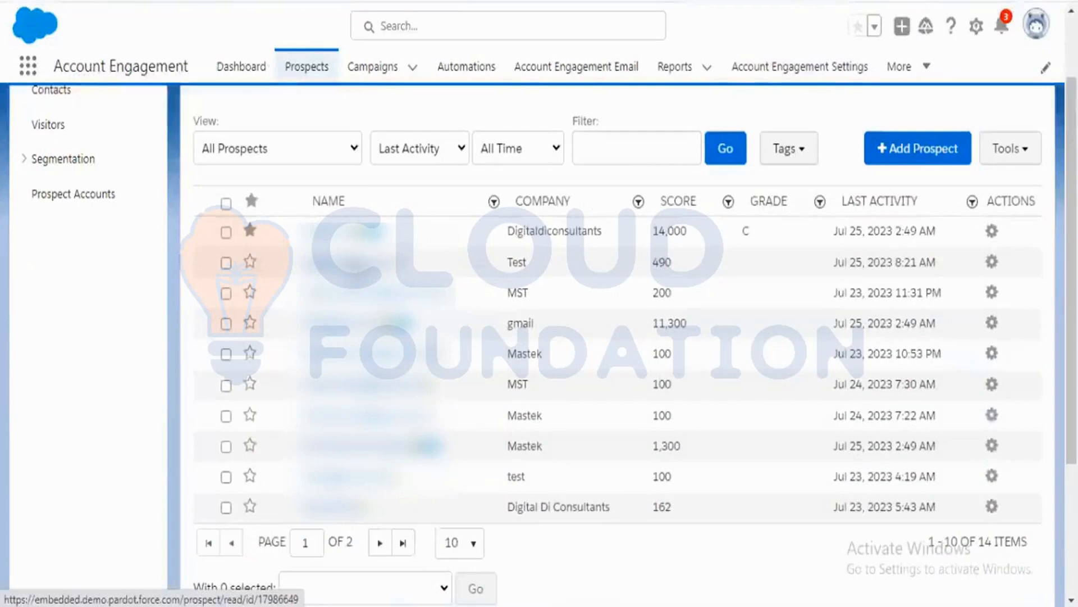
{"action": "left_click", "coordinate": [337, 261]}
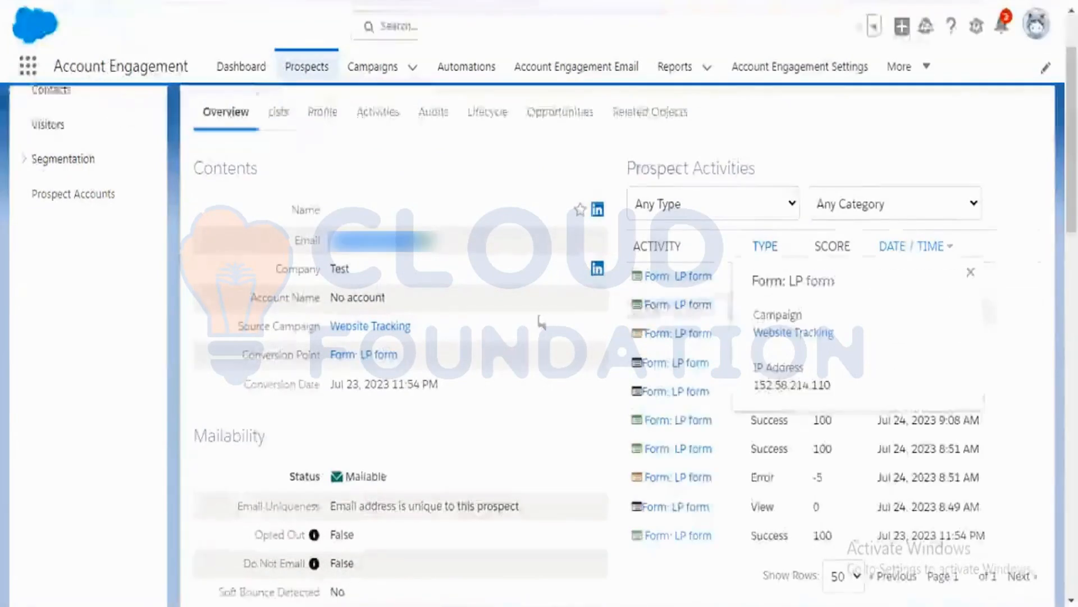
{"action": "scroll", "coordinate": [781, 397], "scroll_direction": "down", "scroll_amount": 5}
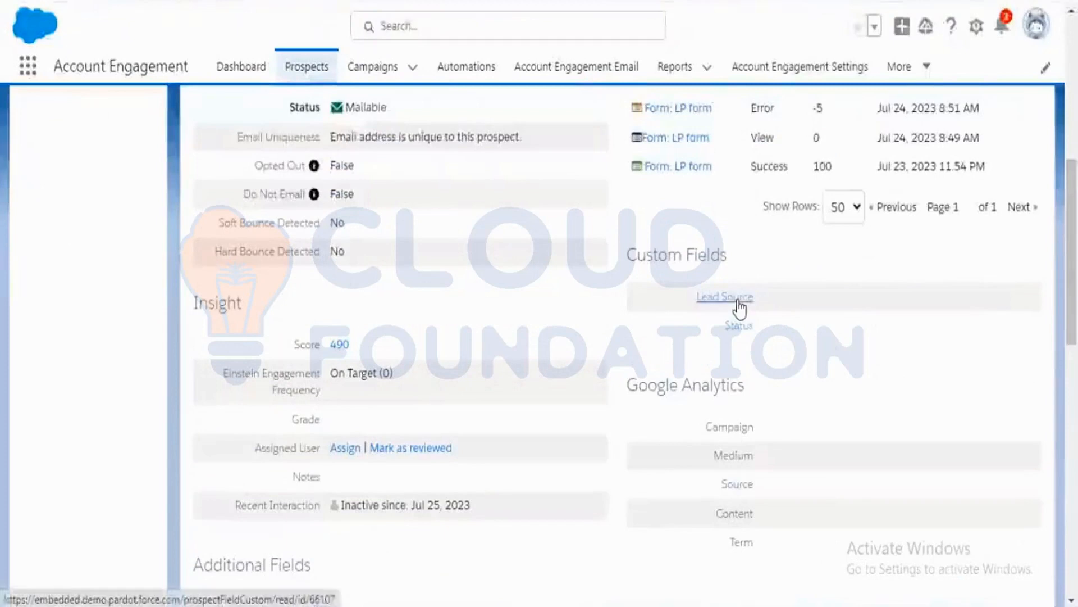
{"action": "scroll", "coordinate": [642, 356], "scroll_direction": "up", "scroll_amount": 5}
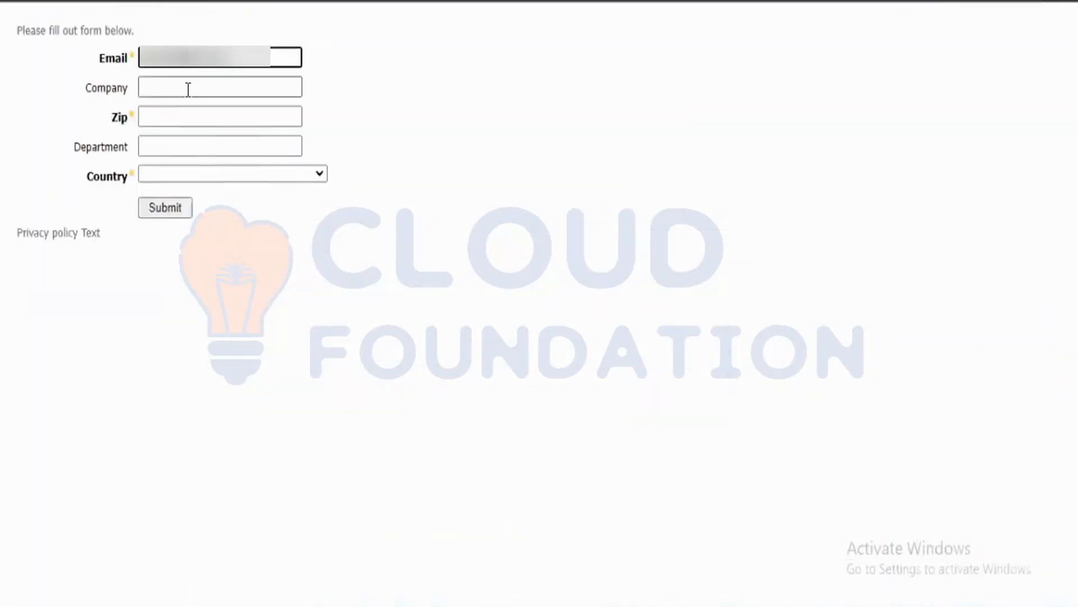
Open the form link and submit it with Zip 12345, Department test, Country United States and State Alabama.
{"action": "left_click", "coordinate": [188, 88]}
{"action": "left_click", "coordinate": [229, 134]}
{"action": "left_click", "coordinate": [200, 125]}
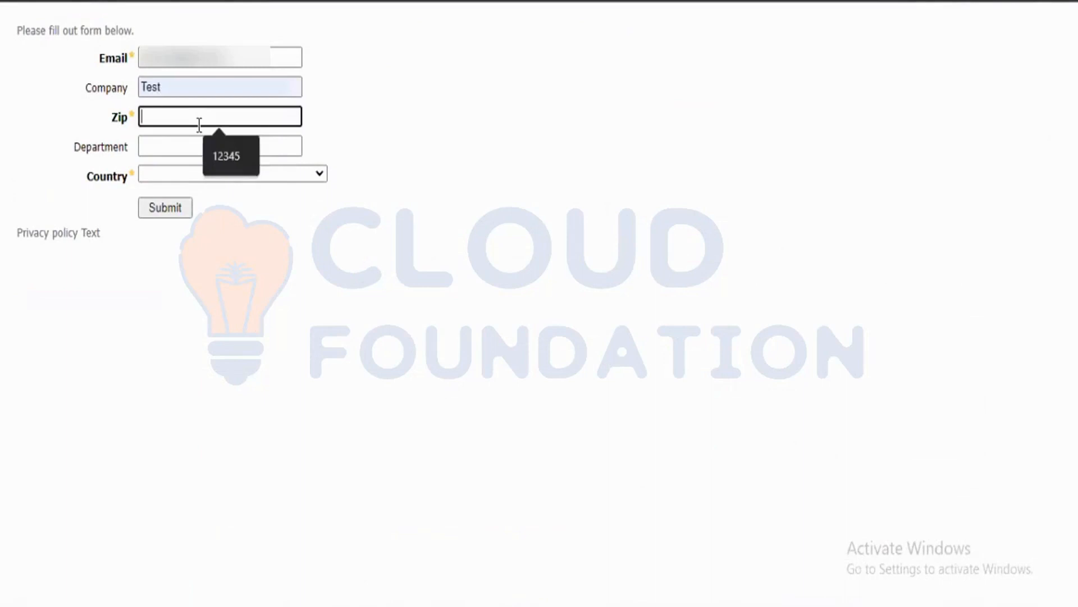
{"action": "left_click", "coordinate": [240, 151]}
{"action": "left_click", "coordinate": [225, 146]}
{"action": "left_click", "coordinate": [224, 186]}
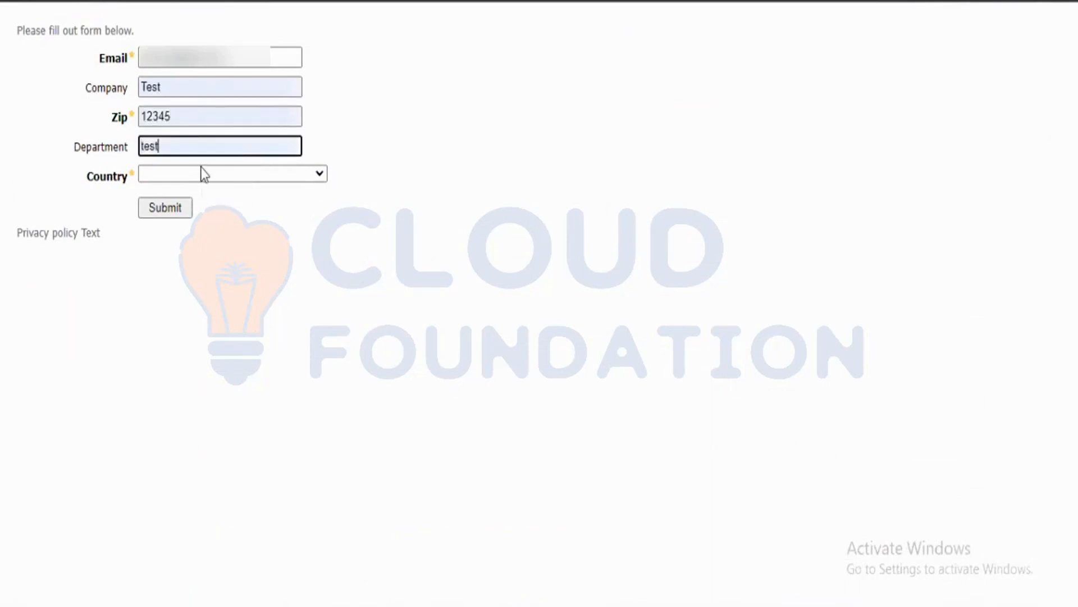
{"action": "left_click", "coordinate": [200, 173]}
{"action": "left_click", "coordinate": [183, 205]}
{"action": "left_click", "coordinate": [164, 202]}
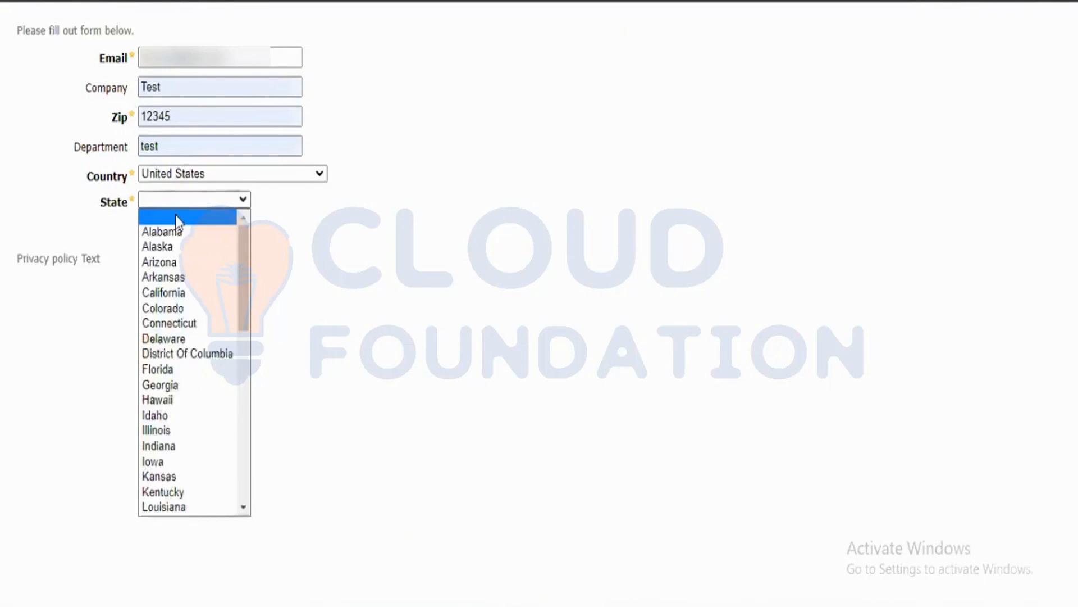
{"action": "left_click", "coordinate": [177, 231]}
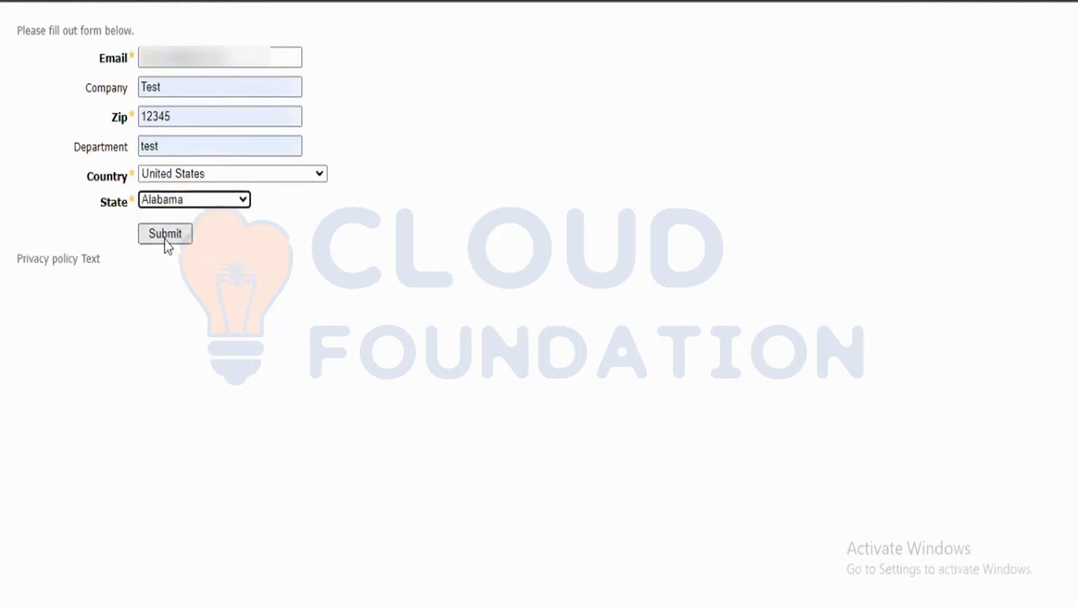
{"action": "left_click", "coordinate": [165, 239]}
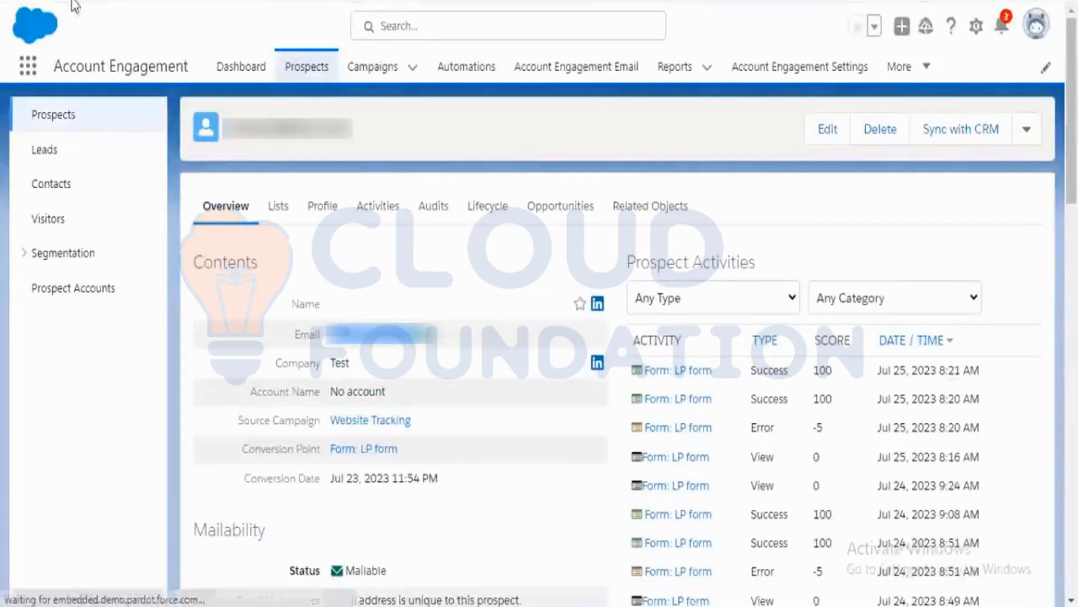
Refresh the prospect record and check its audits and Lead Source custom field value.
{"action": "left_click", "coordinate": [692, 389]}
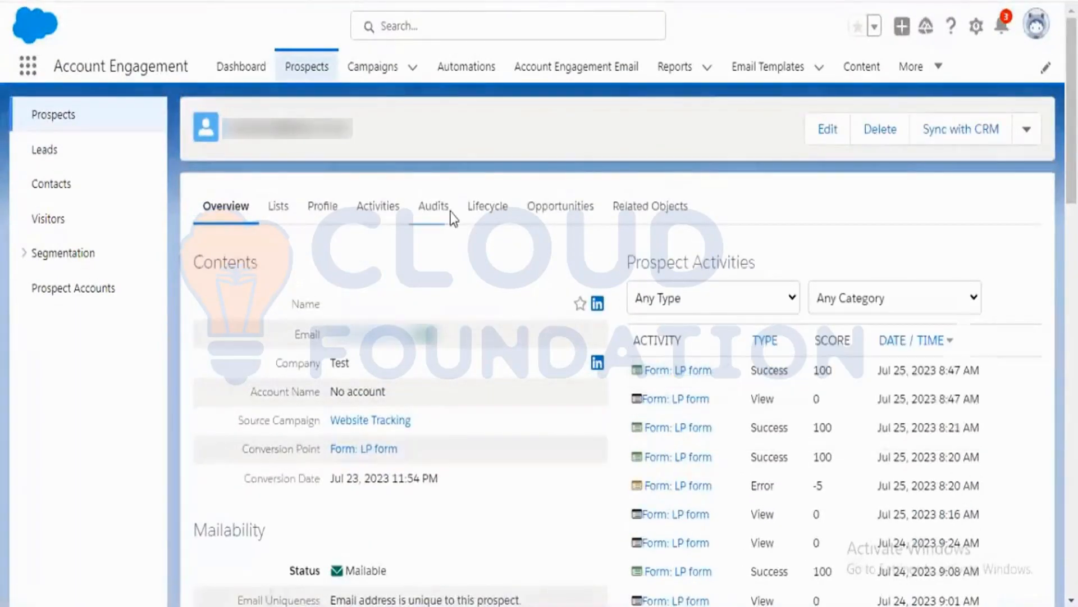
{"action": "left_click", "coordinate": [436, 208]}
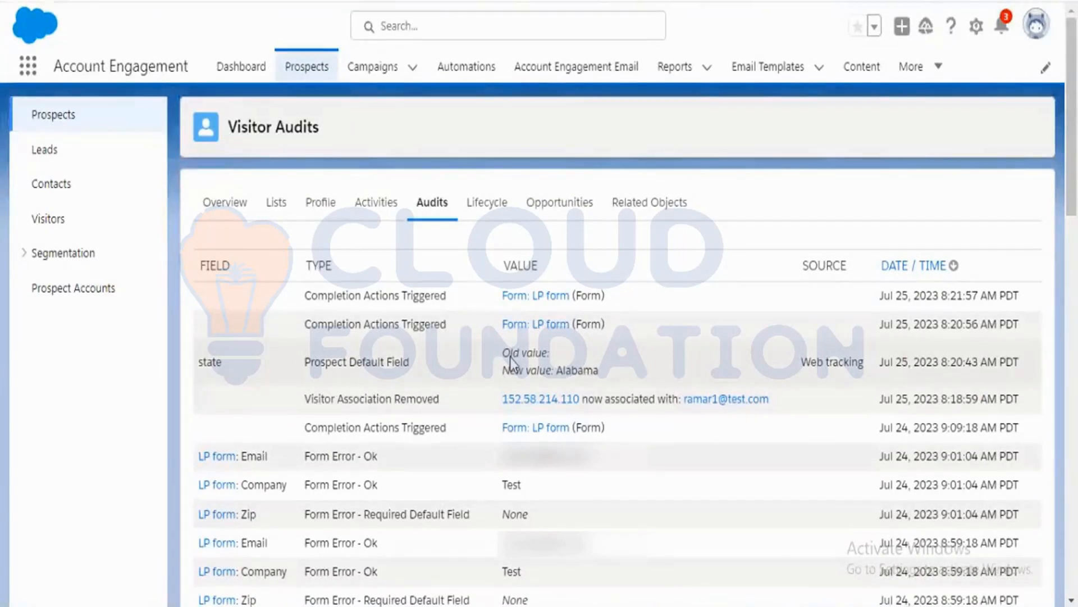
{"action": "left_click", "coordinate": [231, 206]}
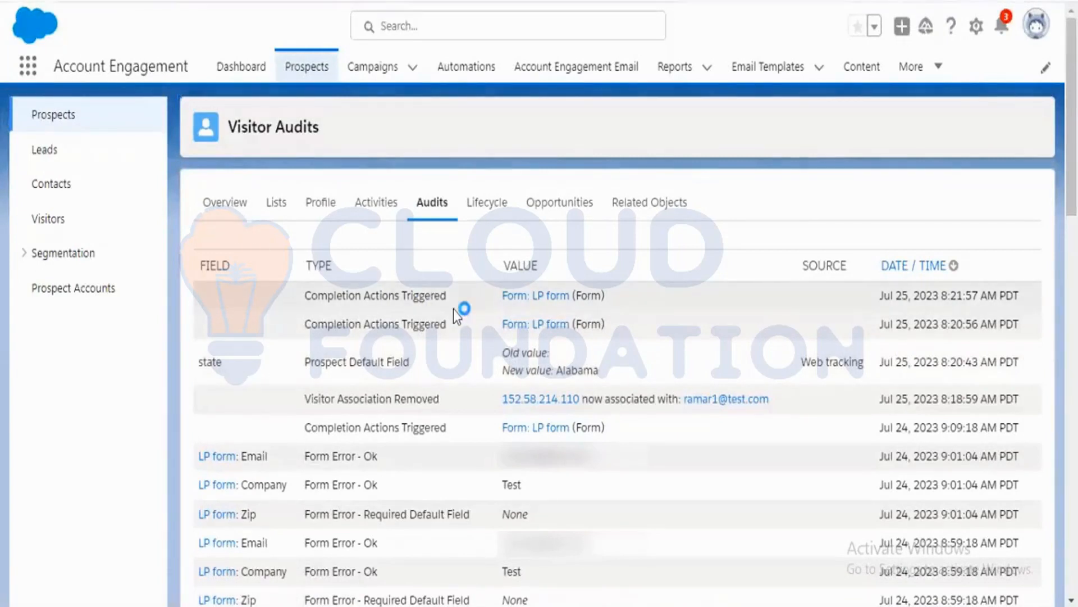
{"action": "scroll", "coordinate": [454, 312], "scroll_direction": "down", "scroll_amount": 6}
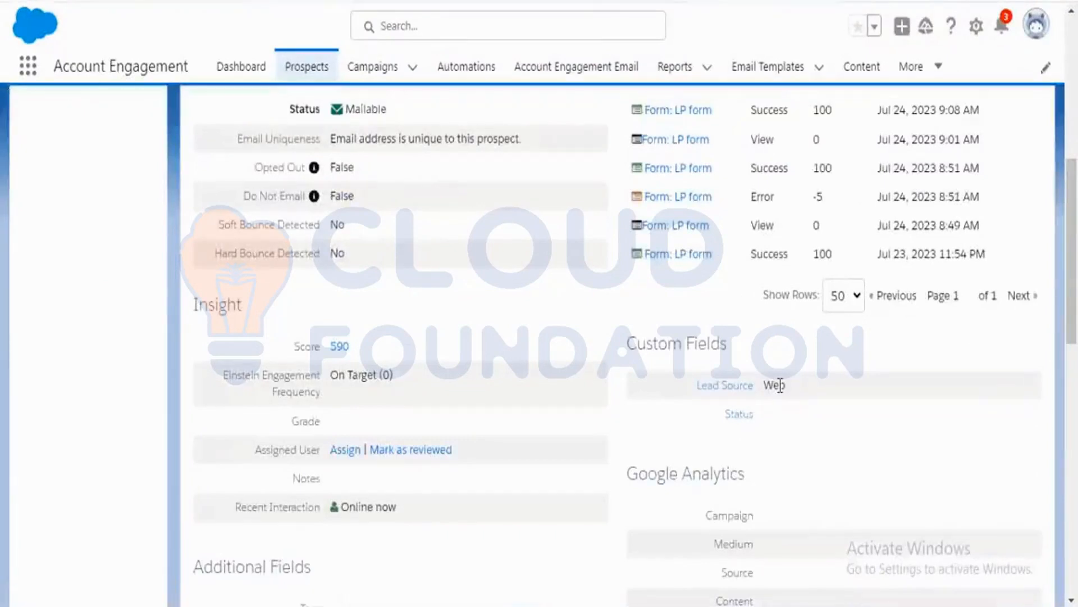
{"action": "scroll", "coordinate": [499, 403], "scroll_direction": "up", "scroll_amount": 8}
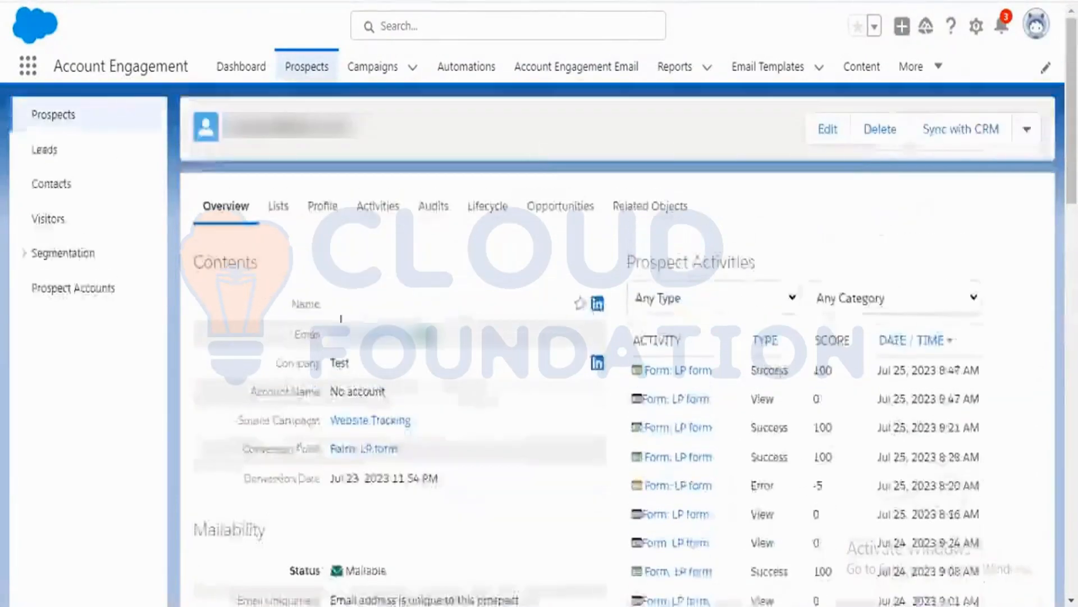
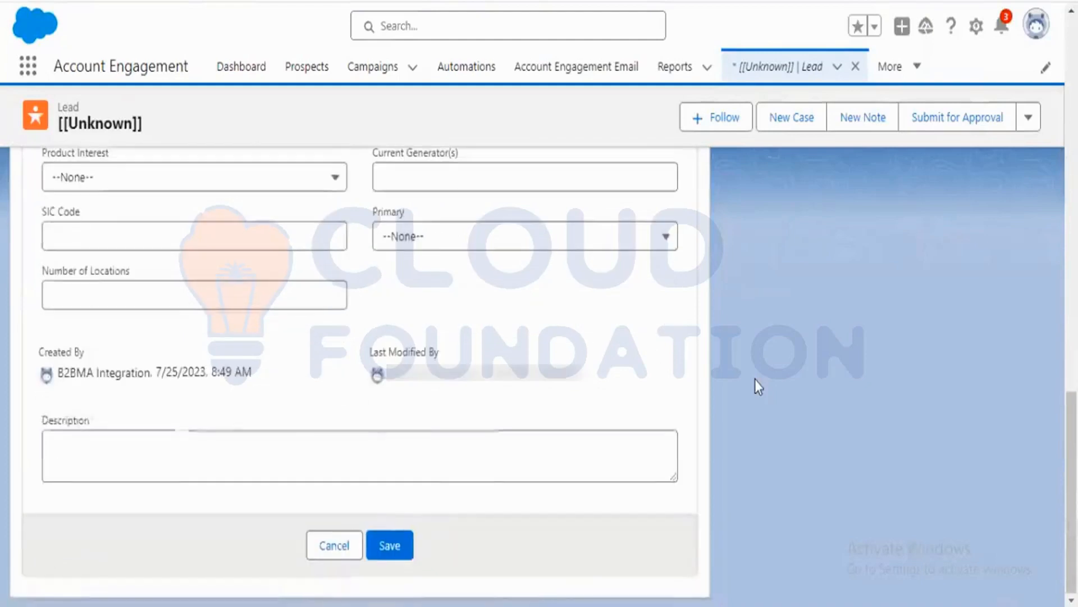
Discard the lead edits, convert the lead to Converted status creating a new account, contact and opportunity, and open the contact.
{"action": "left_click", "coordinate": [333, 541]}
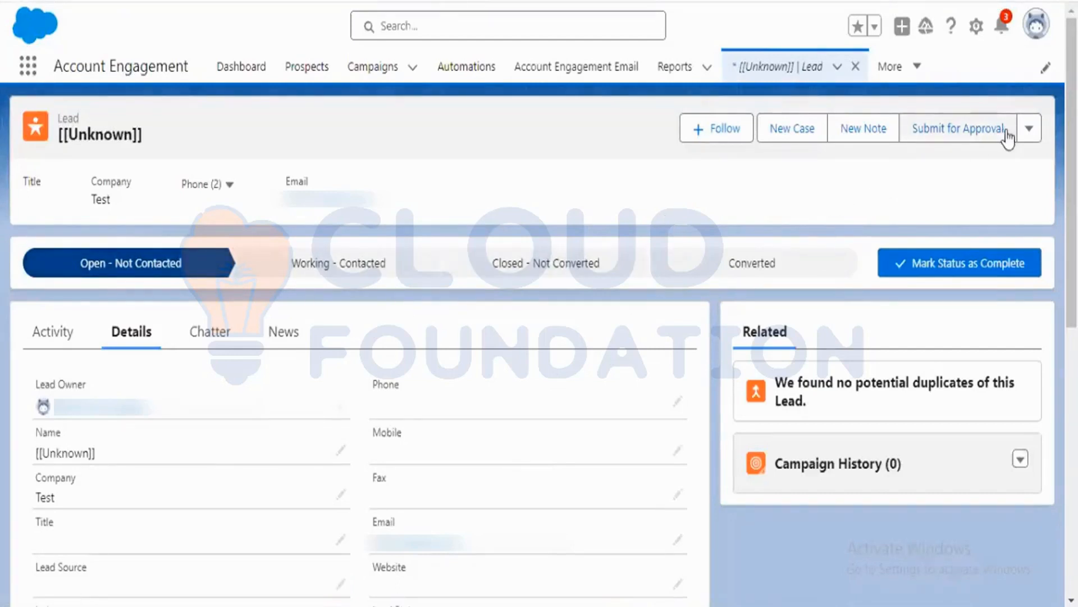
{"action": "left_click", "coordinate": [1029, 129]}
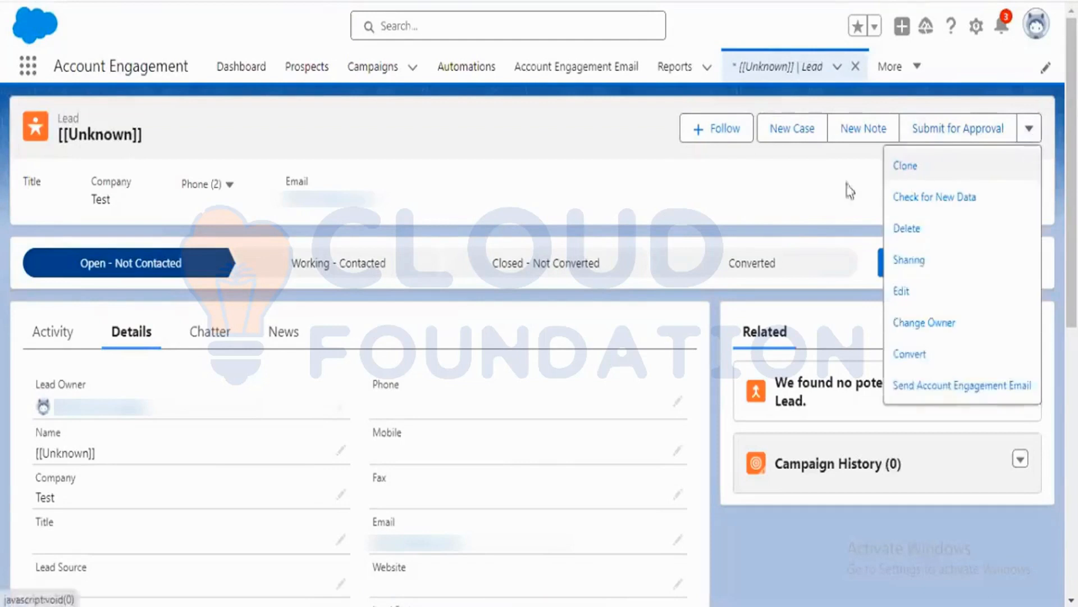
{"action": "left_click", "coordinate": [771, 190]}
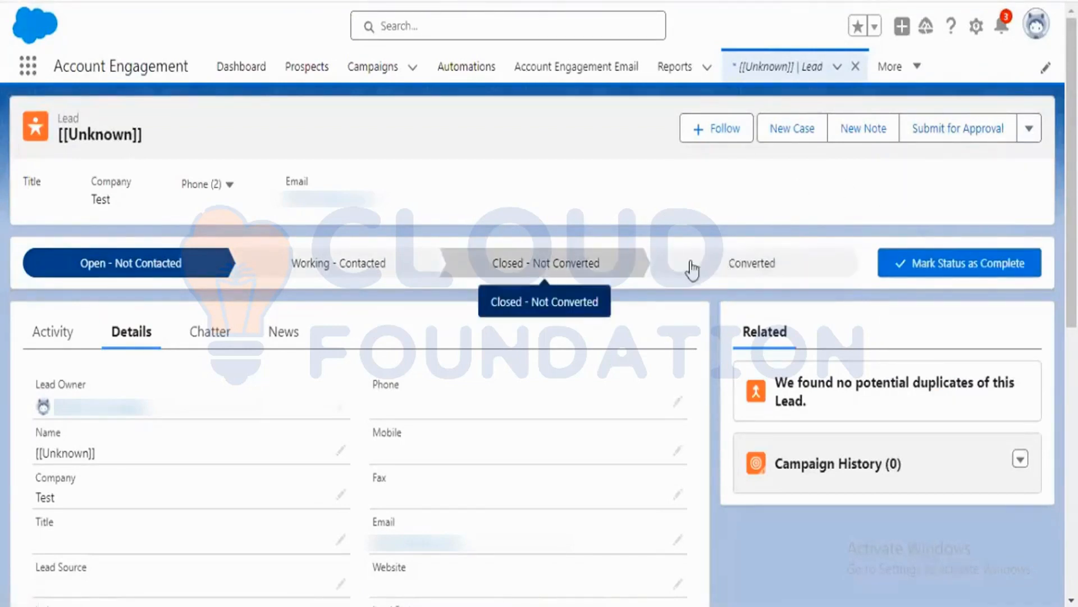
{"action": "left_click", "coordinate": [748, 265]}
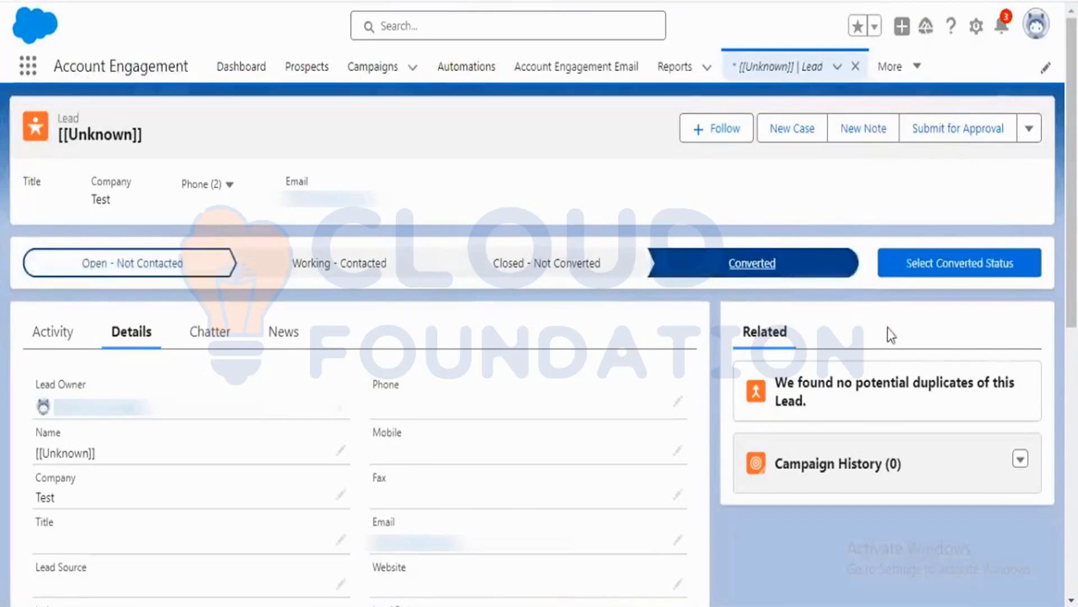
{"action": "left_click", "coordinate": [951, 279]}
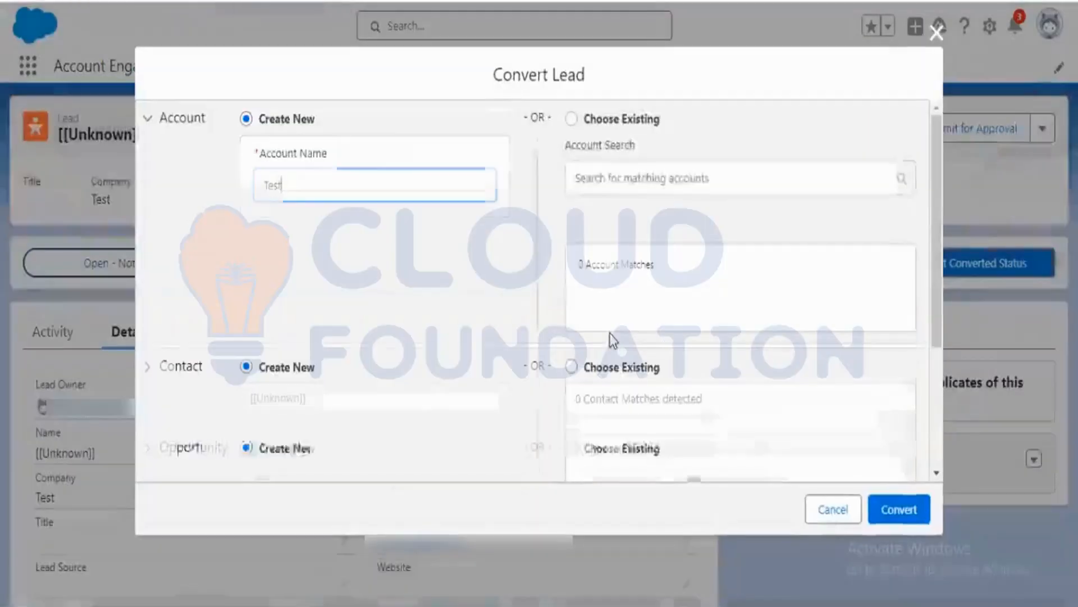
{"action": "left_click", "coordinate": [901, 509]}
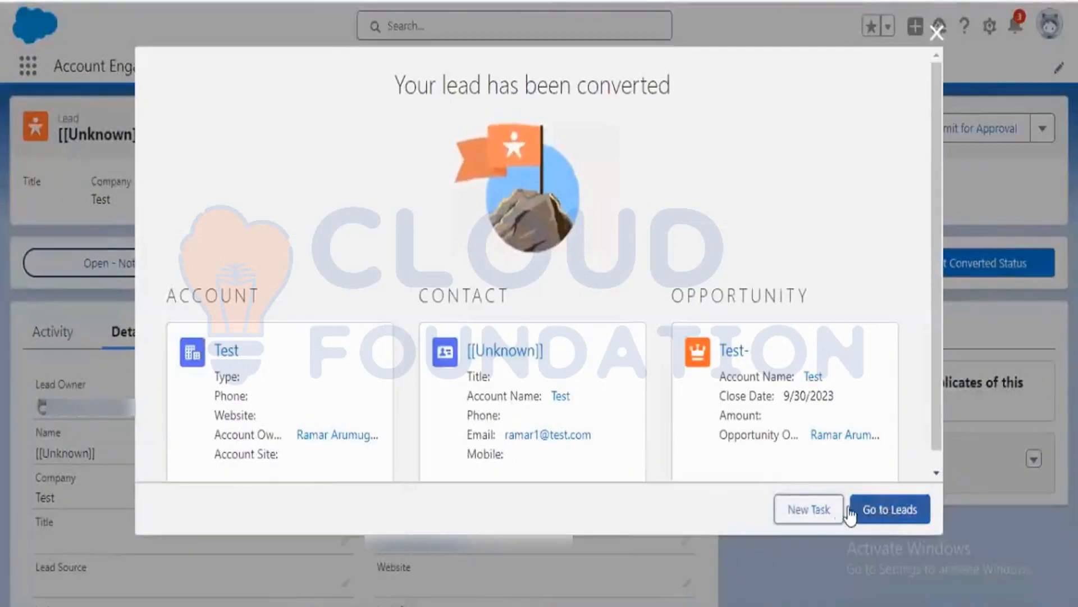
{"action": "left_click", "coordinate": [520, 360]}
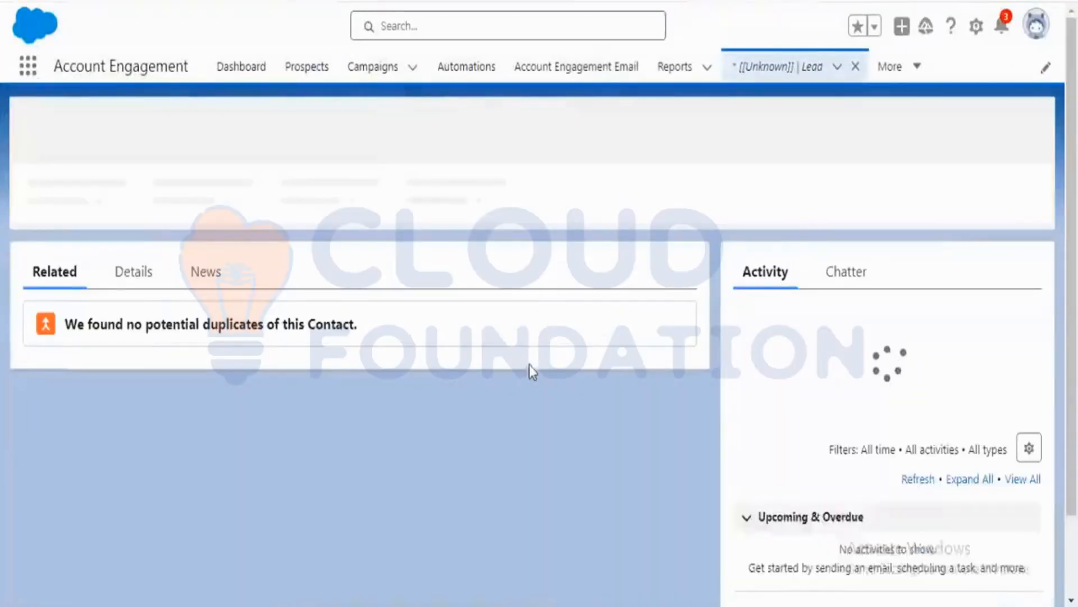
Review the converted contact's details, including its Lead Source fields and mailing address.
{"action": "left_click", "coordinate": [149, 272]}
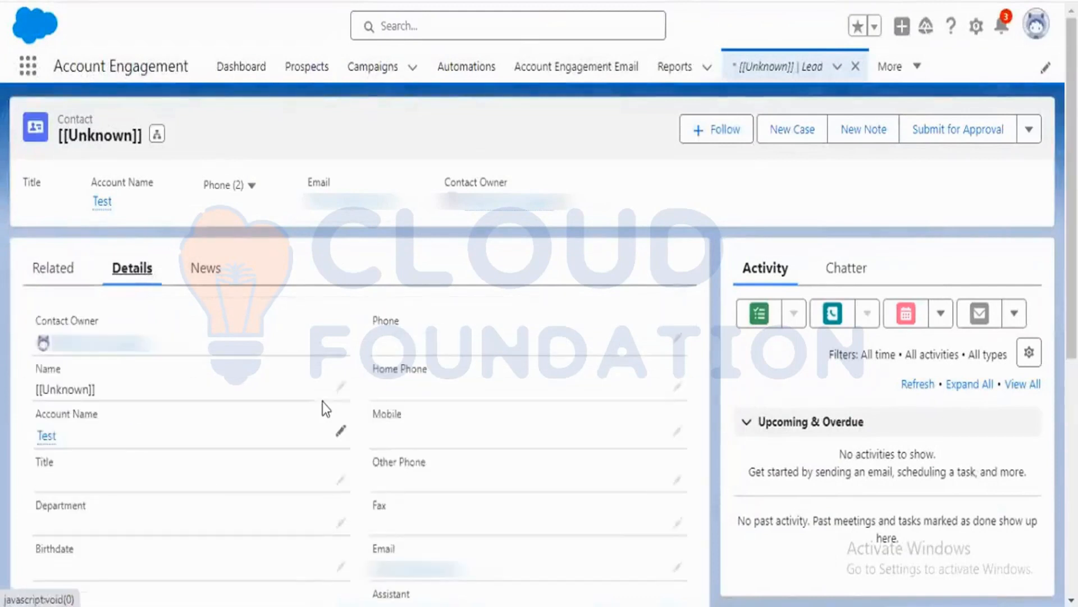
{"action": "scroll", "coordinate": [327, 408], "scroll_direction": "down", "scroll_amount": 3}
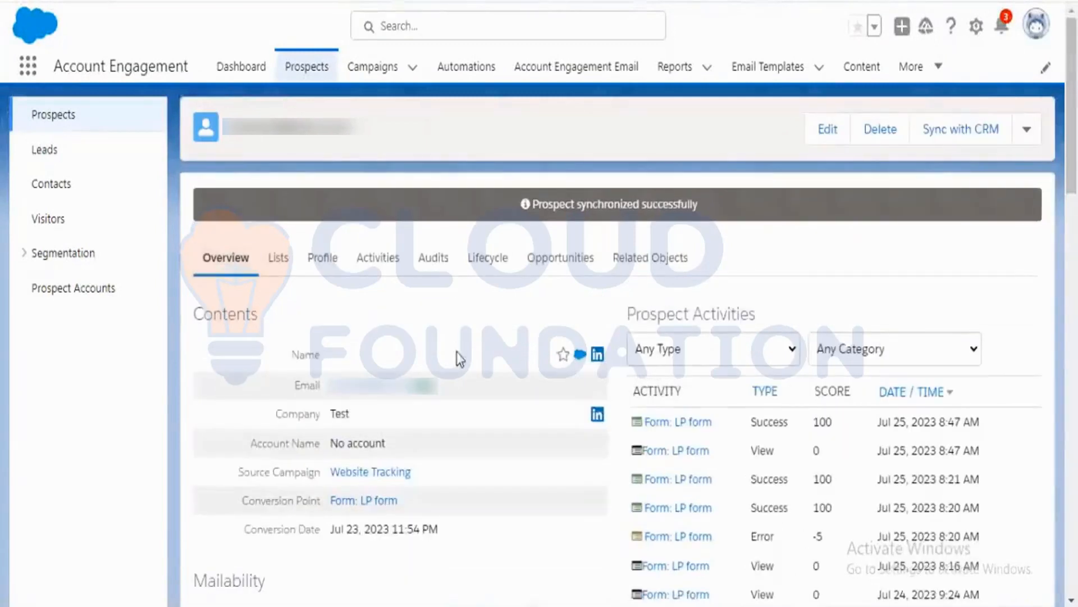
{"action": "scroll", "coordinate": [457, 351], "scroll_direction": "down", "scroll_amount": 10}
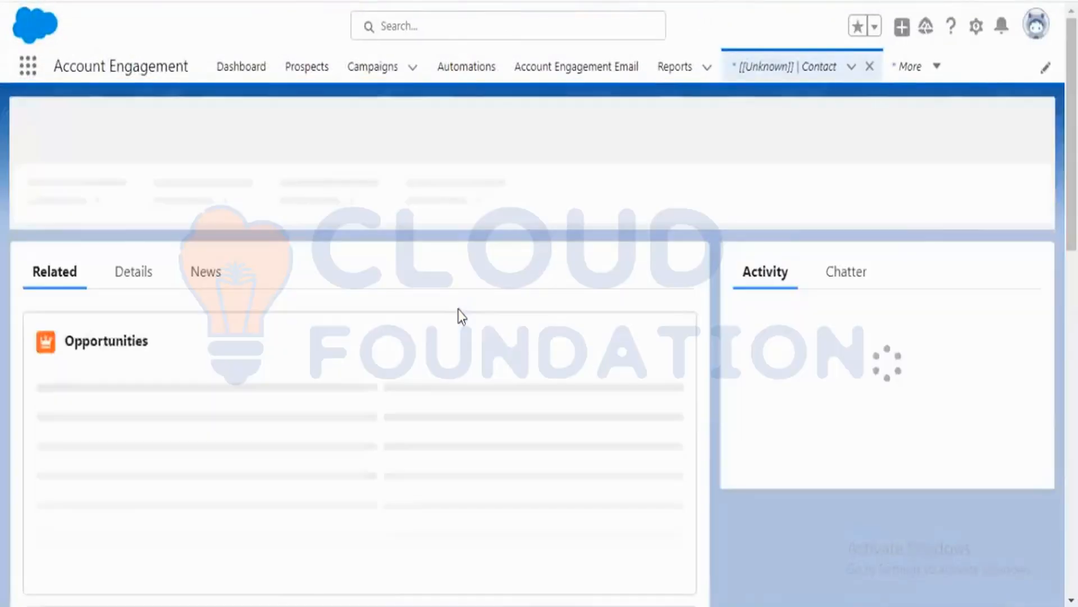
{"action": "left_click", "coordinate": [131, 273]}
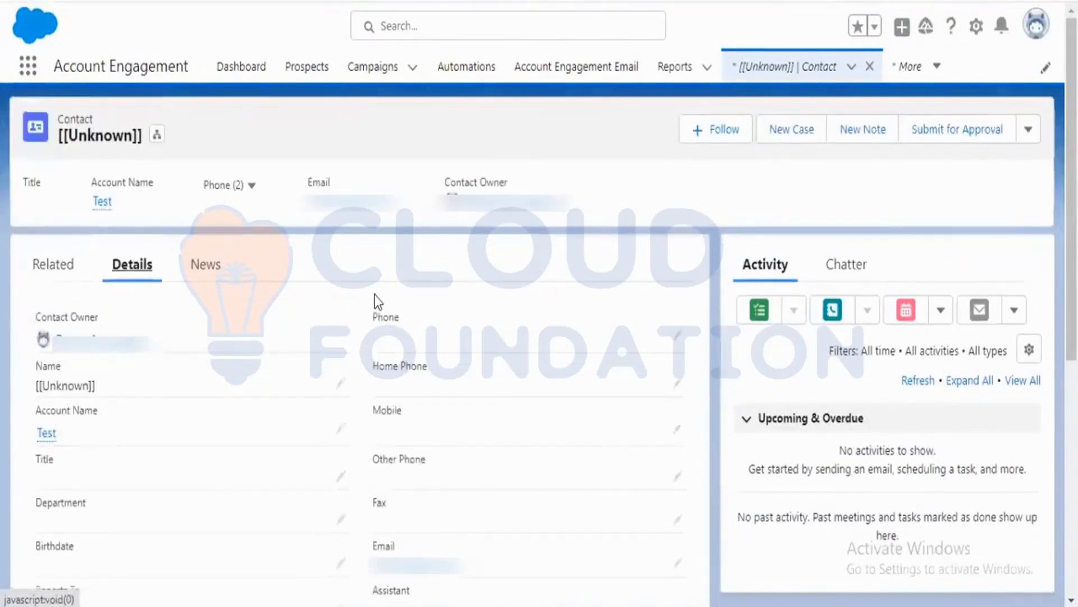
{"action": "scroll", "coordinate": [378, 301], "scroll_direction": "down", "scroll_amount": 5}
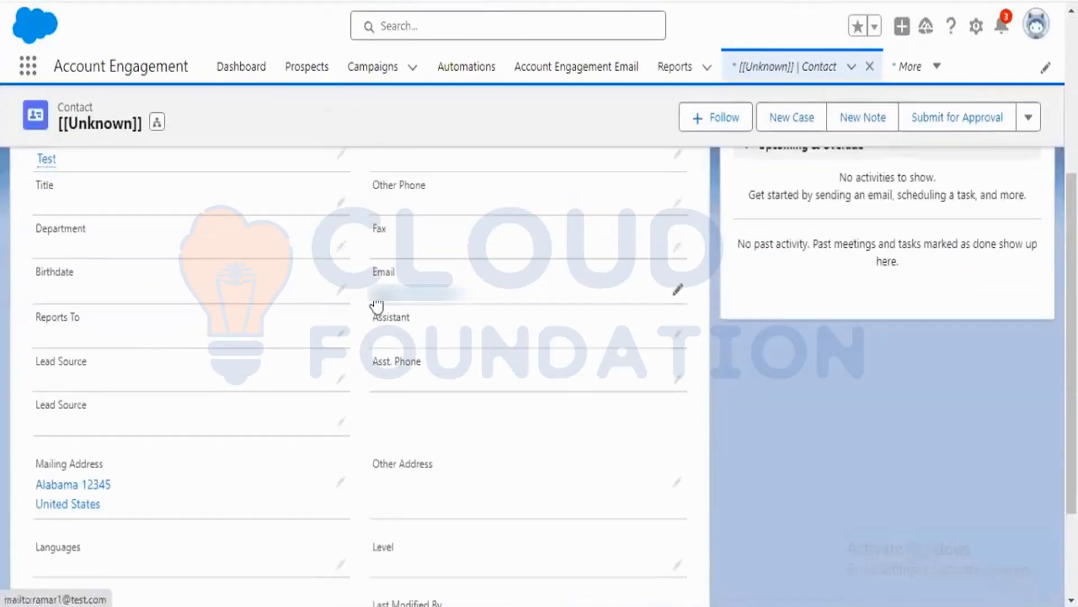
{"action": "scroll", "coordinate": [376, 306], "scroll_direction": "down", "scroll_amount": 2}
{"action": "left_click", "coordinate": [341, 288]}
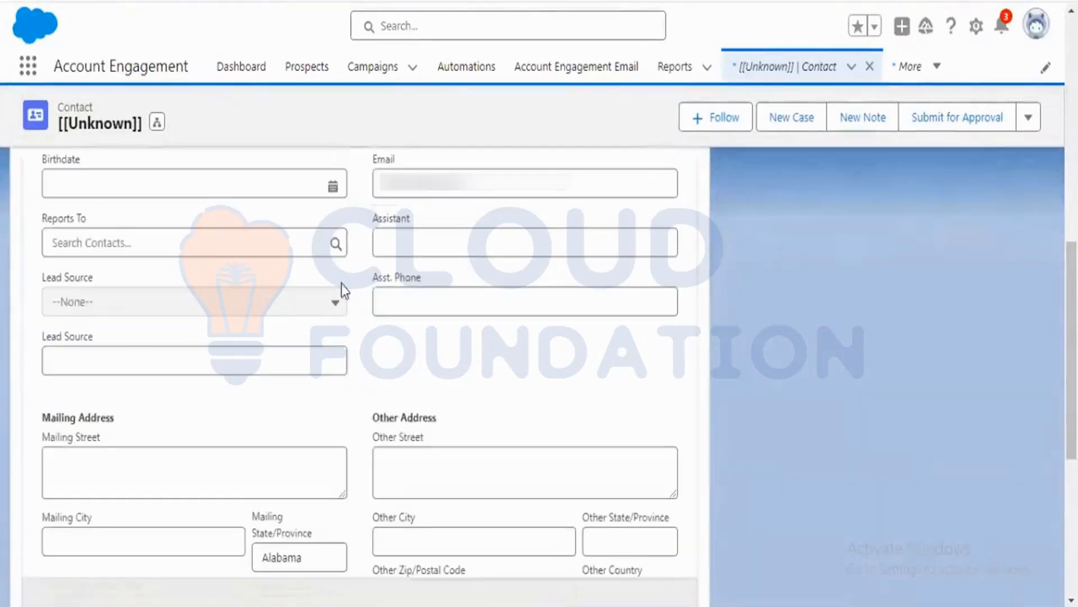
{"action": "left_click", "coordinate": [334, 306]}
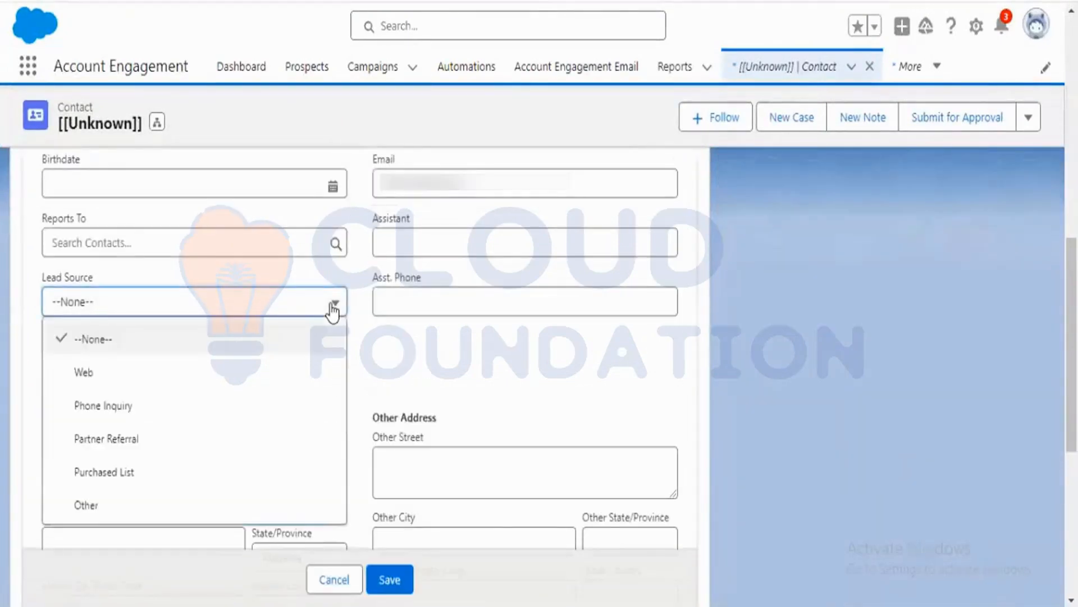
{"action": "left_click", "coordinate": [466, 357]}
{"action": "scroll", "coordinate": [660, 355], "scroll_direction": "down", "scroll_amount": 3}
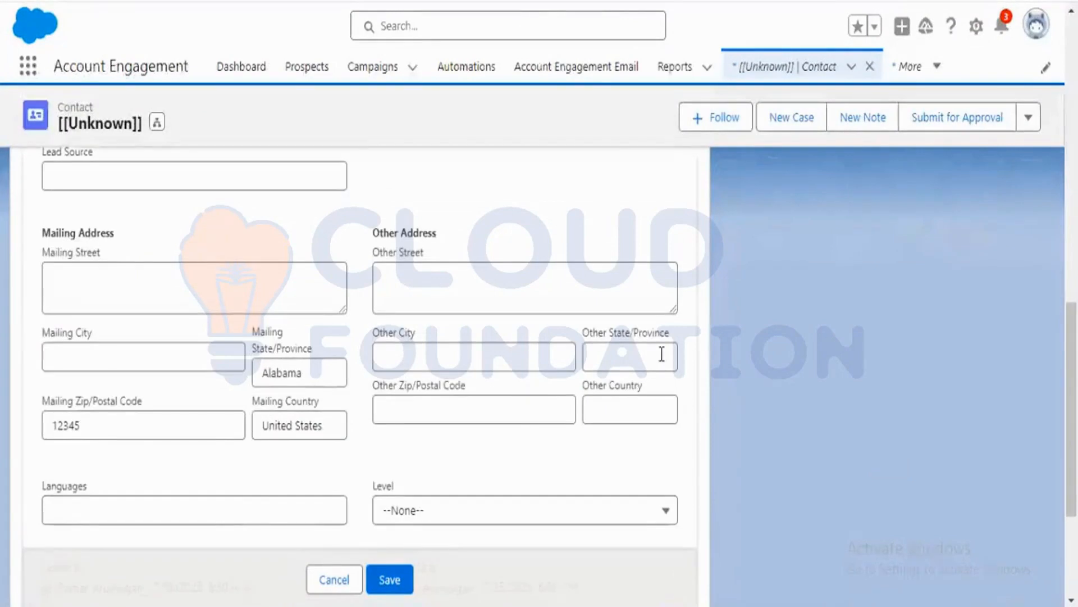
{"action": "scroll", "coordinate": [660, 354], "scroll_direction": "down", "scroll_amount": 2}
{"action": "scroll", "coordinate": [660, 354], "scroll_direction": "down", "scroll_amount": 2}
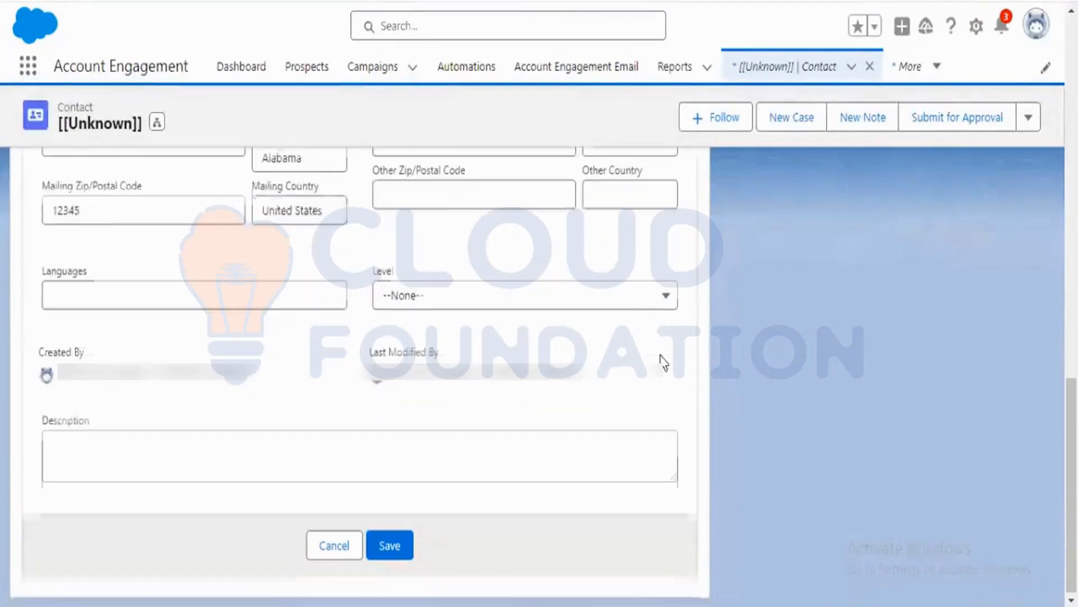
{"action": "key", "text": "ctrl+f"}
{"action": "type", "text": "lead st"}
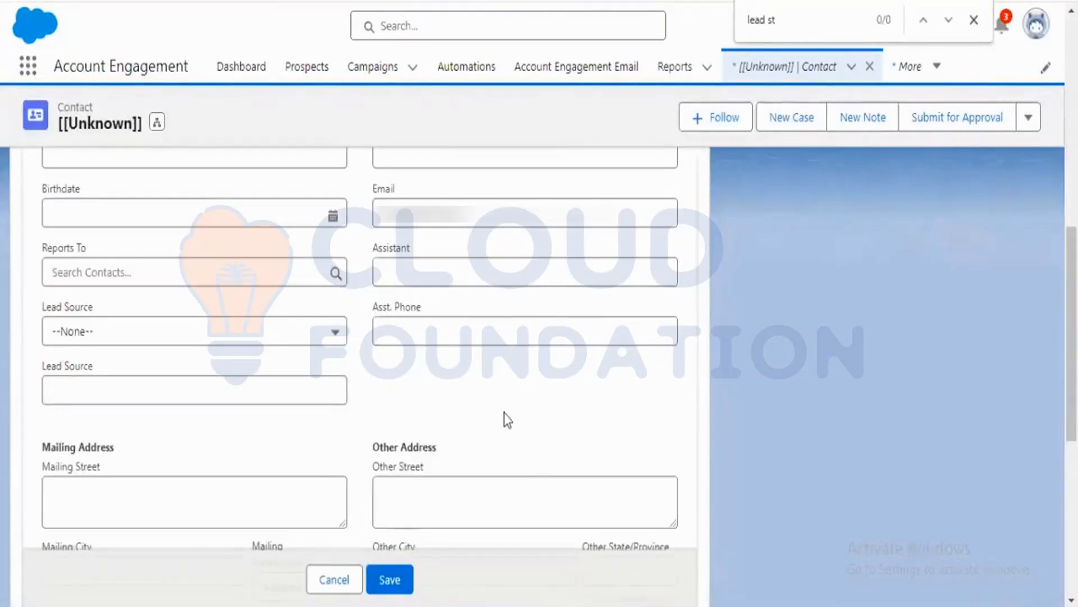
{"action": "scroll", "coordinate": [586, 419], "scroll_direction": "down", "scroll_amount": 8}
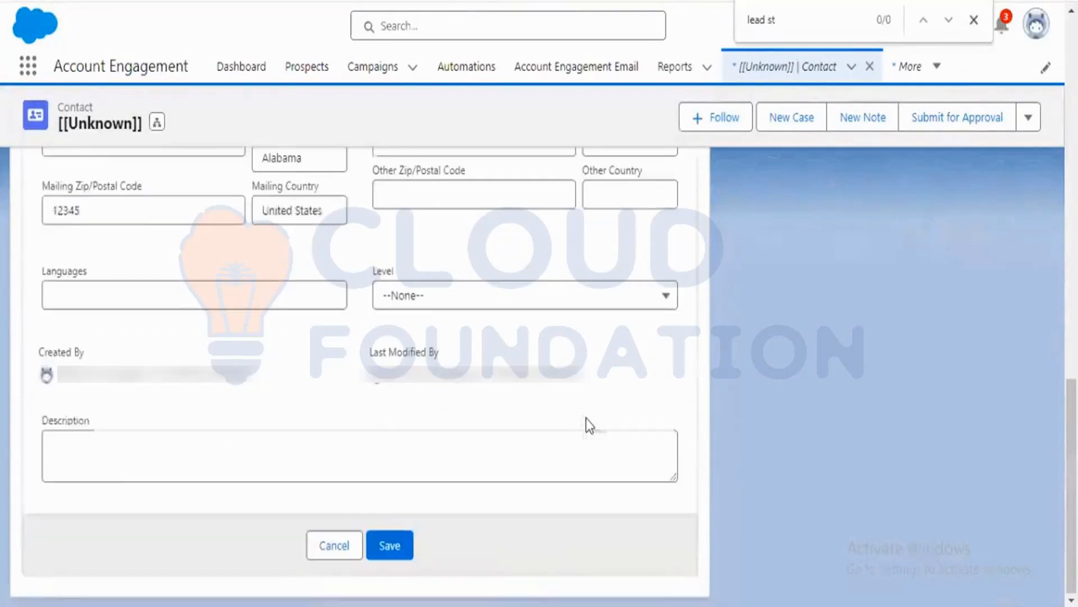
{"action": "left_click", "coordinate": [354, 540]}
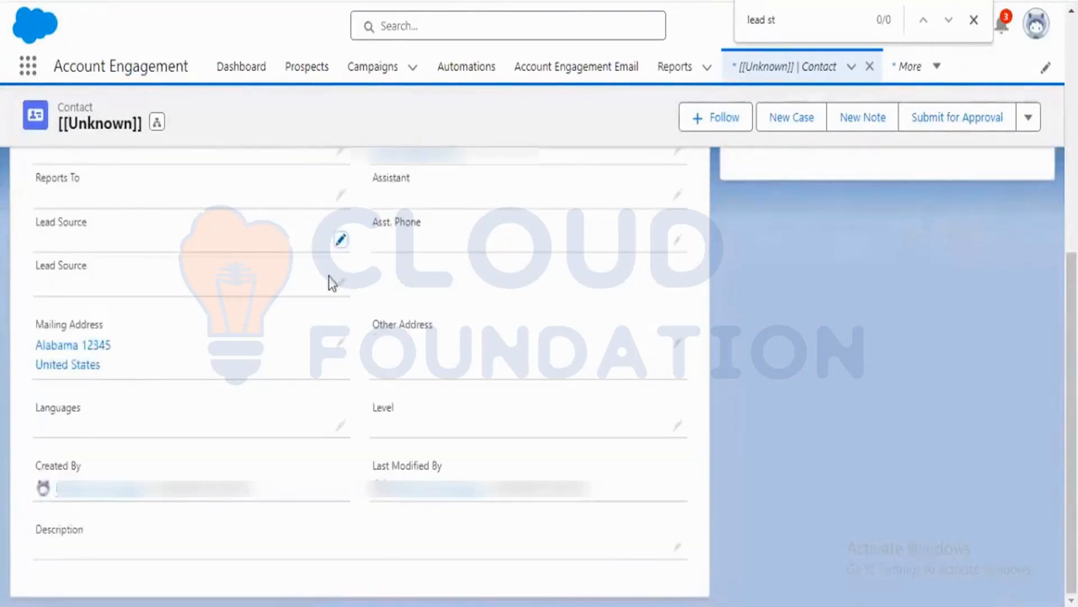
{"action": "scroll", "coordinate": [965, 387], "scroll_direction": "up", "scroll_amount": 5}
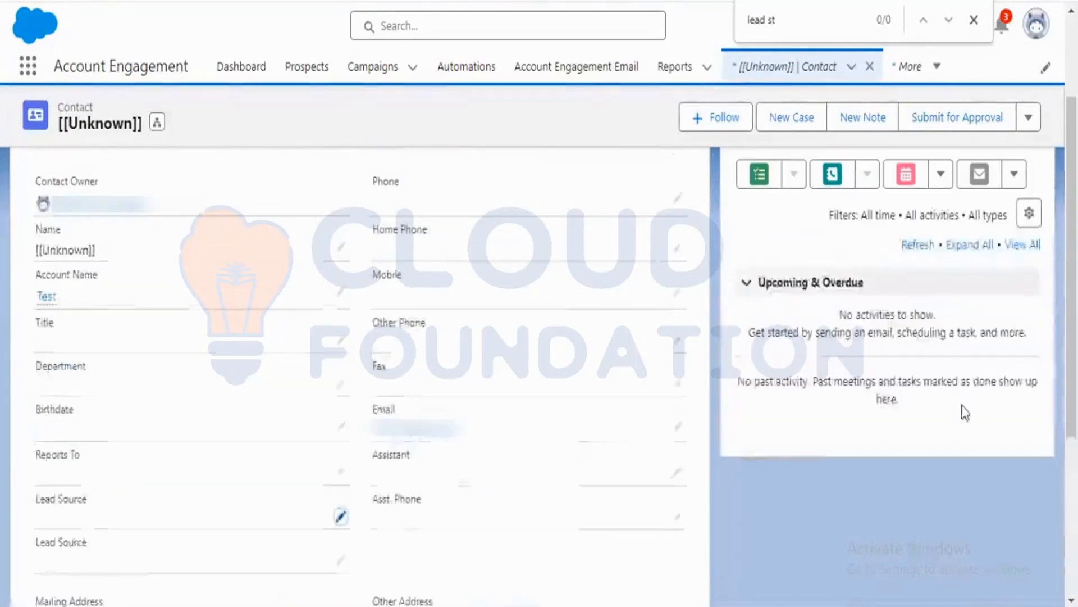
{"action": "scroll", "coordinate": [963, 412], "scroll_direction": "up", "scroll_amount": 3}
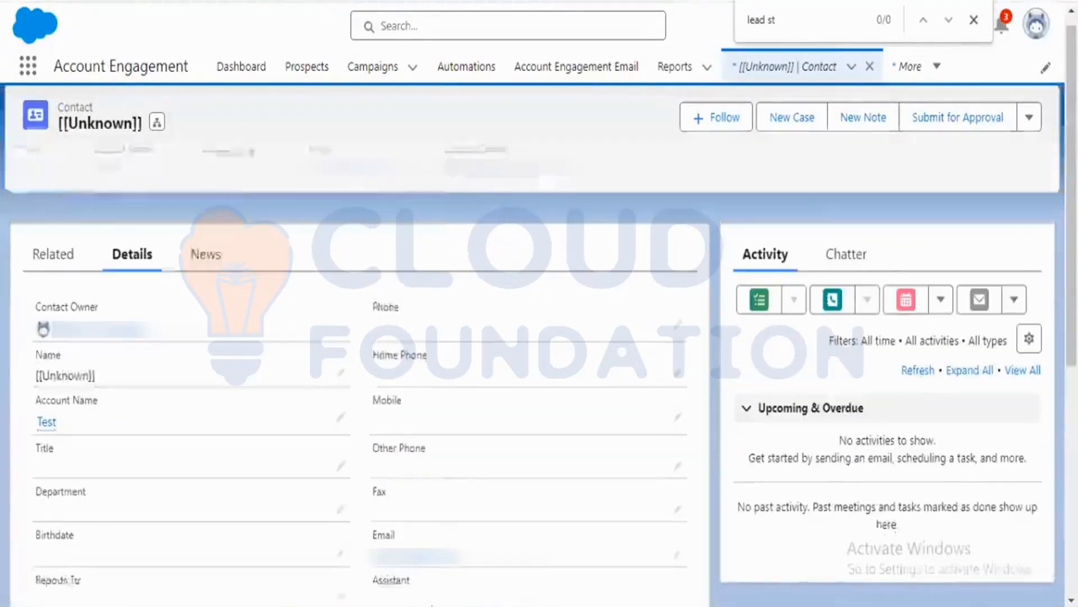
{"action": "left_click", "coordinate": [975, 21]}
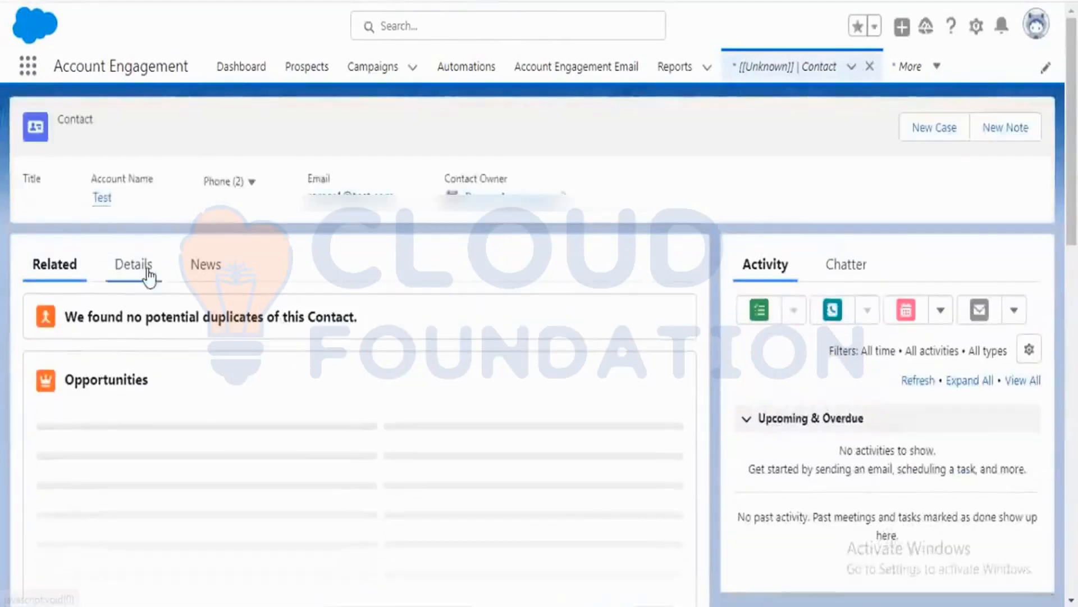
Examine the prospect's custom Lead Source field and additional fields, then reload the prospect record.
{"action": "left_click", "coordinate": [149, 275]}
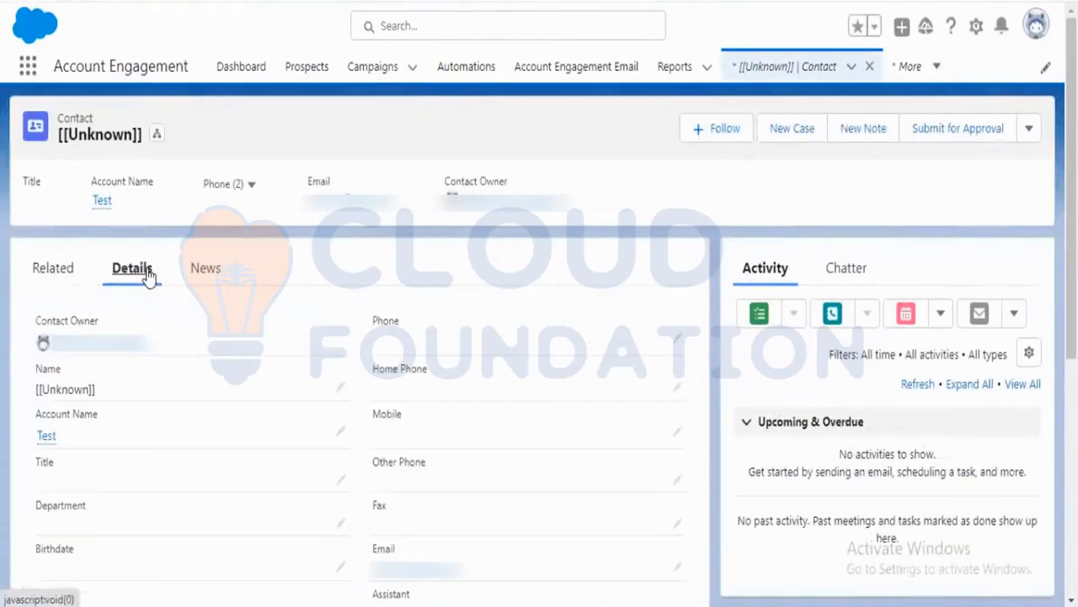
{"action": "scroll", "coordinate": [528, 470], "scroll_direction": "down", "scroll_amount": 3}
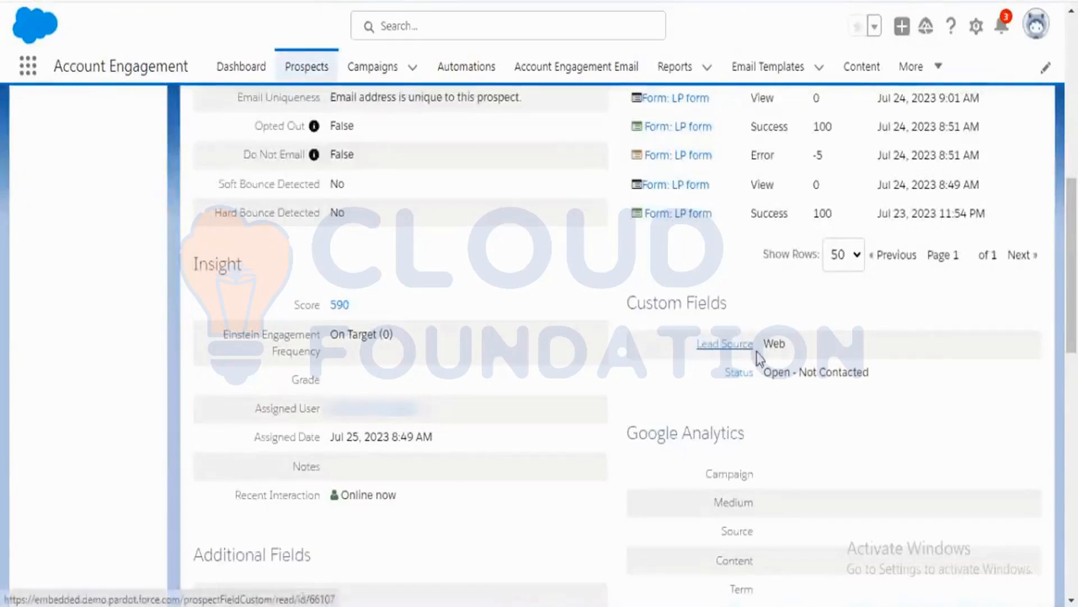
{"action": "scroll", "coordinate": [890, 407], "scroll_direction": "down", "scroll_amount": 10}
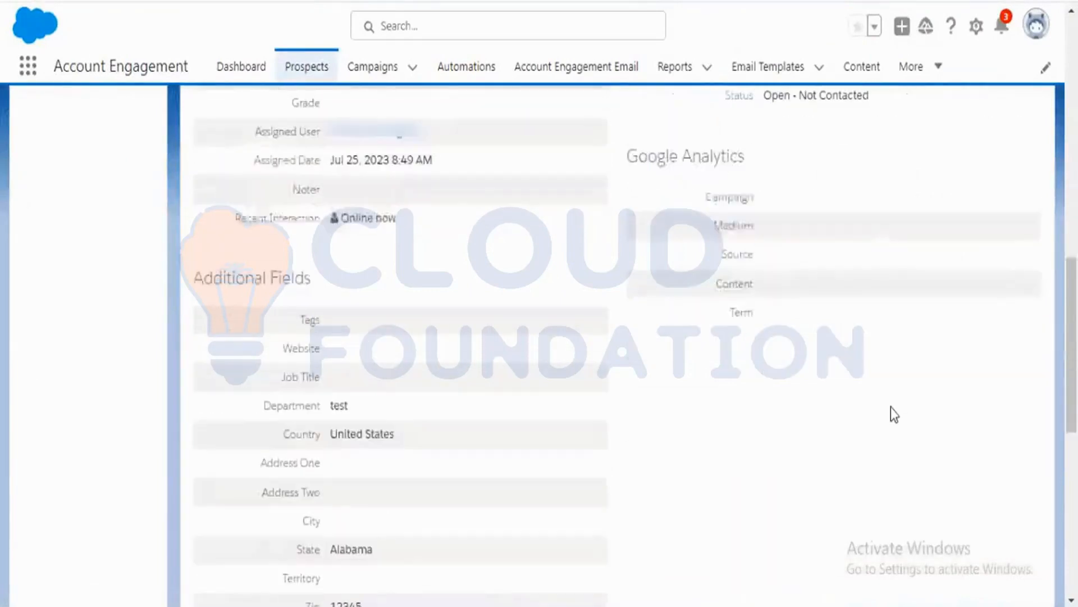
{"action": "scroll", "coordinate": [891, 407], "scroll_direction": "down", "scroll_amount": 3}
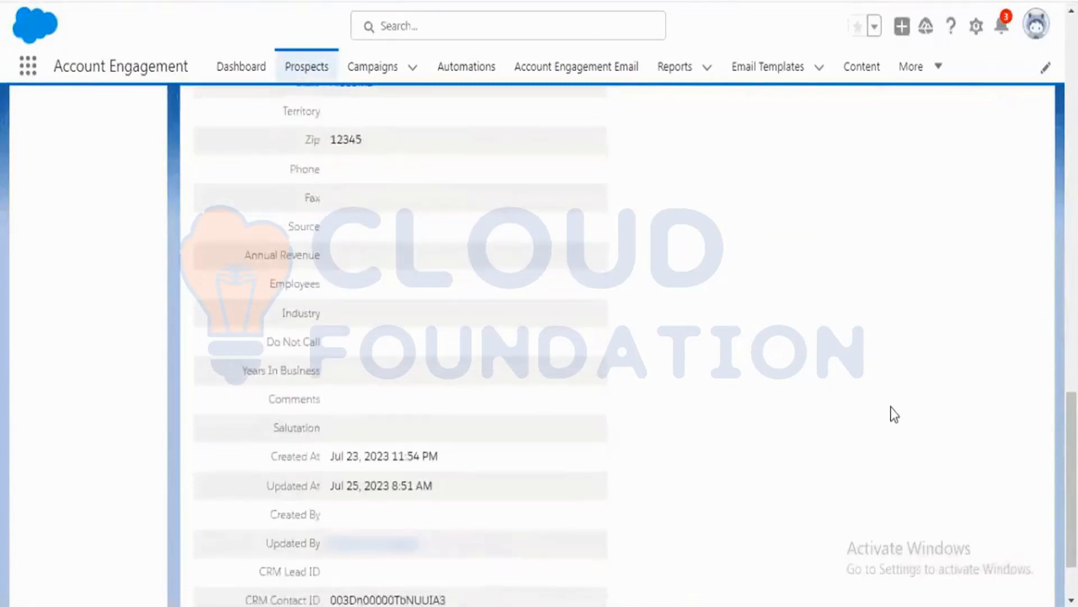
{"action": "scroll", "coordinate": [891, 407], "scroll_direction": "up", "scroll_amount": 10}
{"action": "scroll", "coordinate": [895, 414], "scroll_direction": "up", "scroll_amount": 3}
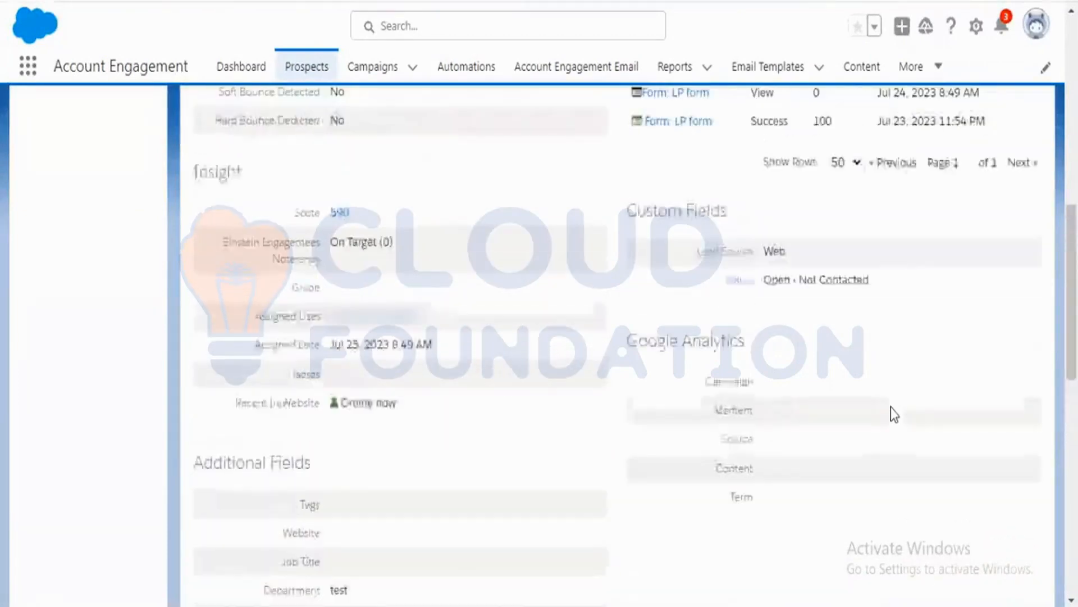
{"action": "scroll", "coordinate": [895, 414], "scroll_direction": "up", "scroll_amount": 3}
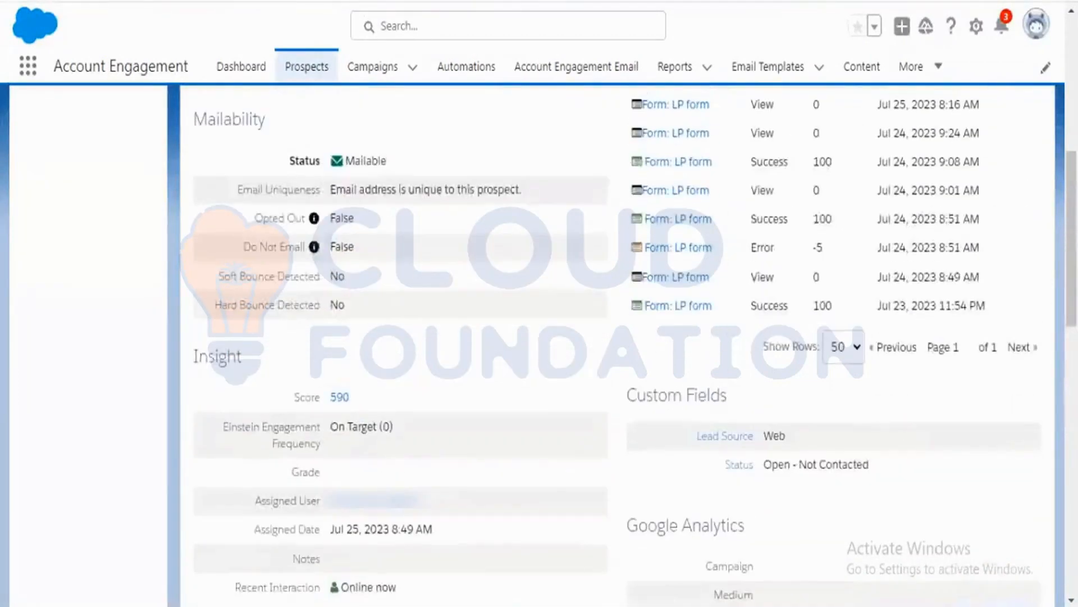
{"action": "scroll", "coordinate": [474, 313], "scroll_direction": "up", "scroll_amount": 8}
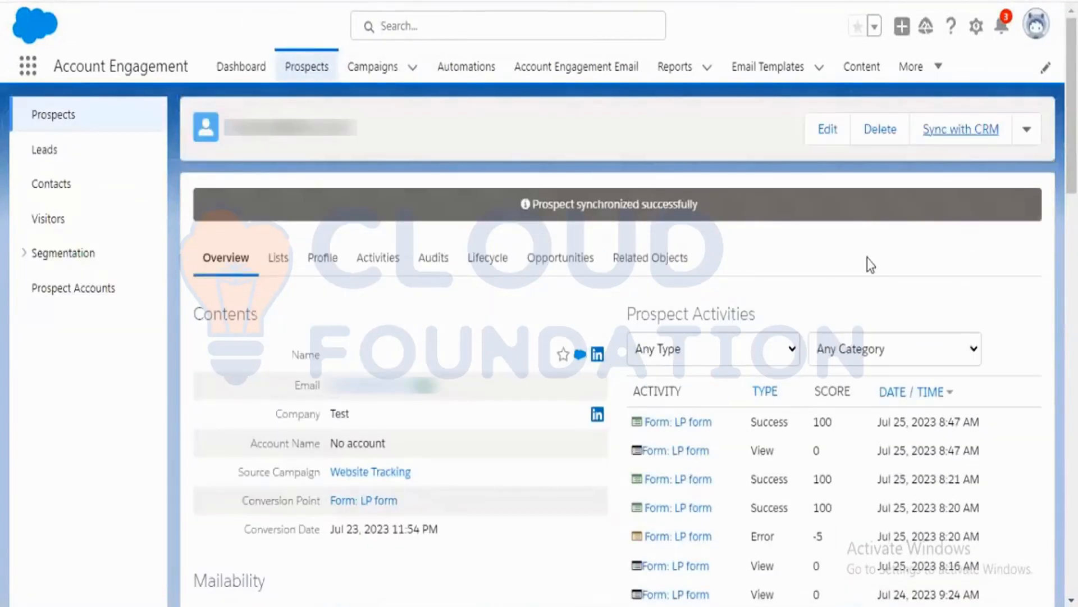
{"action": "left_click", "coordinate": [871, 265]}
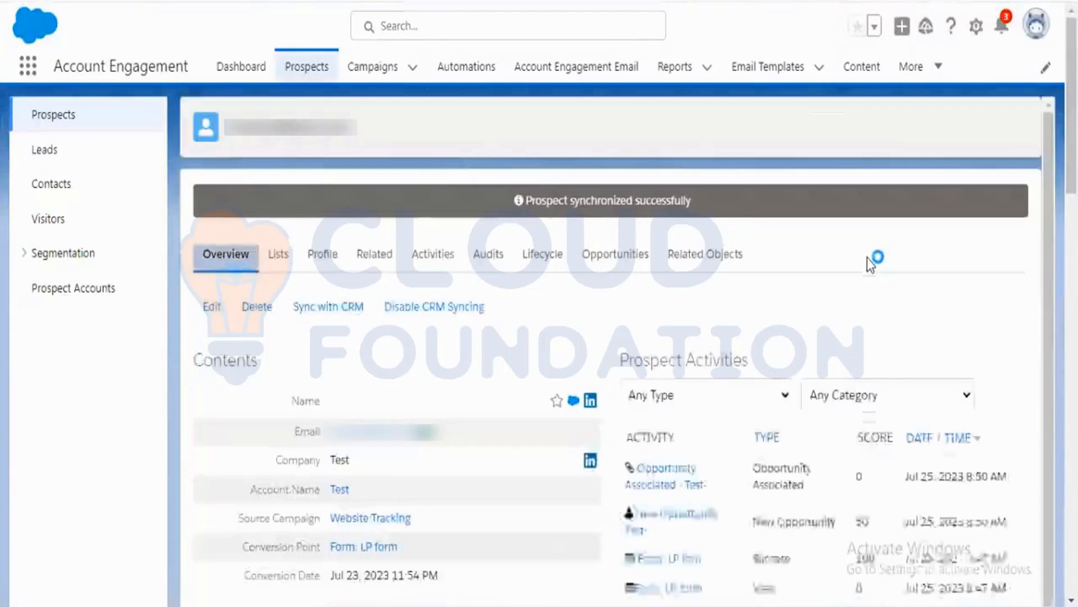
Compare the contact's Lead Source field with the prospect's custom Lead Source field after the sync.
{"action": "scroll", "coordinate": [868, 258], "scroll_direction": "down", "scroll_amount": 6}
{"action": "scroll", "coordinate": [867, 257], "scroll_direction": "down", "scroll_amount": 3}
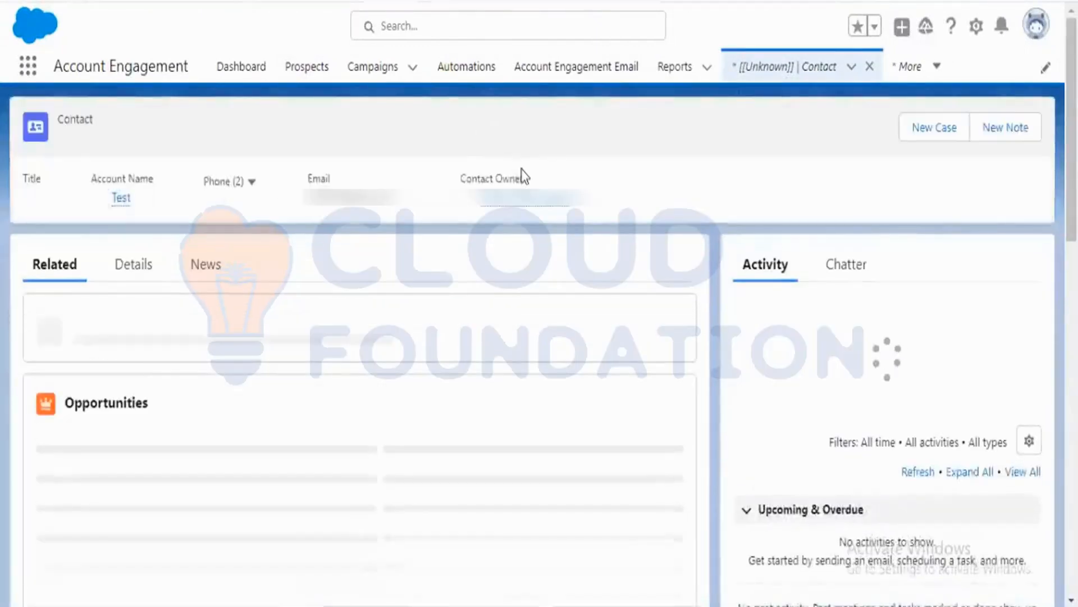
{"action": "left_click", "coordinate": [144, 267]}
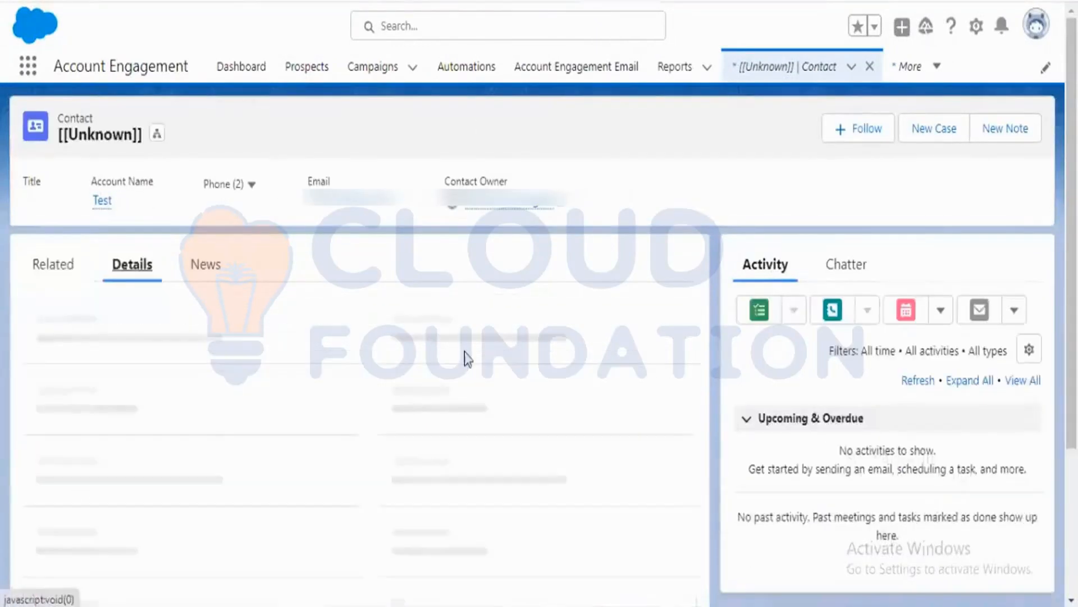
{"action": "scroll", "coordinate": [471, 357], "scroll_direction": "down", "scroll_amount": 6}
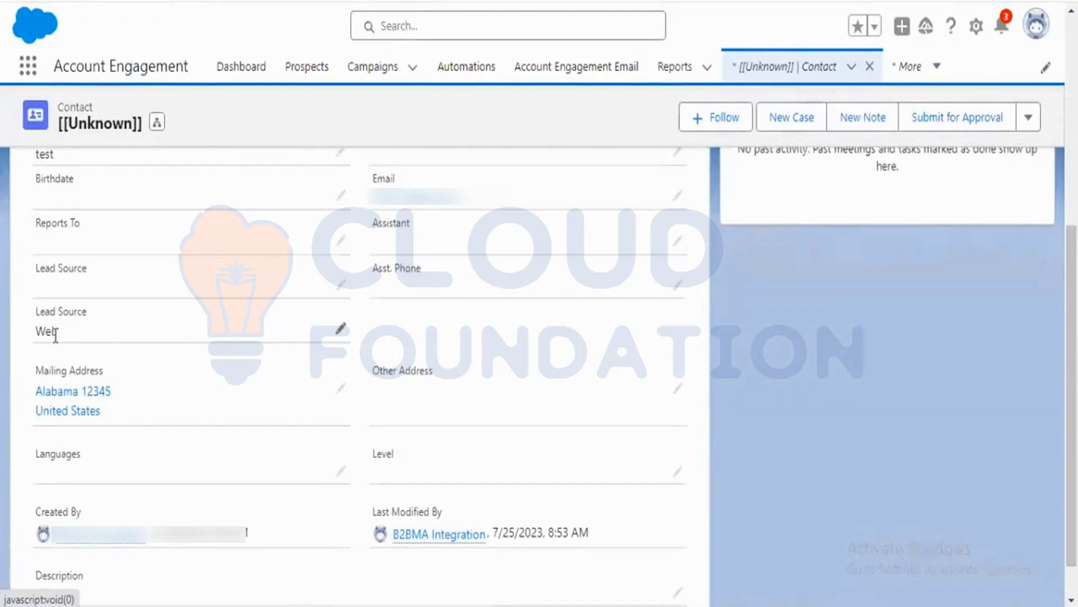
{"action": "scroll", "coordinate": [56, 347], "scroll_direction": "down", "scroll_amount": 1}
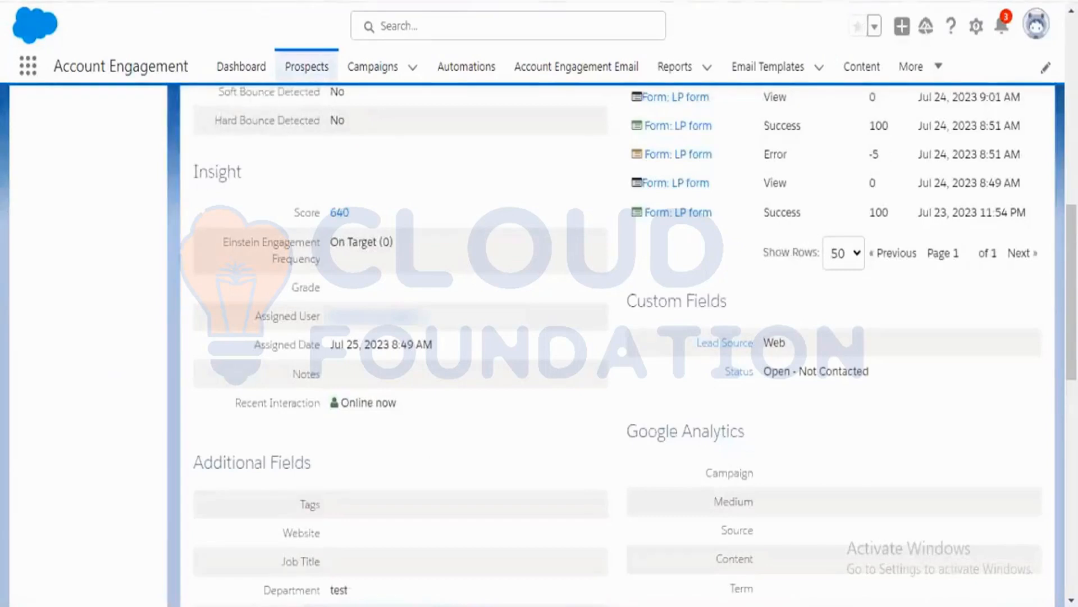
{"action": "scroll", "coordinate": [556, 398], "scroll_direction": "up", "scroll_amount": 10}
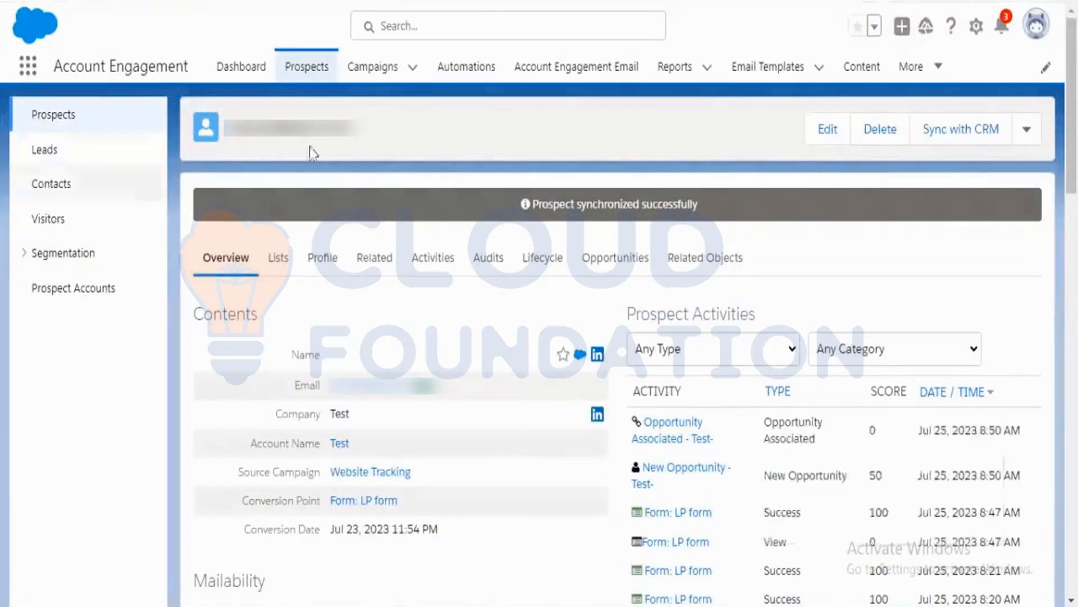
Open the LP form for editing and go to its Completion Actions Thank You Content.
{"action": "left_click", "coordinate": [868, 68]}
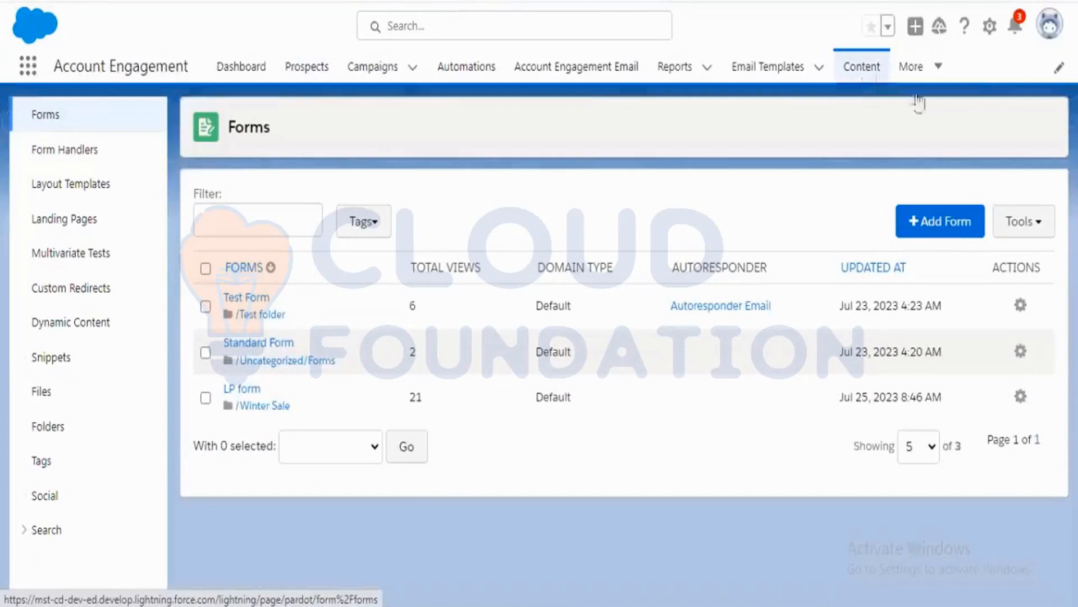
{"action": "left_click", "coordinate": [250, 392]}
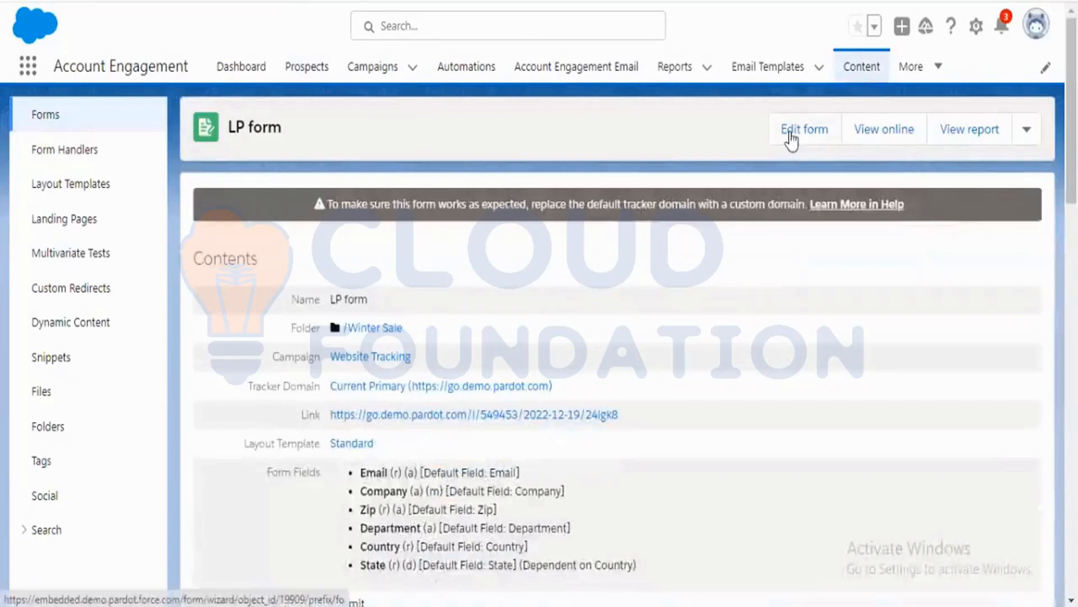
{"action": "left_click", "coordinate": [792, 134]}
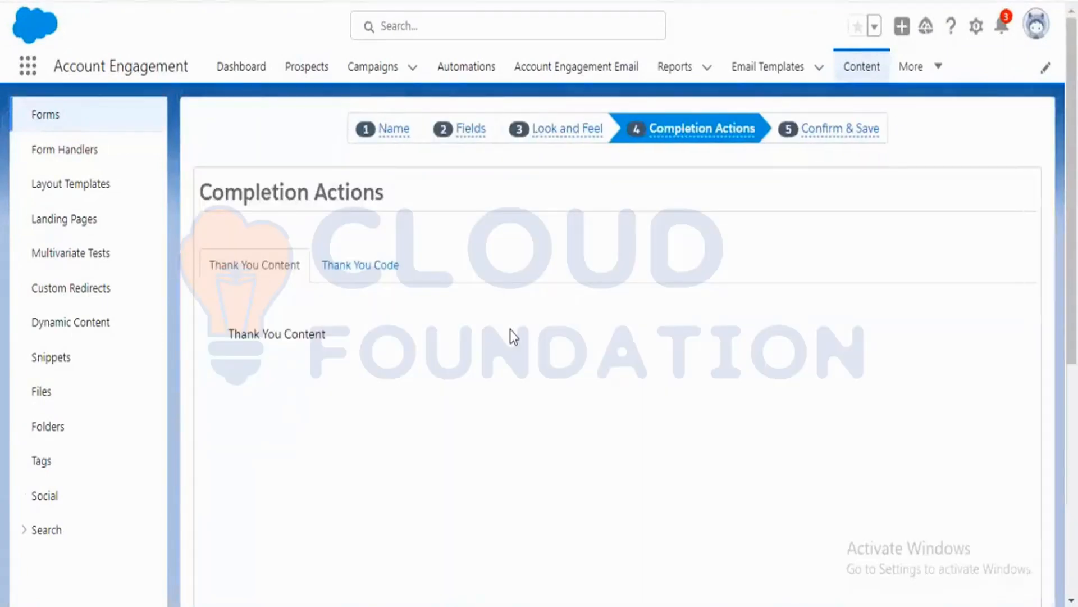
{"action": "scroll", "coordinate": [510, 329], "scroll_direction": "down", "scroll_amount": 2}
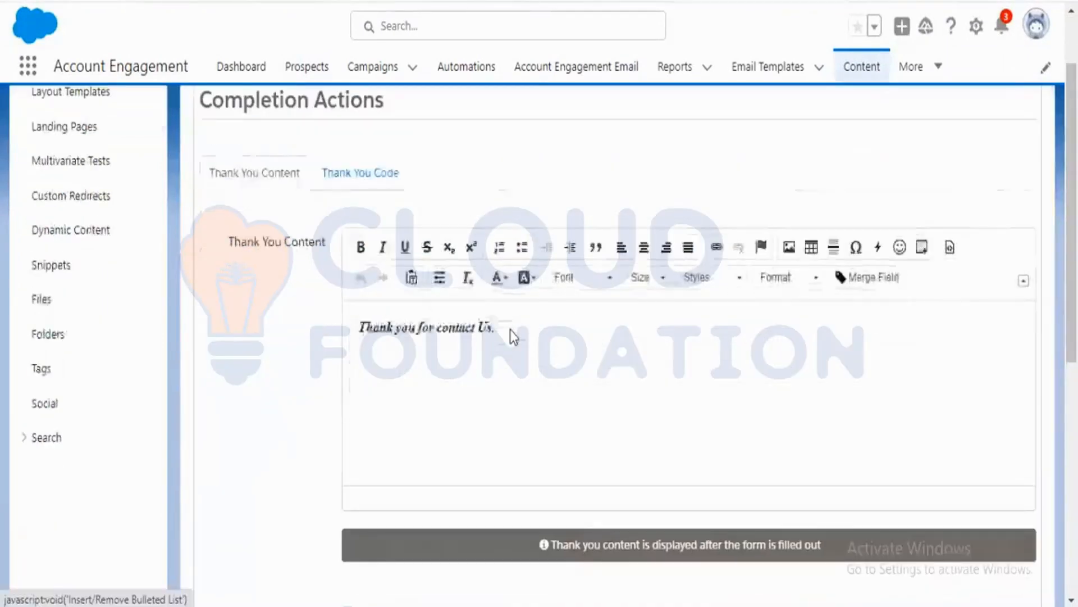
Compare the submitted form's thank-you page text with the Thank You Content in the editor and its source view.
{"action": "key", "text": "alt+Tab"}
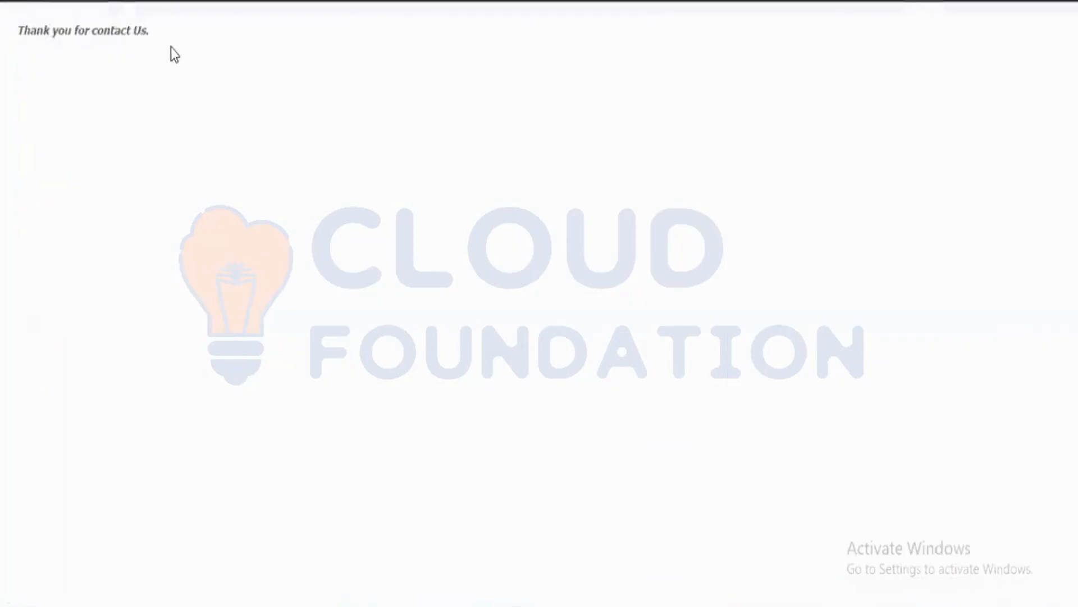
{"action": "left_click_drag", "start_coordinate": [149, 31], "coordinate": [28, 23]}
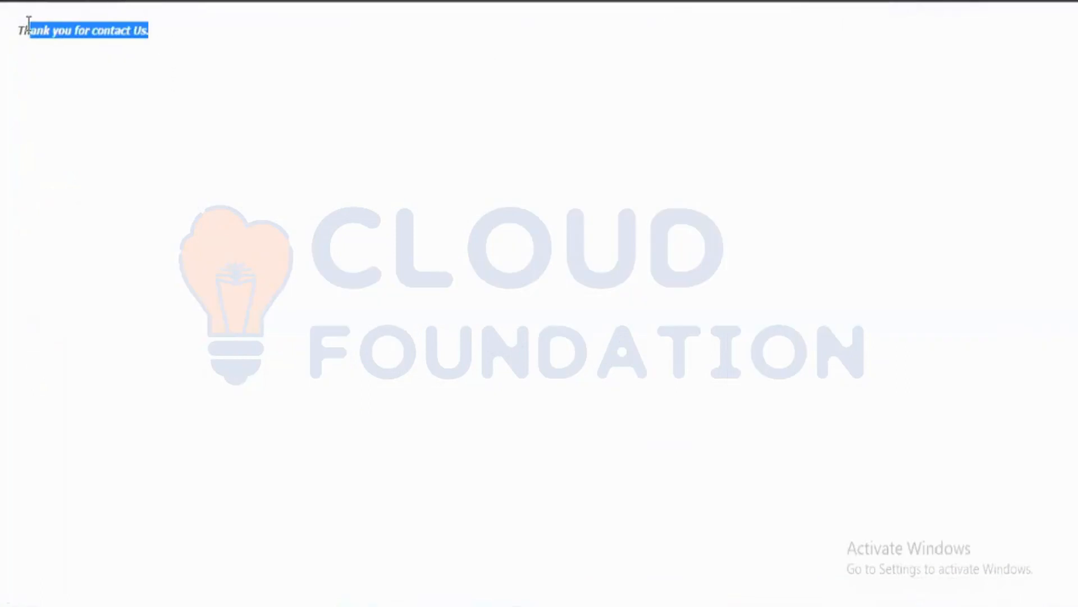
{"action": "left_click", "coordinate": [137, 138]}
{"action": "key", "text": "alt+Tab"}
{"action": "left_click_drag", "start_coordinate": [523, 336], "coordinate": [356, 328]}
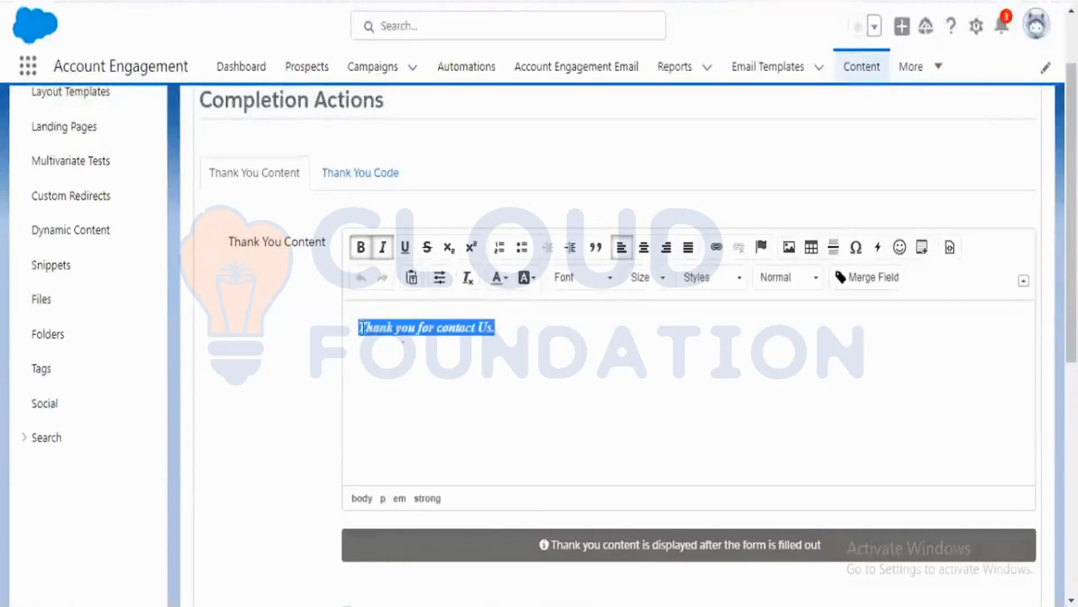
{"action": "left_click", "coordinate": [525, 345]}
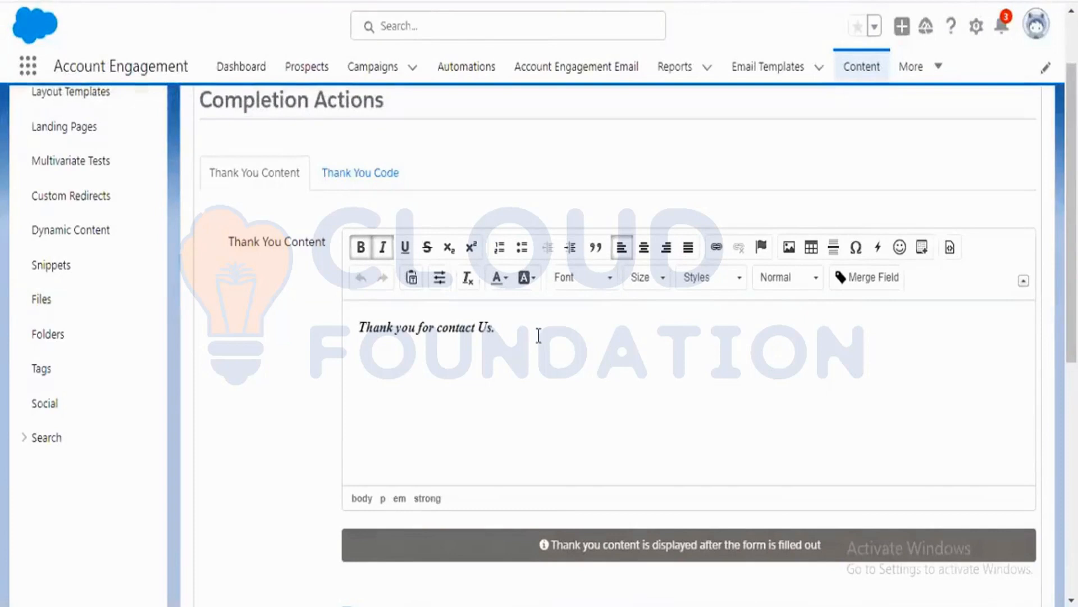
{"action": "key", "text": "Return"}
{"action": "left_click", "coordinate": [951, 253]}
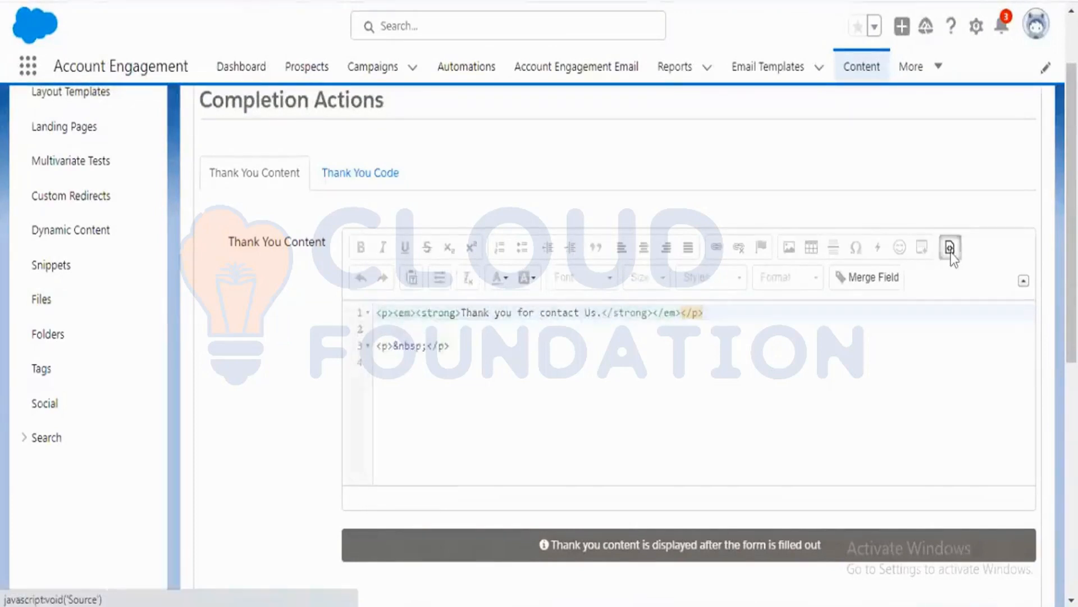
{"action": "left_click", "coordinate": [951, 248]}
{"action": "left_click", "coordinate": [786, 250]}
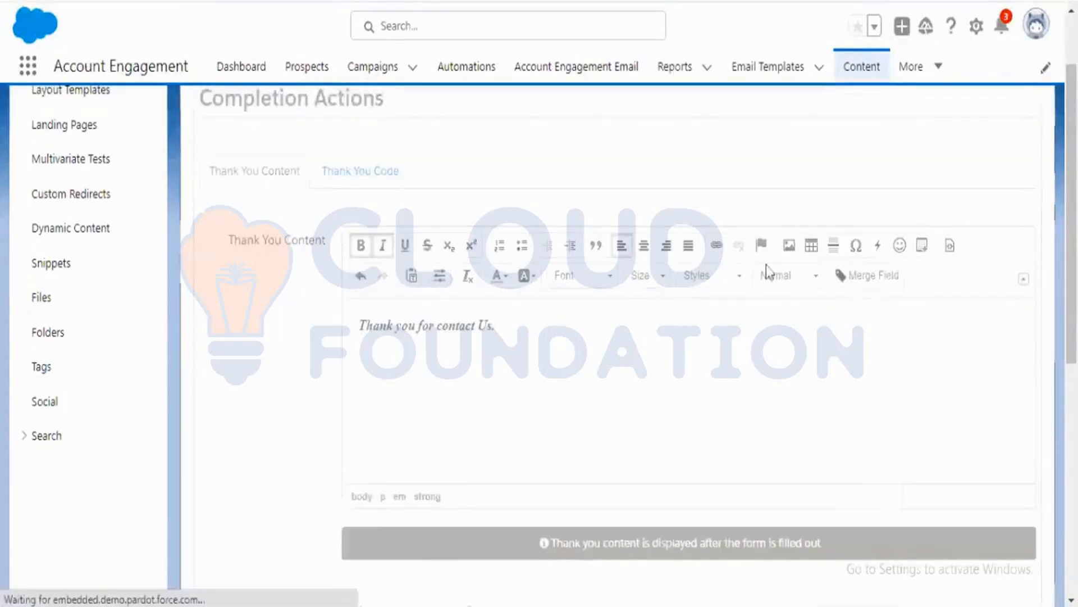
{"action": "scroll", "coordinate": [732, 366], "scroll_direction": "down", "scroll_amount": 2}
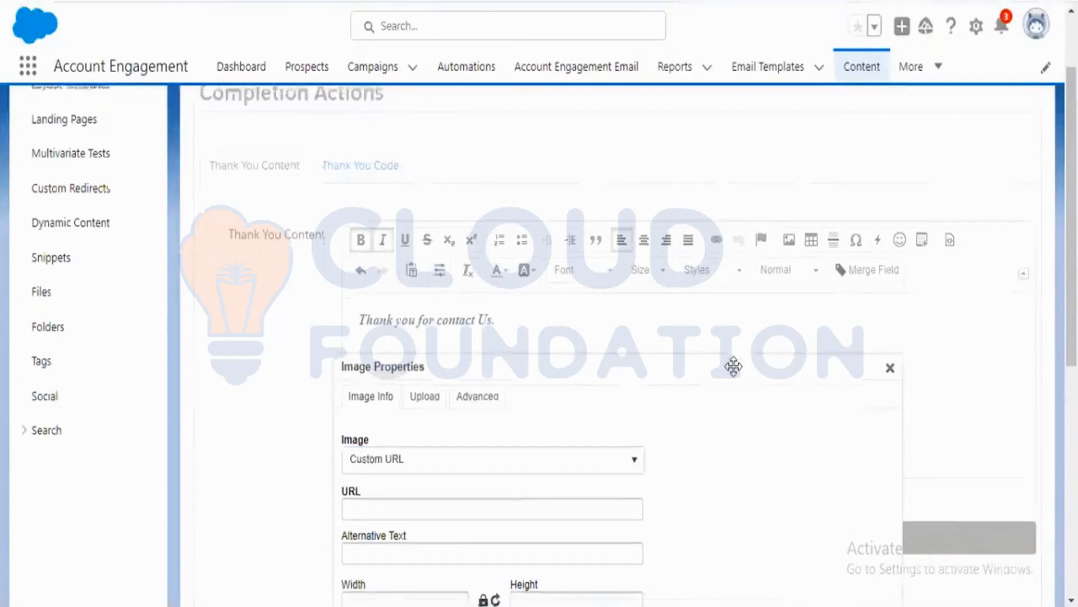
{"action": "scroll", "coordinate": [401, 325], "scroll_direction": "down", "scroll_amount": 2}
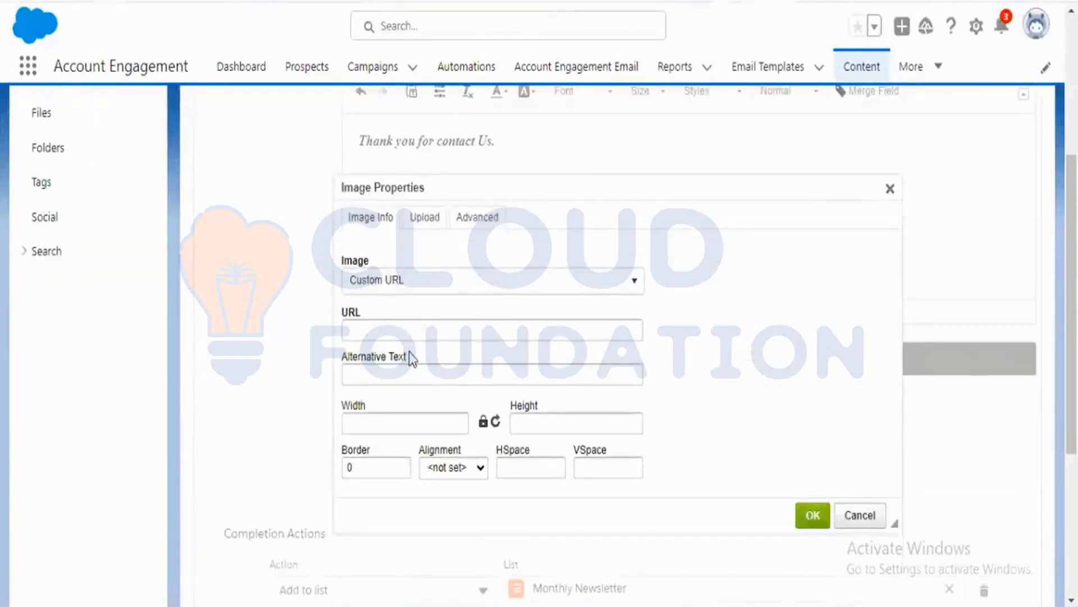
{"action": "left_click", "coordinate": [428, 332]}
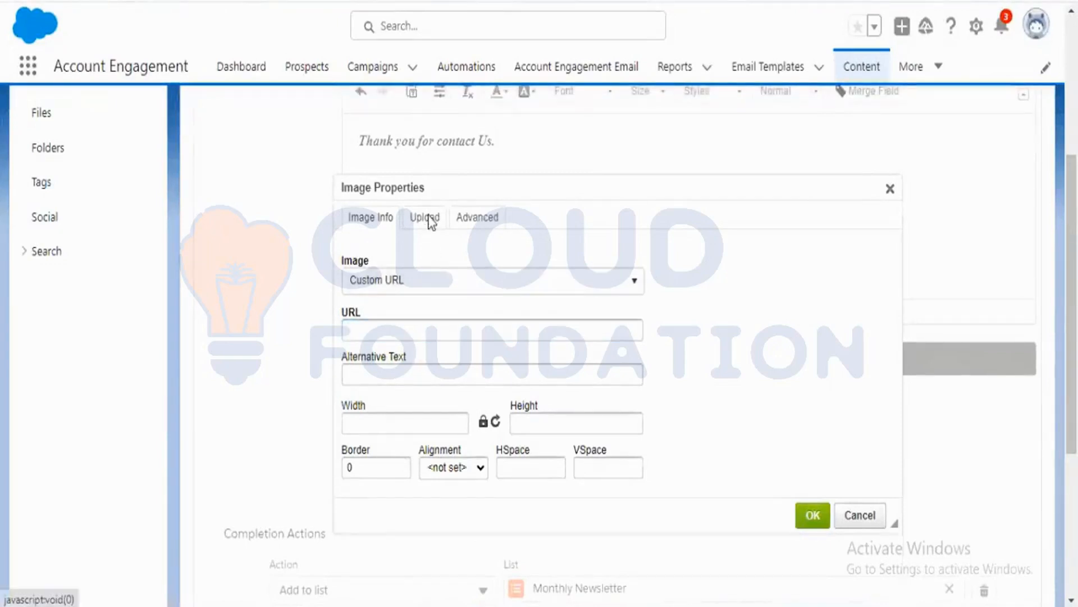
{"action": "left_click", "coordinate": [426, 220]}
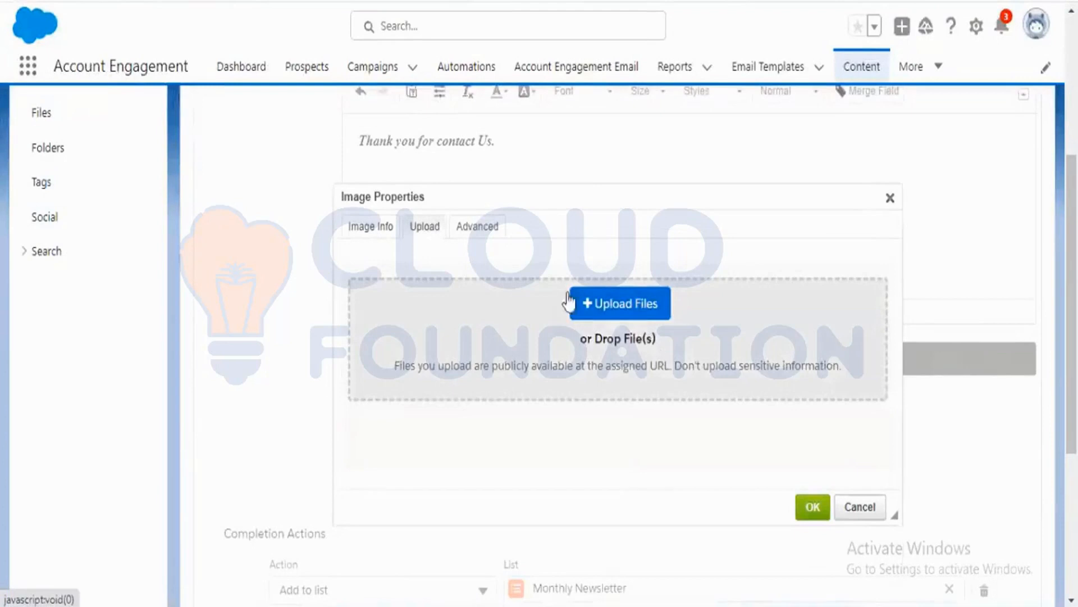
{"action": "left_click", "coordinate": [470, 225]}
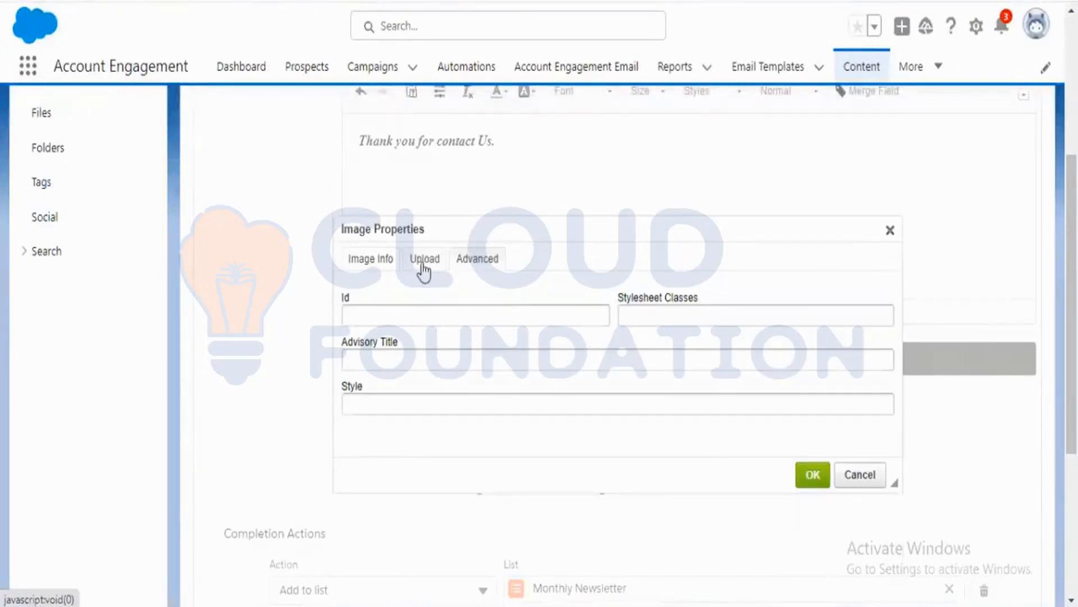
{"action": "left_click", "coordinate": [648, 308]}
{"action": "left_click", "coordinate": [513, 319]}
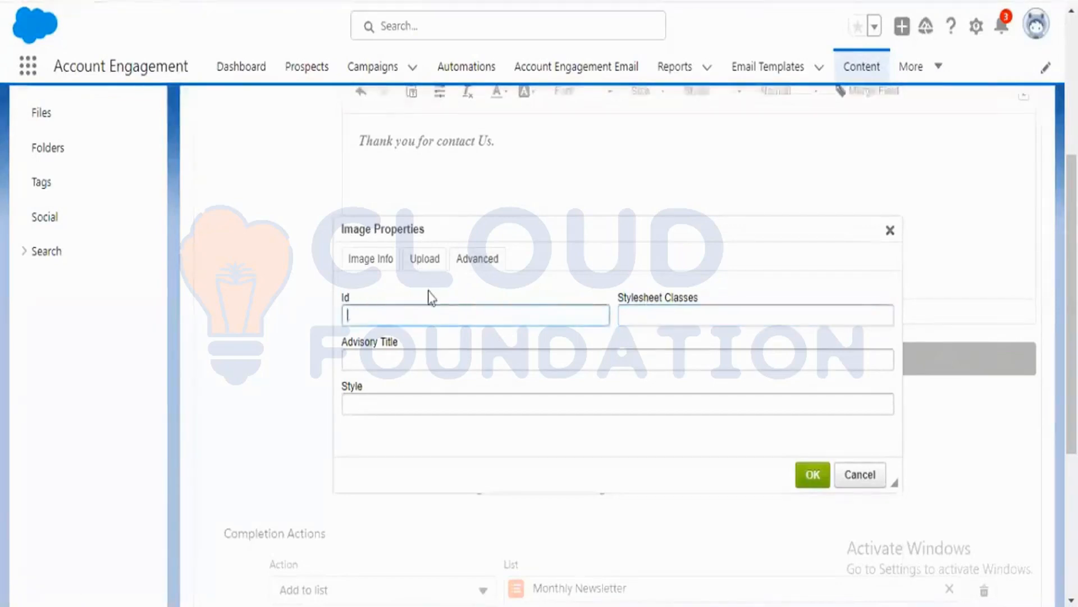
{"action": "left_click", "coordinate": [421, 261]}
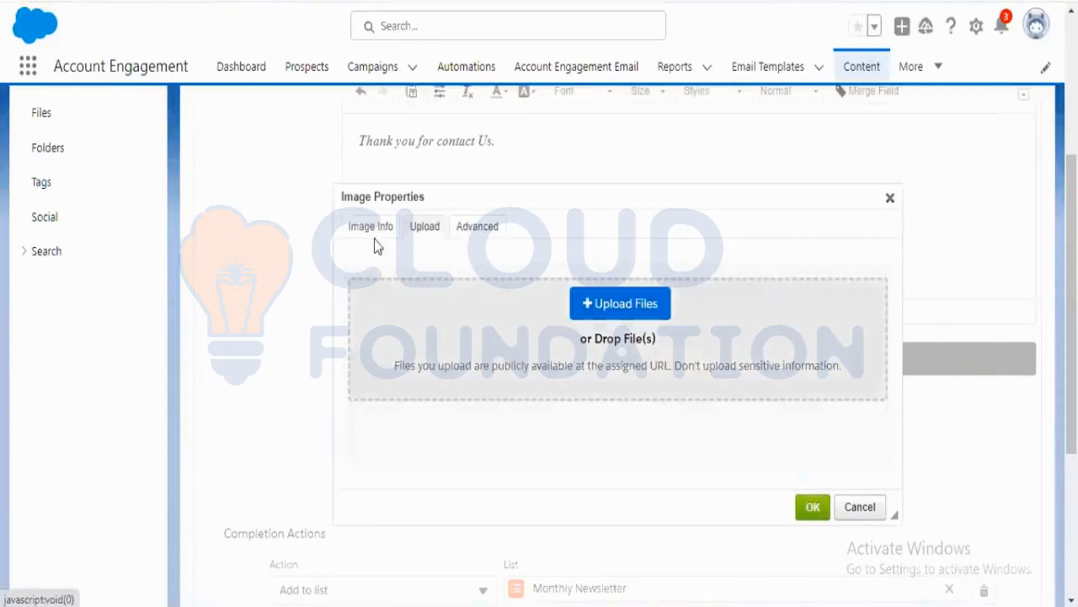
{"action": "left_click", "coordinate": [890, 197]}
Review the Thank You Content text and the completion actions below it.
{"action": "scroll", "coordinate": [616, 359], "scroll_direction": "up", "scroll_amount": 5}
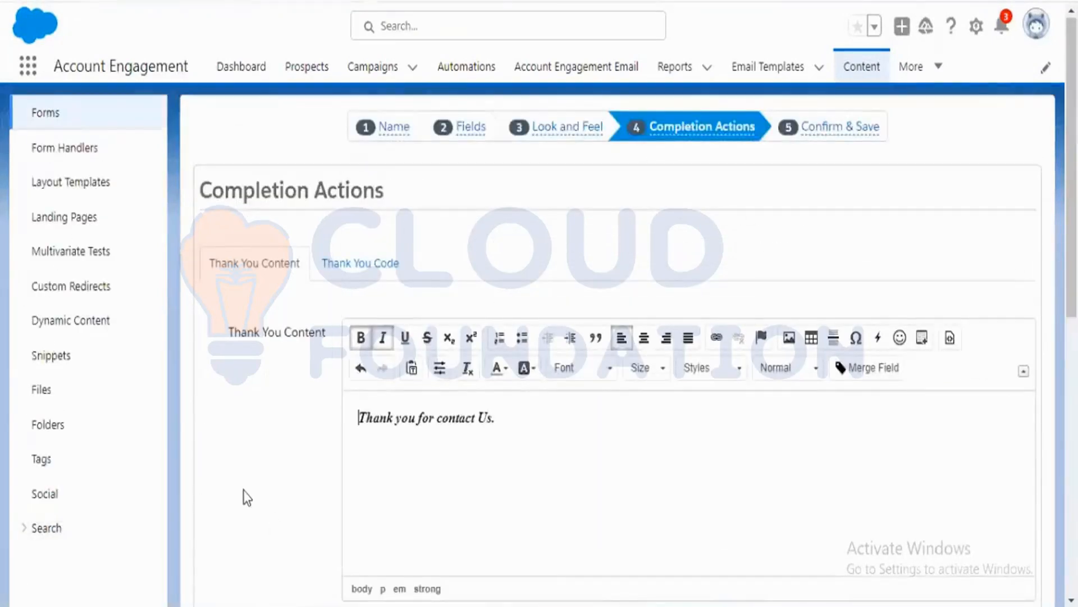
{"action": "scroll", "coordinate": [256, 495], "scroll_direction": "down", "scroll_amount": 2}
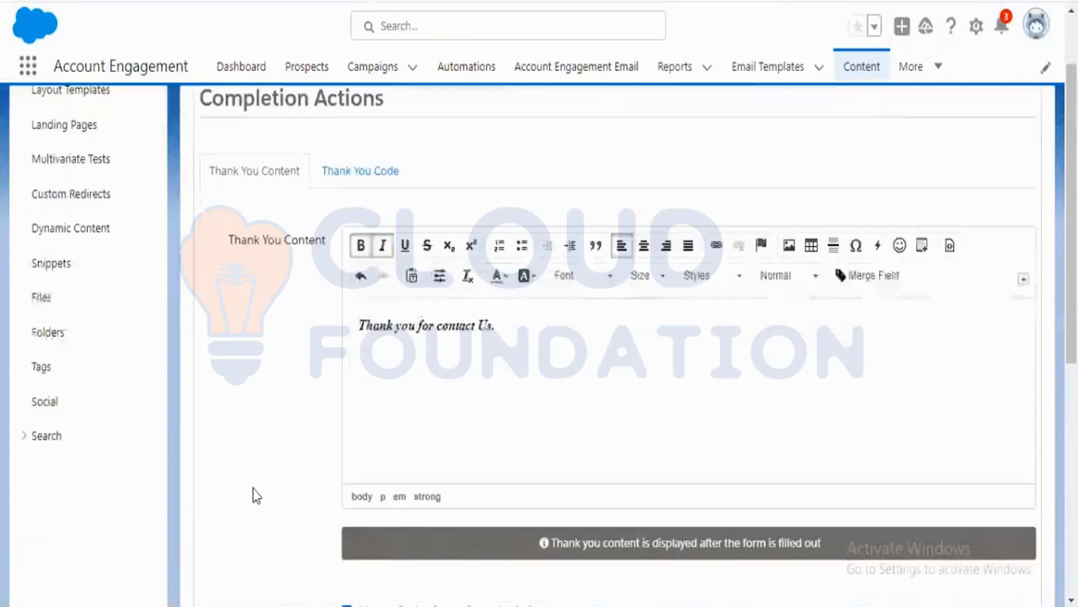
{"action": "left_click_drag", "start_coordinate": [534, 330], "coordinate": [358, 324]}
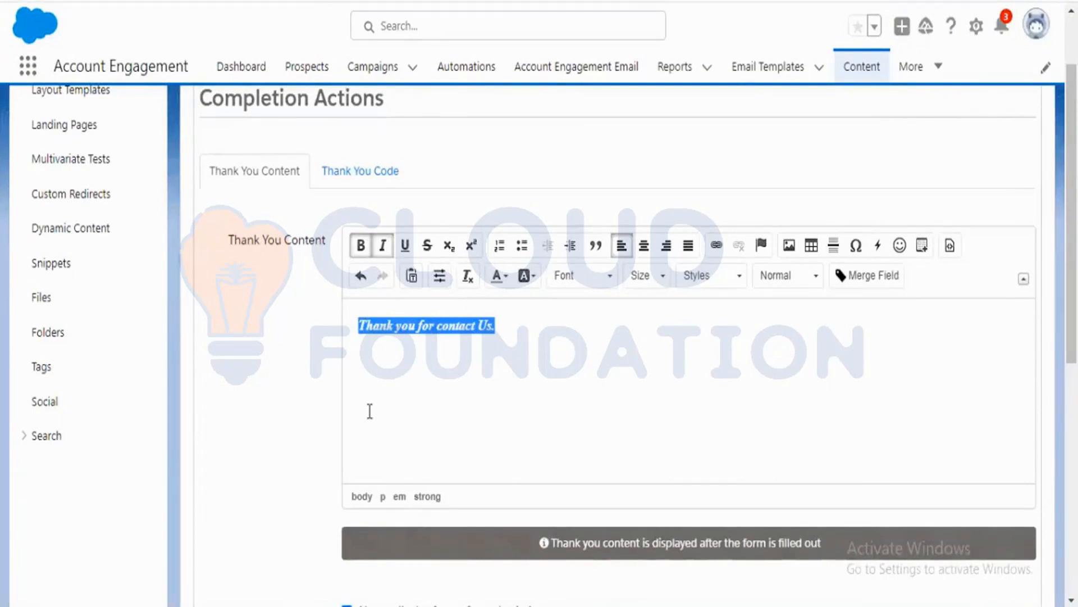
{"action": "left_click", "coordinate": [306, 427]}
{"action": "scroll", "coordinate": [306, 427], "scroll_direction": "down", "scroll_amount": 4}
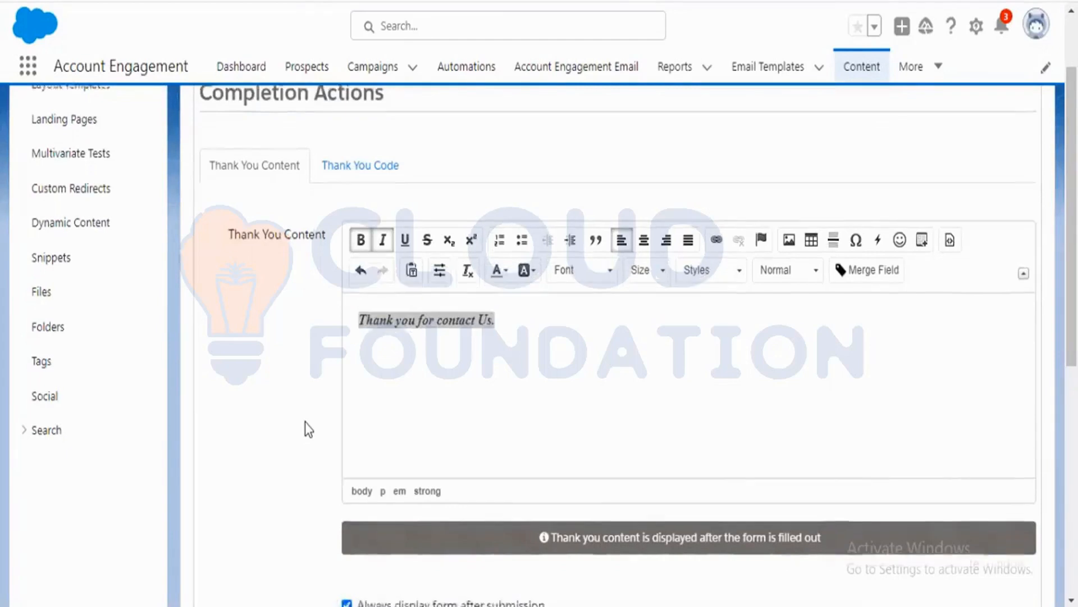
{"action": "scroll", "coordinate": [286, 433], "scroll_direction": "down", "scroll_amount": 2}
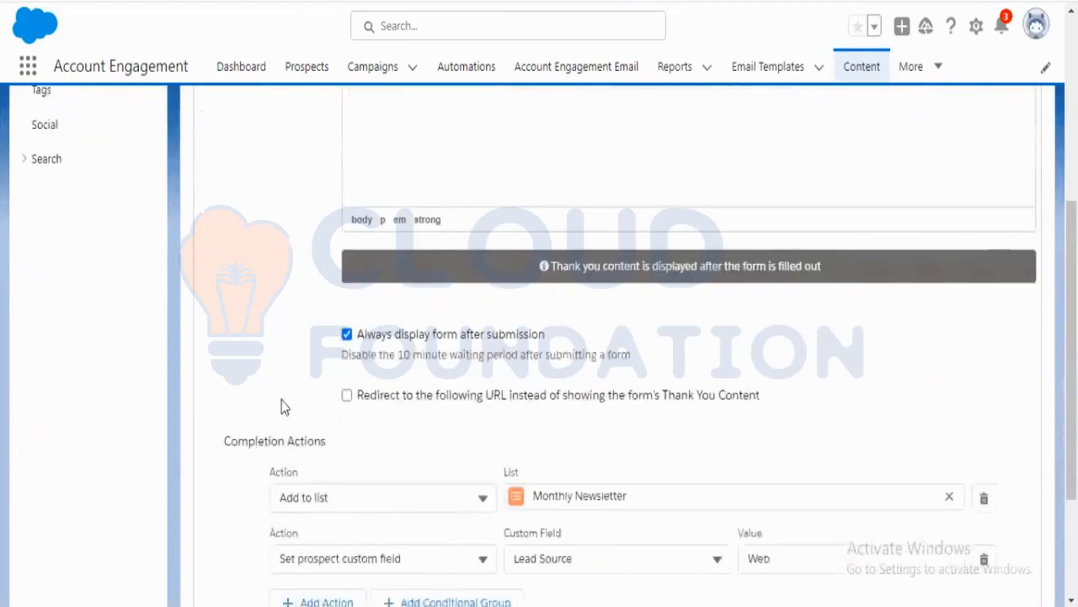
{"action": "scroll", "coordinate": [281, 400], "scroll_direction": "down", "scroll_amount": 2}
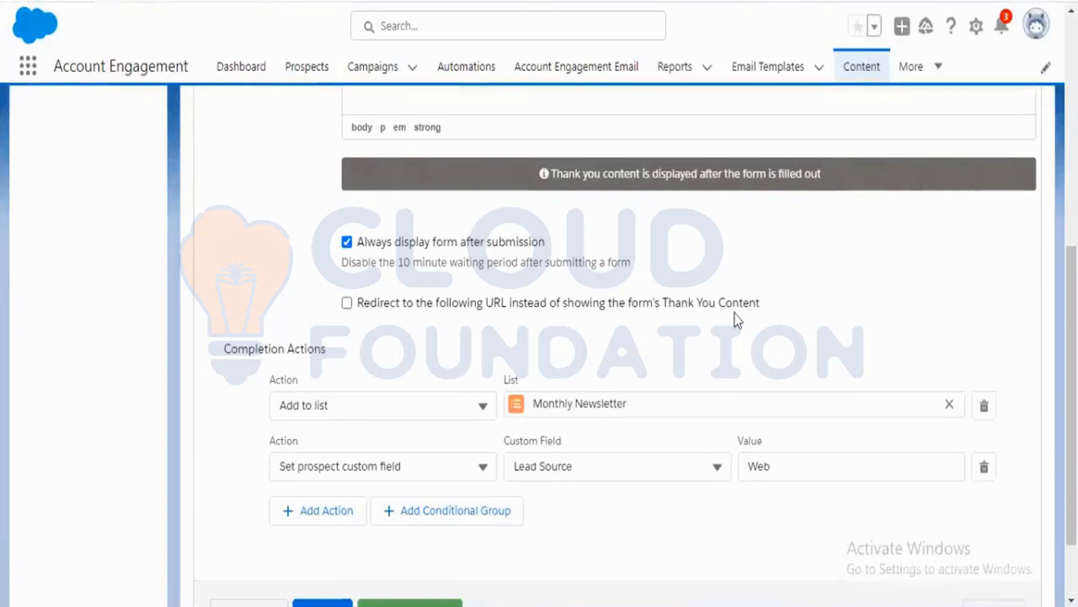
{"action": "scroll", "coordinate": [691, 320], "scroll_direction": "up", "scroll_amount": 6}
{"action": "left_click_drag", "start_coordinate": [513, 319], "coordinate": [332, 321]}
{"action": "left_click", "coordinate": [259, 343]}
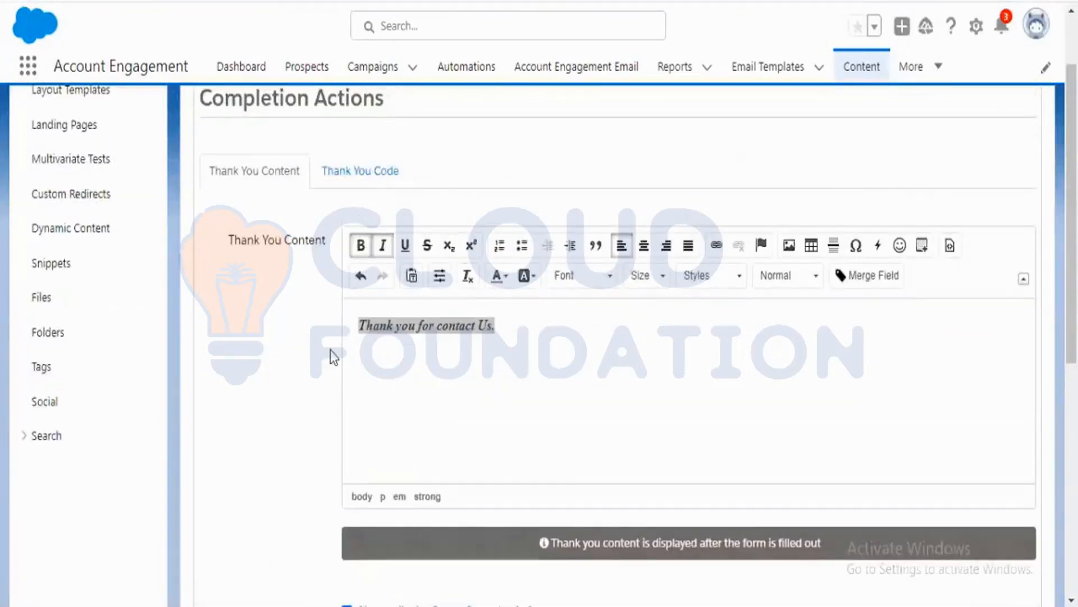
{"action": "scroll", "coordinate": [381, 385], "scroll_direction": "down", "scroll_amount": 2}
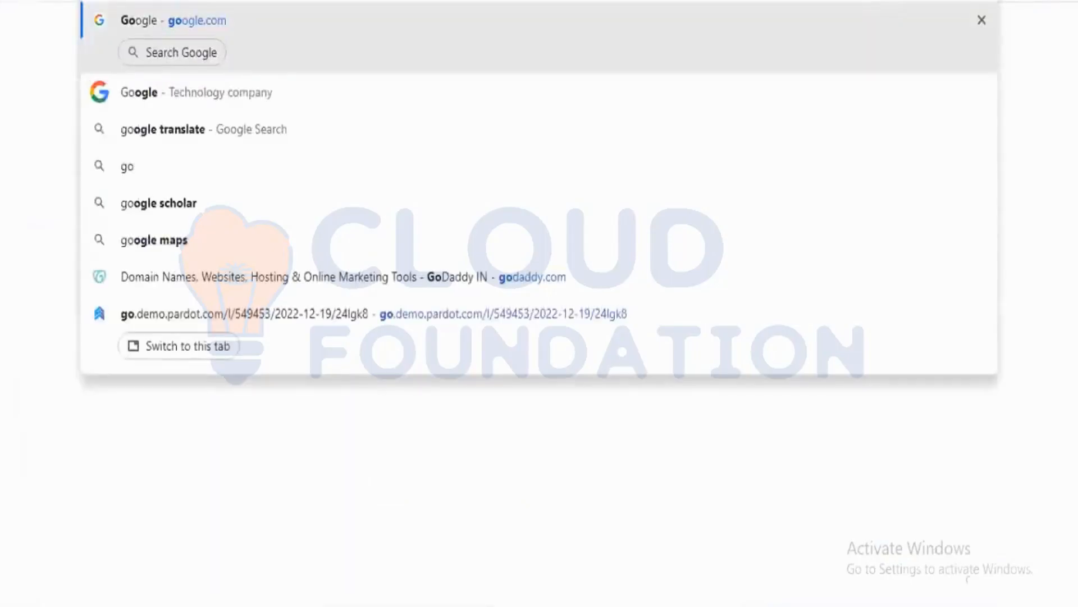
{"action": "key", "text": "Return"}
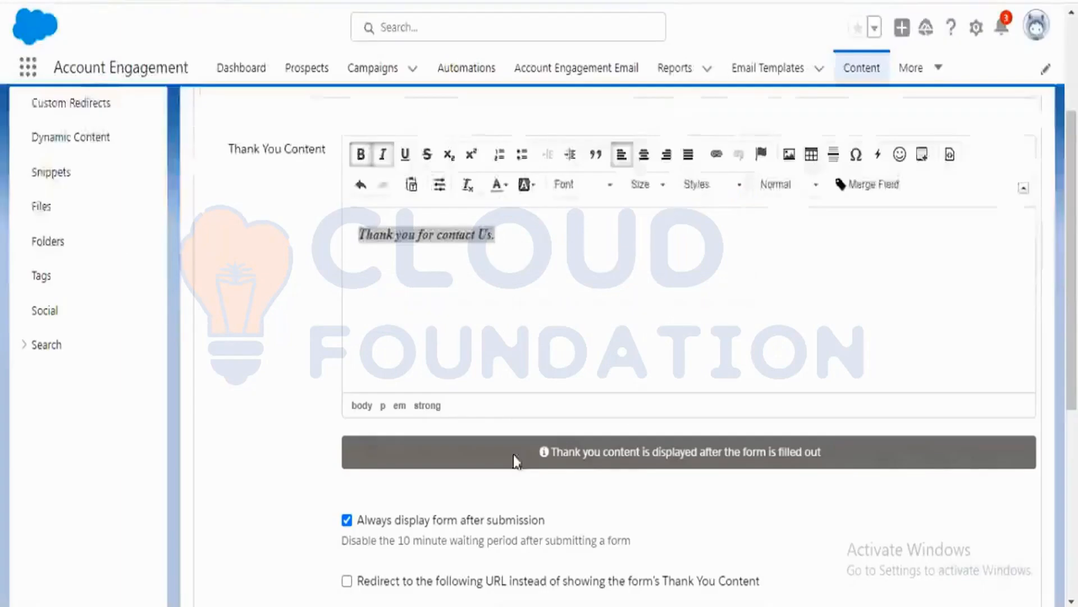
{"action": "scroll", "coordinate": [513, 457], "scroll_direction": "down", "scroll_amount": 5}
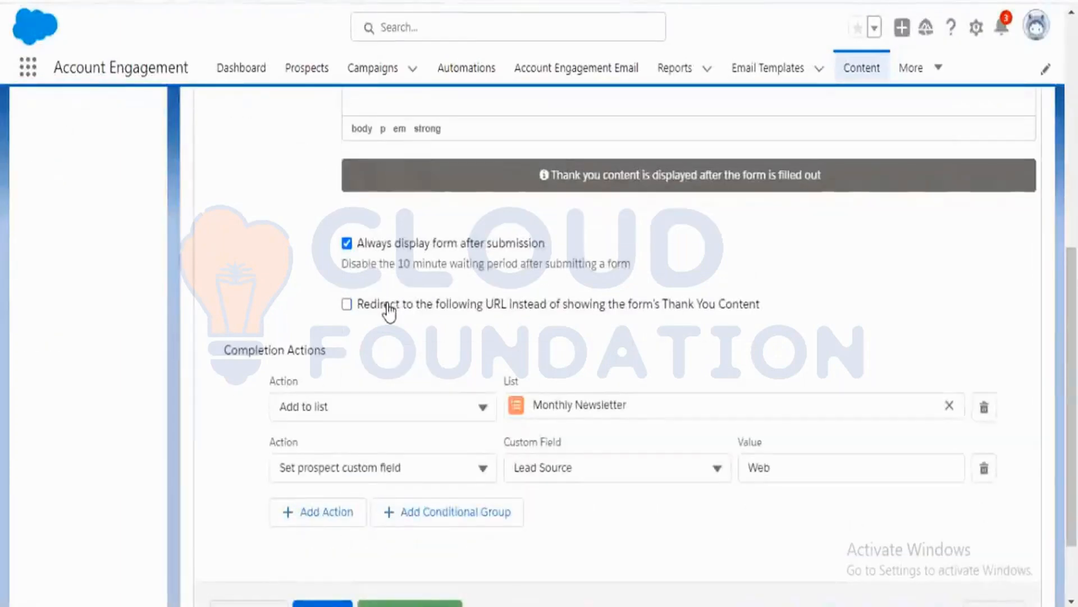
{"action": "left_click", "coordinate": [387, 307]}
{"action": "left_click", "coordinate": [414, 357]}
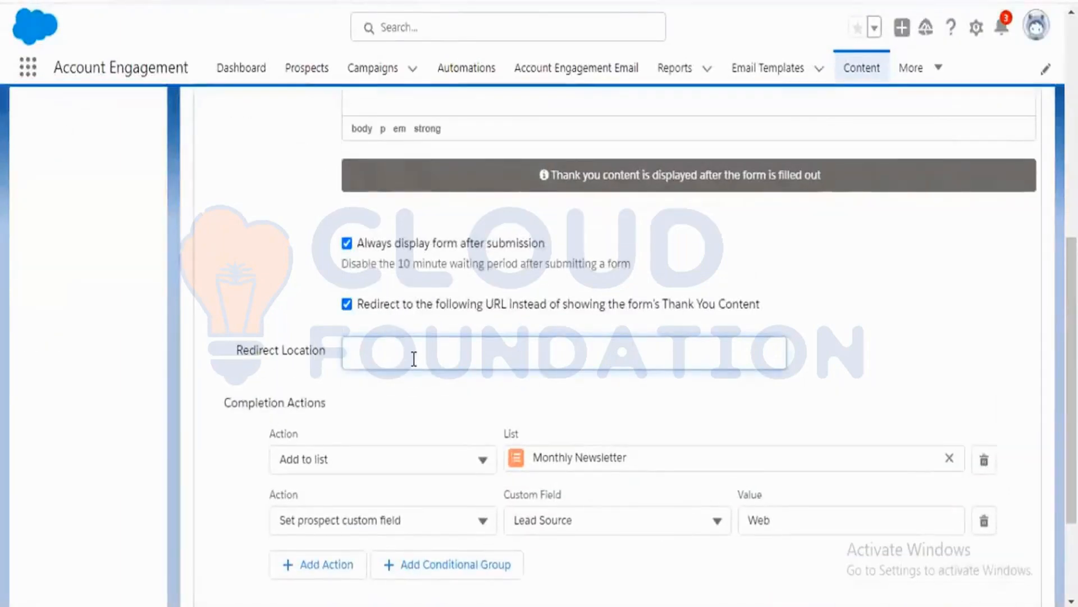
{"action": "type", "text": "https://www.google.com/"}
{"action": "left_click", "coordinate": [379, 422]}
{"action": "scroll", "coordinate": [385, 419], "scroll_direction": "down", "scroll_amount": 3}
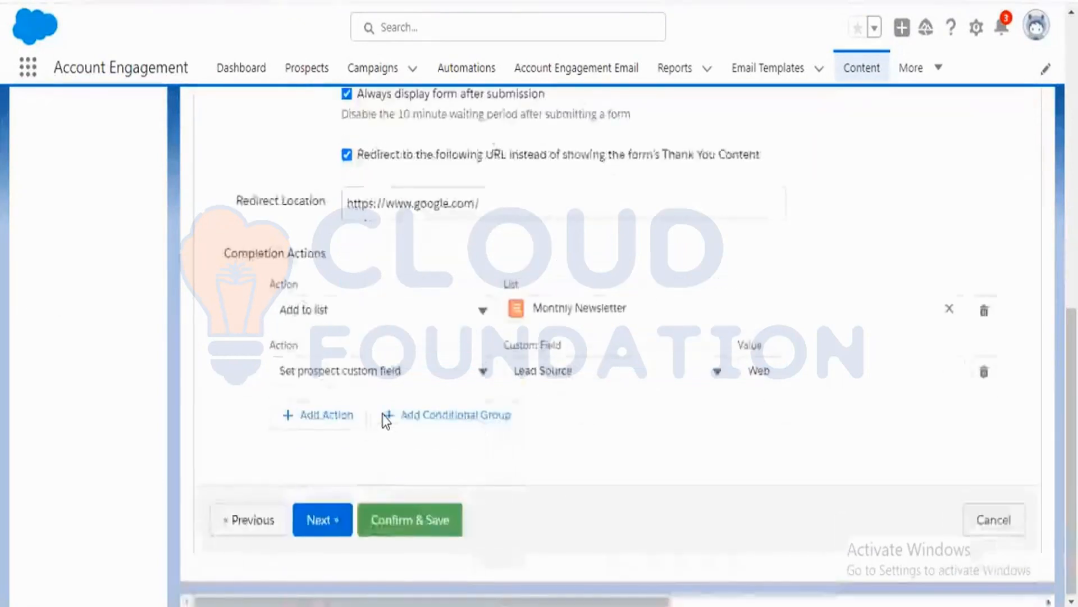
{"action": "left_click", "coordinate": [392, 527]}
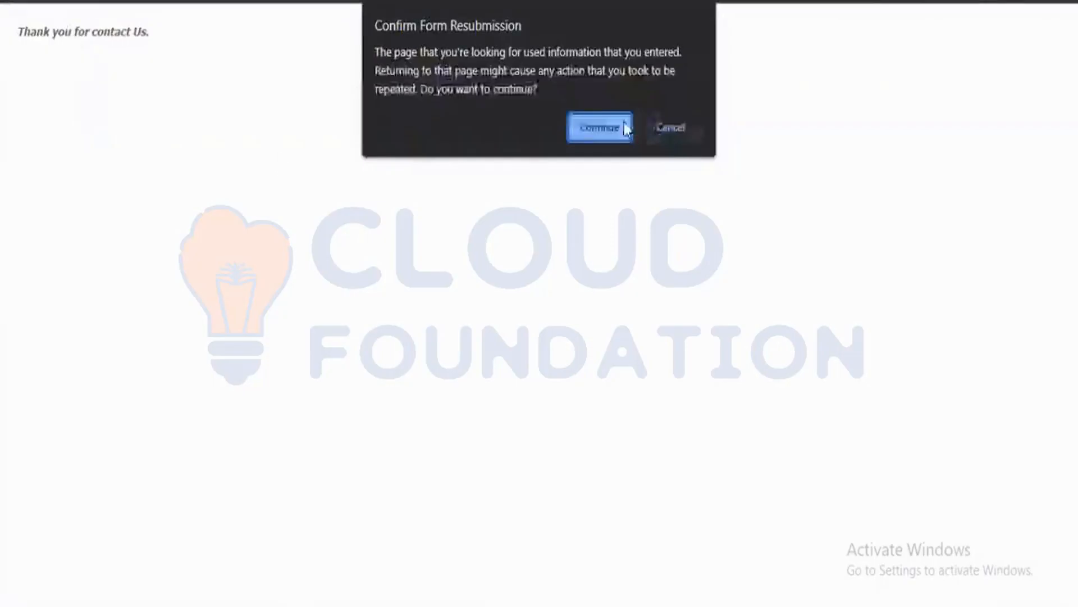
Reload the LP form page in the browser and submit the filled-in form again.
{"action": "left_click", "coordinate": [691, 133]}
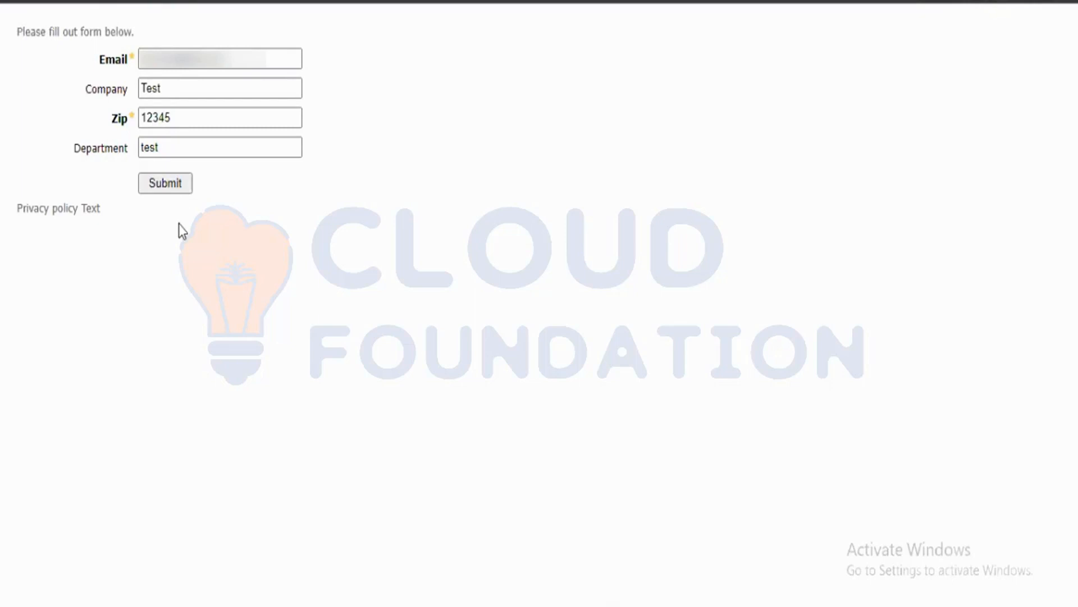
{"action": "left_click", "coordinate": [170, 187]}
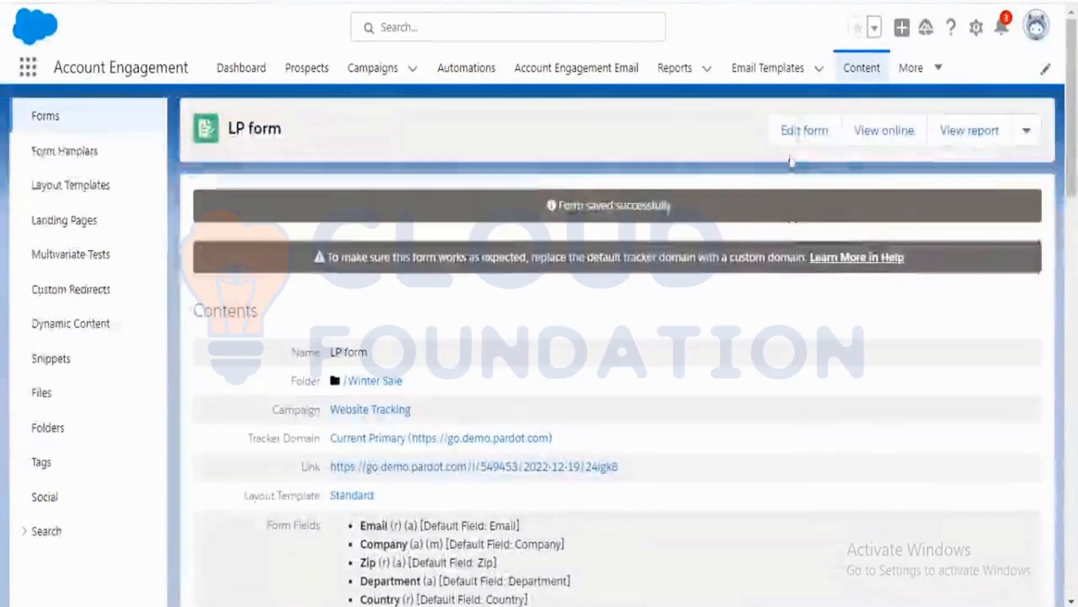
Open the LP form for editing at its Completion Actions stage and review the Thank You Content, redirect and actions.
{"action": "left_click", "coordinate": [798, 137]}
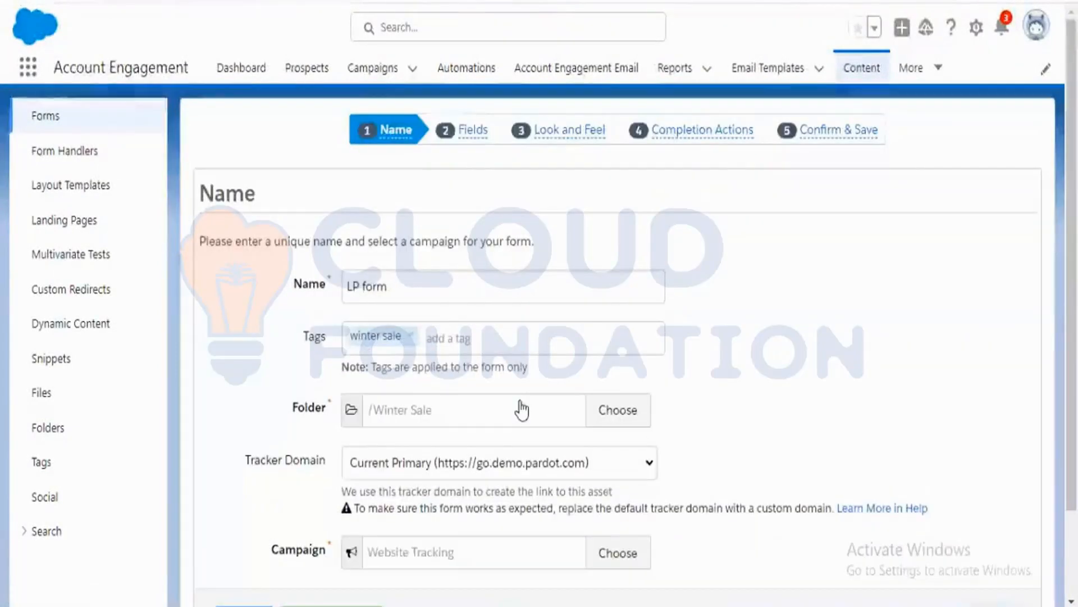
{"action": "left_click", "coordinate": [677, 139]}
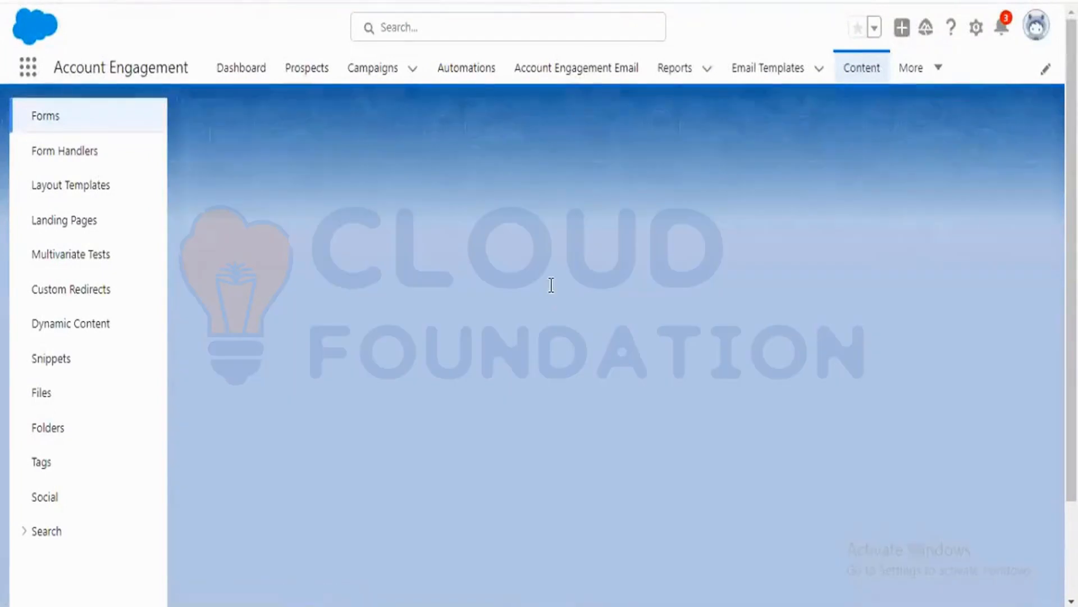
{"action": "scroll", "coordinate": [552, 284], "scroll_direction": "down", "scroll_amount": 3}
{"action": "scroll", "coordinate": [552, 285], "scroll_direction": "up", "scroll_amount": 2}
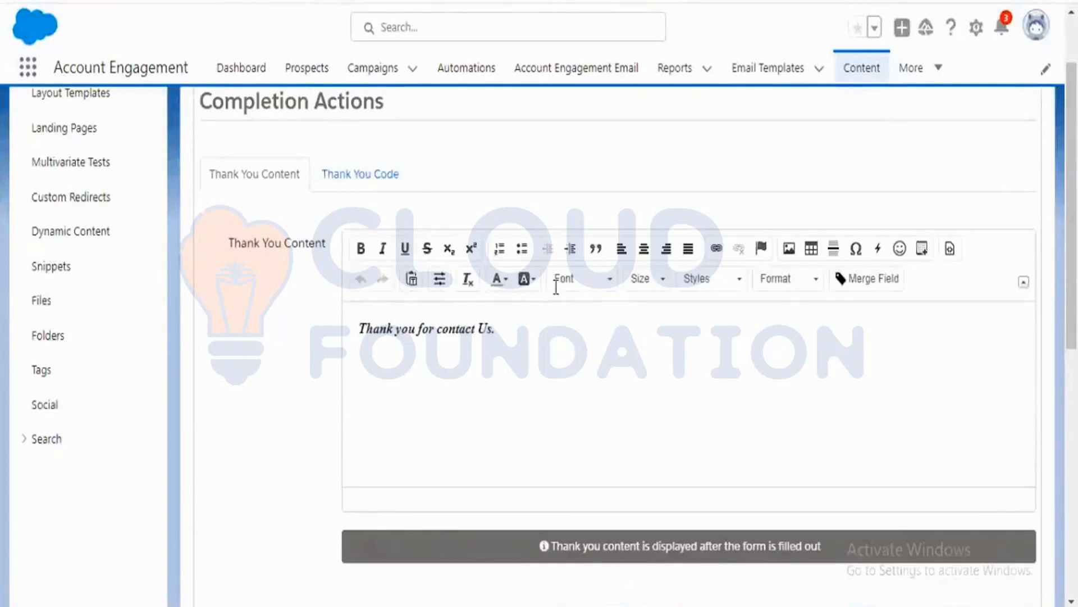
{"action": "left_click", "coordinate": [543, 331]}
{"action": "key", "text": "Return"}
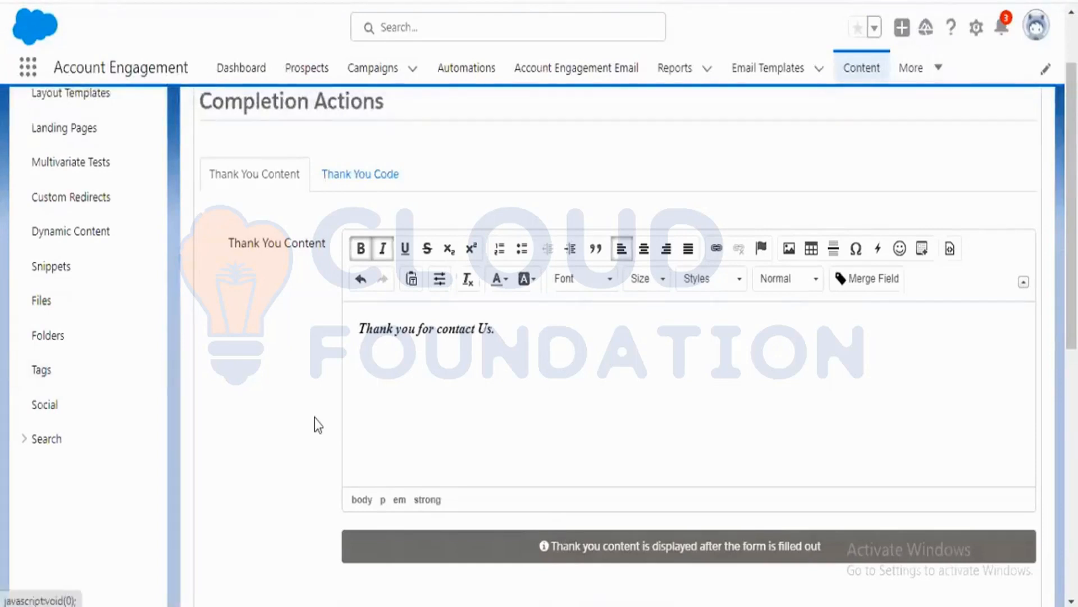
{"action": "scroll", "coordinate": [314, 417], "scroll_direction": "down", "scroll_amount": 5}
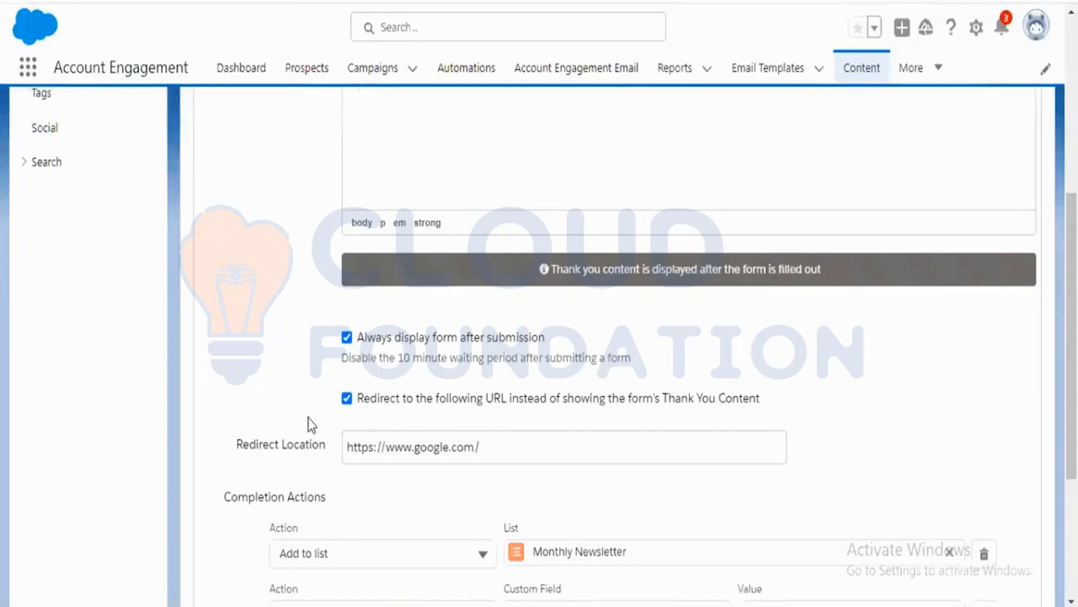
{"action": "scroll", "coordinate": [311, 426], "scroll_direction": "down", "scroll_amount": 2}
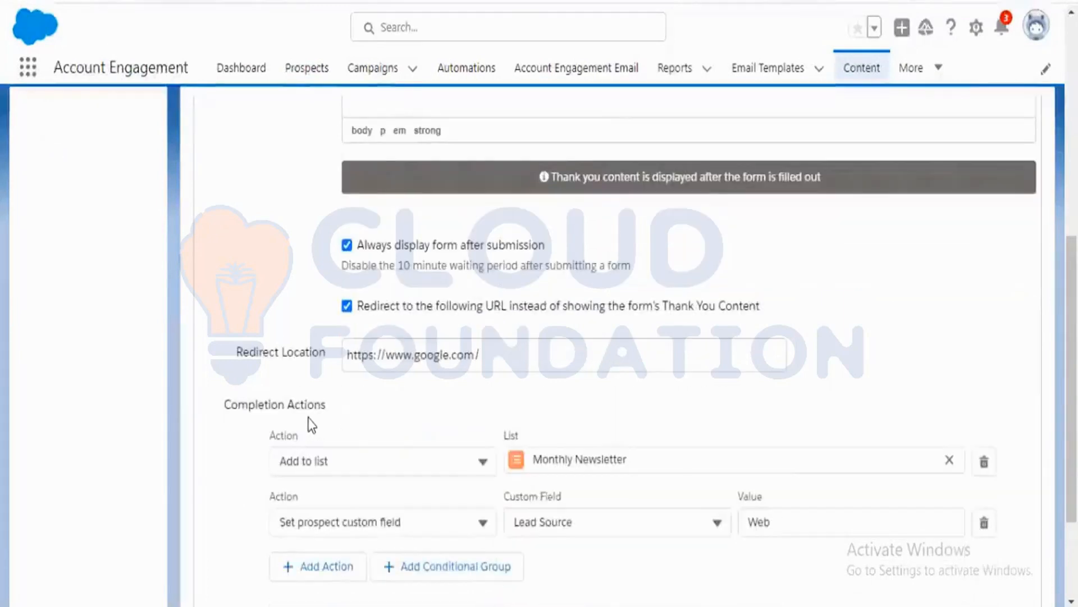
{"action": "scroll", "coordinate": [305, 421], "scroll_direction": "down", "scroll_amount": 2}
{"action": "scroll", "coordinate": [305, 422], "scroll_direction": "up", "scroll_amount": 10}
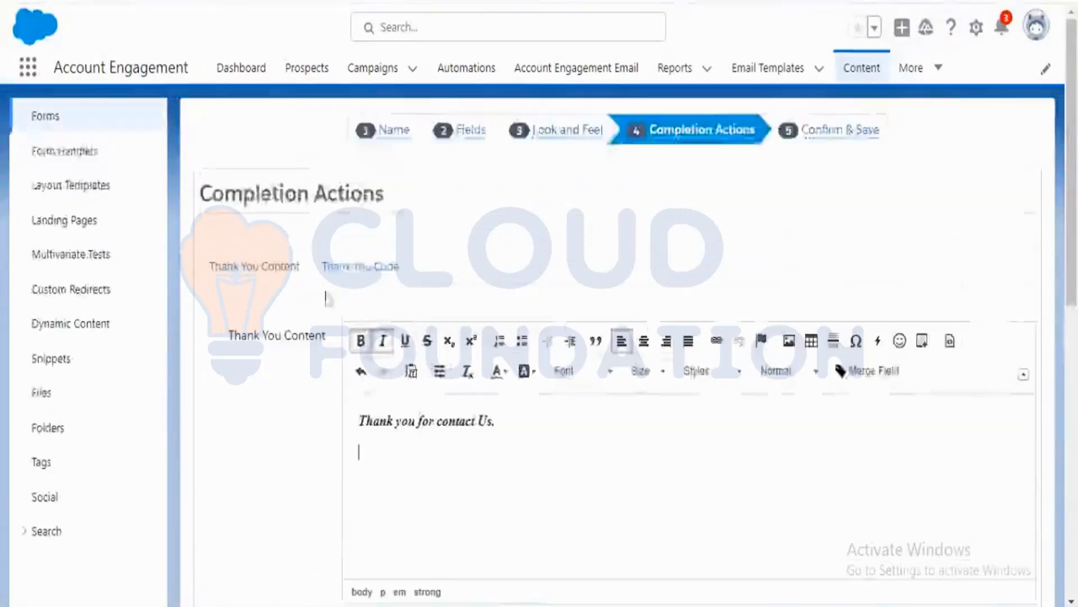
Switch to the Thank You Code tab and review its code box together with the redirect and completion actions.
{"action": "left_click", "coordinate": [383, 276]}
{"action": "scroll", "coordinate": [234, 384], "scroll_direction": "down", "scroll_amount": 4}
{"action": "left_click", "coordinate": [383, 337]}
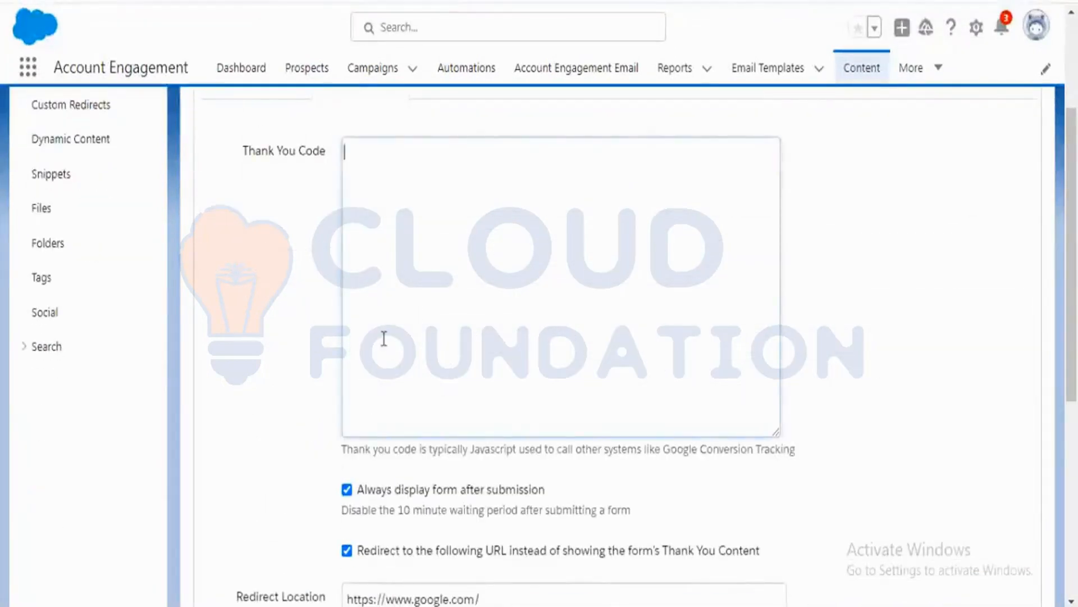
{"action": "scroll", "coordinate": [278, 377], "scroll_direction": "up", "scroll_amount": 2}
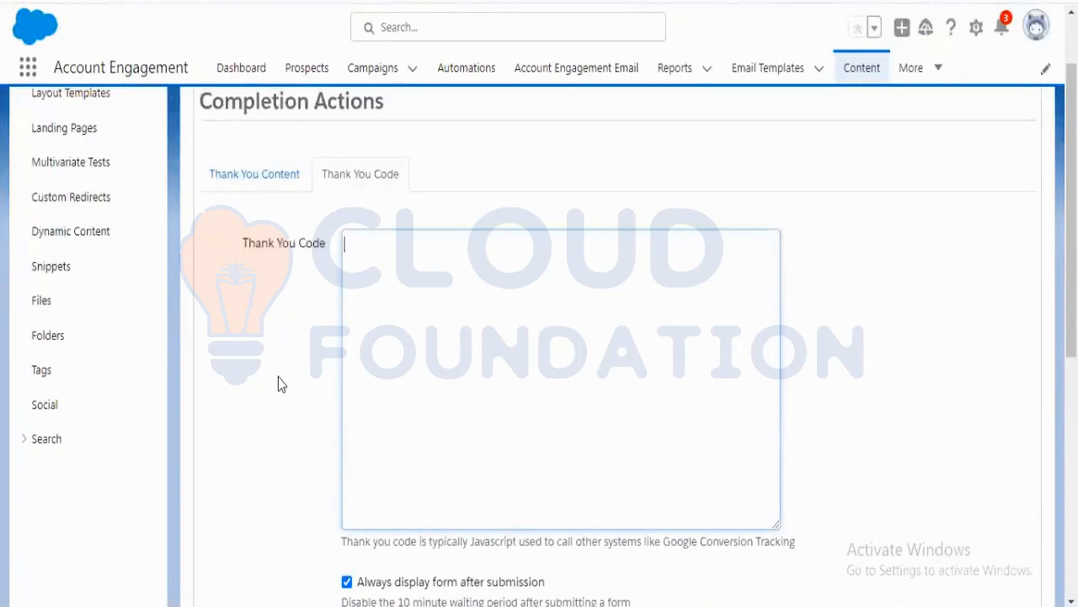
{"action": "scroll", "coordinate": [282, 385], "scroll_direction": "down", "scroll_amount": 3}
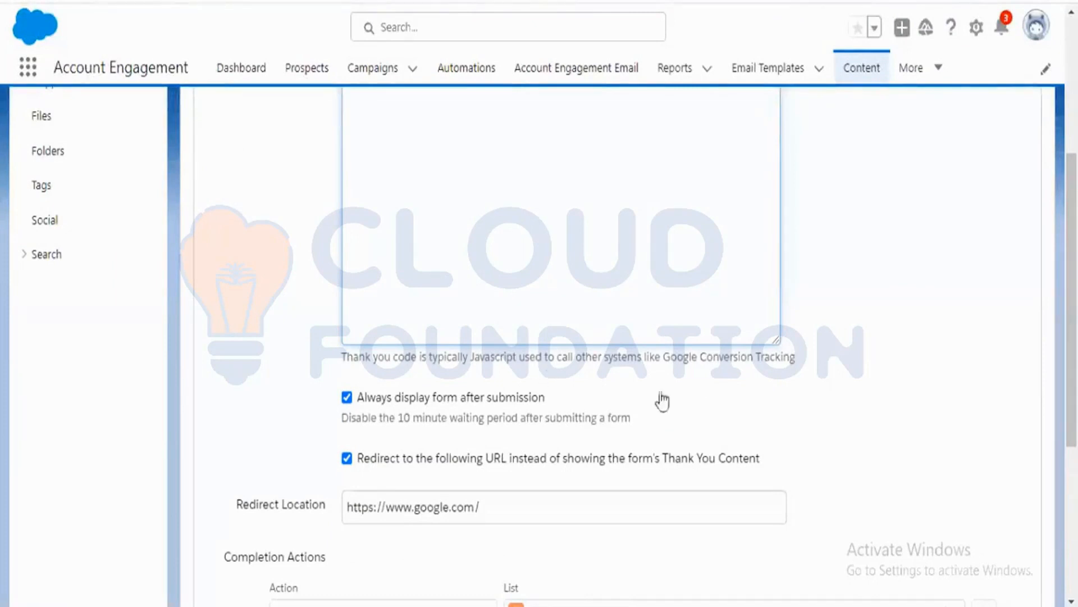
{"action": "scroll", "coordinate": [669, 403], "scroll_direction": "up", "scroll_amount": 3}
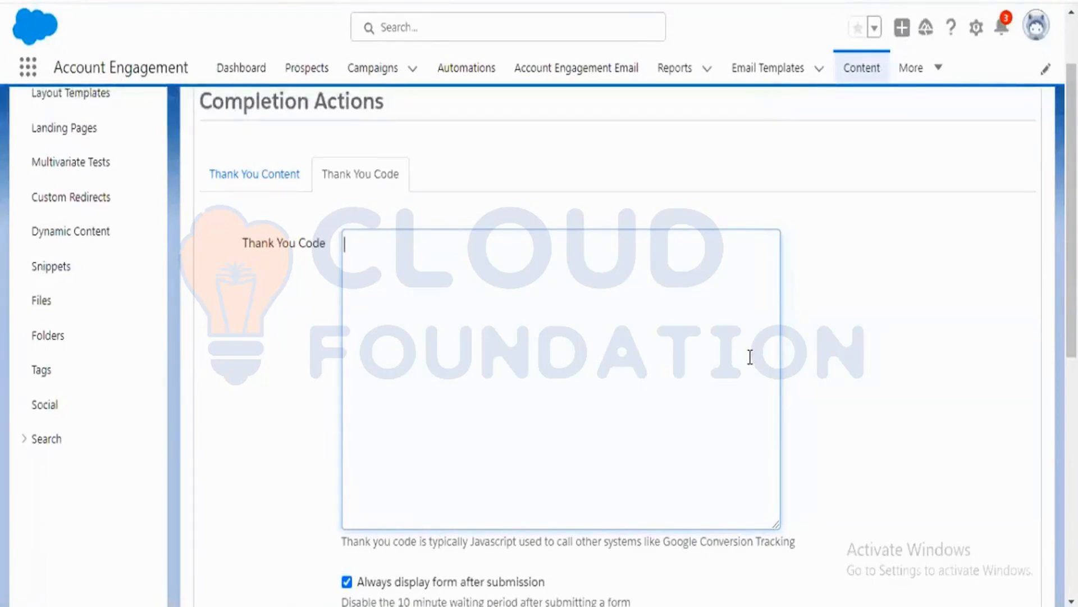
{"action": "scroll", "coordinate": [750, 357], "scroll_direction": "down", "scroll_amount": 6}
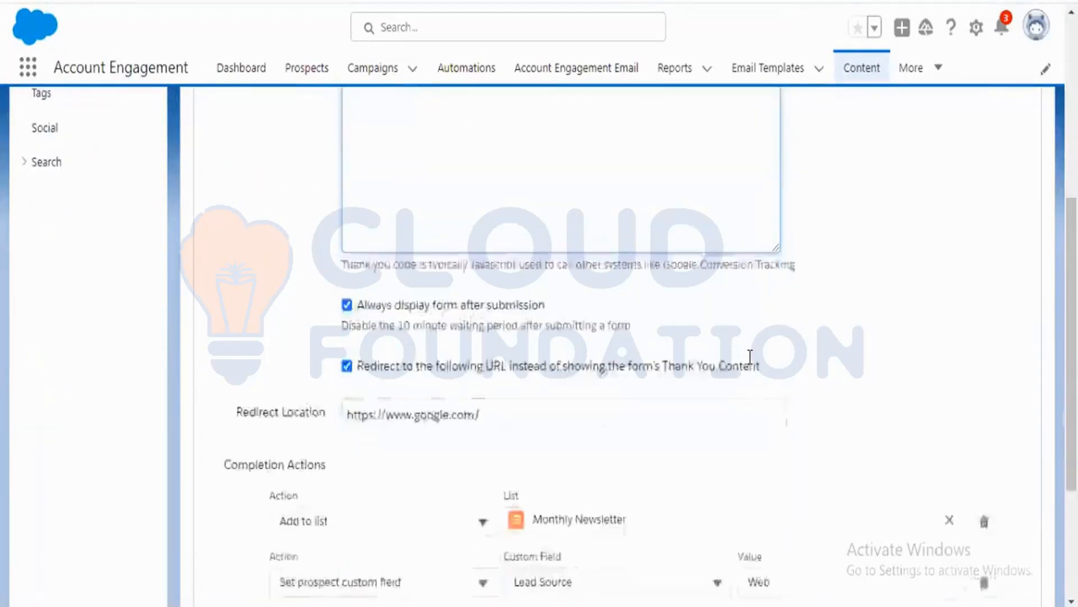
{"action": "scroll", "coordinate": [807, 339], "scroll_direction": "up", "scroll_amount": 4}
{"action": "scroll", "coordinate": [806, 337], "scroll_direction": "up", "scroll_amount": 2}
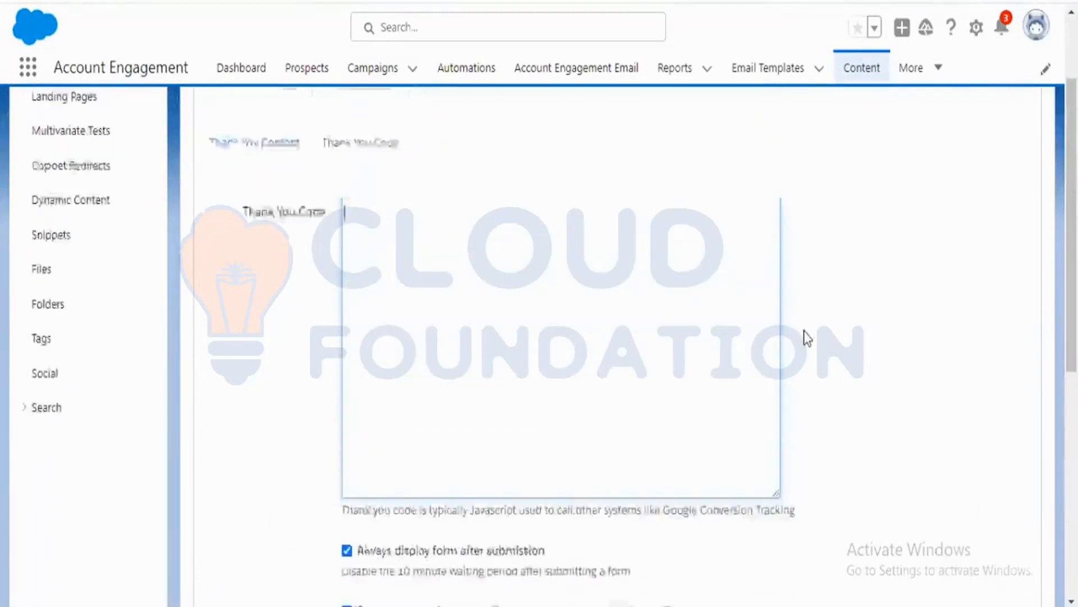
{"action": "left_click", "coordinate": [666, 318]}
{"action": "left_click", "coordinate": [878, 320]}
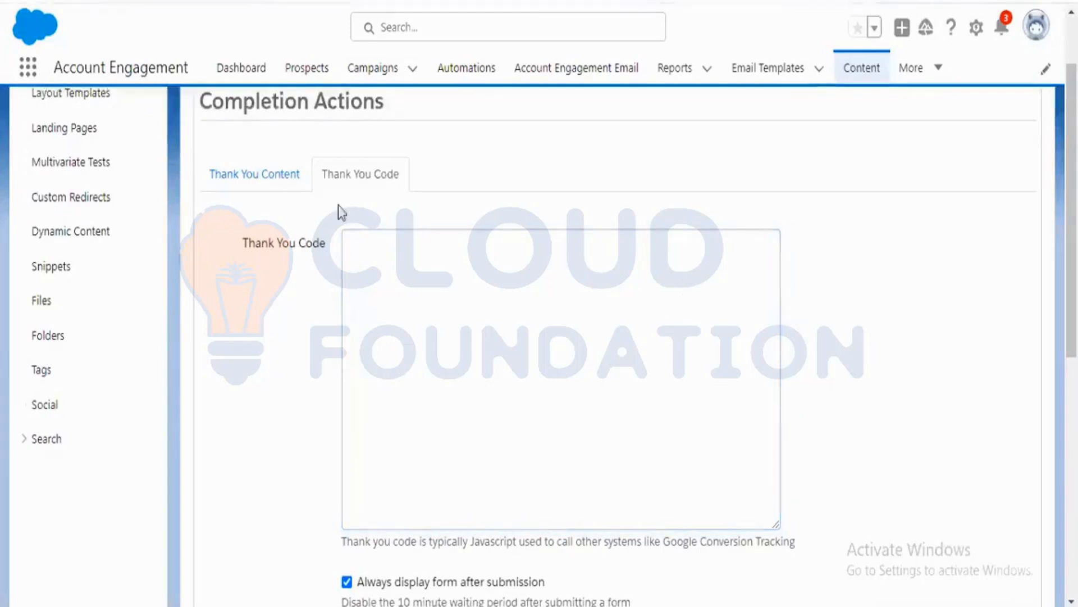
{"action": "scroll", "coordinate": [285, 416], "scroll_direction": "down", "scroll_amount": 5}
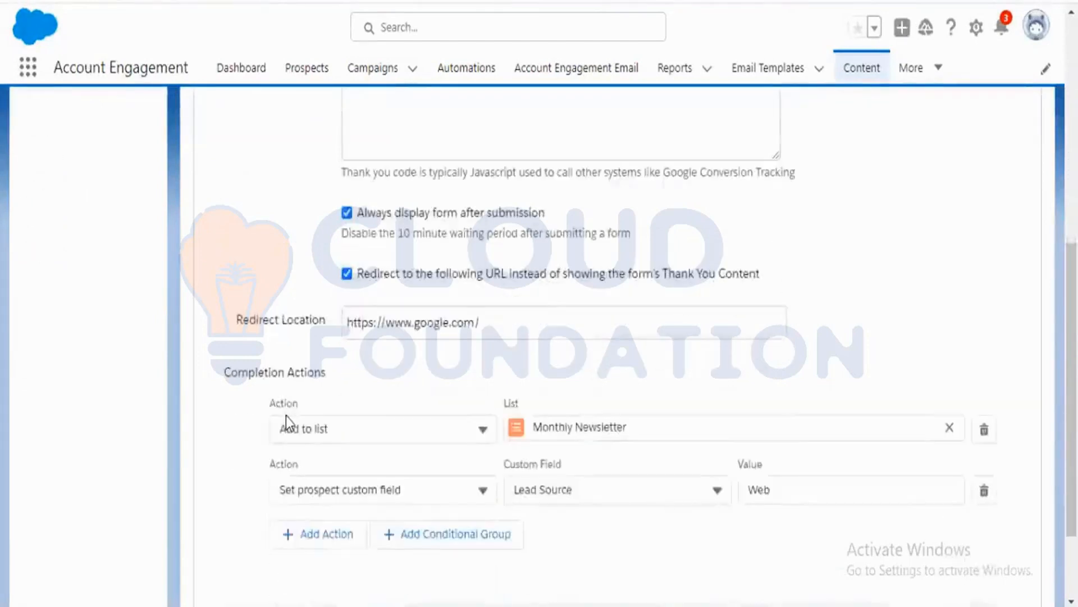
{"action": "scroll", "coordinate": [286, 416], "scroll_direction": "down", "scroll_amount": 2}
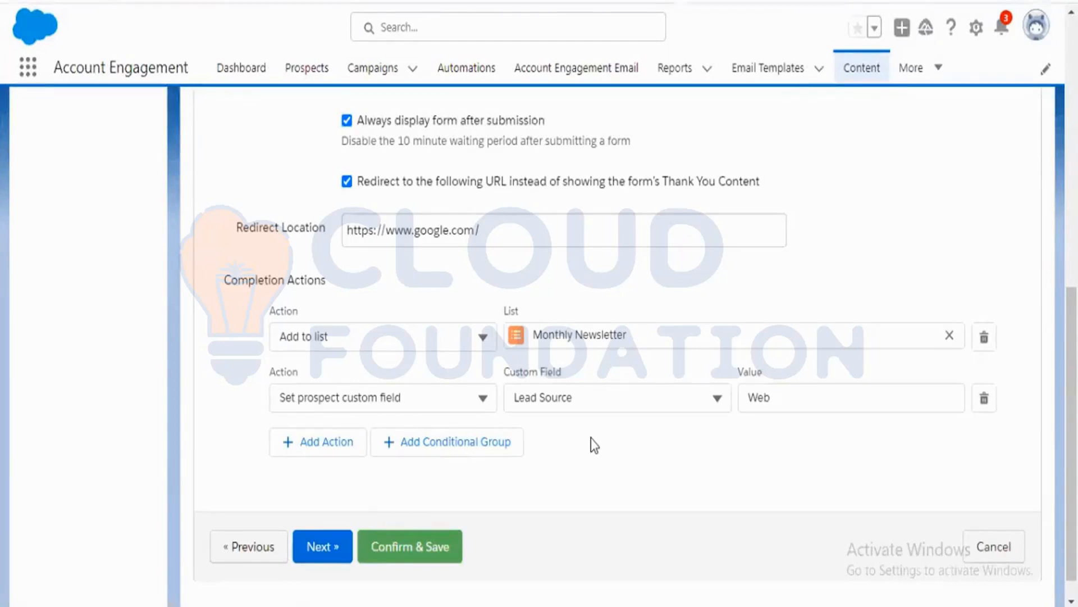
{"action": "scroll", "coordinate": [591, 438], "scroll_direction": "up", "scroll_amount": 10}
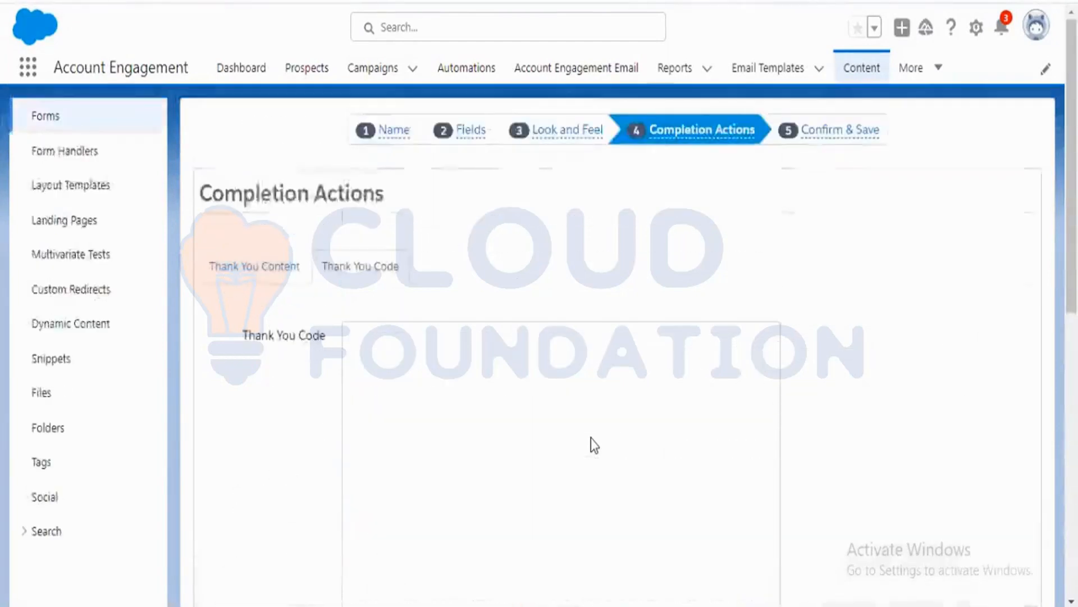
{"action": "scroll", "coordinate": [591, 438], "scroll_direction": "down", "scroll_amount": 6}
{"action": "scroll", "coordinate": [591, 438], "scroll_direction": "down", "scroll_amount": 4}
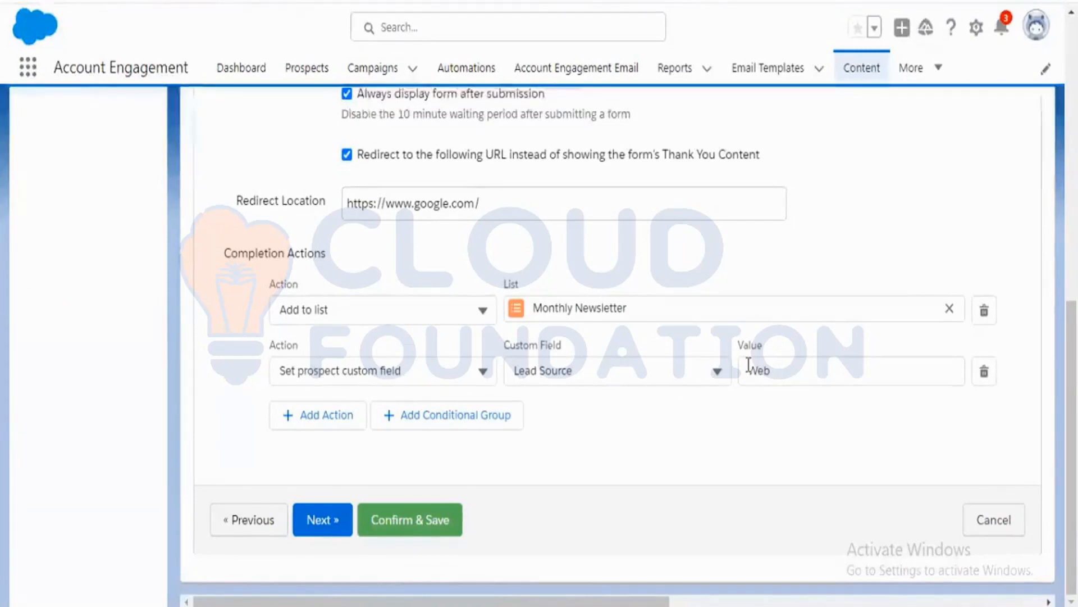
Delete the Add to list Monthly Newsletter completion action and add a new empty action row.
{"action": "left_click", "coordinate": [984, 310]}
{"action": "left_click", "coordinate": [614, 91]}
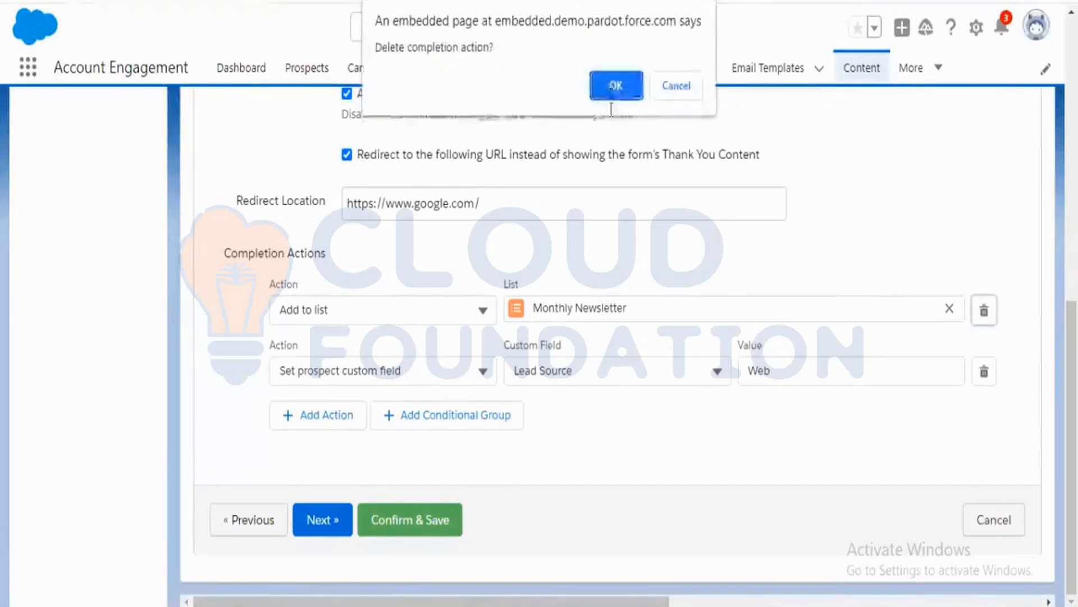
{"action": "left_click", "coordinate": [328, 418]}
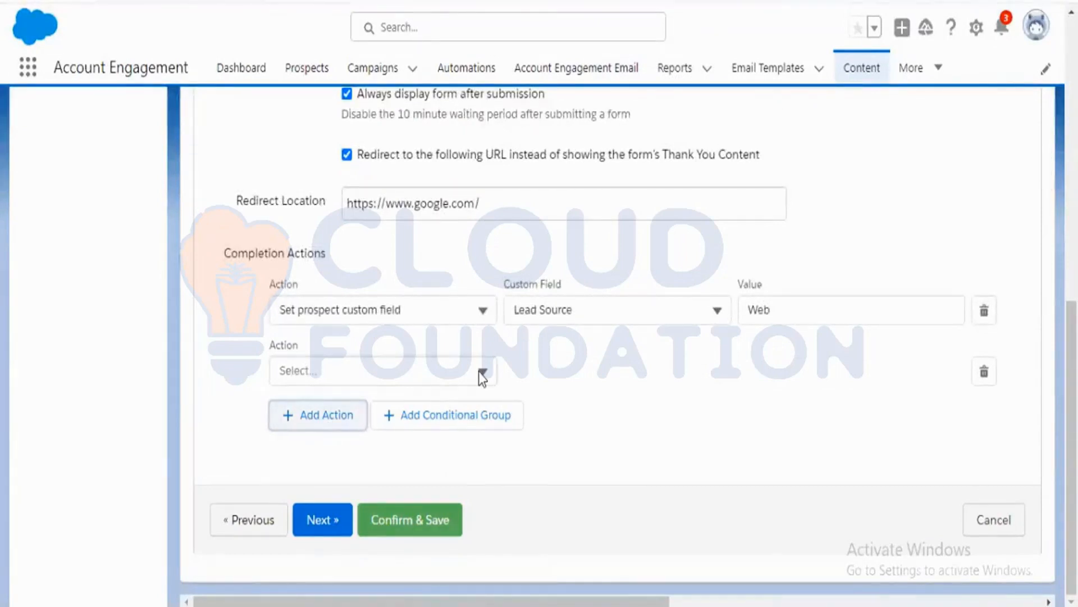
Set the new completion action's type to Notify user.
{"action": "left_click", "coordinate": [480, 373]}
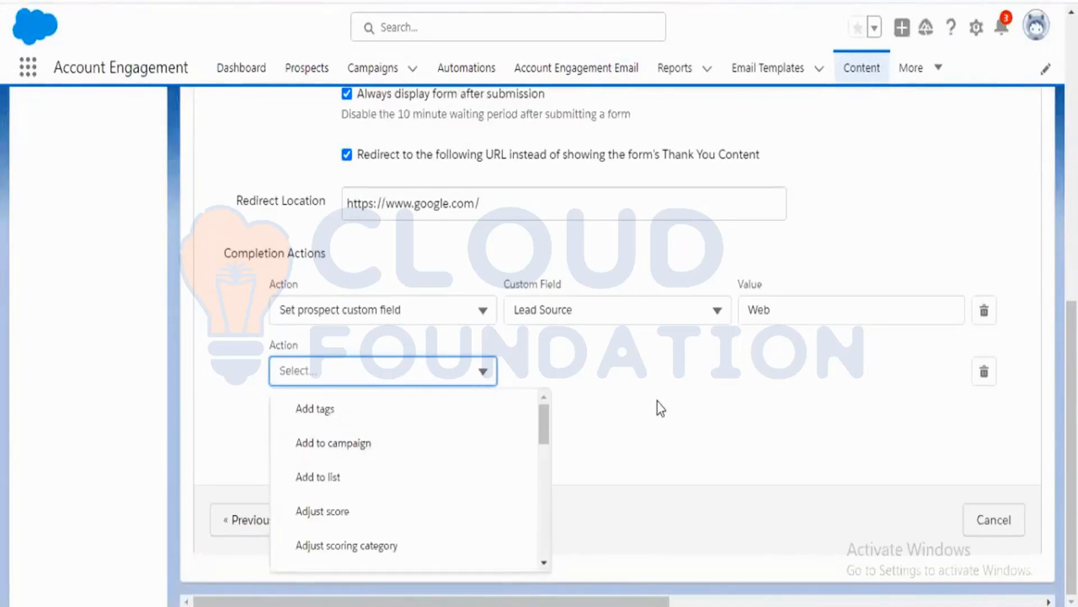
{"action": "scroll", "coordinate": [541, 422], "scroll_direction": "down", "scroll_amount": 2}
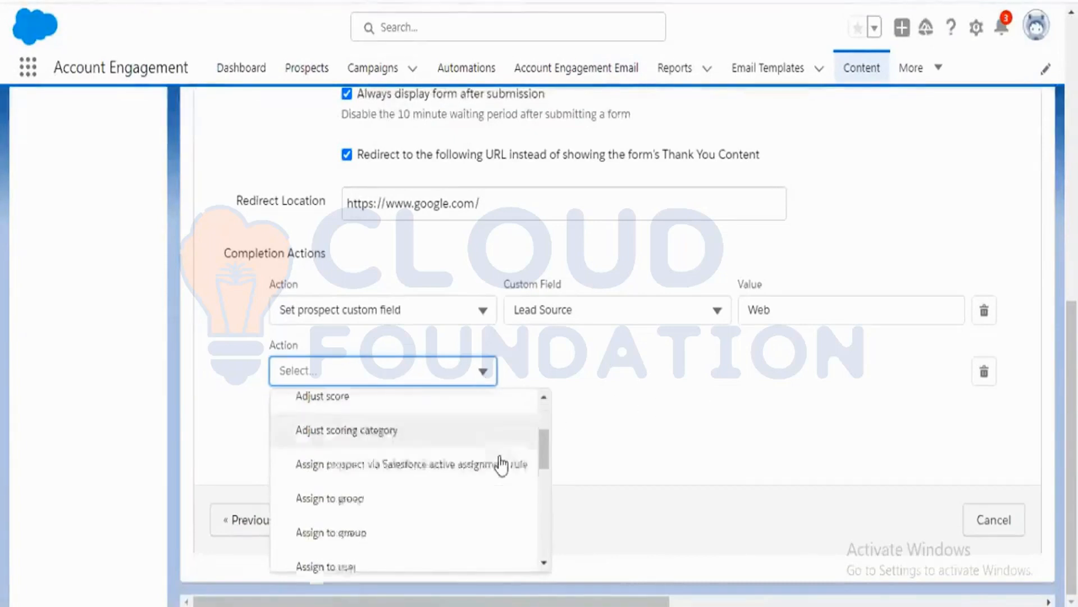
{"action": "scroll", "coordinate": [500, 464], "scroll_direction": "down", "scroll_amount": 2}
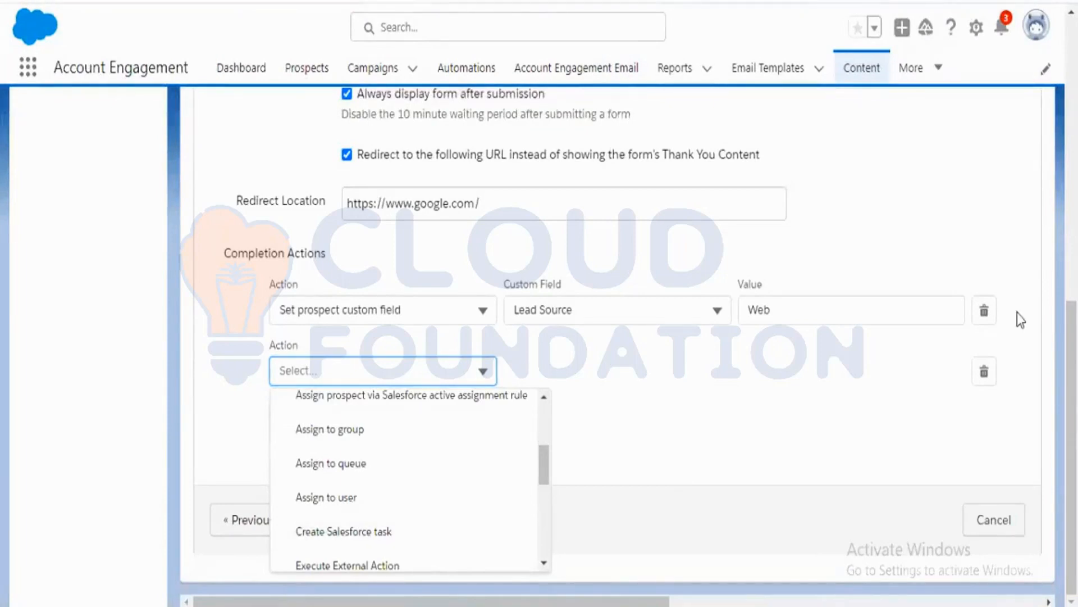
{"action": "left_click", "coordinate": [481, 369]}
{"action": "scroll", "coordinate": [422, 463], "scroll_direction": "down", "scroll_amount": 2}
{"action": "scroll", "coordinate": [426, 479], "scroll_direction": "down", "scroll_amount": 5}
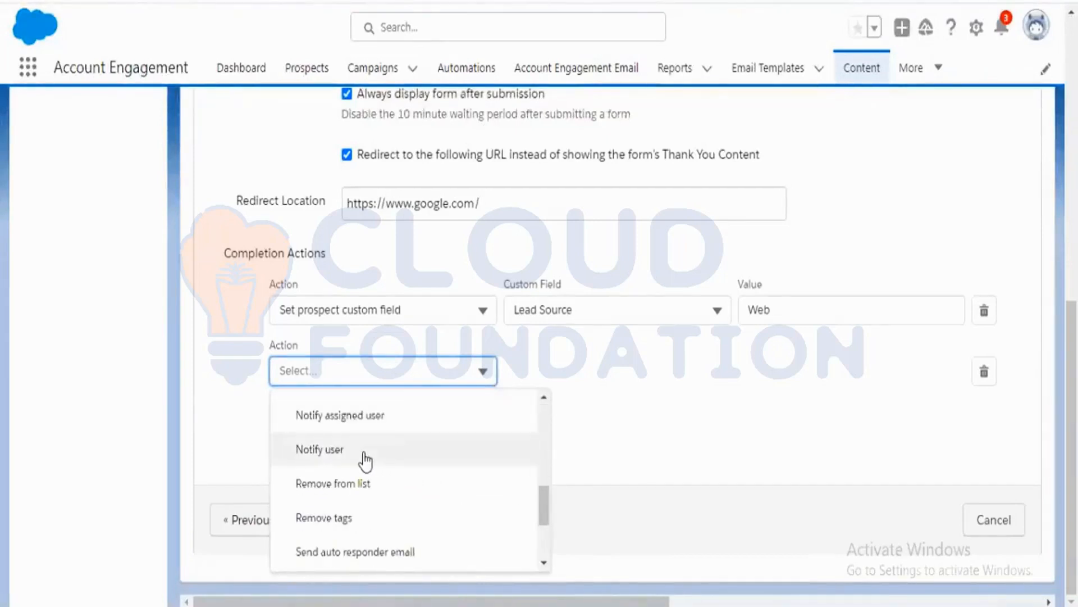
{"action": "left_click", "coordinate": [364, 454]}
Change the new action's type to Notify assigned user.
{"action": "left_click", "coordinate": [403, 370]}
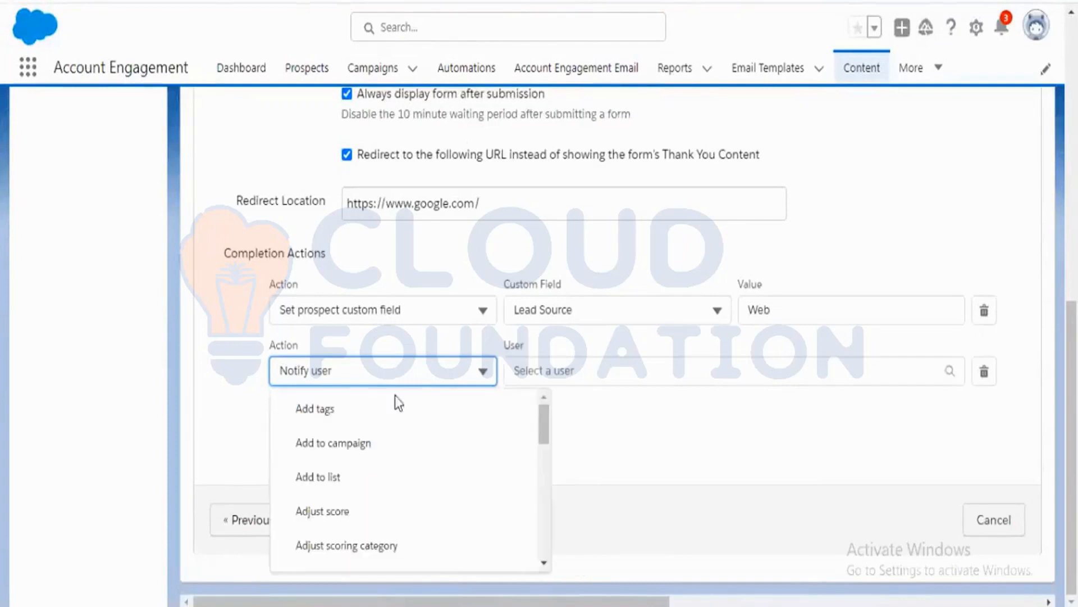
{"action": "scroll", "coordinate": [399, 489], "scroll_direction": "down", "scroll_amount": 5}
{"action": "scroll", "coordinate": [399, 489], "scroll_direction": "up", "scroll_amount": 3}
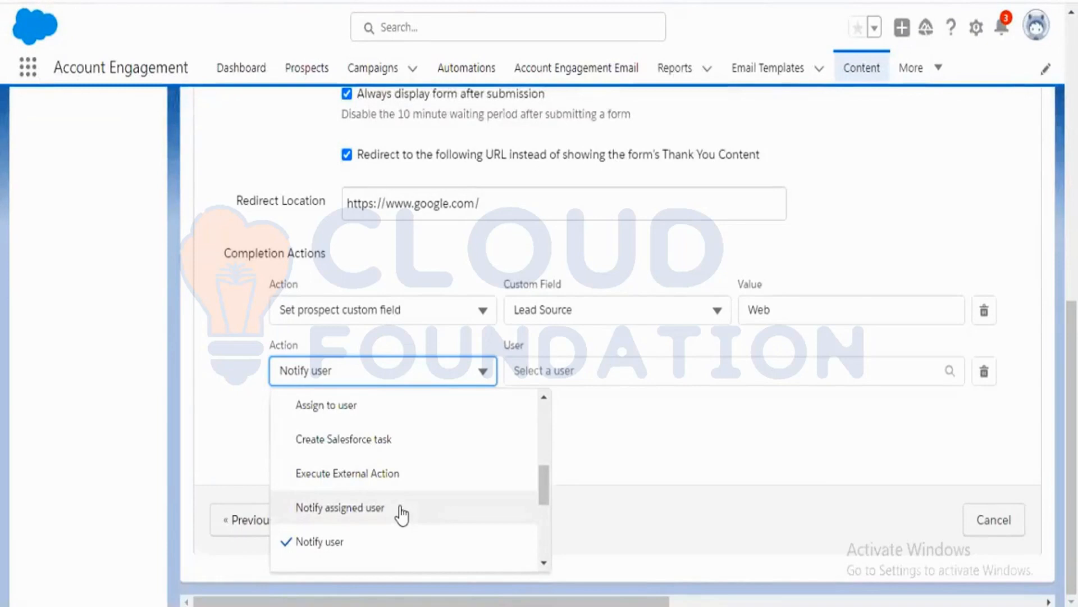
{"action": "left_click", "coordinate": [401, 511]}
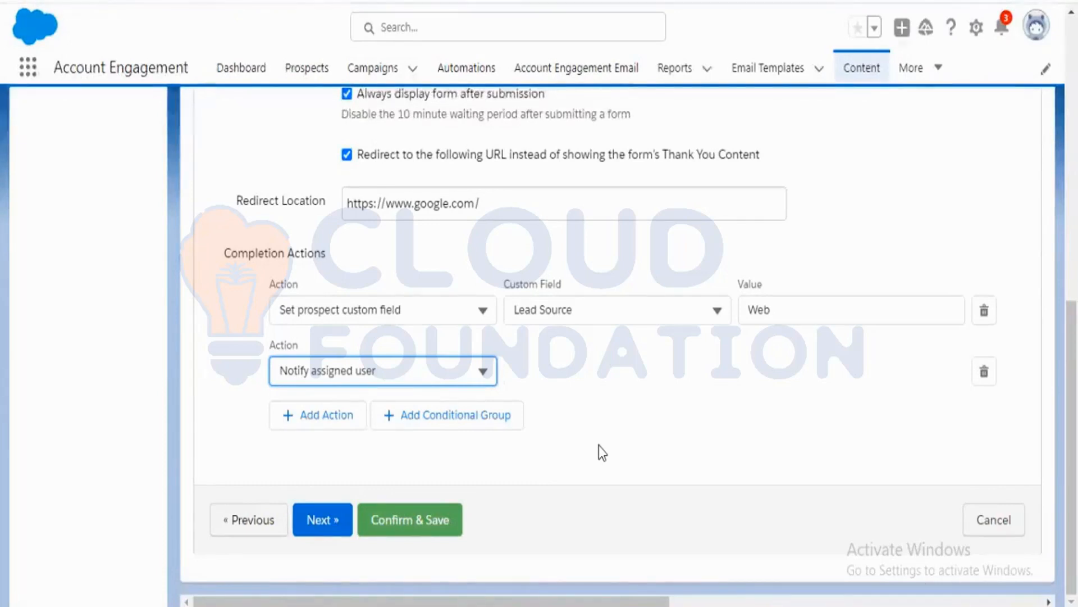
Set the action back to Notify user and choose Integration User as the user to notify.
{"action": "left_click", "coordinate": [487, 372]}
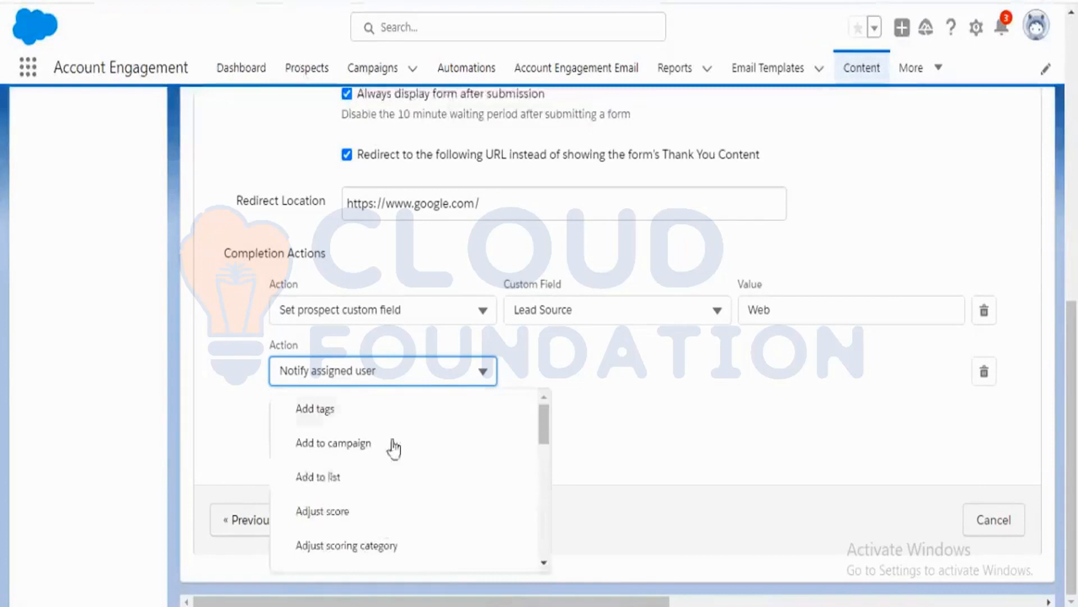
{"action": "scroll", "coordinate": [378, 510], "scroll_direction": "down", "scroll_amount": 5}
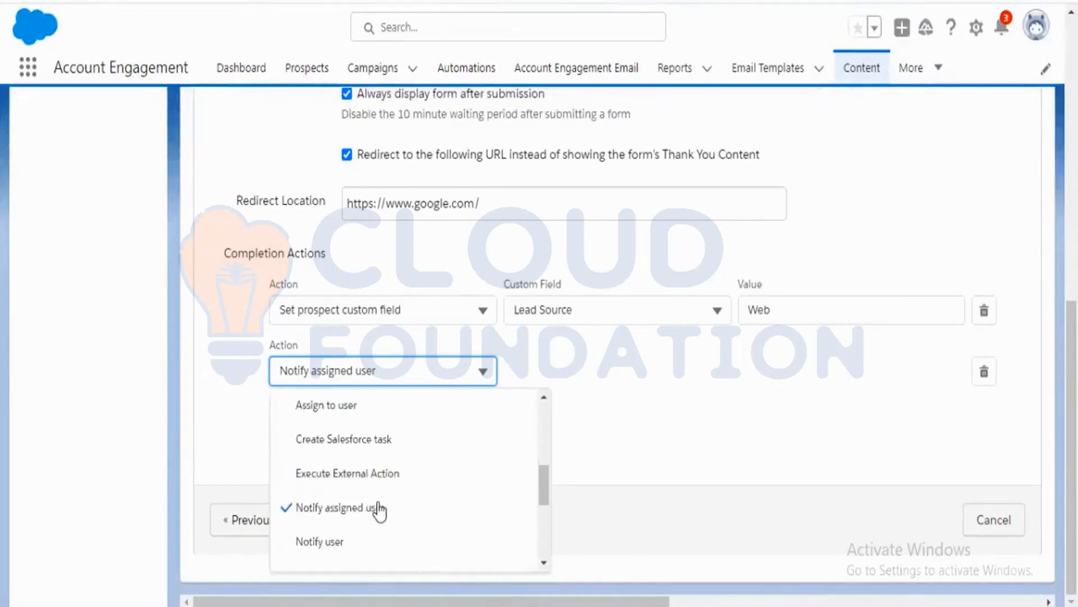
{"action": "scroll", "coordinate": [371, 452], "scroll_direction": "down", "scroll_amount": 2}
{"action": "left_click", "coordinate": [375, 452]}
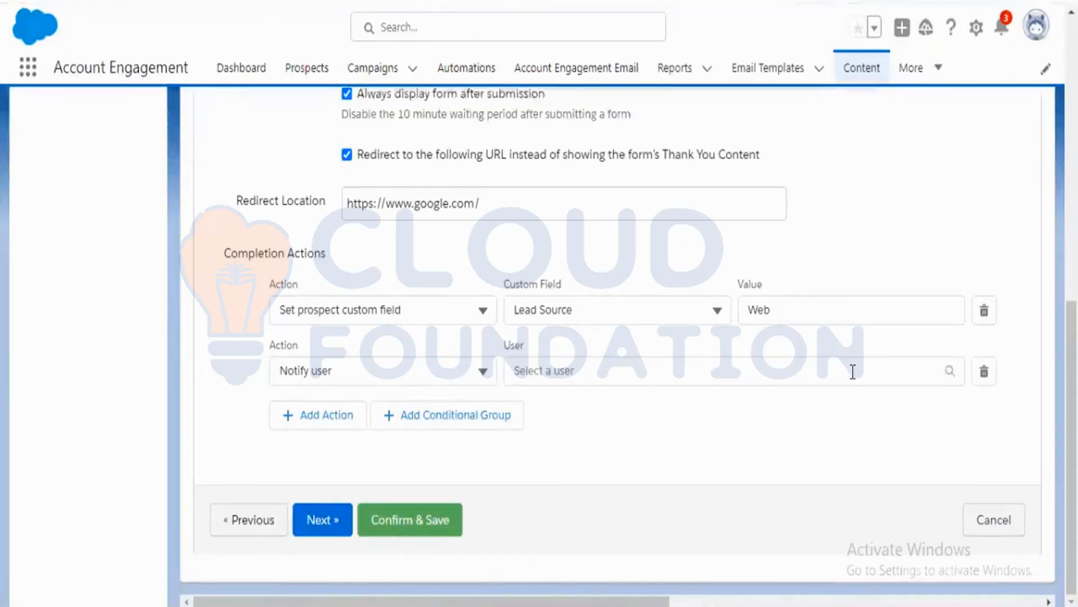
{"action": "left_click", "coordinate": [953, 372]}
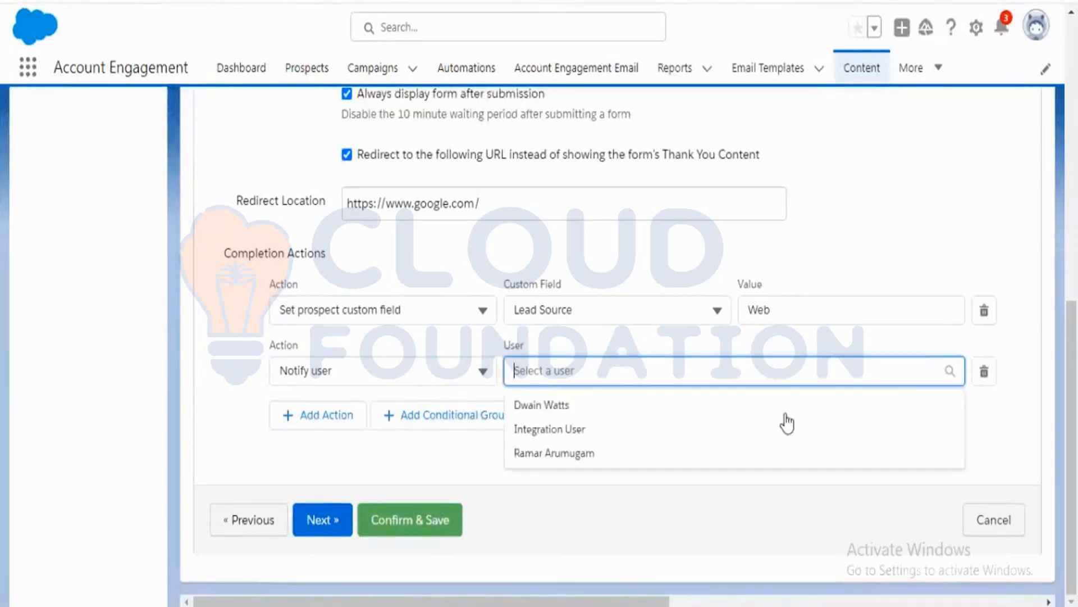
{"action": "left_click", "coordinate": [616, 434]}
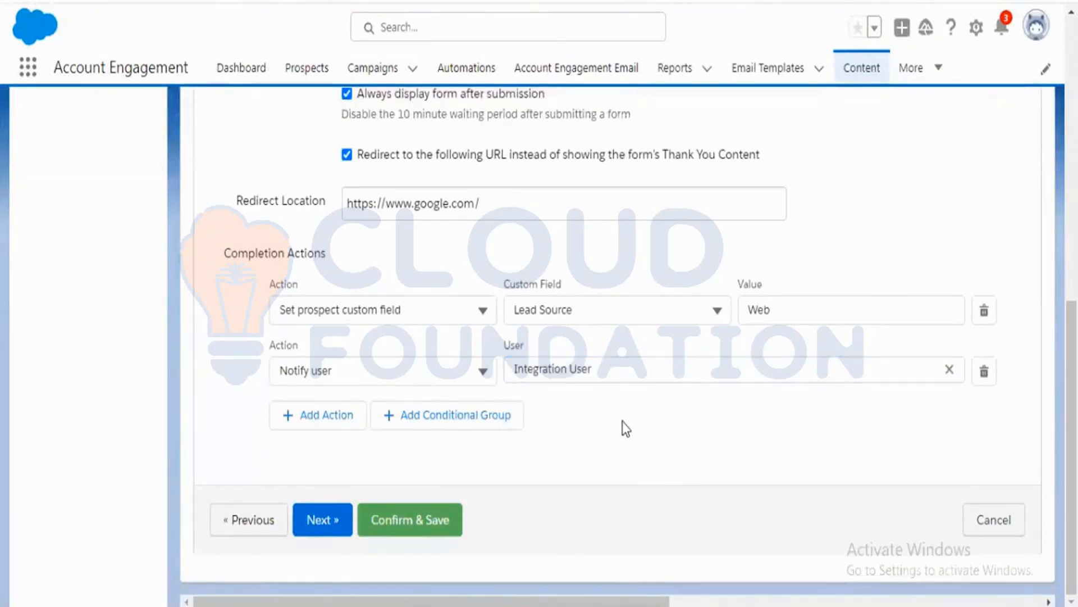
{"action": "left_click", "coordinate": [484, 372]}
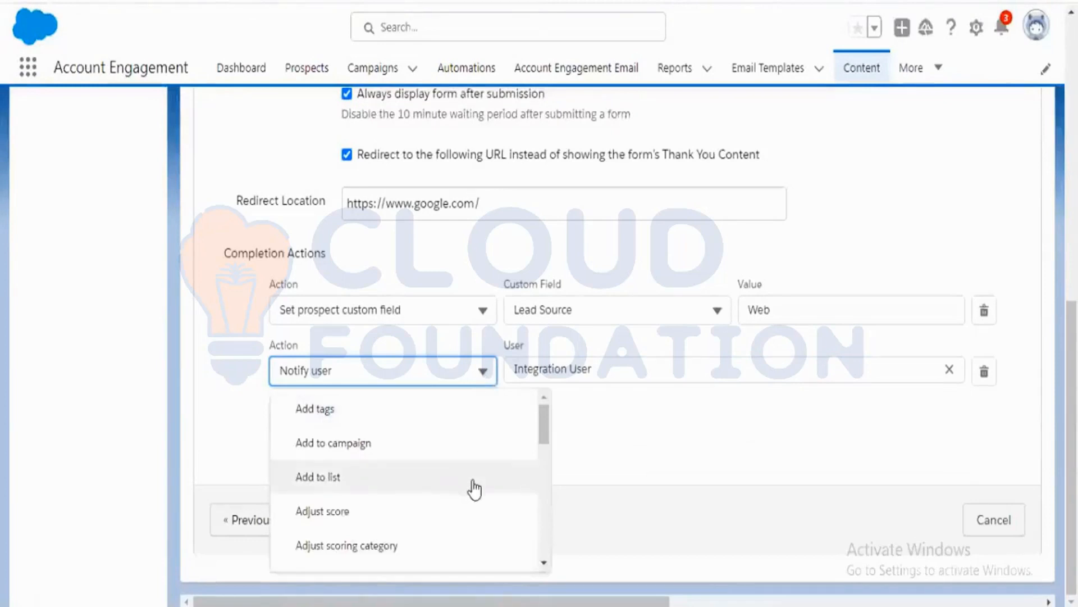
{"action": "scroll", "coordinate": [474, 490], "scroll_direction": "down", "scroll_amount": 3}
{"action": "scroll", "coordinate": [474, 491], "scroll_direction": "down", "scroll_amount": 3}
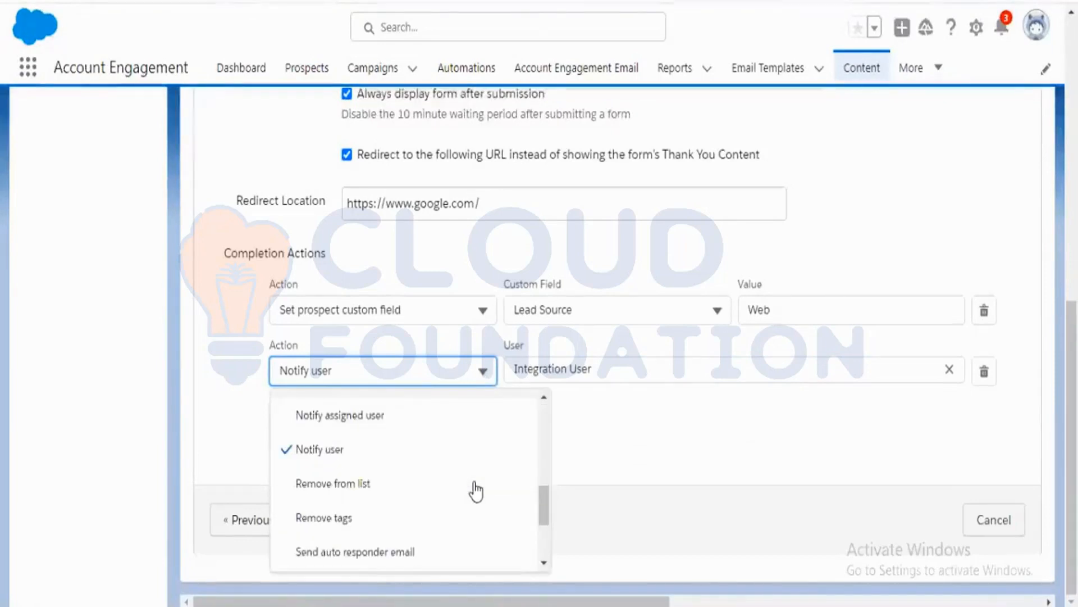
{"action": "scroll", "coordinate": [475, 491], "scroll_direction": "up", "scroll_amount": 2}
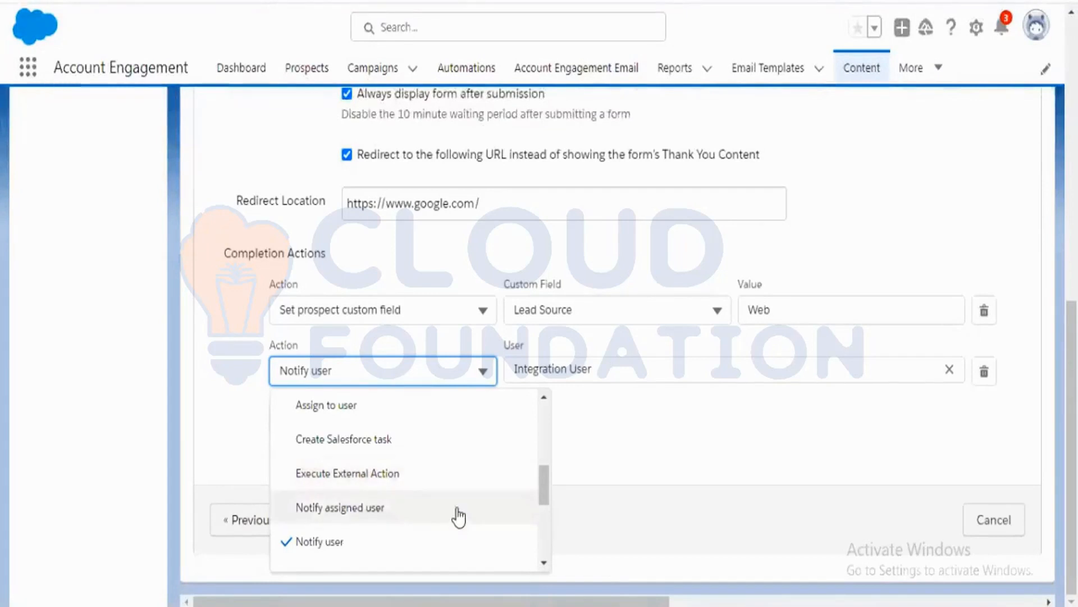
{"action": "left_click", "coordinate": [625, 435]}
{"action": "left_click", "coordinate": [641, 370]}
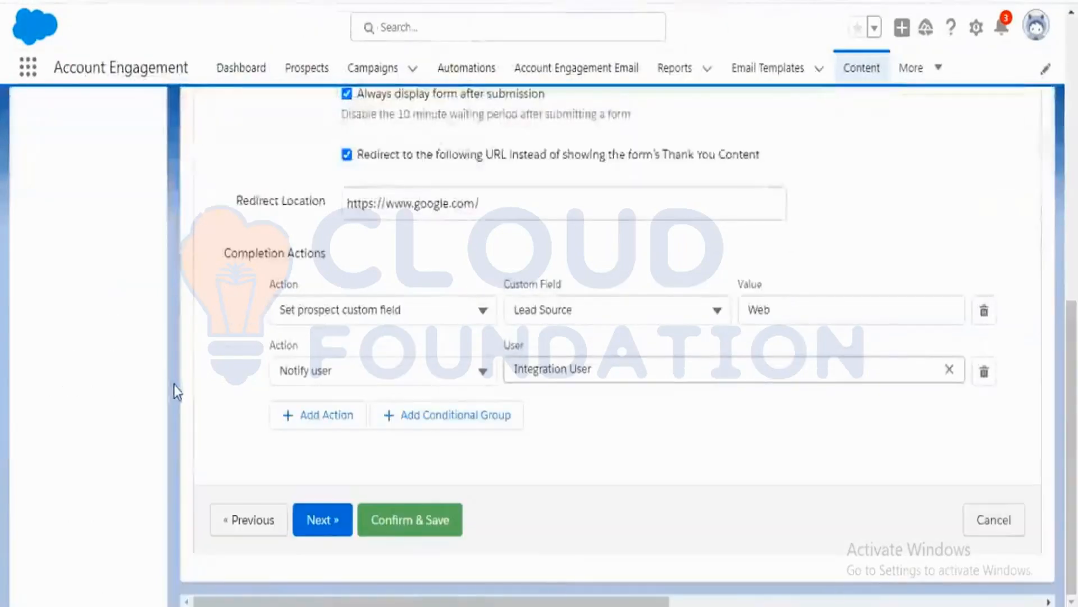
{"action": "left_click", "coordinate": [624, 416]}
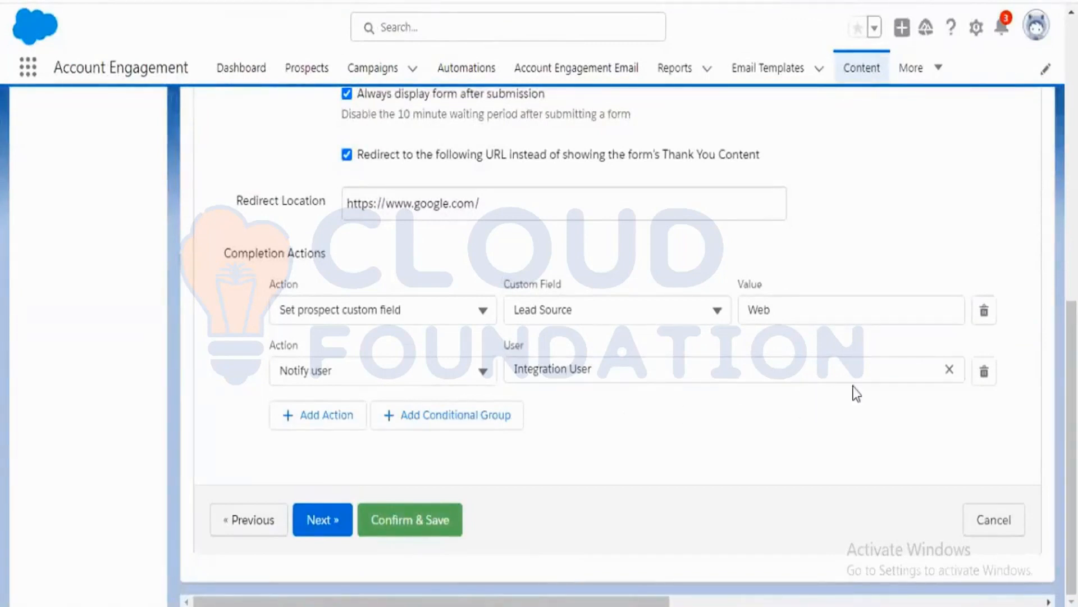
Clear the Notify user action's user and pick a different user from the list.
{"action": "left_click", "coordinate": [948, 369]}
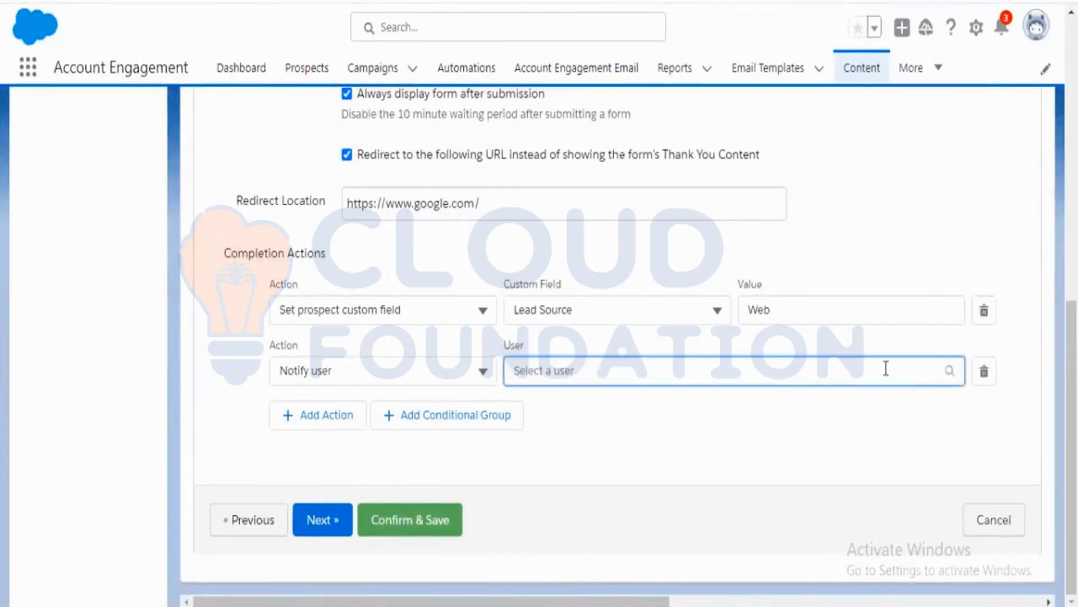
{"action": "left_click", "coordinate": [951, 370]}
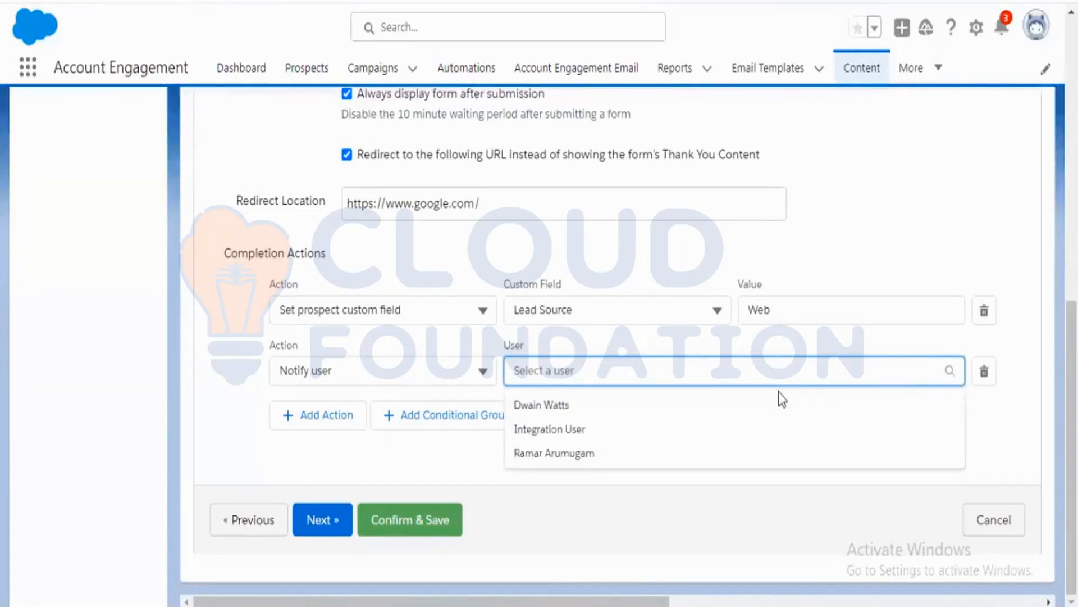
{"action": "left_click", "coordinate": [603, 451]}
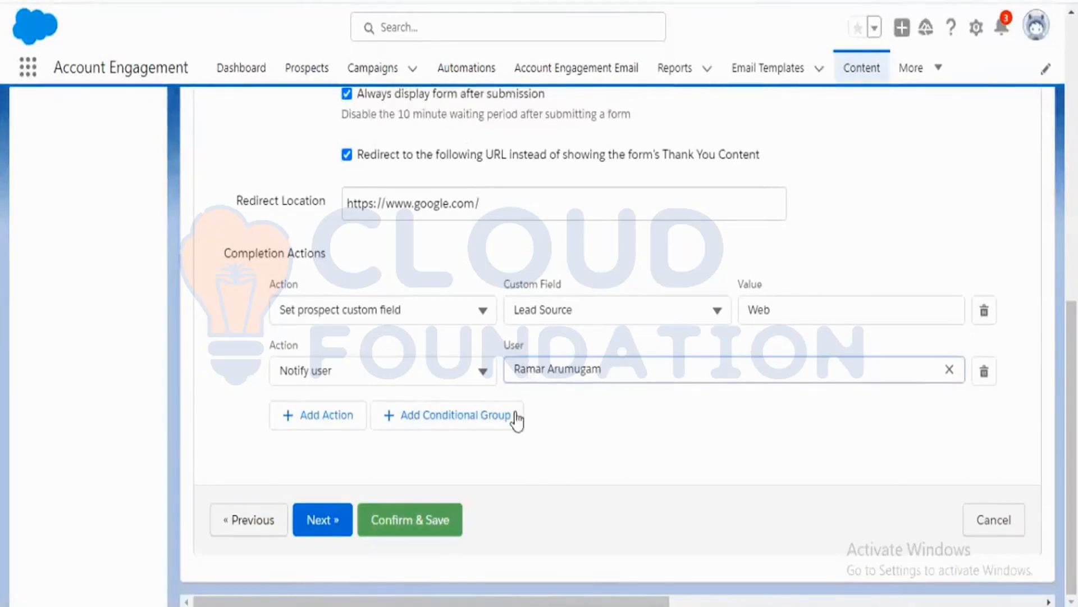
Start creating a new user from the Users page under User Management in Account Engagement Settings.
{"action": "left_click", "coordinate": [483, 372]}
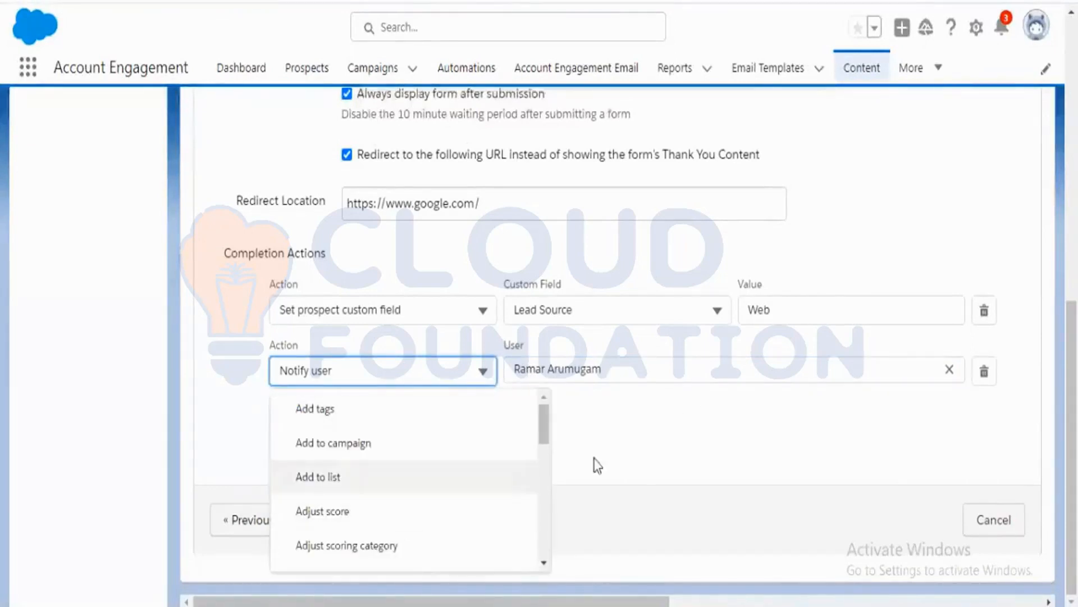
{"action": "left_click", "coordinate": [699, 459]}
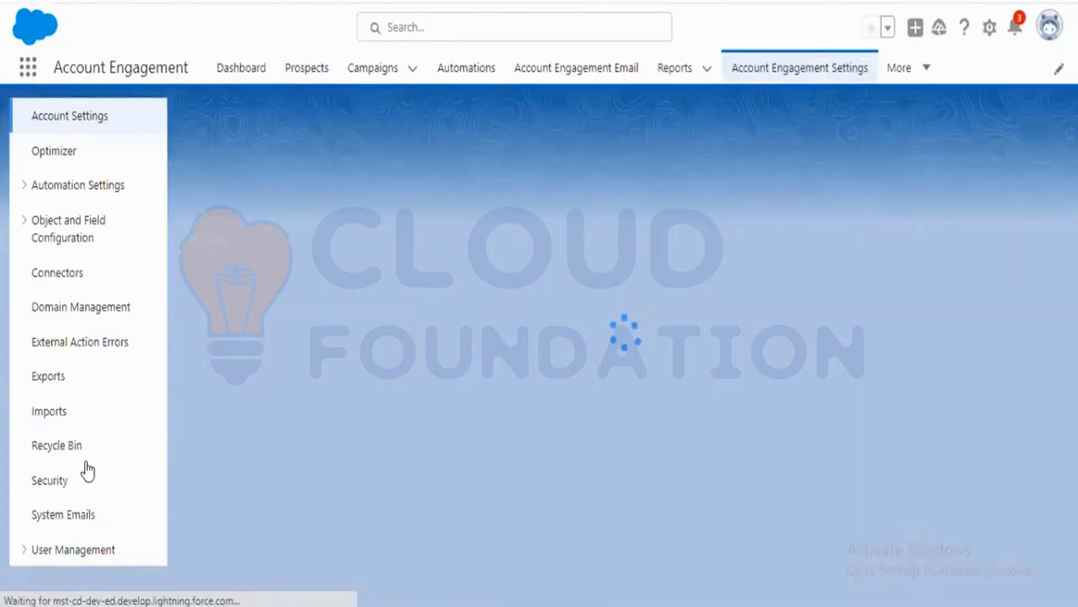
{"action": "left_click", "coordinate": [25, 551]}
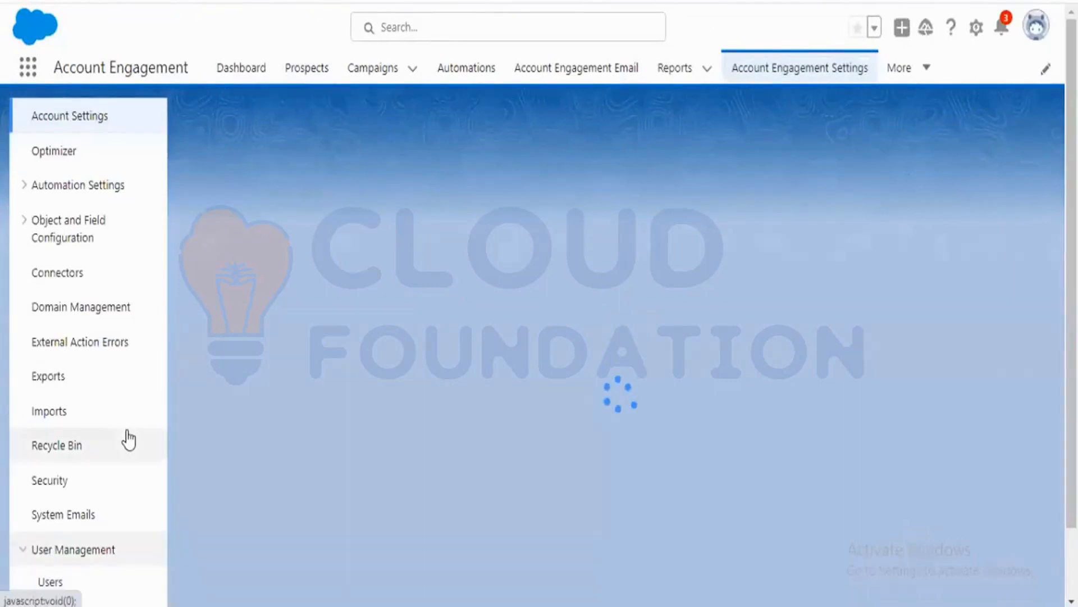
{"action": "scroll", "coordinate": [128, 438], "scroll_direction": "down", "scroll_amount": 1}
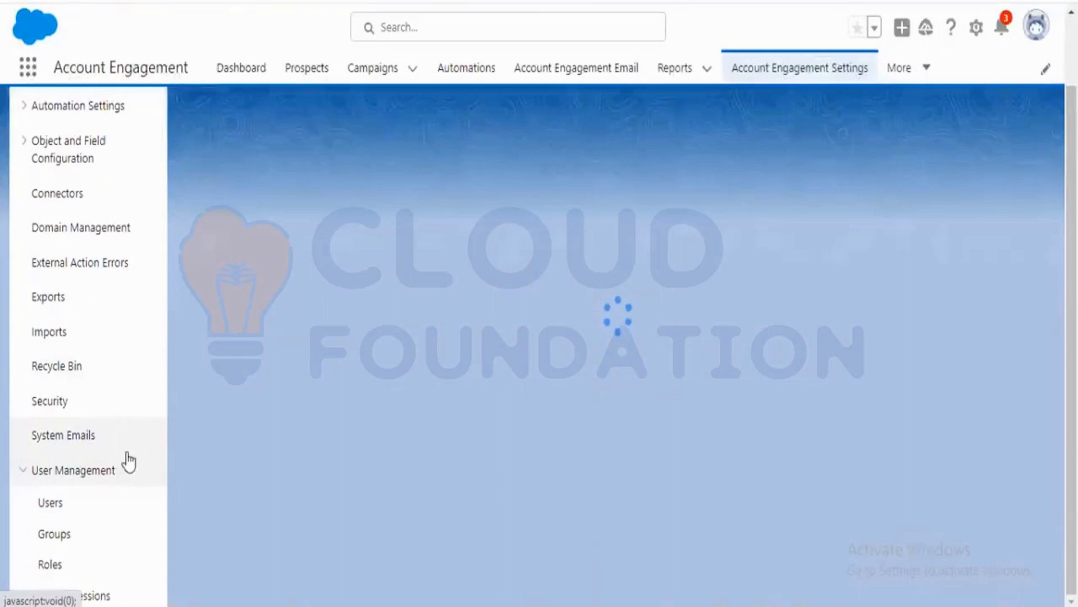
{"action": "left_click", "coordinate": [71, 514]}
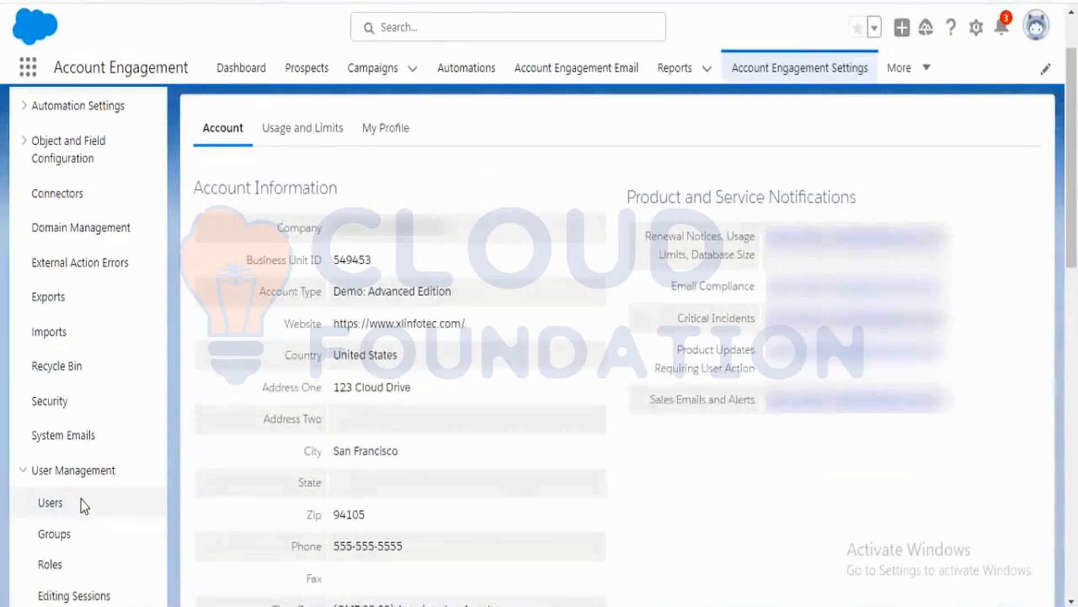
{"action": "left_click", "coordinate": [83, 504]}
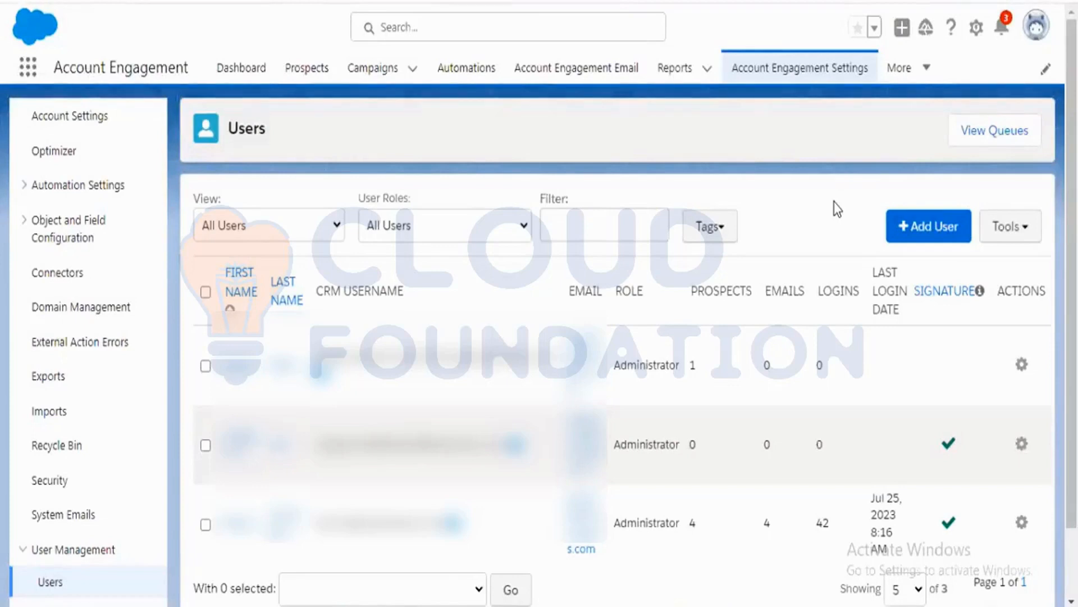
{"action": "left_click", "coordinate": [912, 230]}
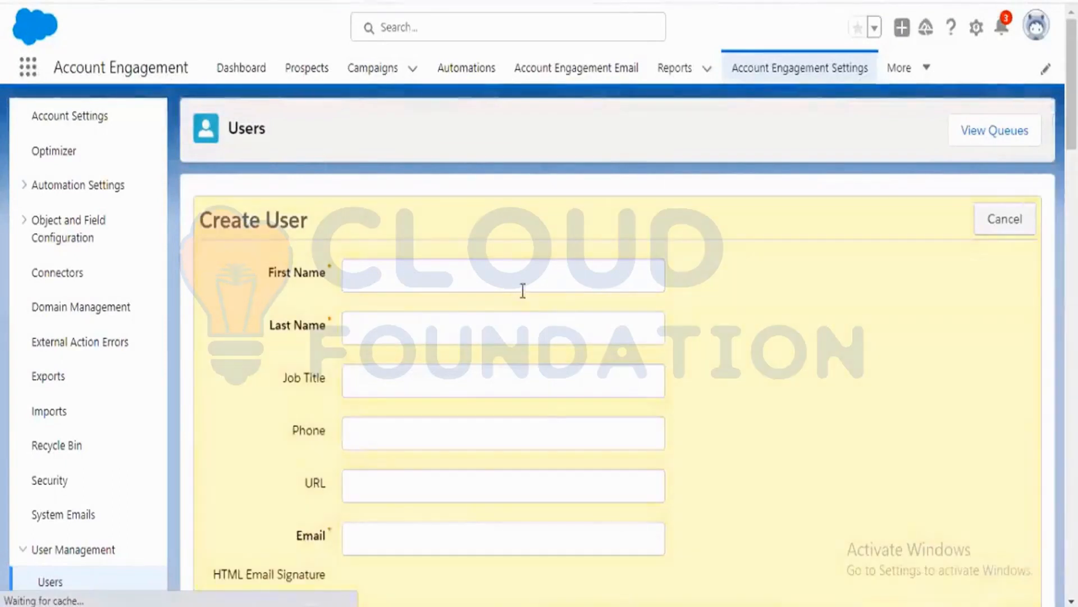
Enter Test as the new user's first name and test as the last name.
{"action": "left_click", "coordinate": [523, 274]}
{"action": "type", "text": "Test"}
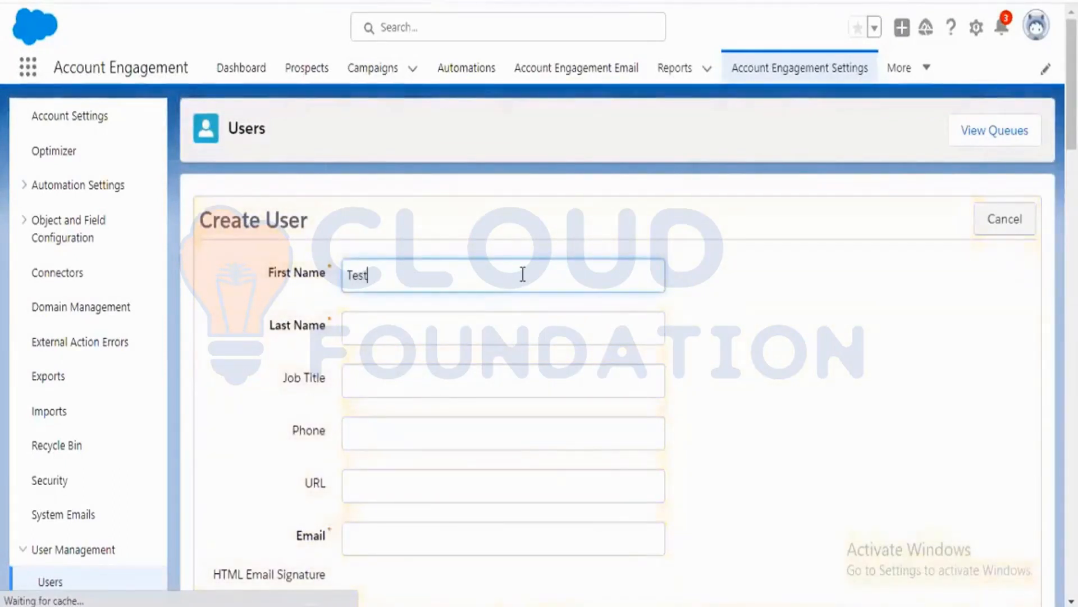
{"action": "key", "text": "Tab"}
{"action": "type", "text": "test"}
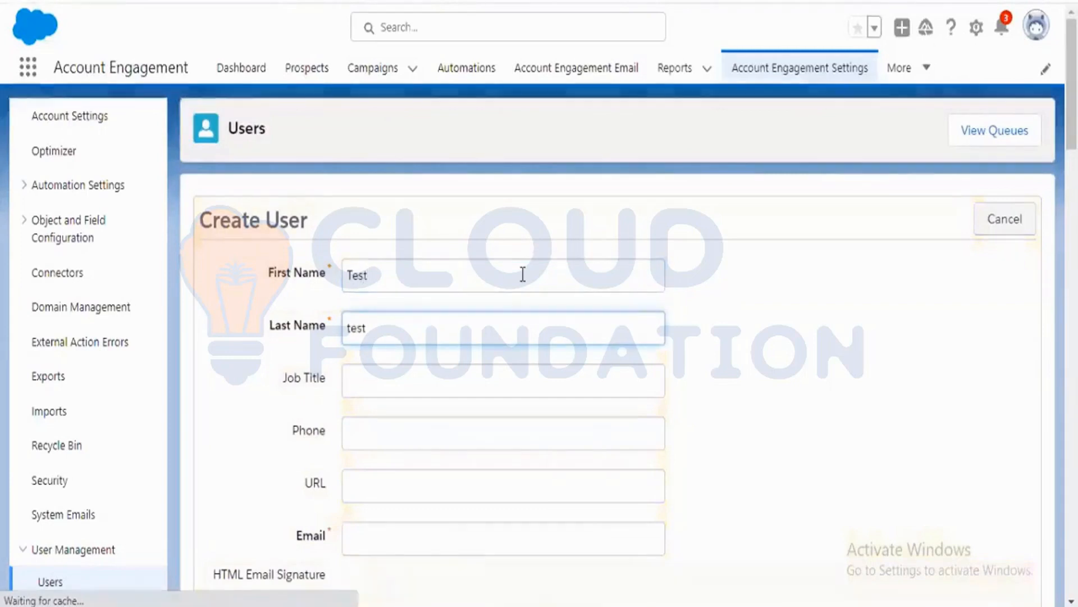
Fill in the new user's e-mail address.
{"action": "scroll", "coordinate": [523, 275], "scroll_direction": "down", "scroll_amount": 3}
{"action": "left_click", "coordinate": [415, 354]}
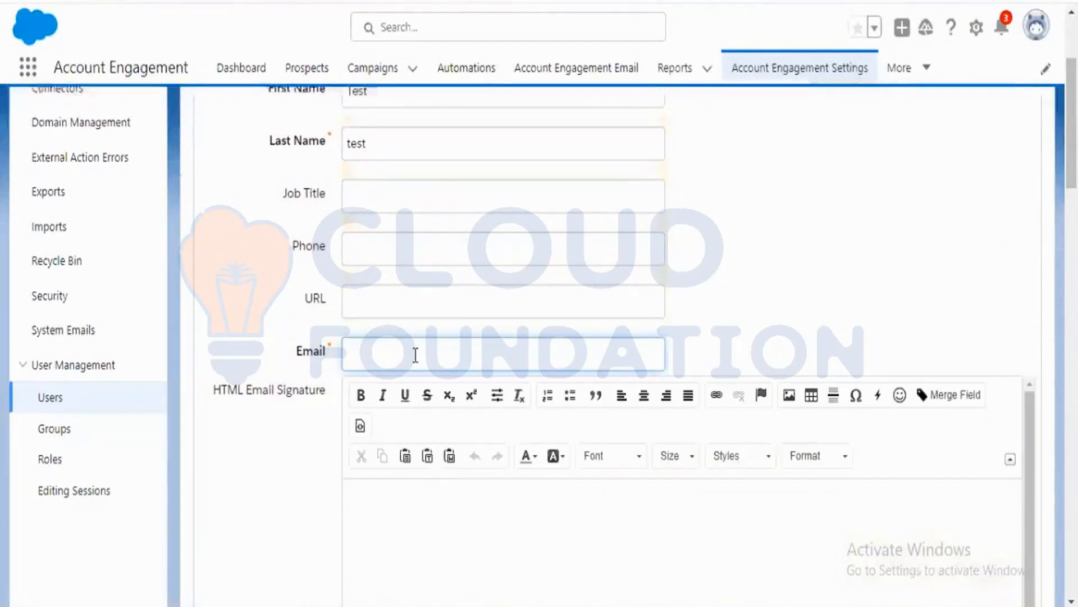
{"action": "type", "text": "test@test"}
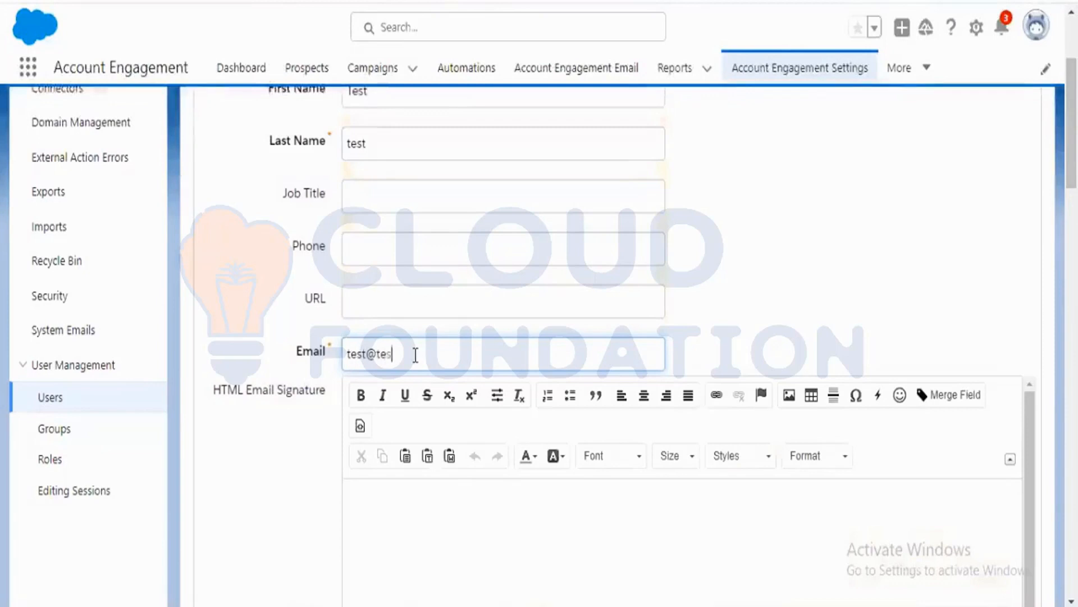
{"action": "type", "text": ".co"}
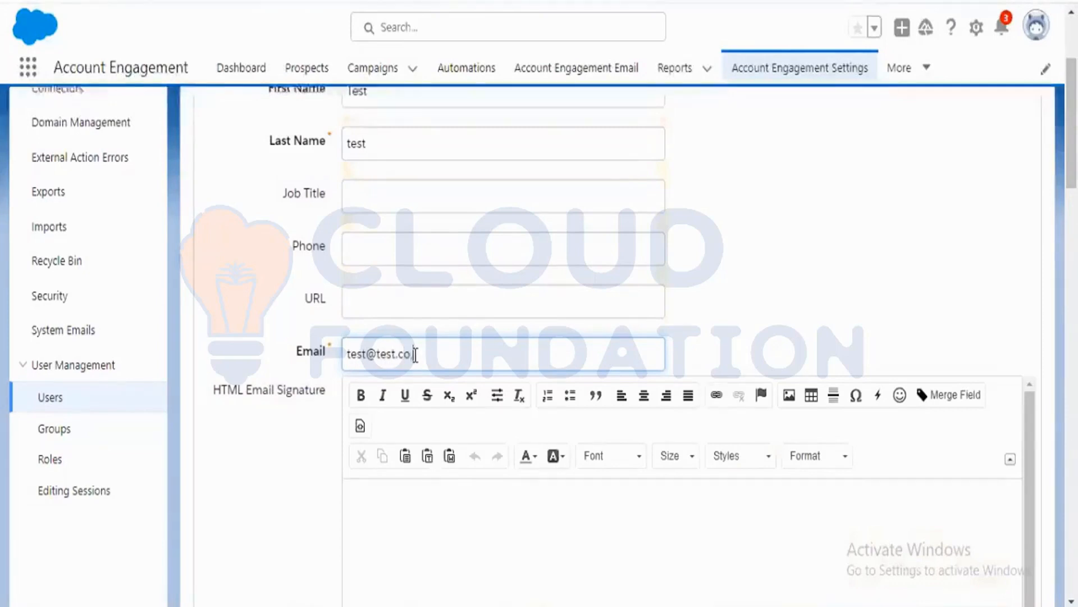
{"action": "type", "text": "m"}
Choose the insights security account as the new user's CRM Username.
{"action": "scroll", "coordinate": [277, 462], "scroll_direction": "down", "scroll_amount": 10}
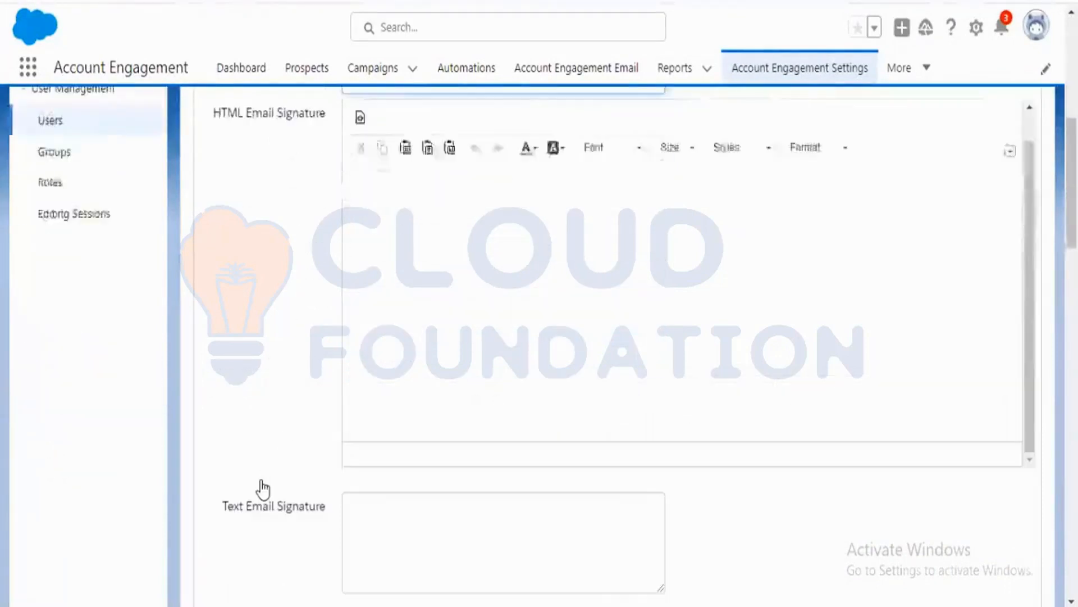
{"action": "scroll", "coordinate": [263, 488], "scroll_direction": "down", "scroll_amount": 3}
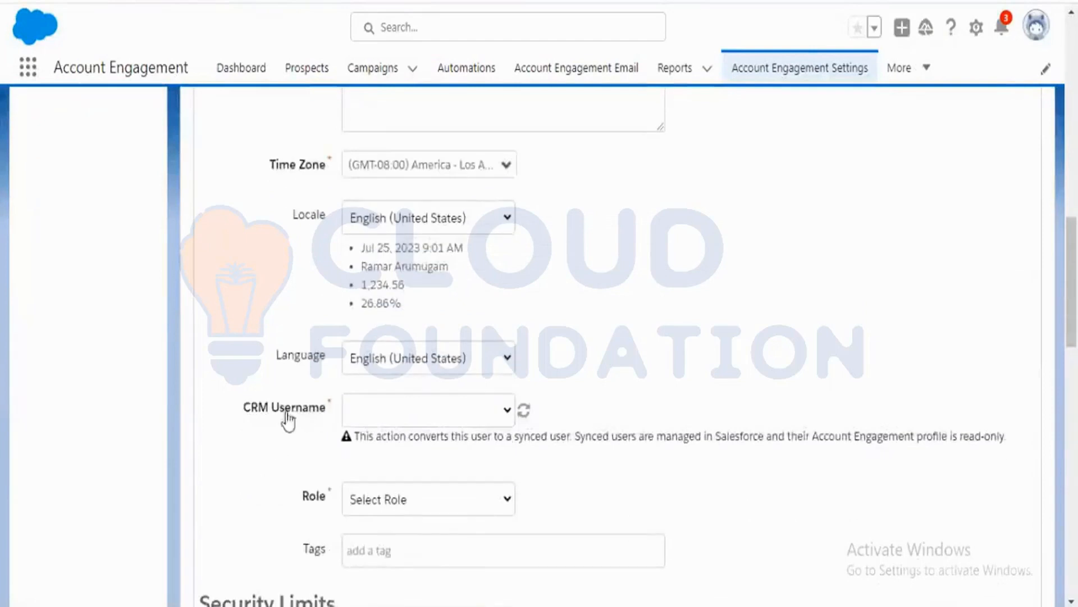
{"action": "left_click", "coordinate": [510, 416]}
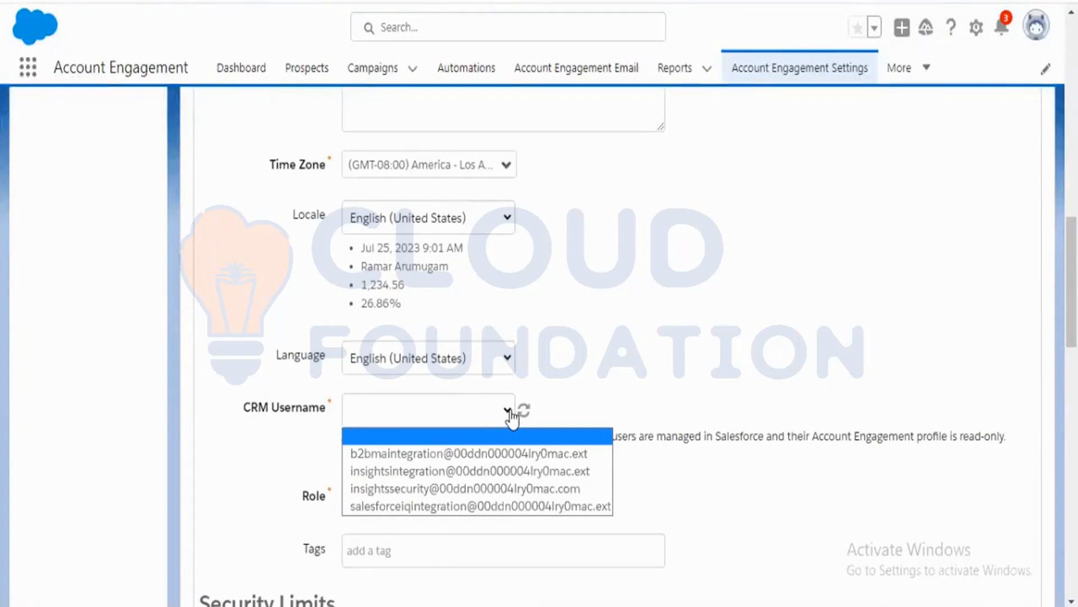
{"action": "left_click", "coordinate": [444, 471]}
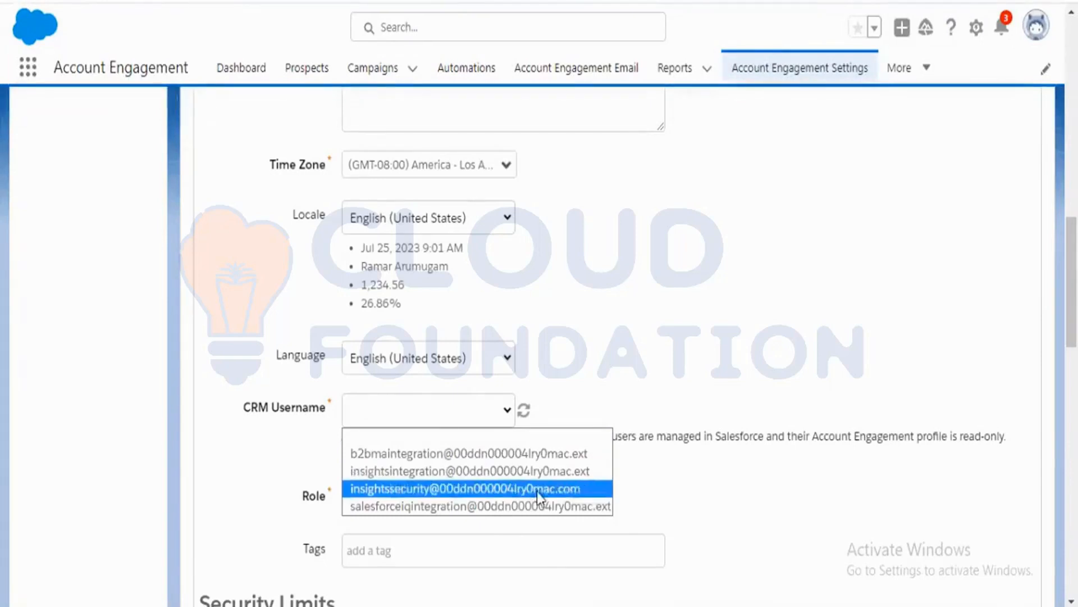
{"action": "left_click", "coordinate": [519, 489]}
{"action": "scroll", "coordinate": [424, 510], "scroll_direction": "down", "scroll_amount": 3}
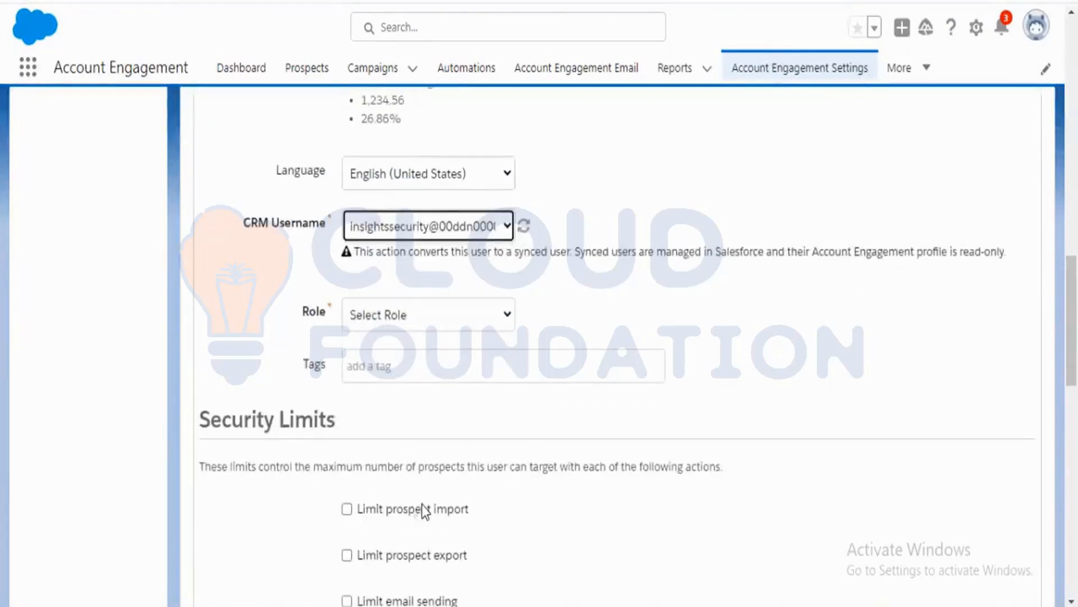
{"action": "scroll", "coordinate": [640, 449], "scroll_direction": "up", "scroll_amount": 10}
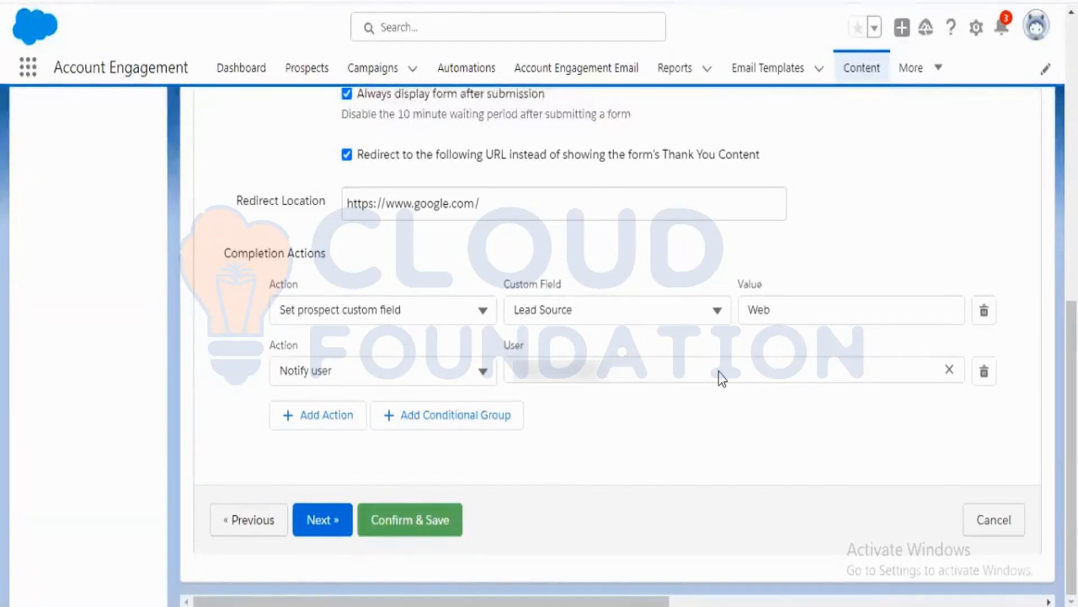
Add a third completion action to the form and set its type to Adjust score.
{"action": "scroll", "coordinate": [678, 474], "scroll_direction": "up", "scroll_amount": 5}
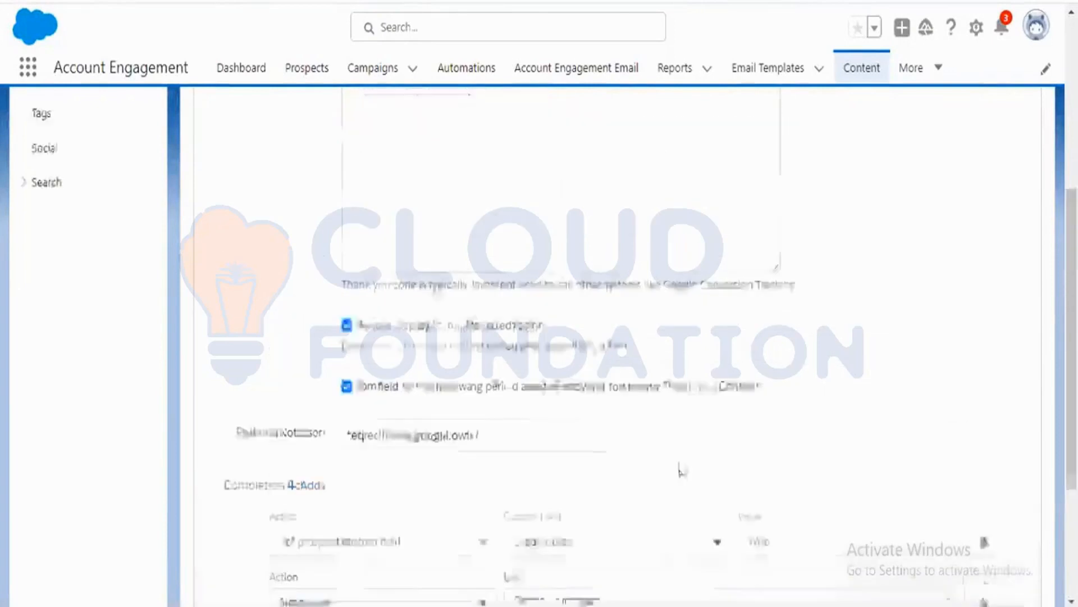
{"action": "scroll", "coordinate": [706, 452], "scroll_direction": "down", "scroll_amount": 5}
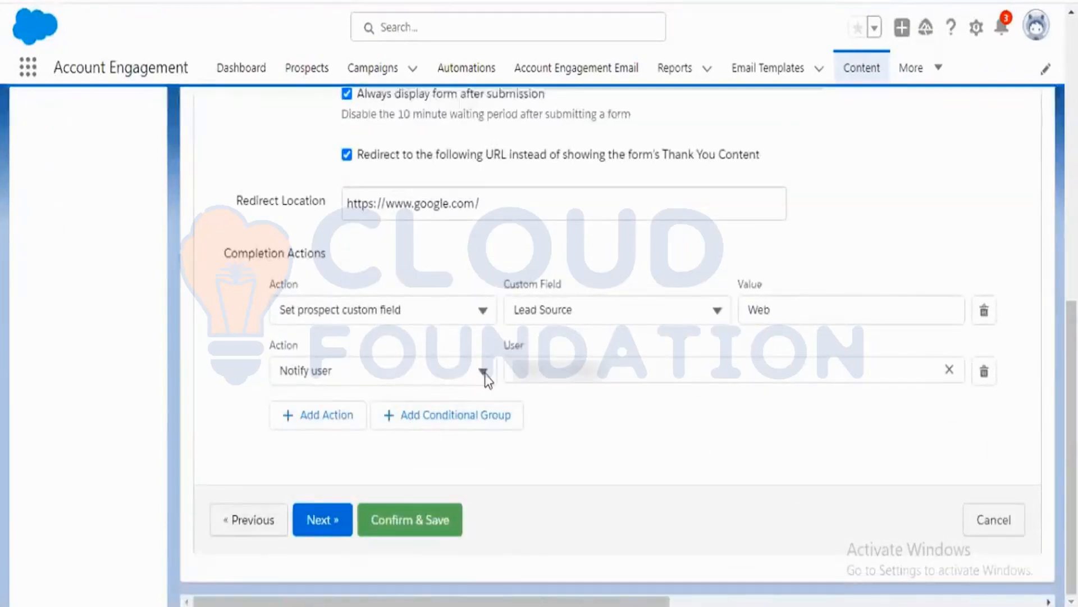
{"action": "left_click", "coordinate": [343, 422]}
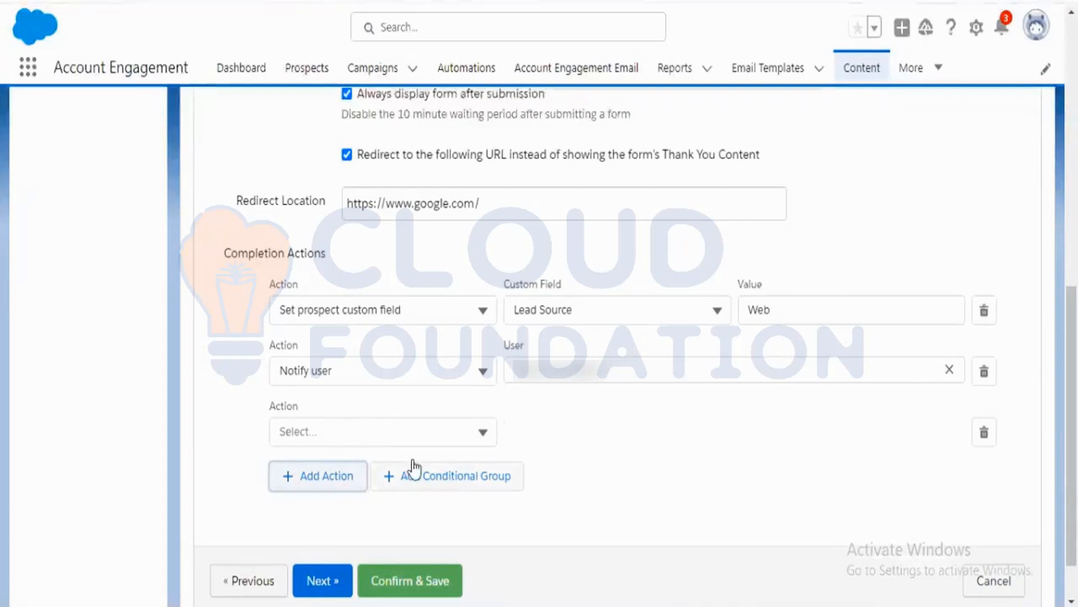
{"action": "left_click", "coordinate": [459, 430]}
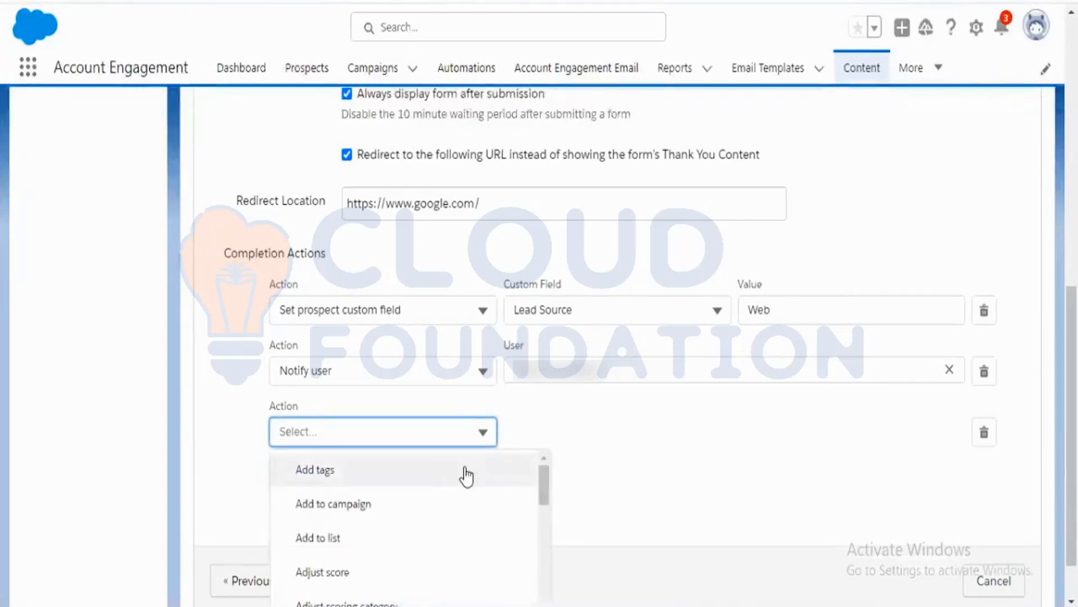
{"action": "scroll", "coordinate": [641, 434], "scroll_direction": "down", "scroll_amount": 1}
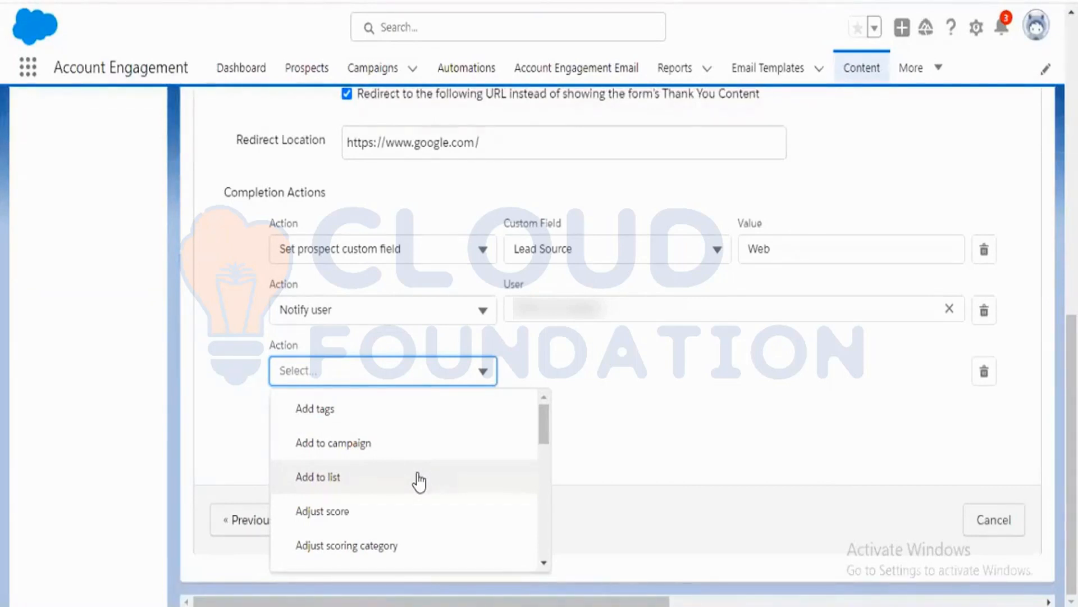
{"action": "scroll", "coordinate": [416, 480], "scroll_direction": "down", "scroll_amount": 2}
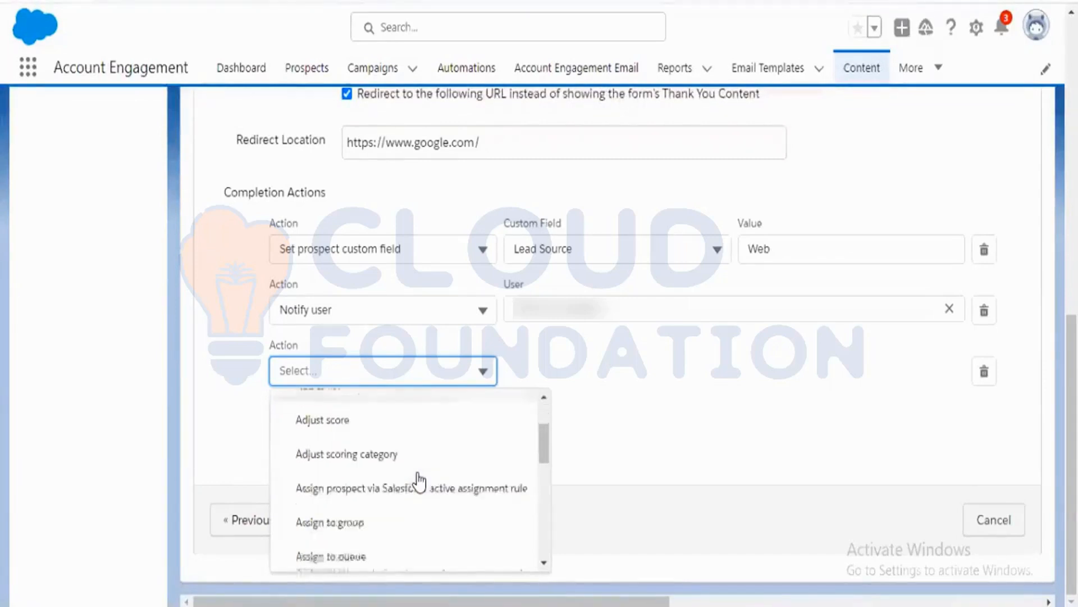
{"action": "left_click", "coordinate": [382, 422]}
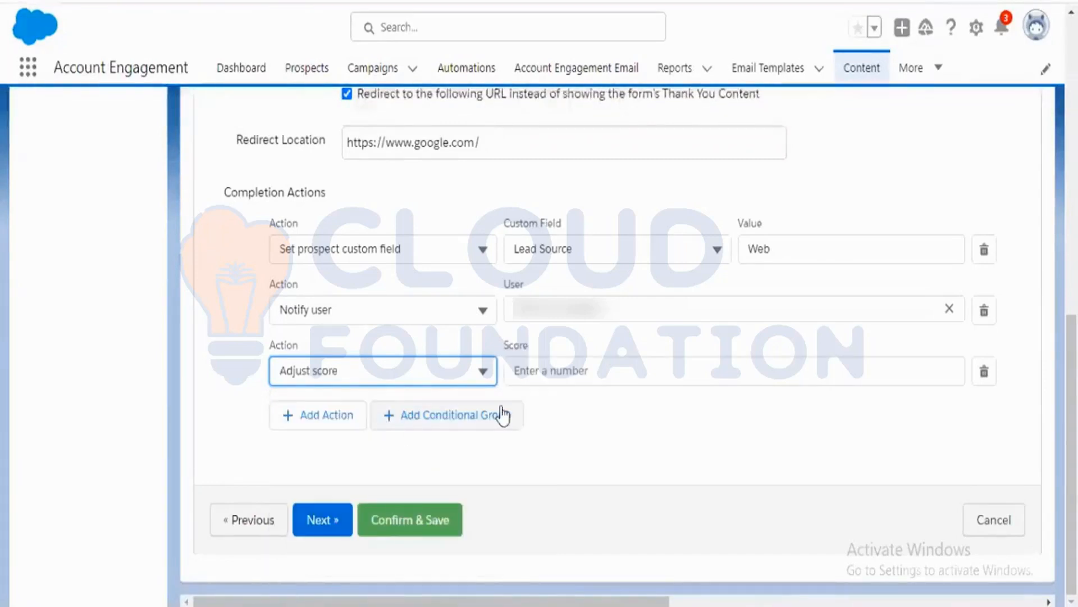
{"action": "left_click", "coordinate": [677, 375]}
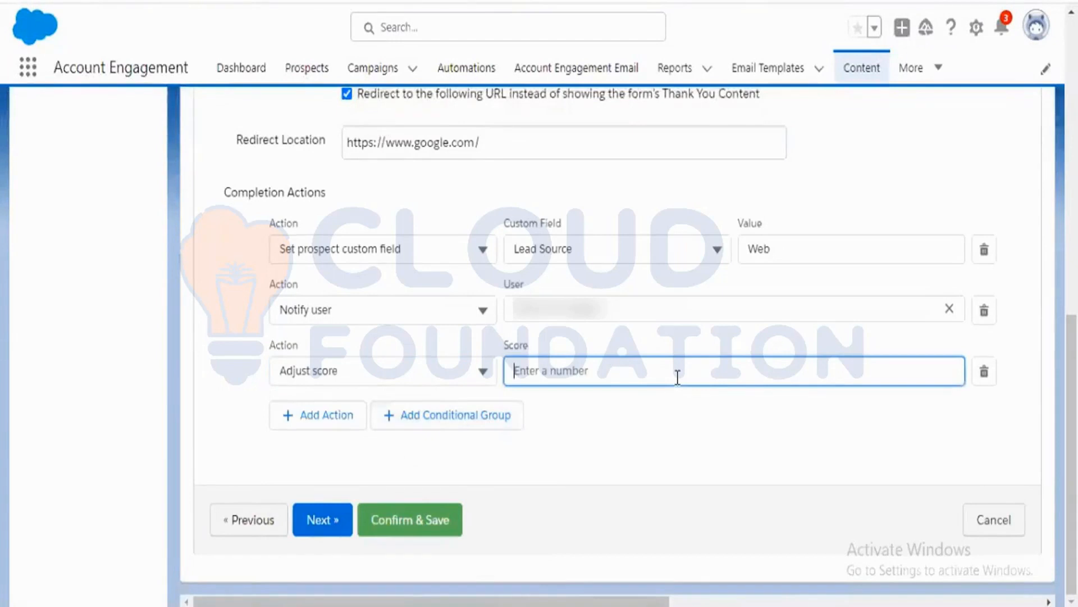
{"action": "left_click", "coordinate": [668, 418]}
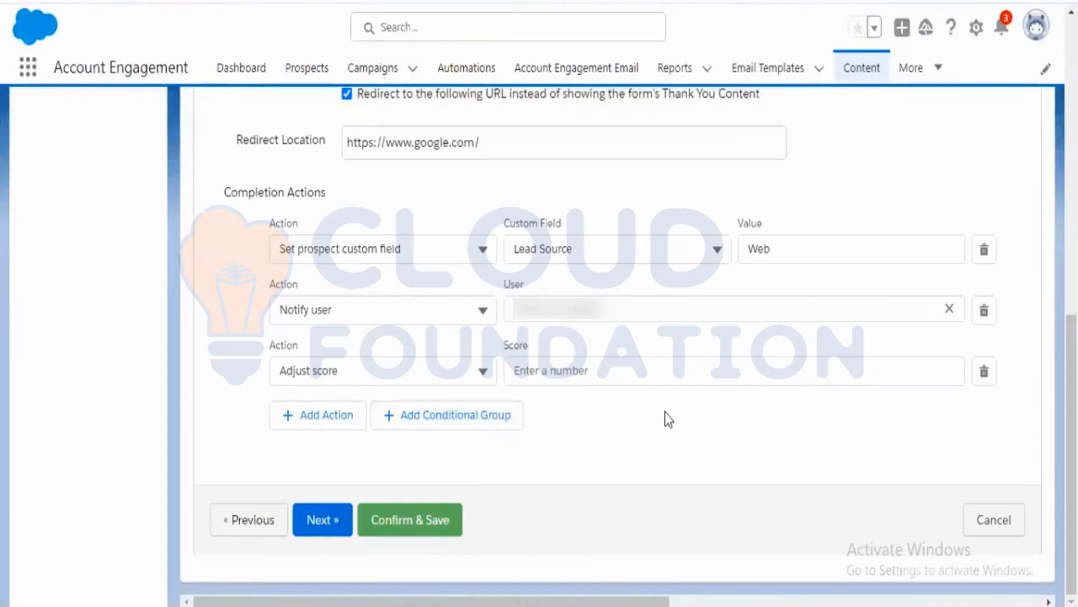
Set the score adjustment of the third completion action to +20.
{"action": "left_click", "coordinate": [649, 373]}
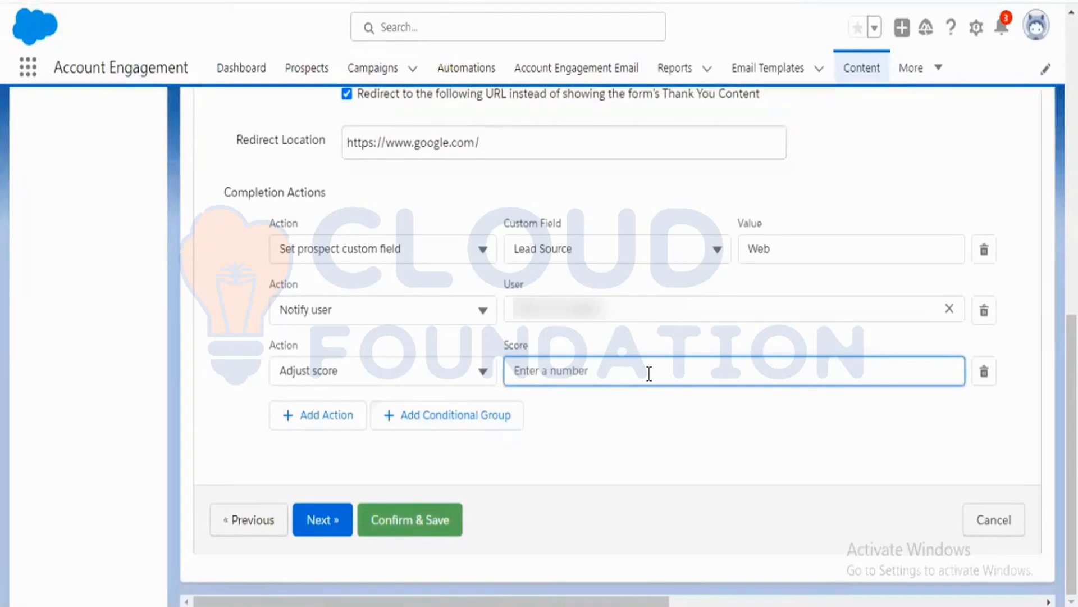
{"action": "type", "text": "+20"}
{"action": "left_click", "coordinate": [734, 430]}
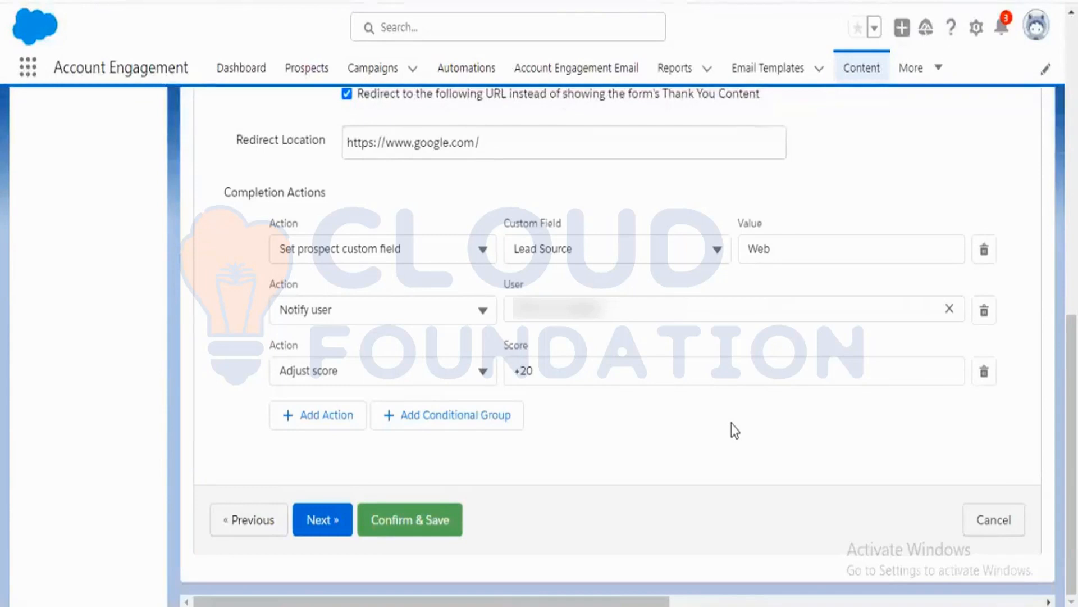
{"action": "left_click", "coordinate": [575, 367]}
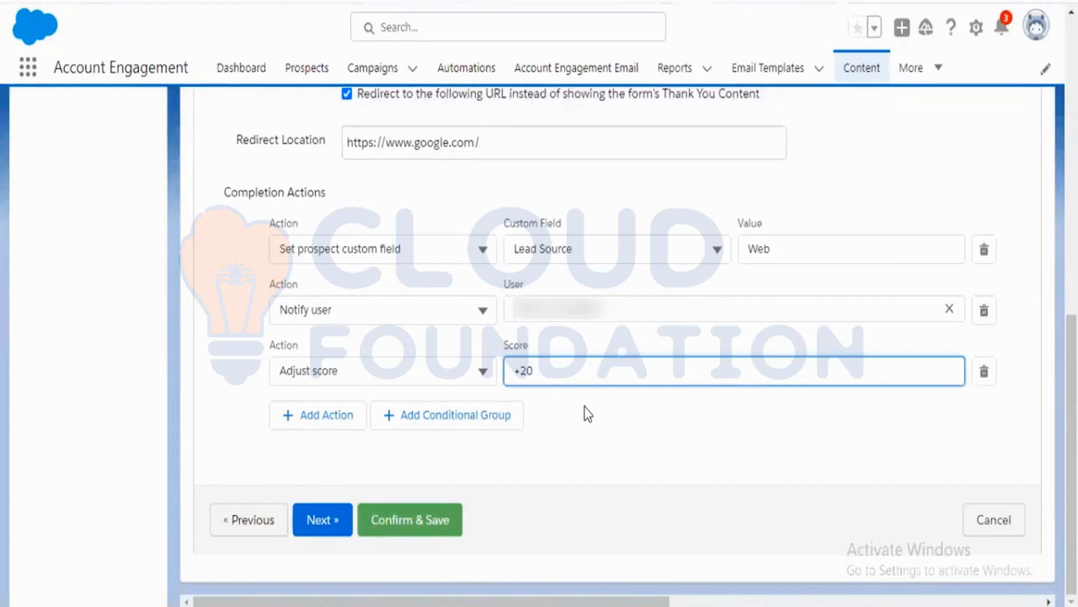
{"action": "key", "text": "BackSpace"}
{"action": "key", "text": "BackSpace"}
{"action": "key", "text": "BackSpace"}
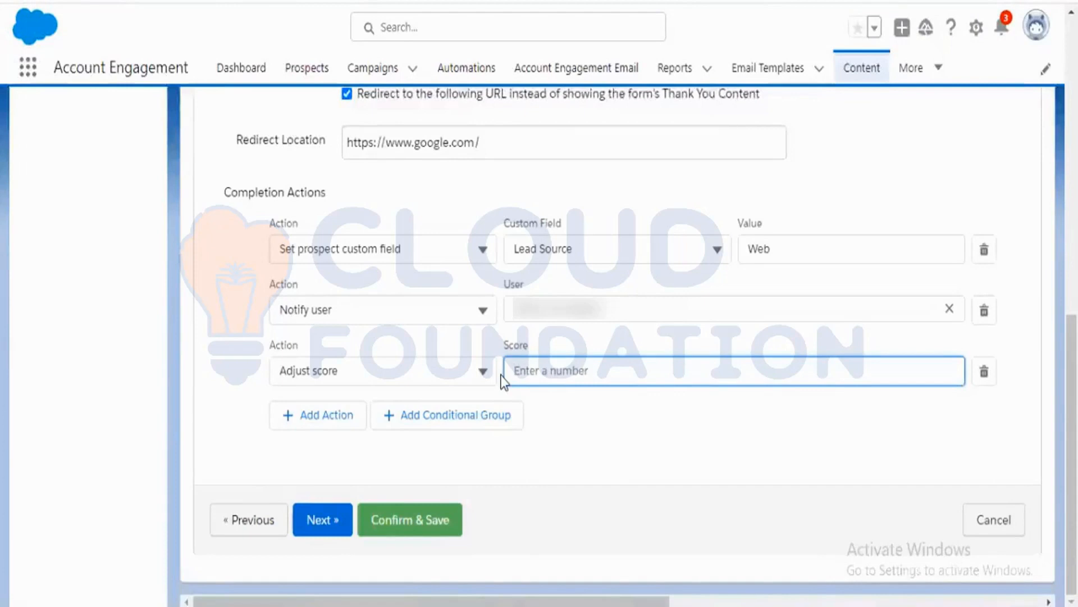
{"action": "type", "text": "+1"}
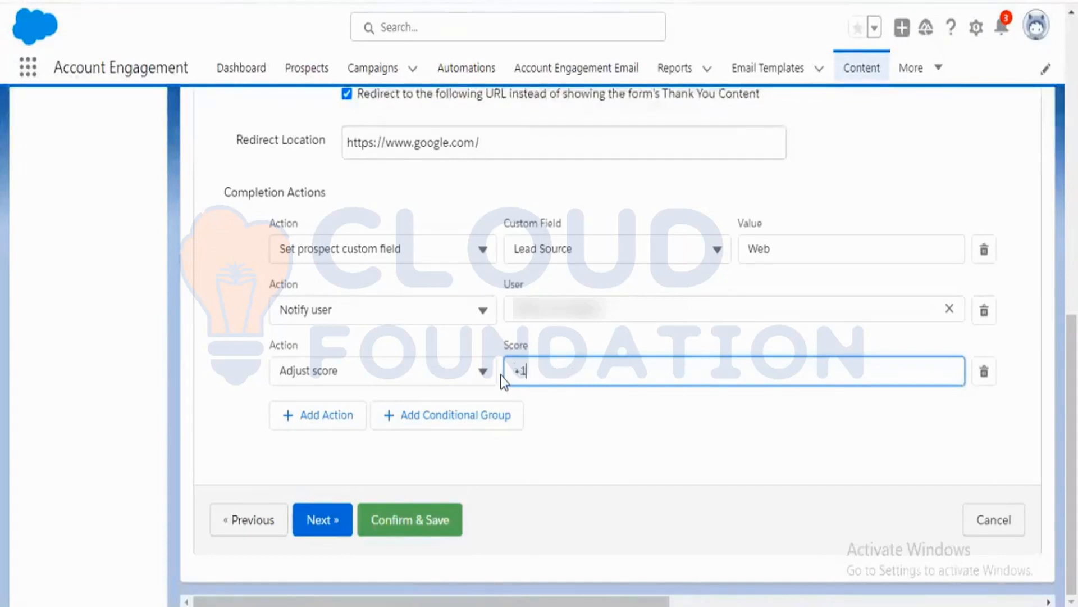
{"action": "key", "text": "BackSpace"}
{"action": "key", "text": "BackSpace"}
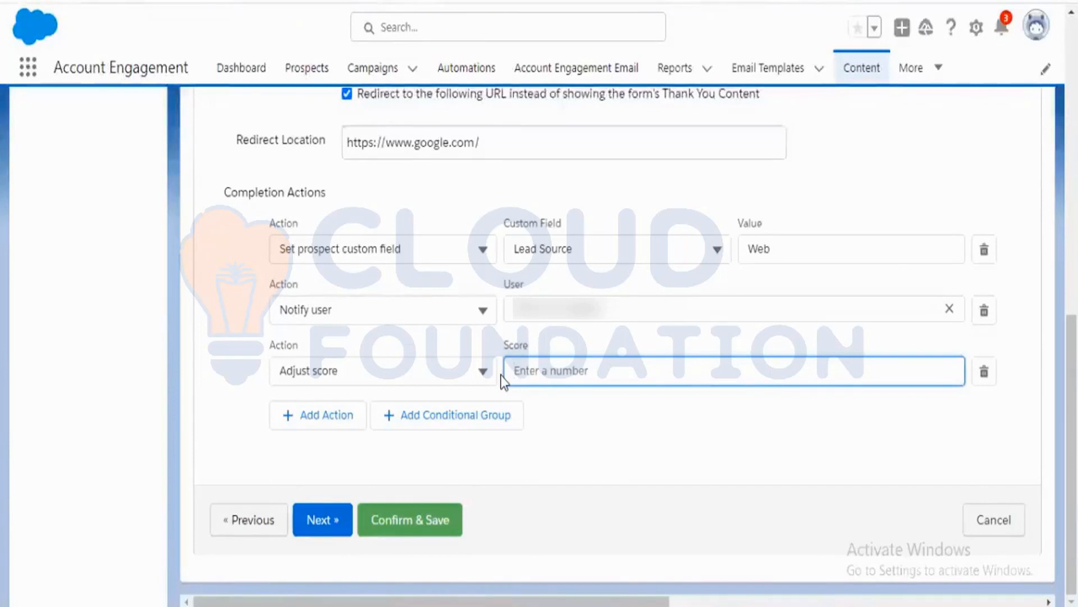
{"action": "type", "text": "+20"}
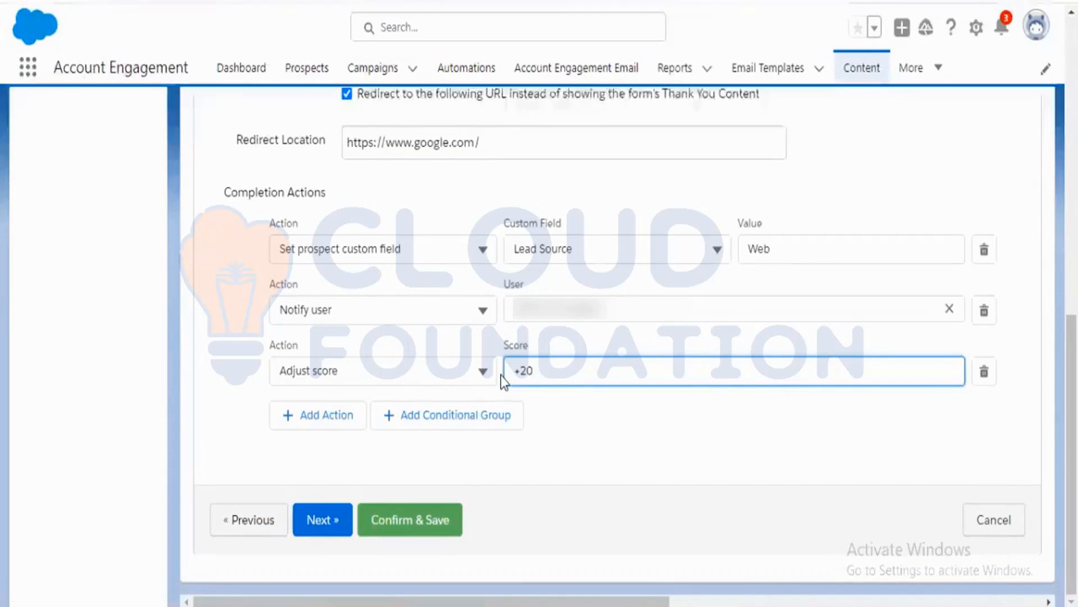
Add a fourth completion action and set its type to Assign prospect via Salesforce active assignment rule.
{"action": "left_click", "coordinate": [339, 420]}
{"action": "scroll", "coordinate": [461, 436], "scroll_direction": "down", "scroll_amount": 2}
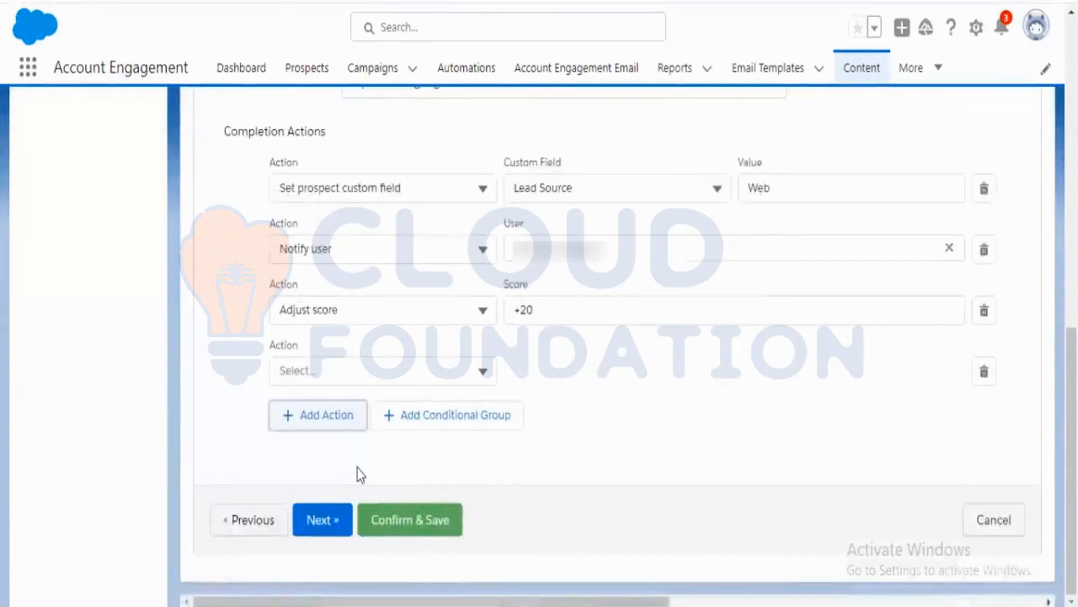
{"action": "left_click", "coordinate": [395, 375]}
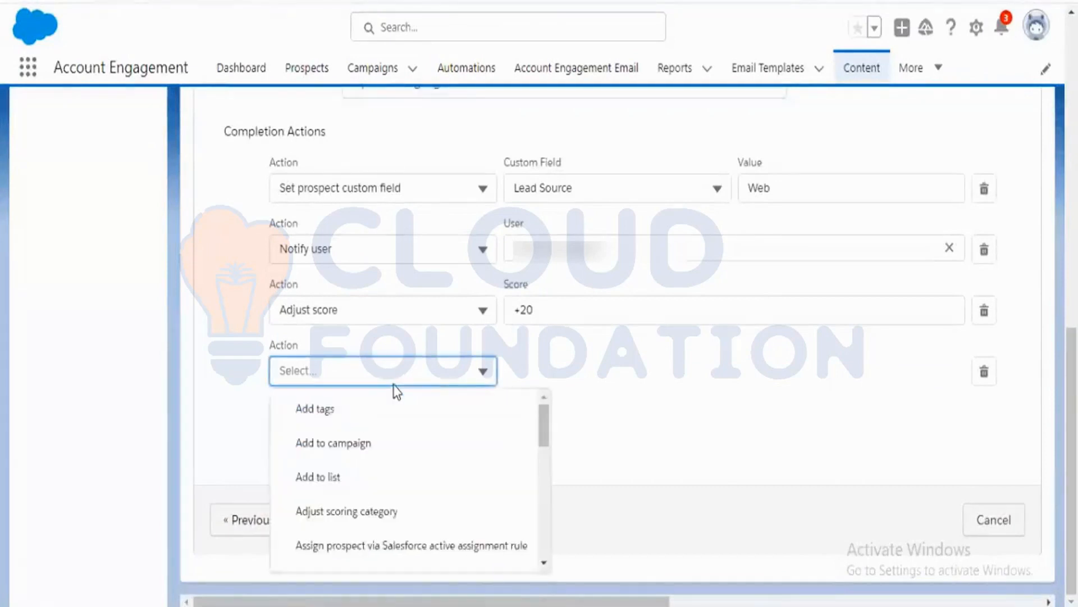
{"action": "scroll", "coordinate": [468, 487], "scroll_direction": "down", "scroll_amount": 2}
{"action": "scroll", "coordinate": [453, 484], "scroll_direction": "up", "scroll_amount": 2}
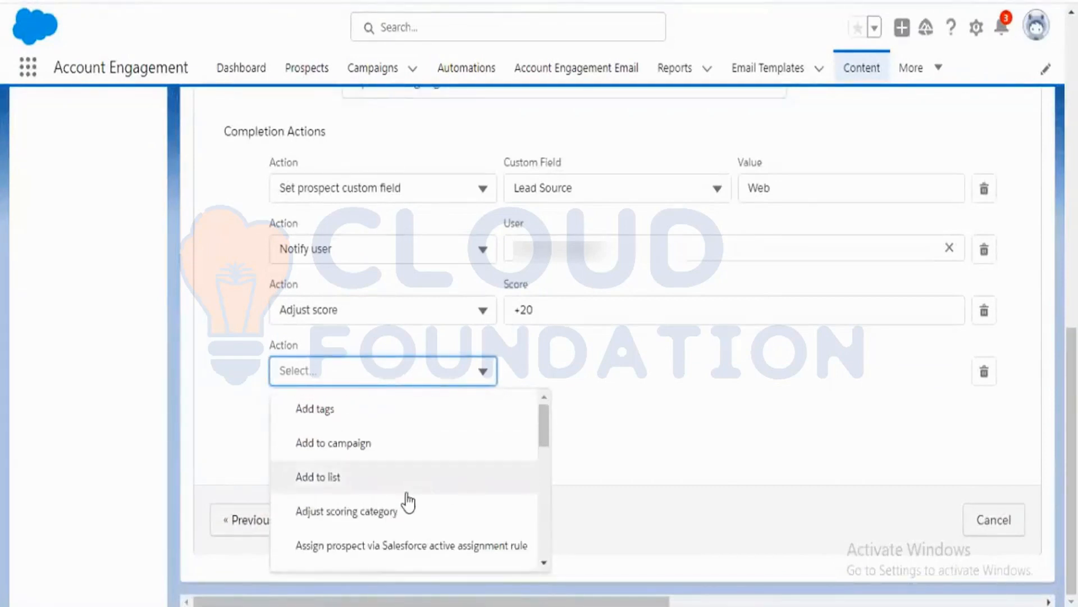
{"action": "scroll", "coordinate": [400, 500], "scroll_direction": "down", "scroll_amount": 1}
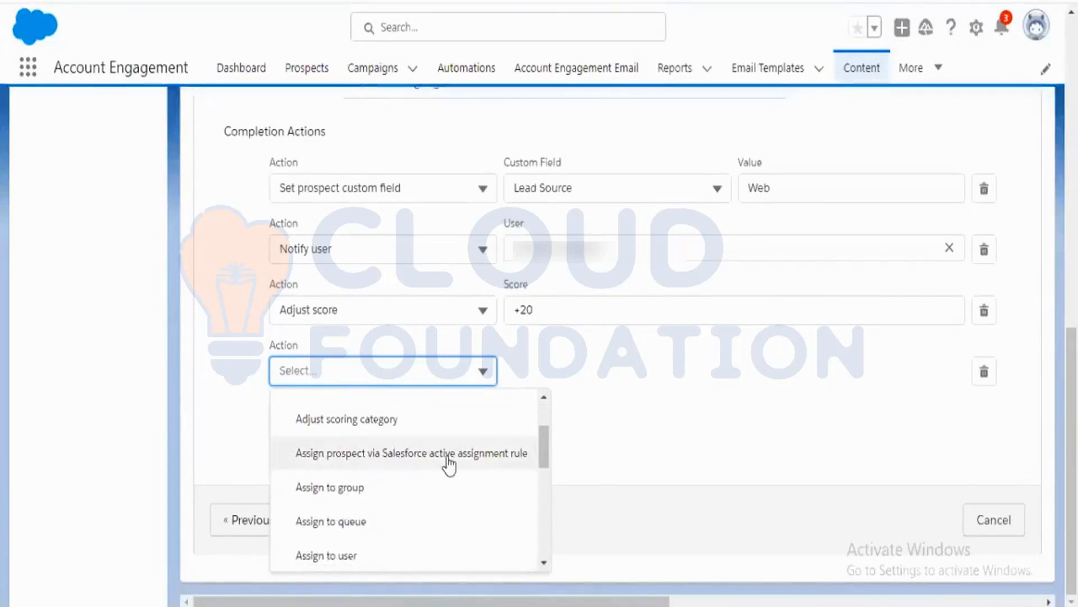
{"action": "left_click", "coordinate": [469, 466]}
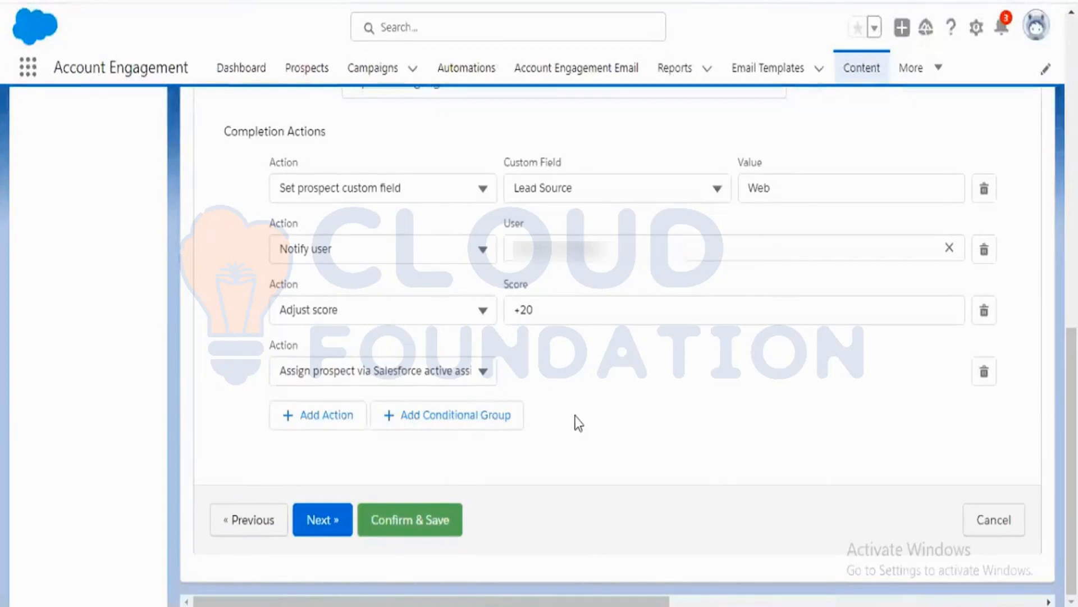
Switch to Salesforce Setup and open Lead Assignment Rules by searching quick find for lead.
{"action": "scroll", "coordinate": [579, 422], "scroll_direction": "up", "scroll_amount": 2}
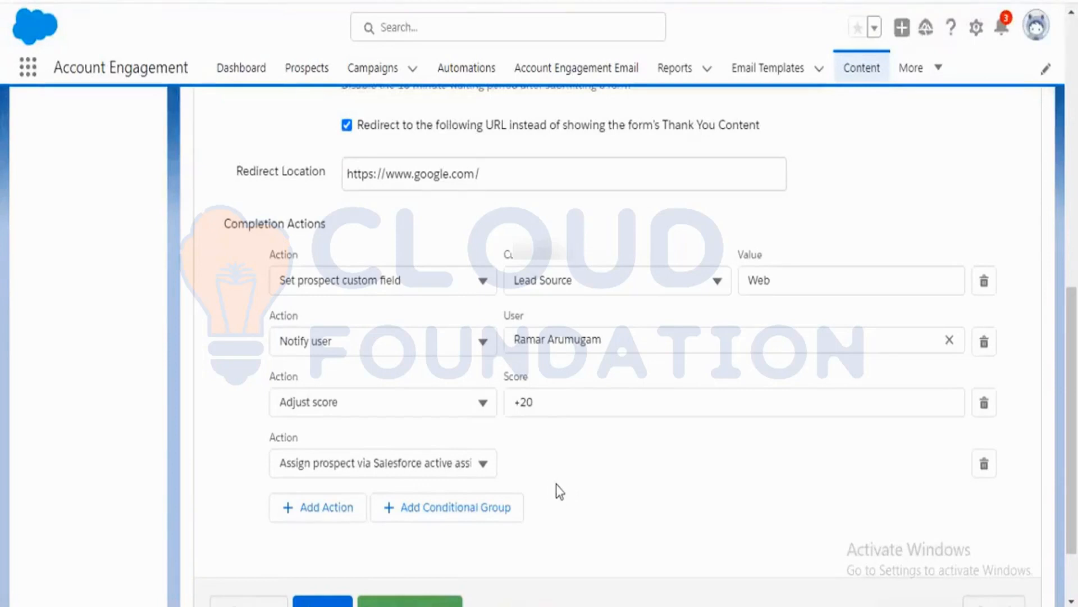
{"action": "scroll", "coordinate": [539, 483], "scroll_direction": "down", "scroll_amount": 2}
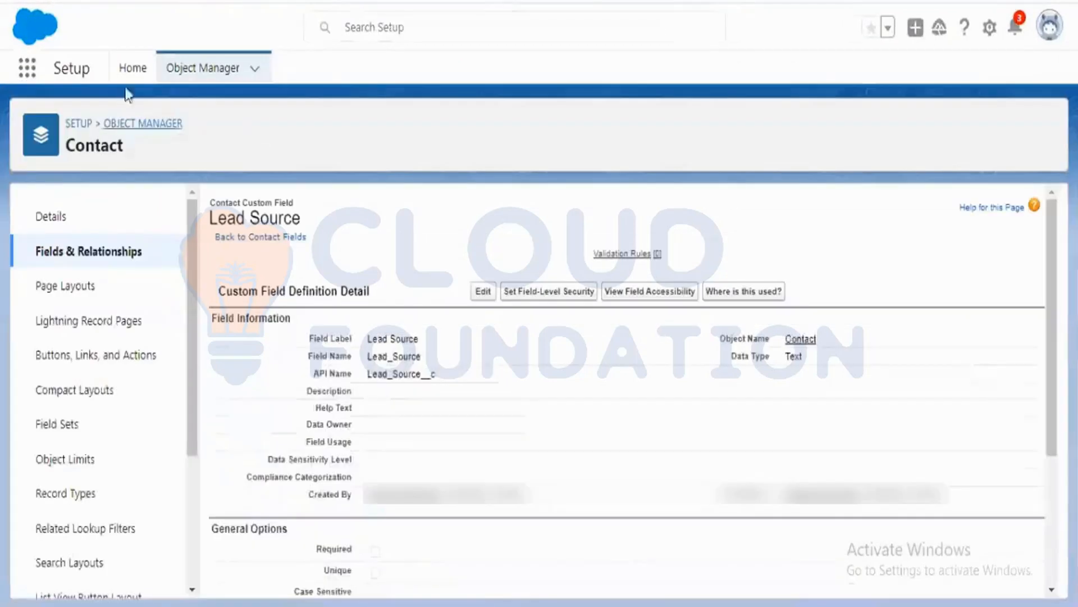
{"action": "left_click", "coordinate": [137, 79]}
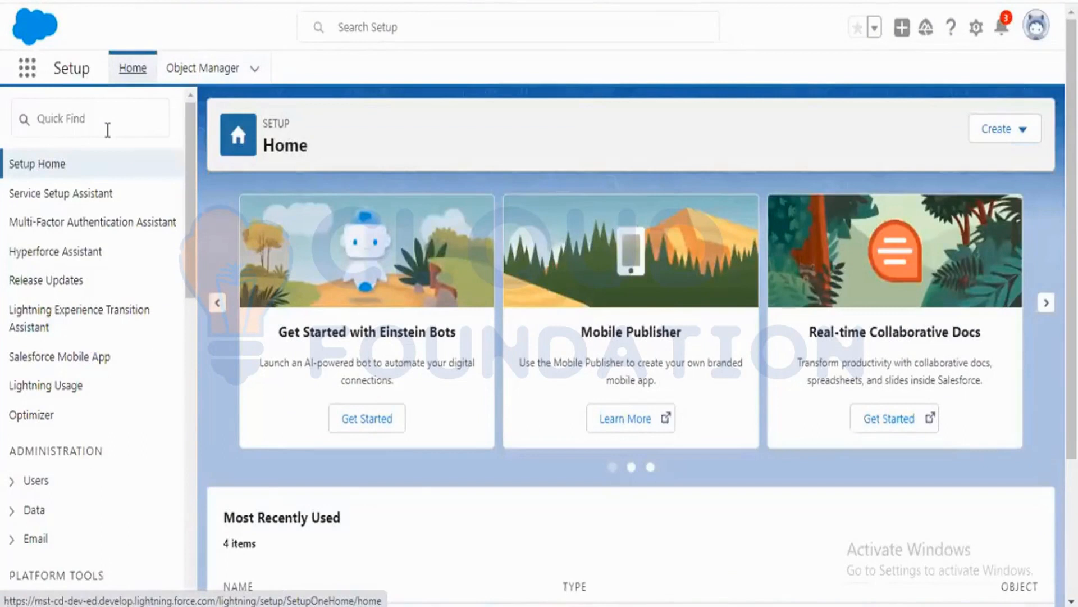
{"action": "left_click", "coordinate": [107, 130]}
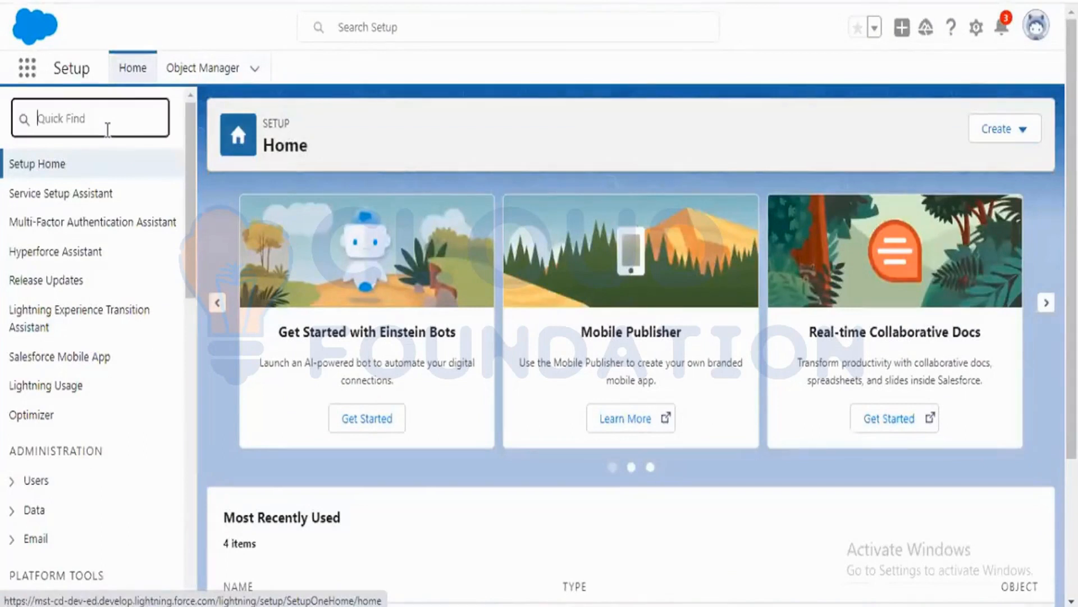
{"action": "left_click", "coordinate": [139, 76]}
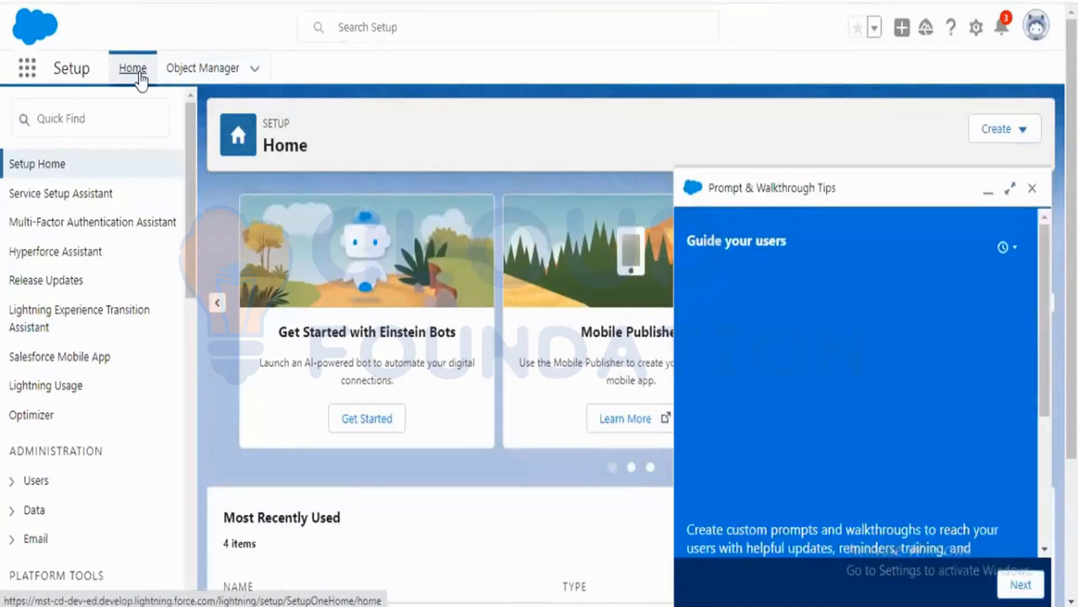
{"action": "left_click", "coordinate": [1032, 189]}
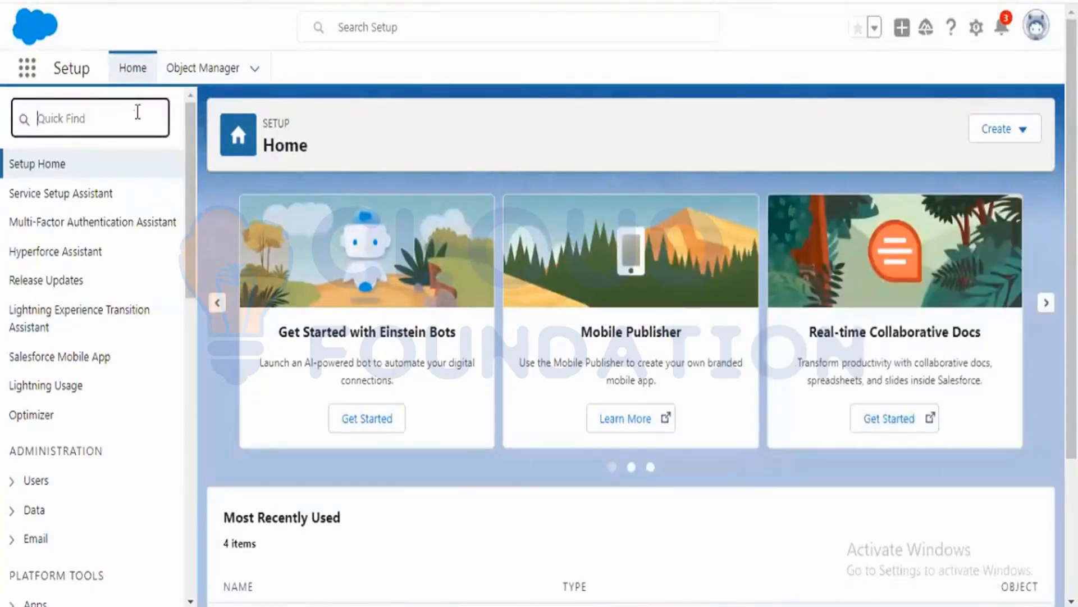
{"action": "type", "text": "le"}
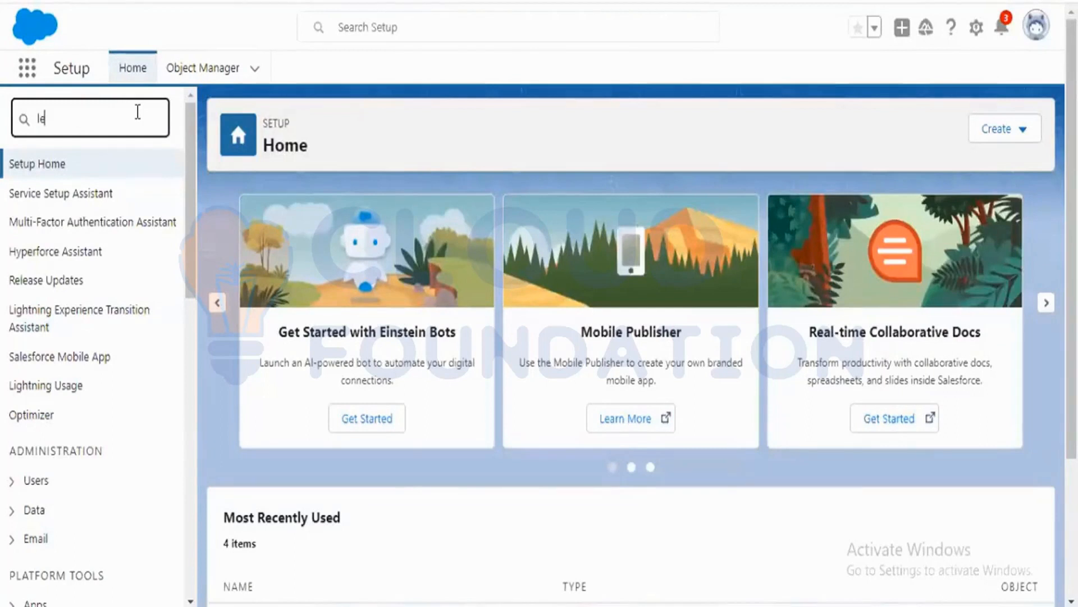
{"action": "type", "text": "ad"}
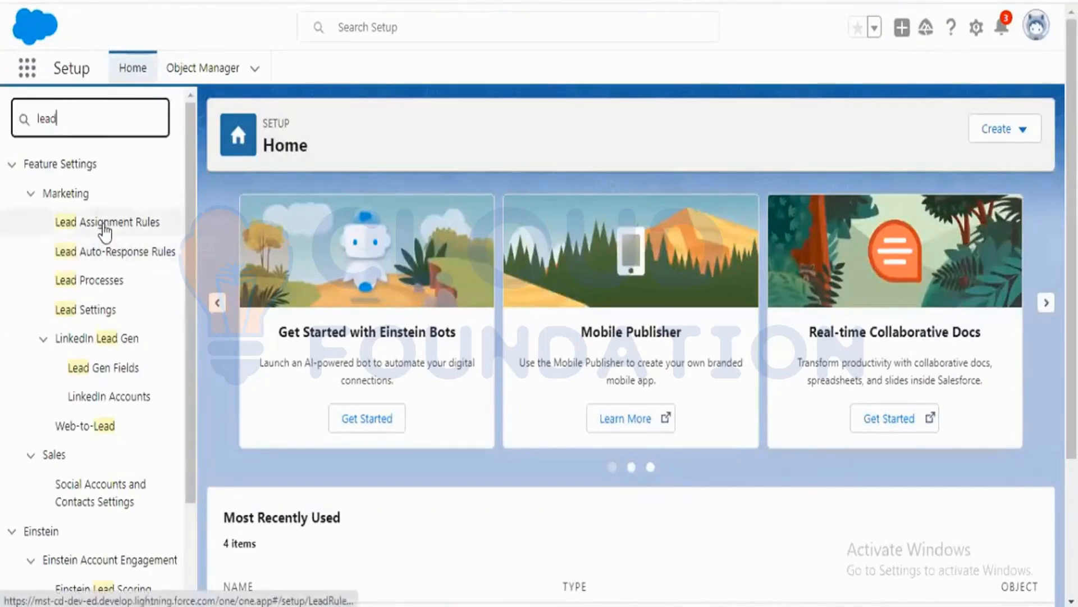
{"action": "left_click", "coordinate": [130, 227]}
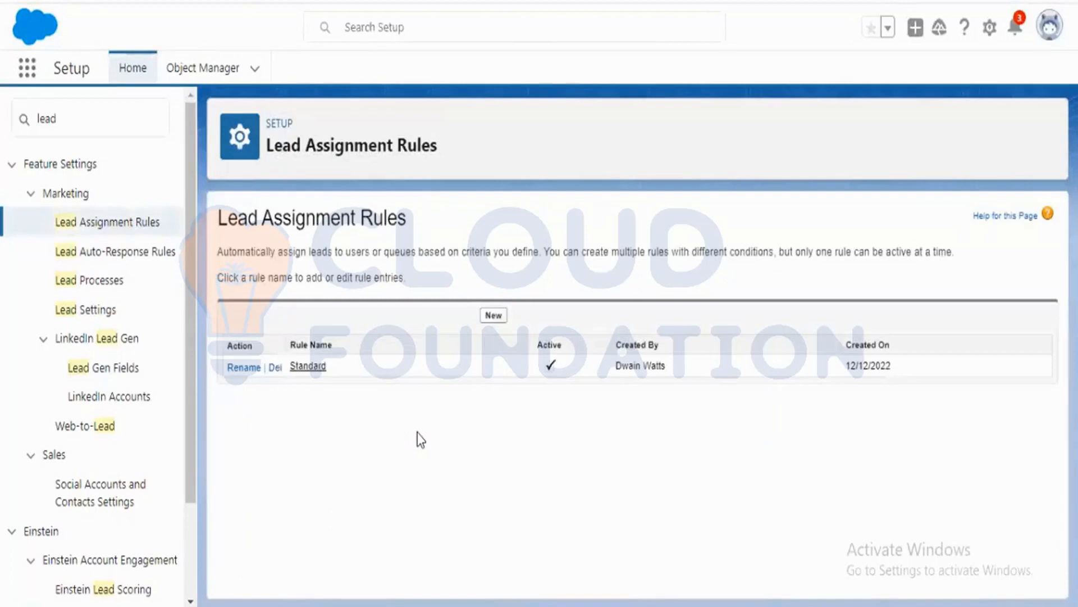
Open the Standard lead assignment rule and examine its rule entries.
{"action": "scroll", "coordinate": [114, 444], "scroll_direction": "down", "scroll_amount": 3}
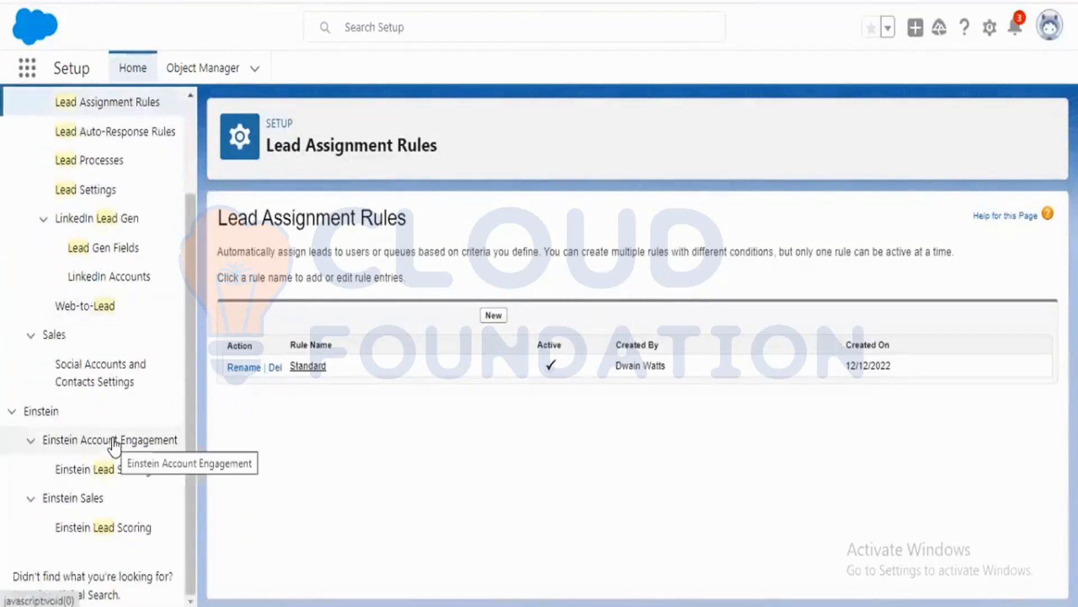
{"action": "scroll", "coordinate": [114, 444], "scroll_direction": "up", "scroll_amount": 3}
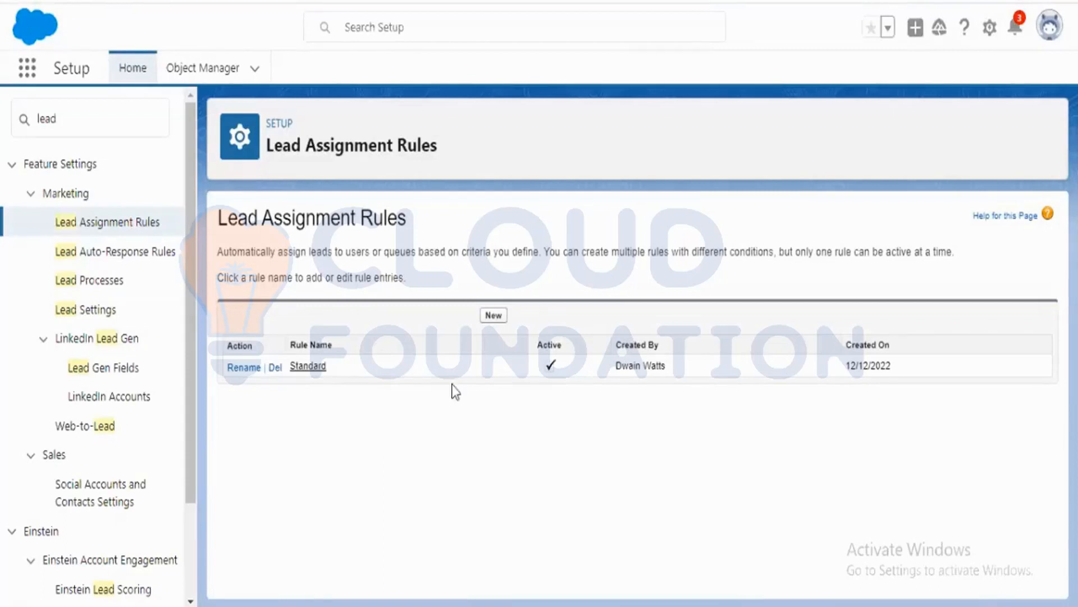
{"action": "left_click", "coordinate": [313, 370]}
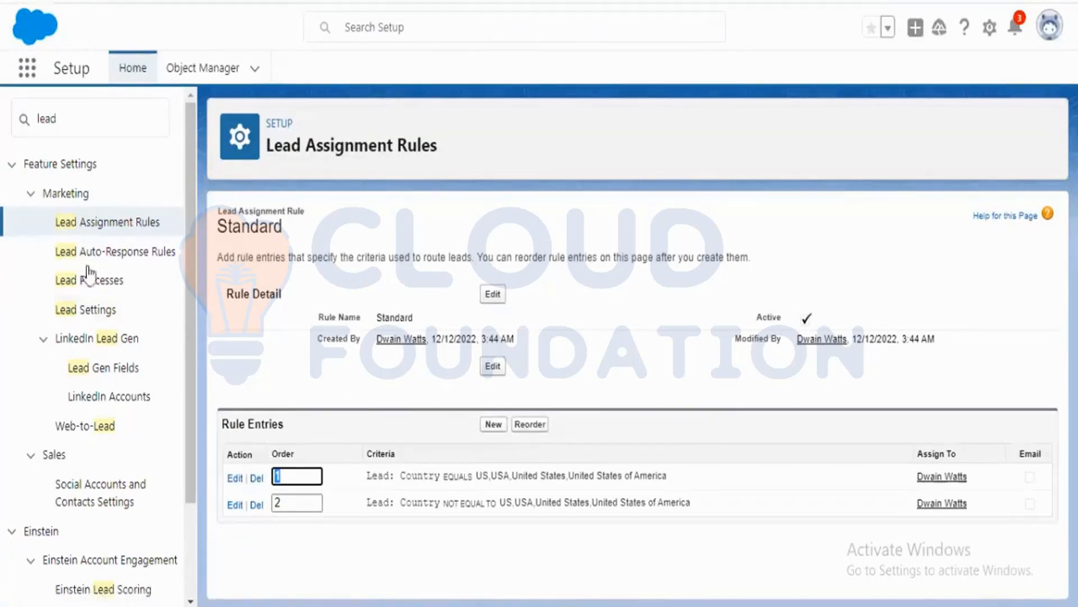
{"action": "left_click_drag", "start_coordinate": [269, 146], "coordinate": [438, 147]}
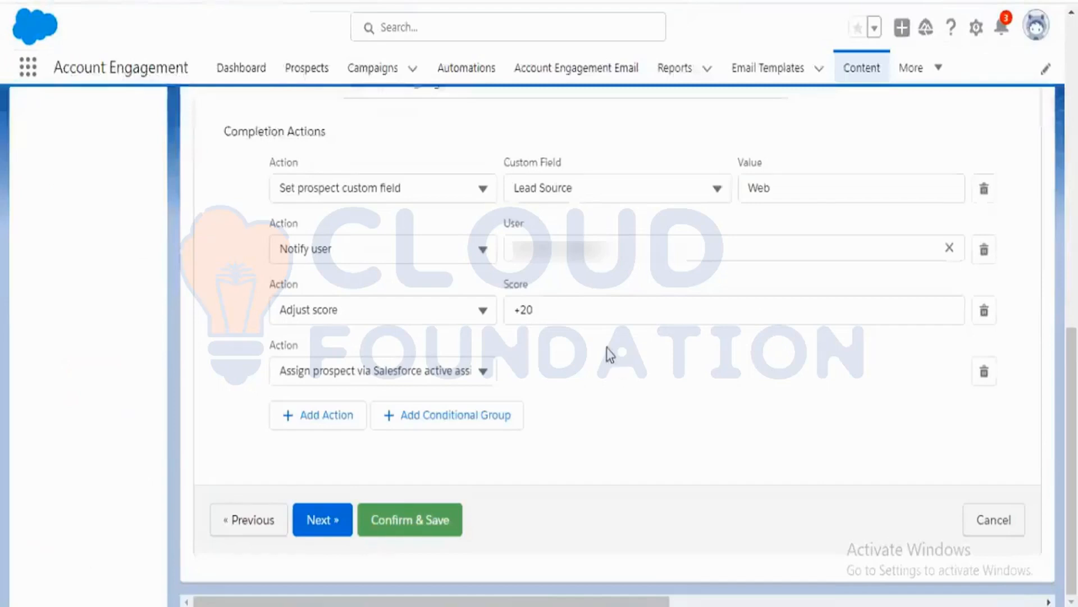
Return to the form and change the fourth completion action's type to Assign to group.
{"action": "scroll", "coordinate": [607, 354], "scroll_direction": "up", "scroll_amount": 5}
{"action": "scroll", "coordinate": [610, 354], "scroll_direction": "down", "scroll_amount": 5}
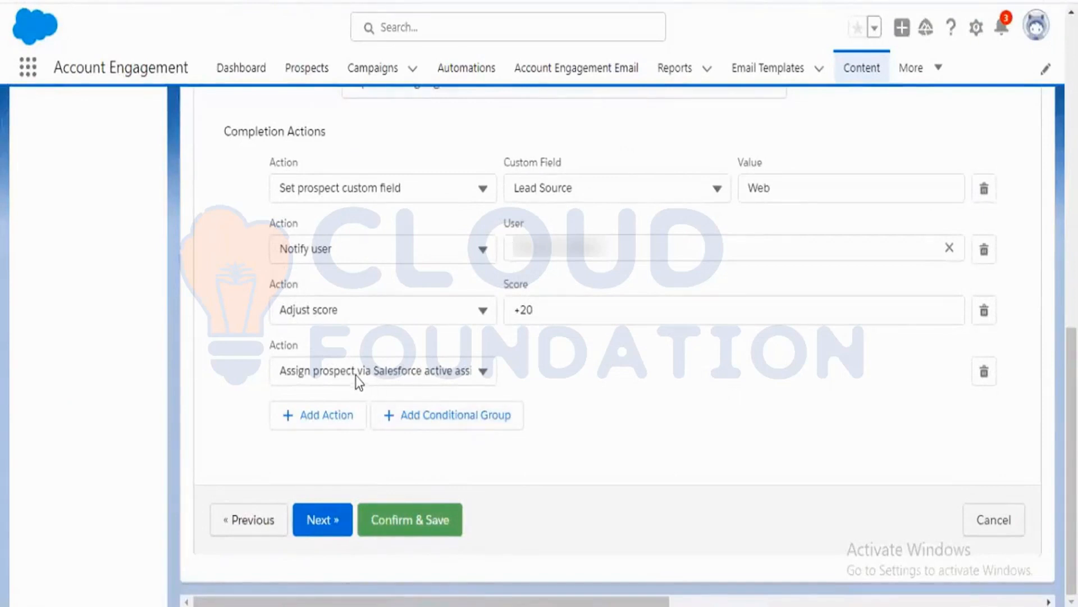
{"action": "left_click", "coordinate": [404, 376]}
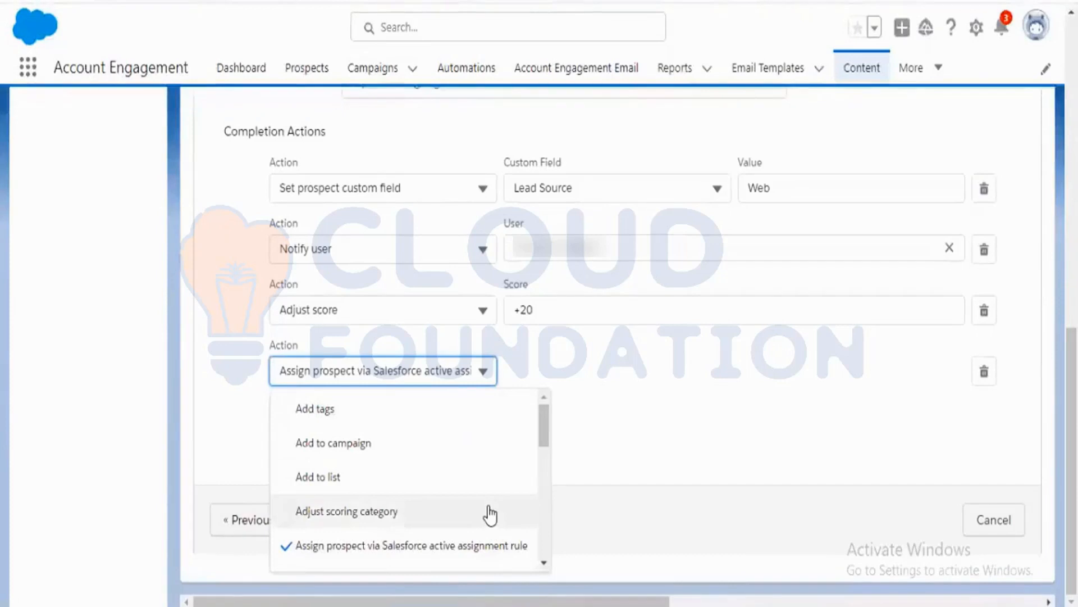
{"action": "scroll", "coordinate": [490, 515], "scroll_direction": "down", "scroll_amount": 2}
{"action": "scroll", "coordinate": [490, 514], "scroll_direction": "down", "scroll_amount": 2}
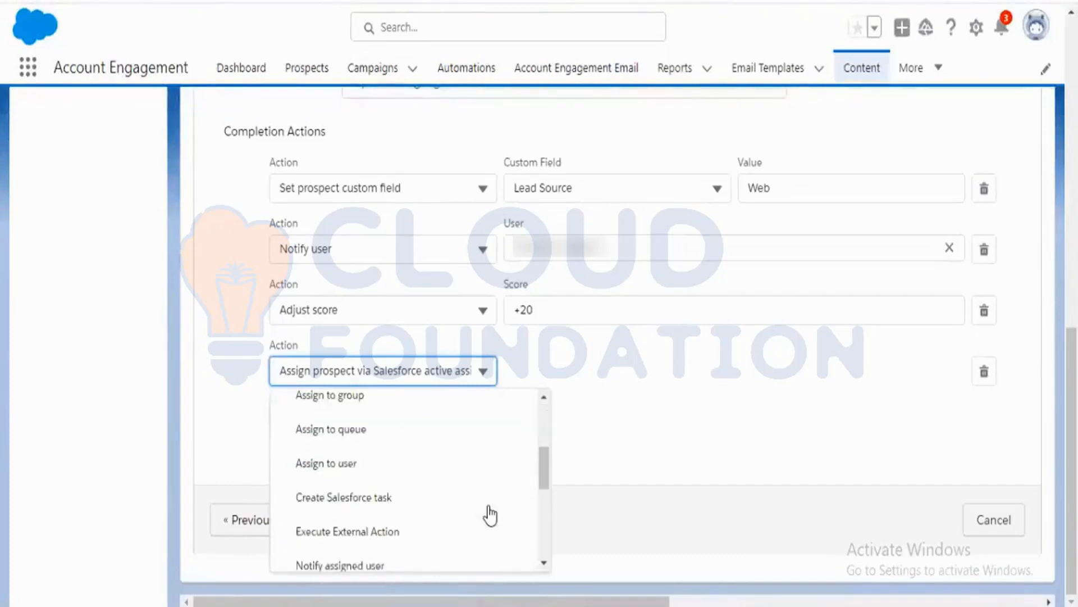
{"action": "scroll", "coordinate": [438, 510], "scroll_direction": "up", "scroll_amount": 2}
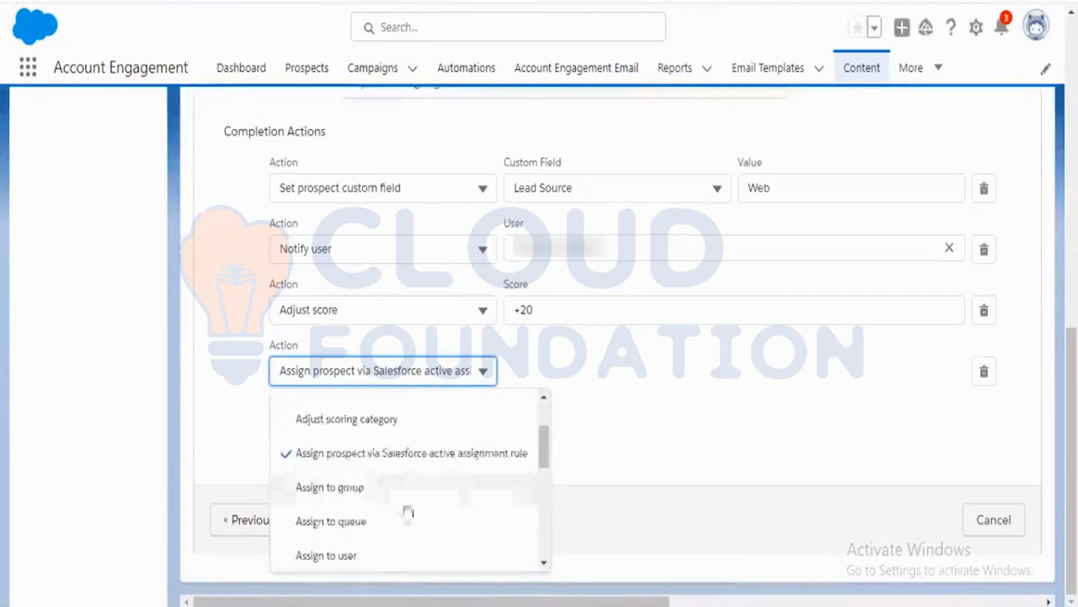
{"action": "left_click", "coordinate": [381, 494]}
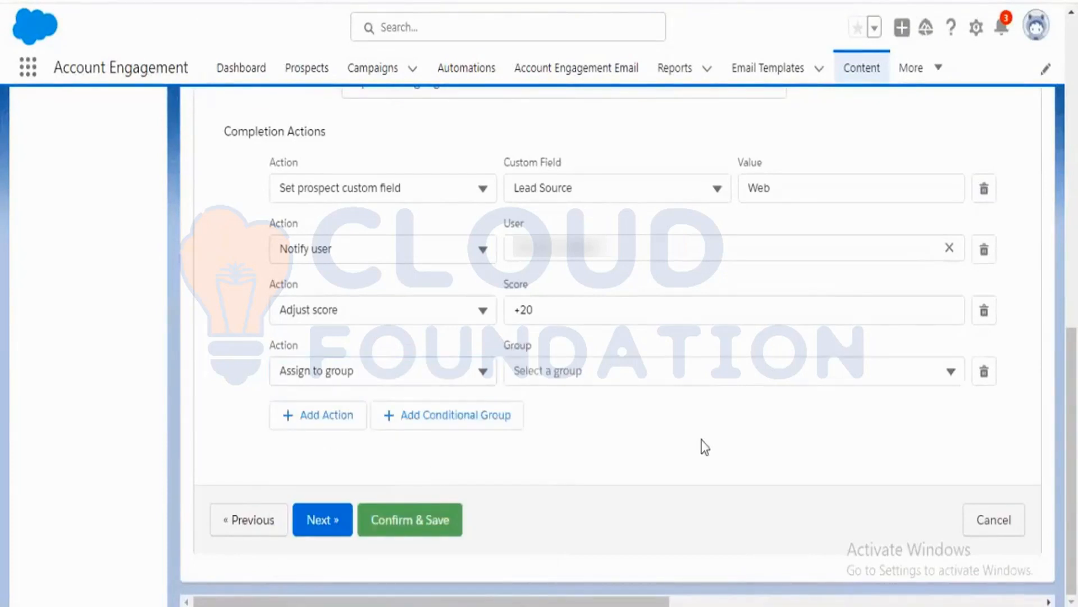
{"action": "left_click", "coordinate": [354, 375]}
{"action": "scroll", "coordinate": [410, 508], "scroll_direction": "down", "scroll_amount": 3}
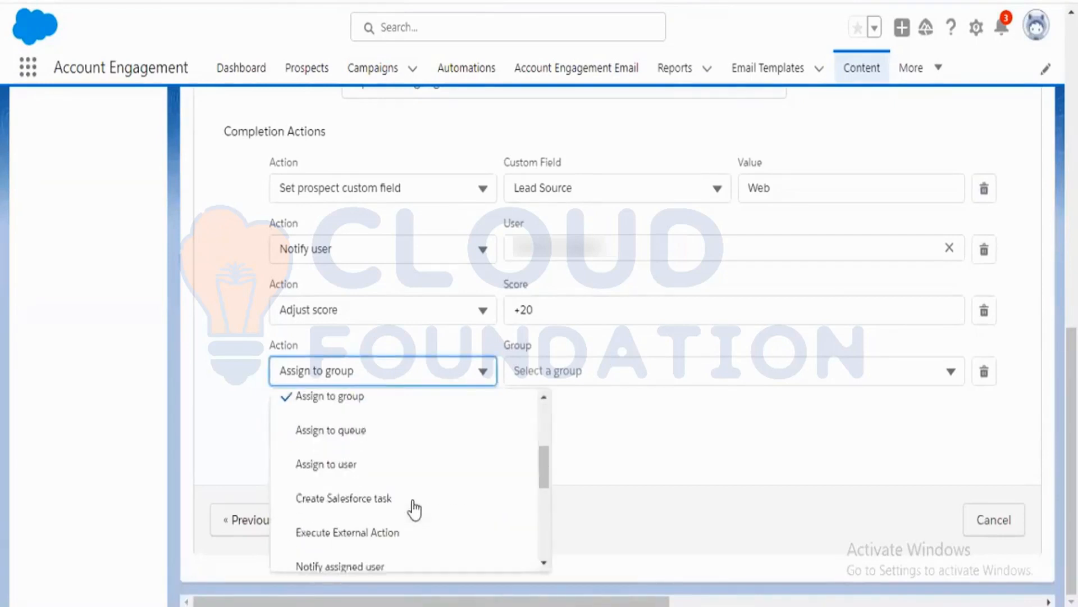
{"action": "scroll", "coordinate": [414, 509], "scroll_direction": "up", "scroll_amount": 2}
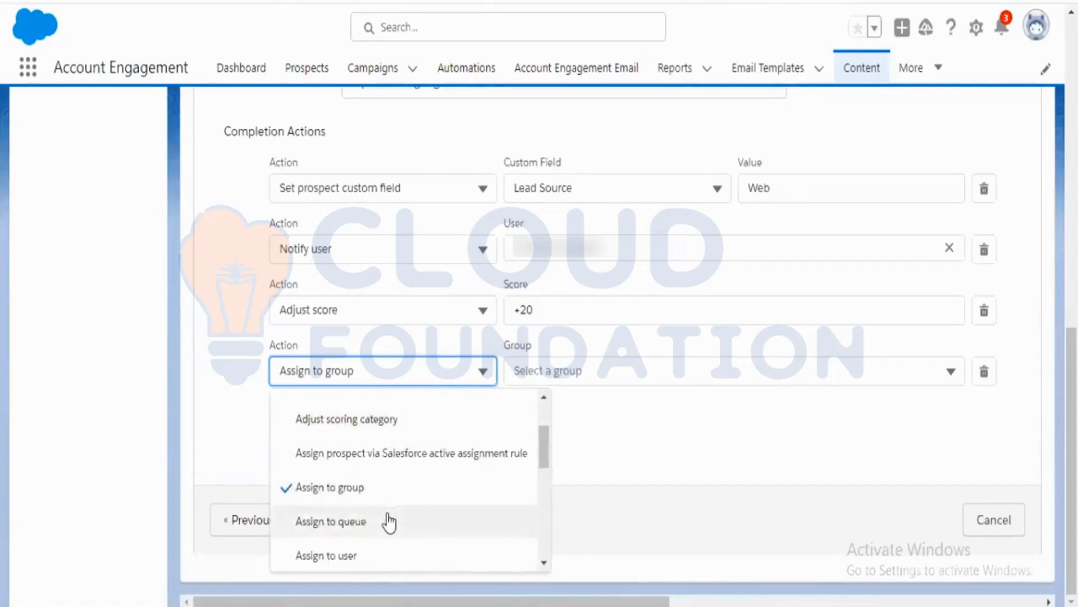
{"action": "left_click", "coordinate": [678, 500]}
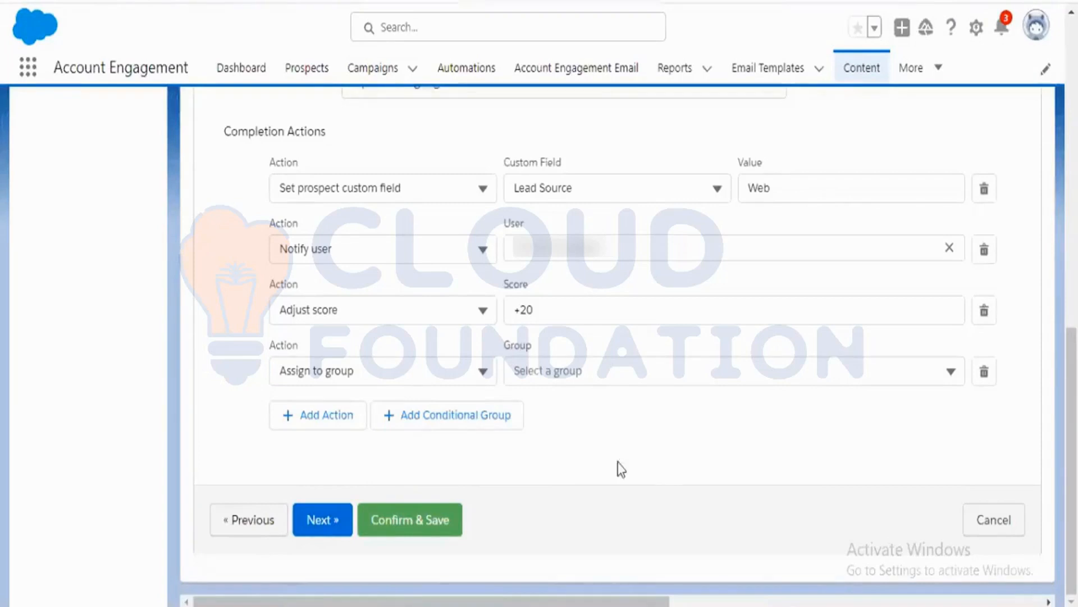
Change the fourth completion action's type to Assign to user.
{"action": "left_click", "coordinate": [484, 373]}
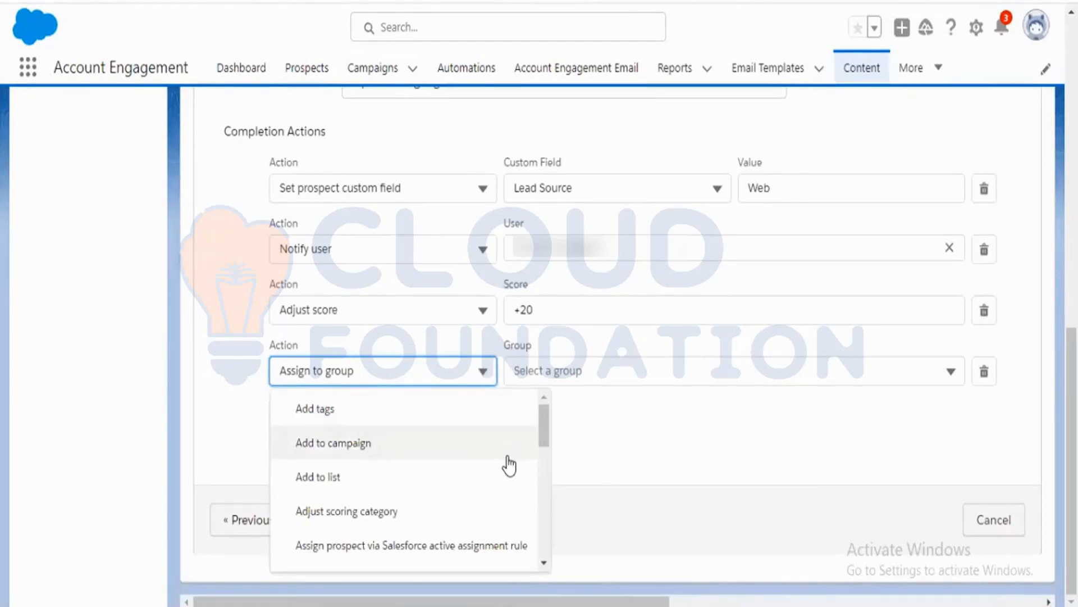
{"action": "scroll", "coordinate": [508, 463], "scroll_direction": "down", "scroll_amount": 1}
{"action": "scroll", "coordinate": [509, 465], "scroll_direction": "down", "scroll_amount": 8}
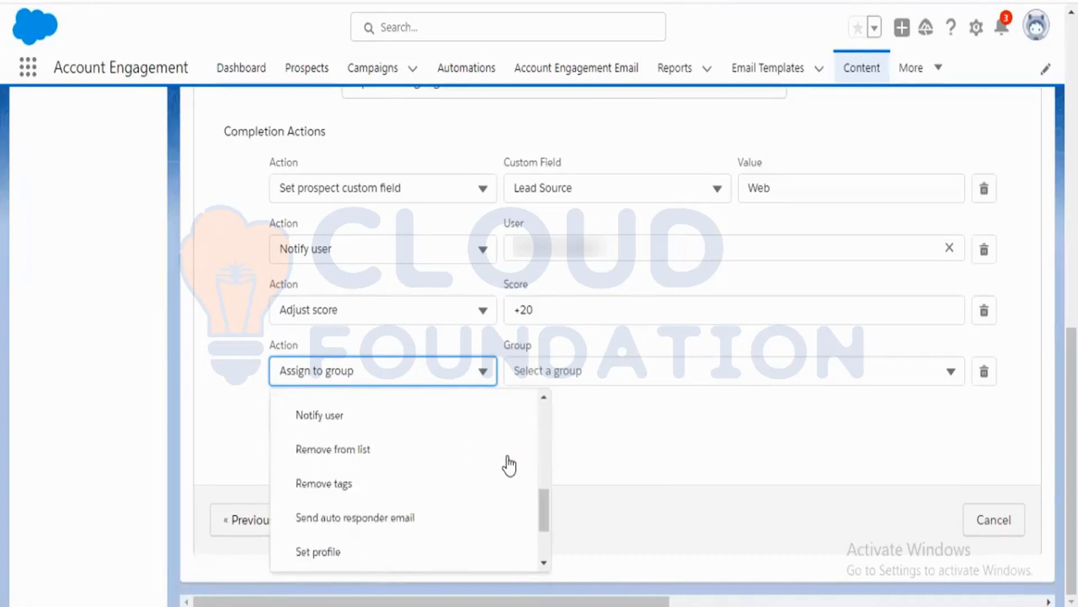
{"action": "scroll", "coordinate": [509, 465], "scroll_direction": "down", "scroll_amount": 1}
{"action": "scroll", "coordinate": [510, 465], "scroll_direction": "up", "scroll_amount": 3}
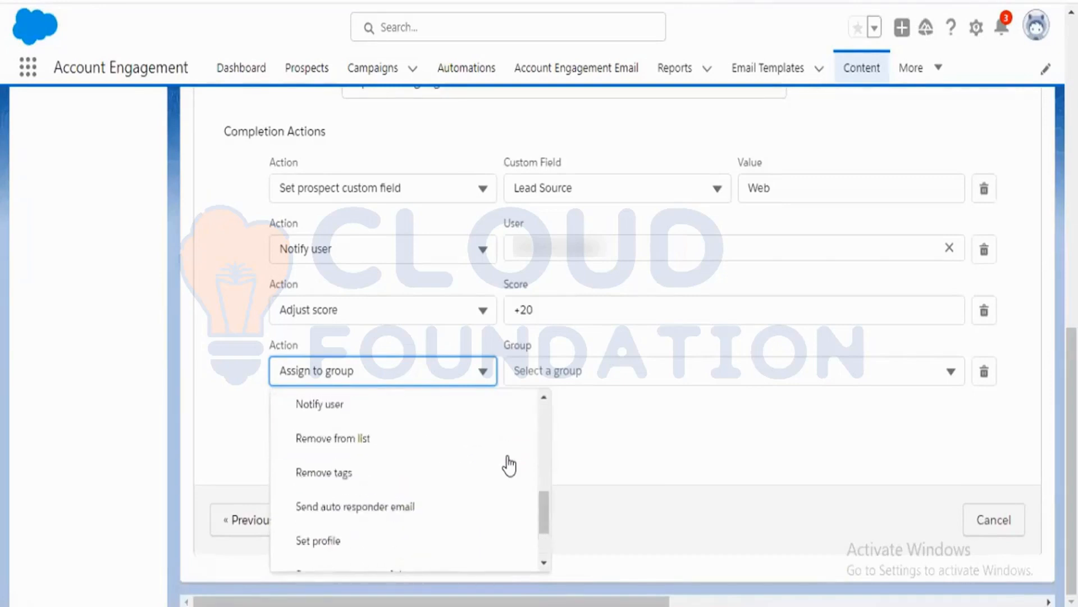
{"action": "scroll", "coordinate": [510, 465], "scroll_direction": "up", "scroll_amount": 8}
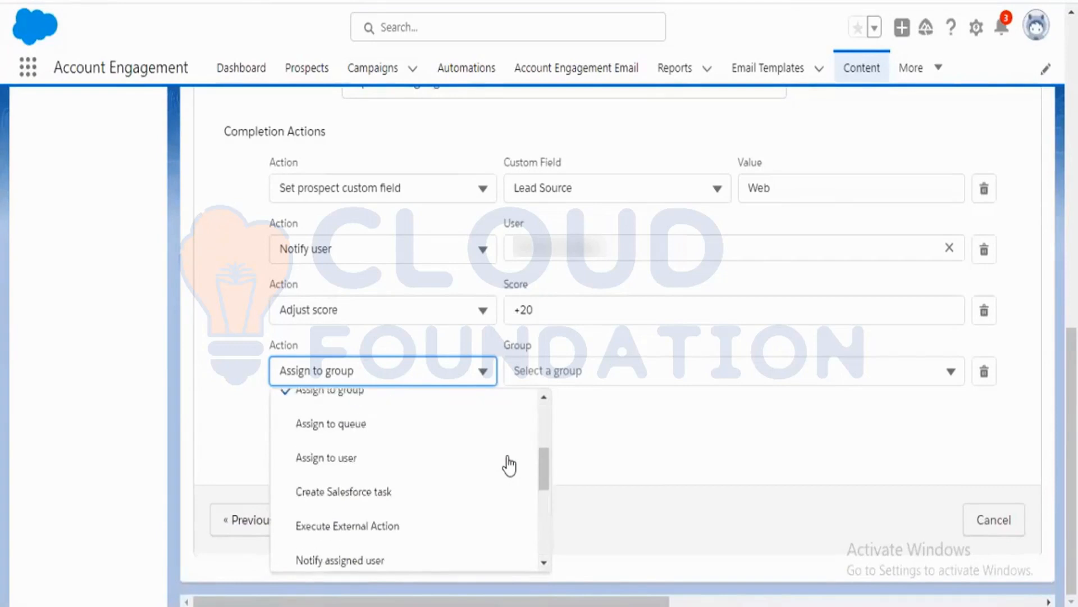
{"action": "scroll", "coordinate": [482, 514], "scroll_direction": "down", "scroll_amount": 3}
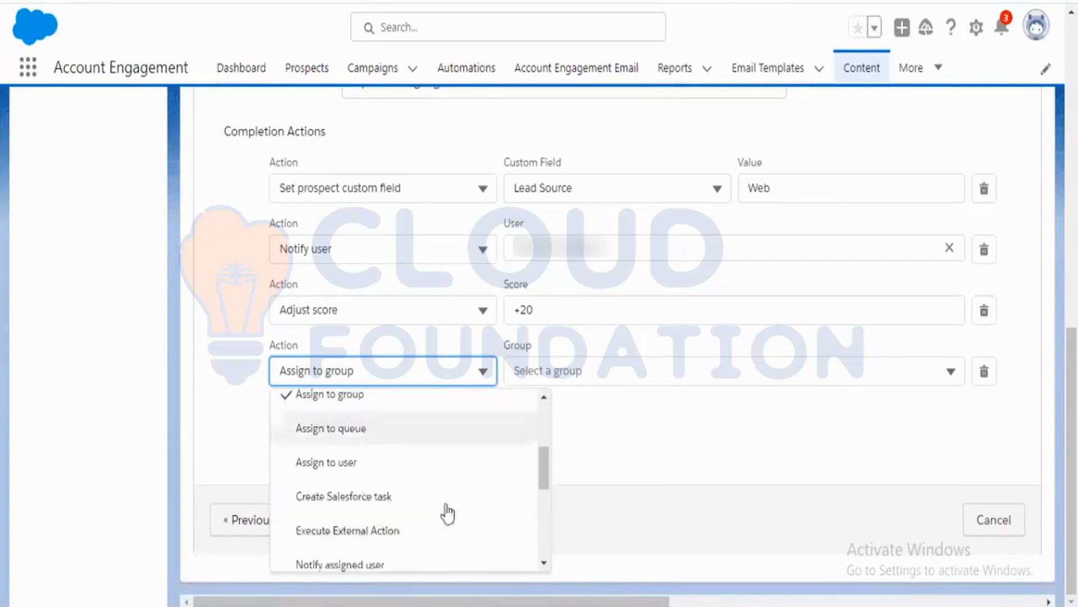
{"action": "left_click", "coordinate": [355, 461]}
{"action": "left_click", "coordinate": [681, 452]}
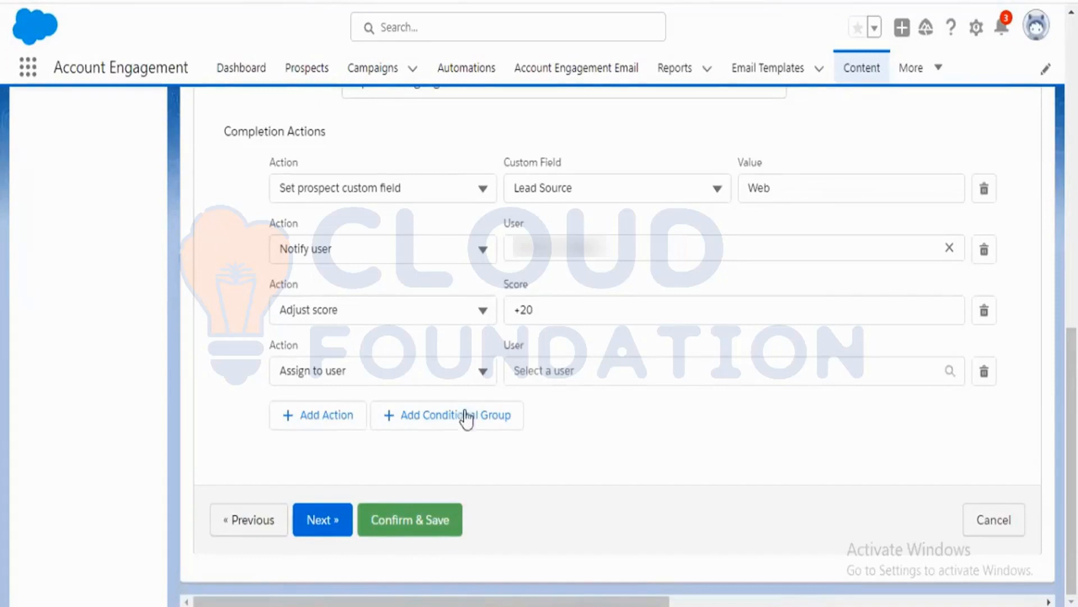
Change the fourth completion action's type to Create Salesforce task.
{"action": "left_click", "coordinate": [378, 376]}
{"action": "scroll", "coordinate": [430, 508], "scroll_direction": "down", "scroll_amount": 5}
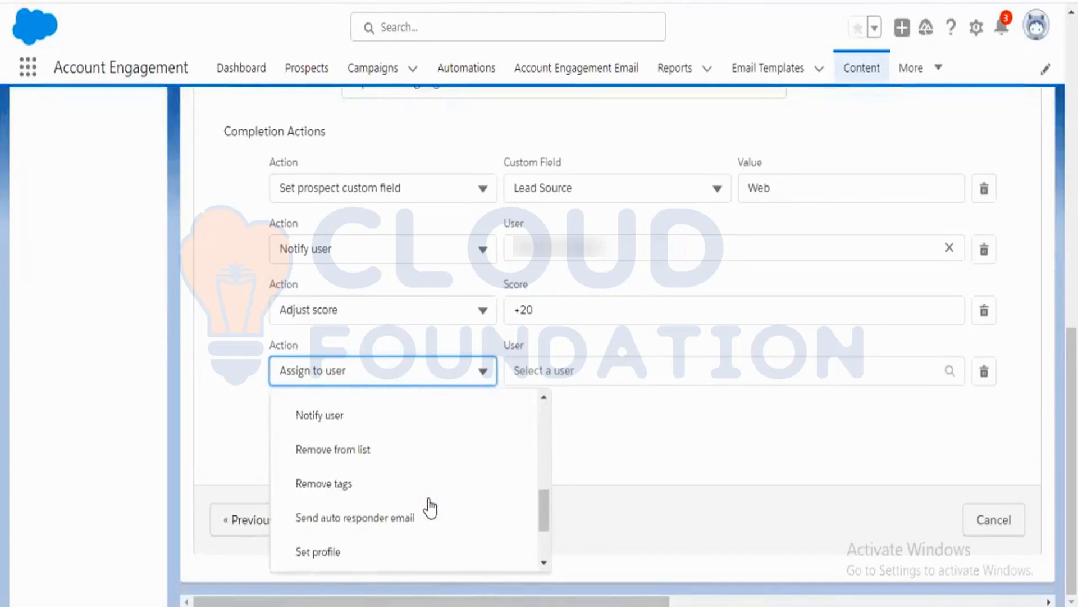
{"action": "scroll", "coordinate": [430, 508], "scroll_direction": "up", "scroll_amount": 3}
{"action": "scroll", "coordinate": [431, 509], "scroll_direction": "up", "scroll_amount": 3}
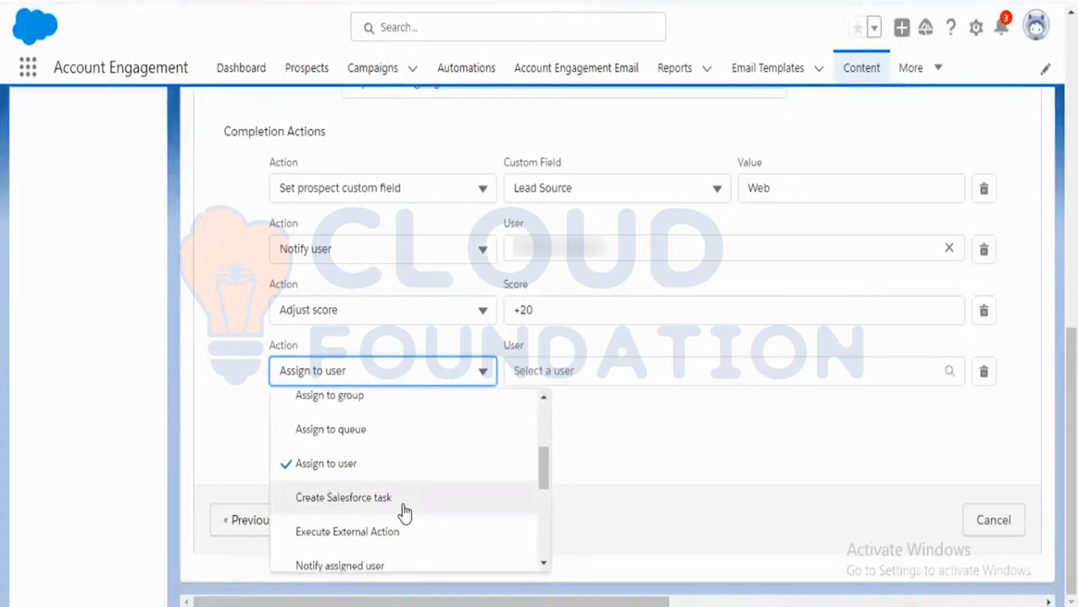
{"action": "left_click", "coordinate": [403, 504]}
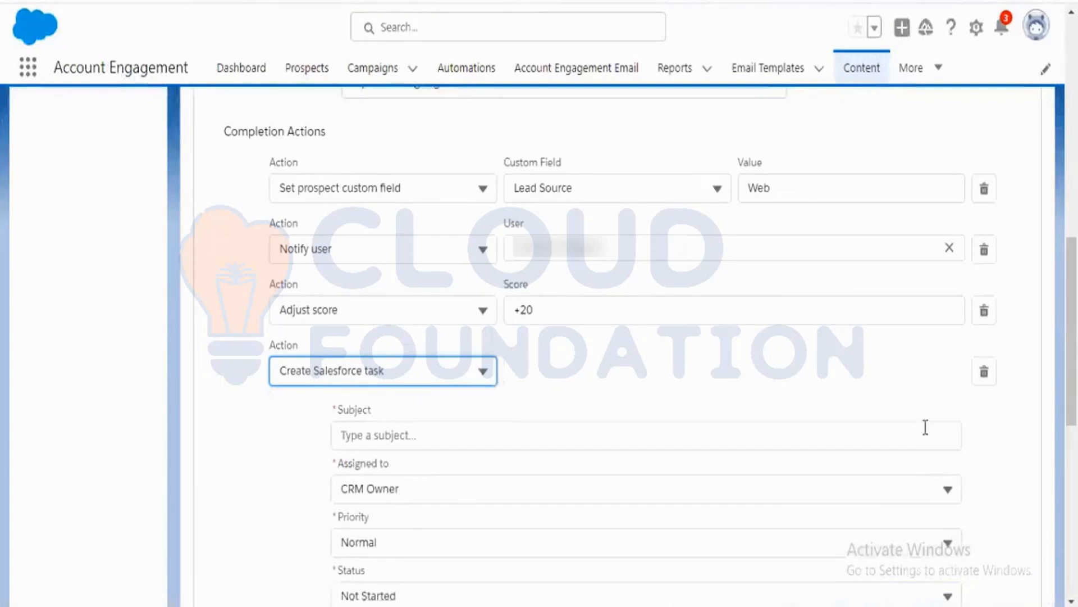
Set the Salesforce task's subject to Pardot Form Submission.
{"action": "scroll", "coordinate": [988, 449], "scroll_direction": "down", "scroll_amount": 2}
{"action": "left_click", "coordinate": [421, 341]}
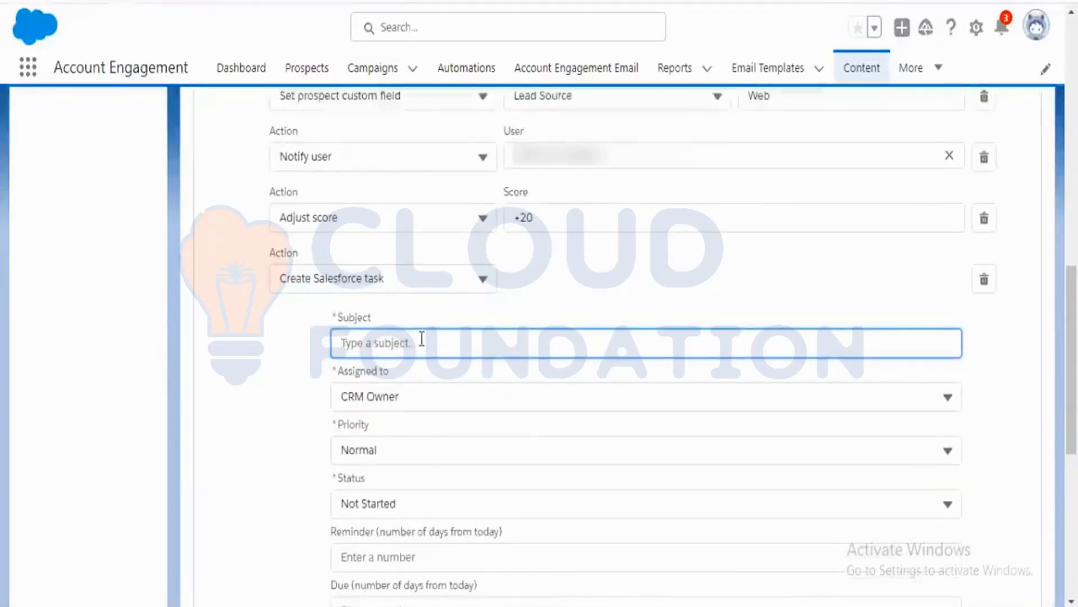
{"action": "type", "text": "Pardot F"}
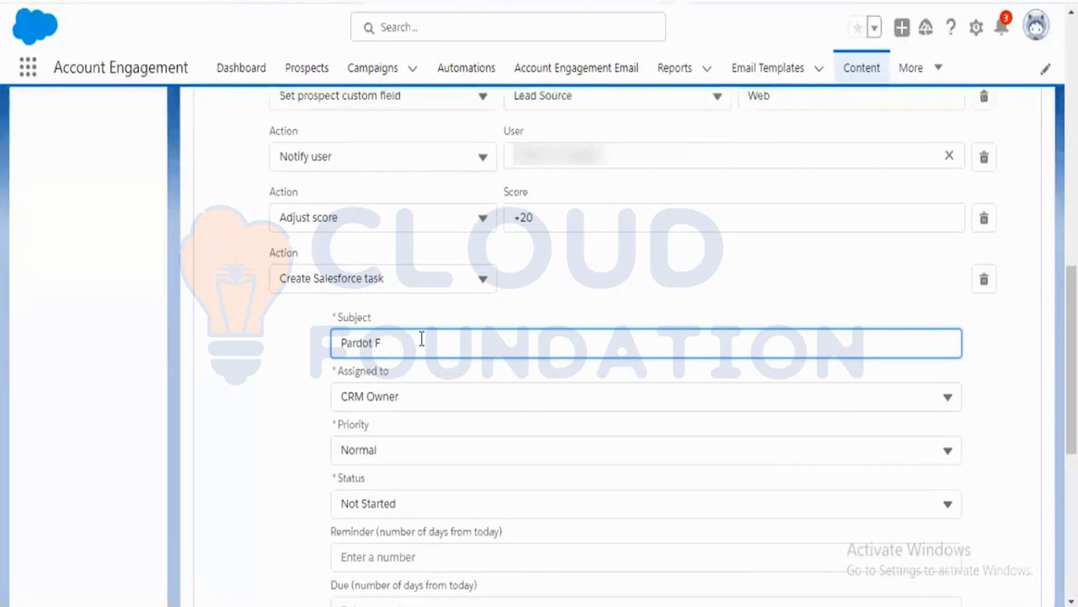
{"action": "type", "text": "orm"}
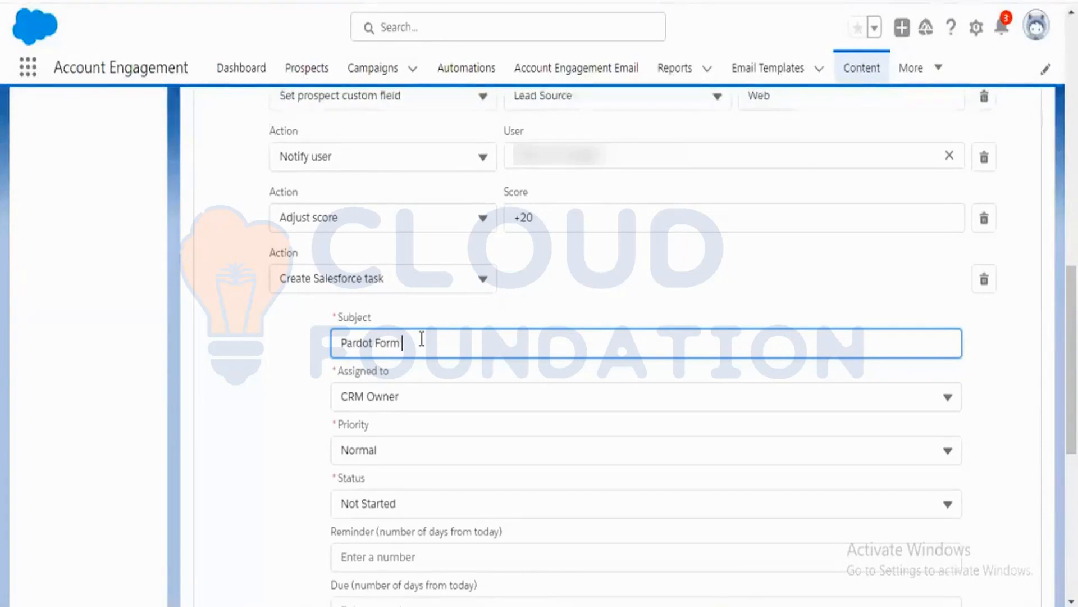
{"action": "type", "text": " Submission"}
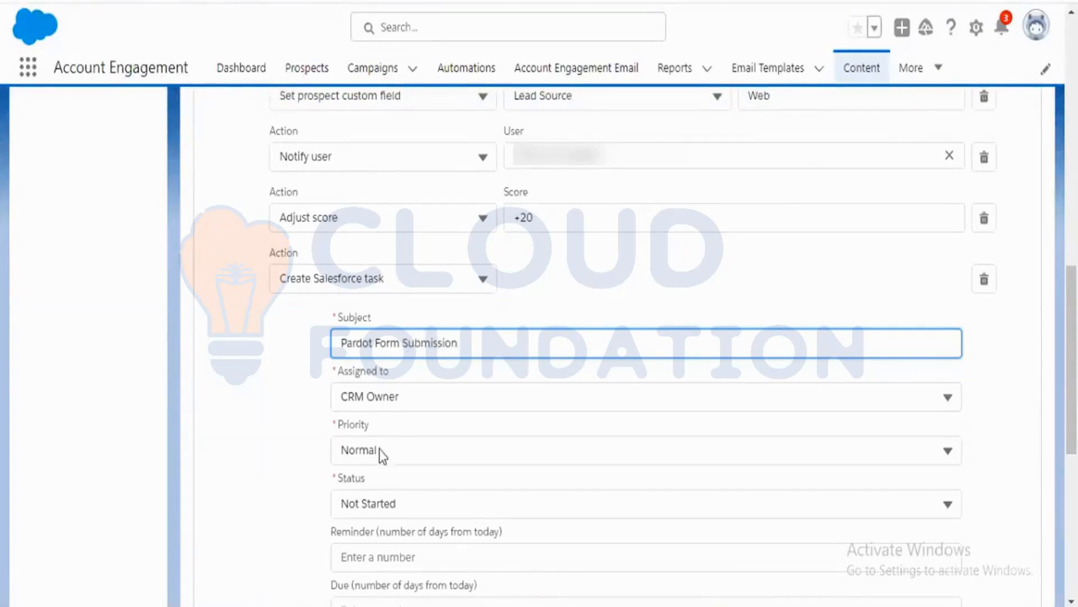
Review the task's Priority and Status options, keeping Normal and Not Started.
{"action": "scroll", "coordinate": [256, 417], "scroll_direction": "down", "scroll_amount": 2}
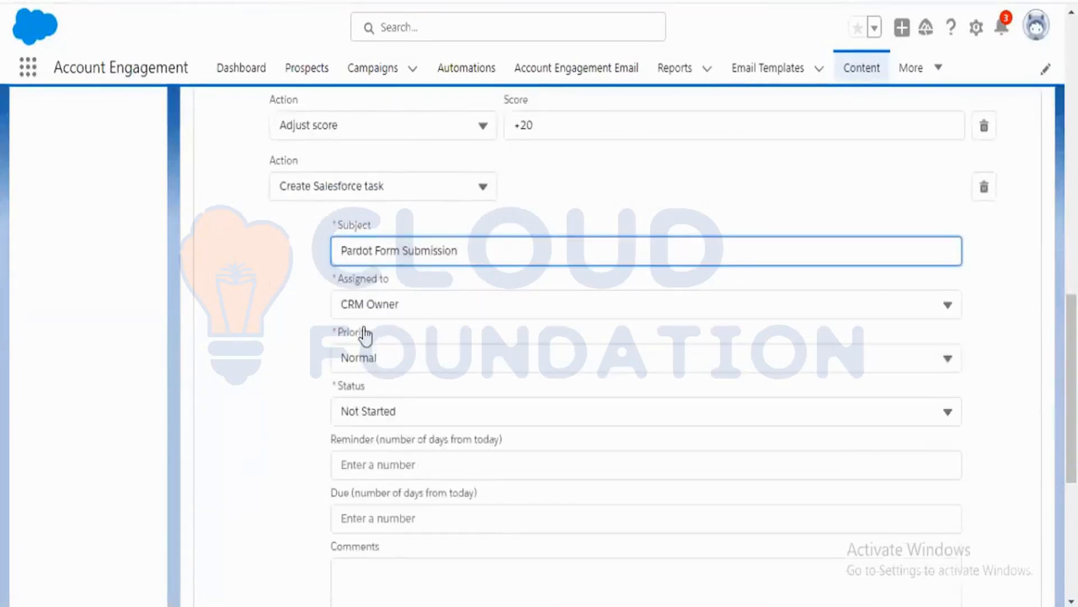
{"action": "left_click", "coordinate": [373, 360]}
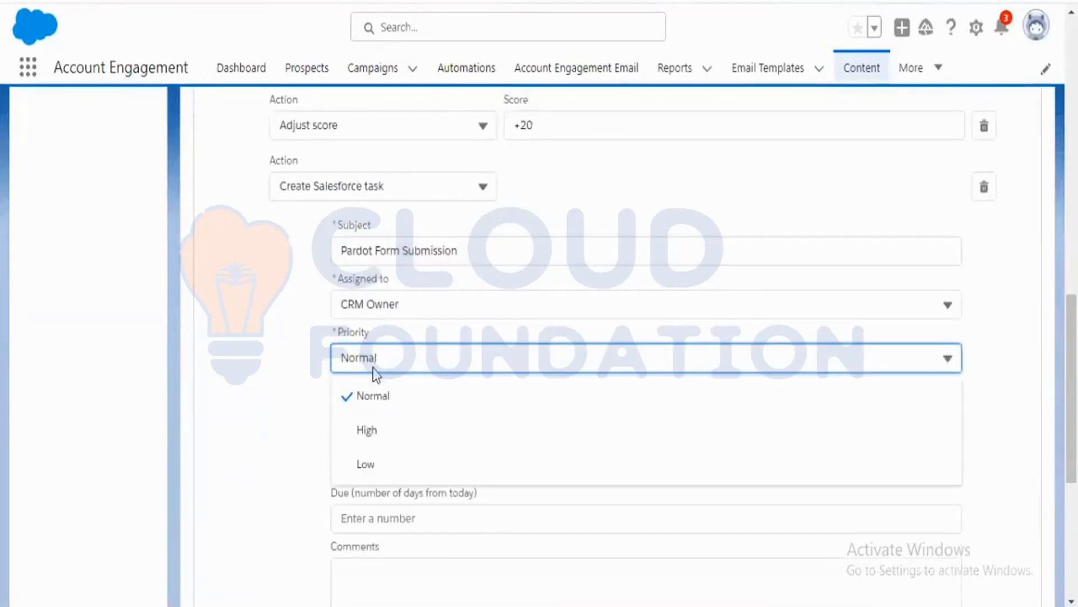
{"action": "left_click", "coordinate": [295, 384]}
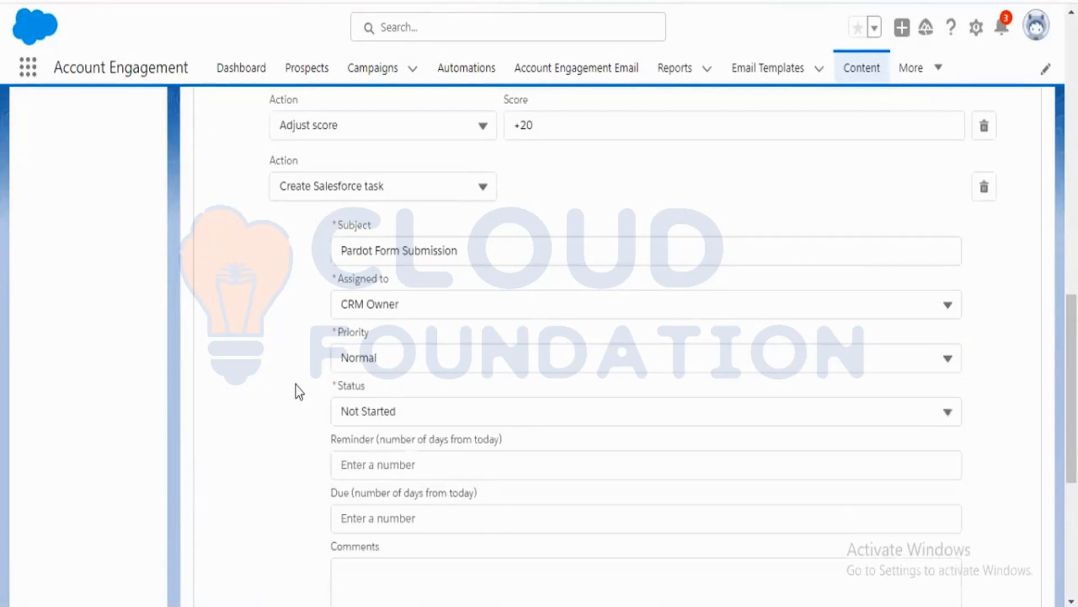
{"action": "scroll", "coordinate": [296, 384], "scroll_direction": "down", "scroll_amount": 2}
{"action": "left_click", "coordinate": [403, 323]}
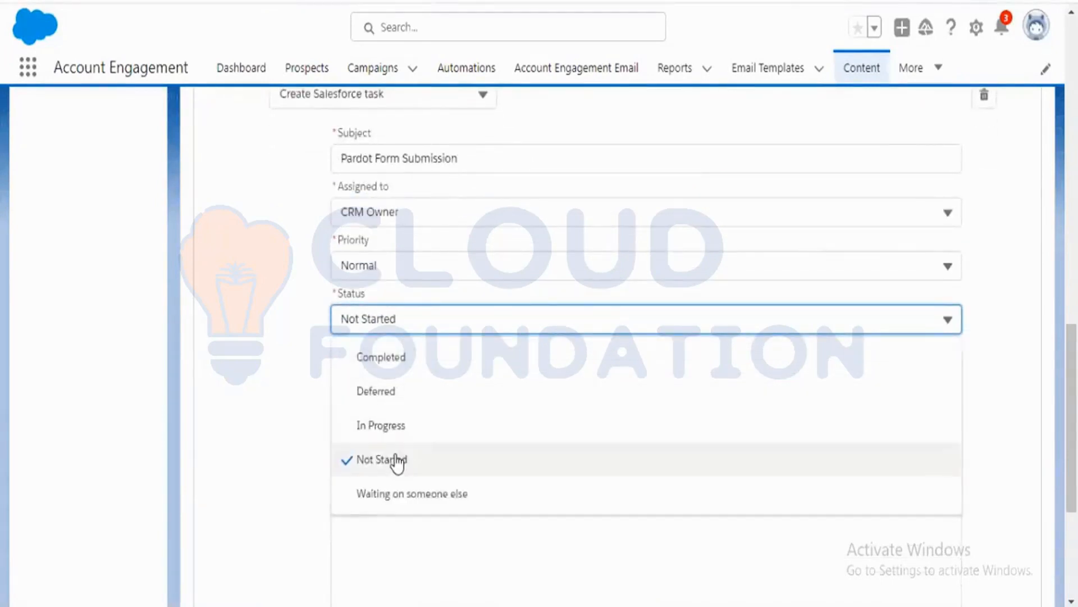
{"action": "left_click", "coordinate": [294, 437]}
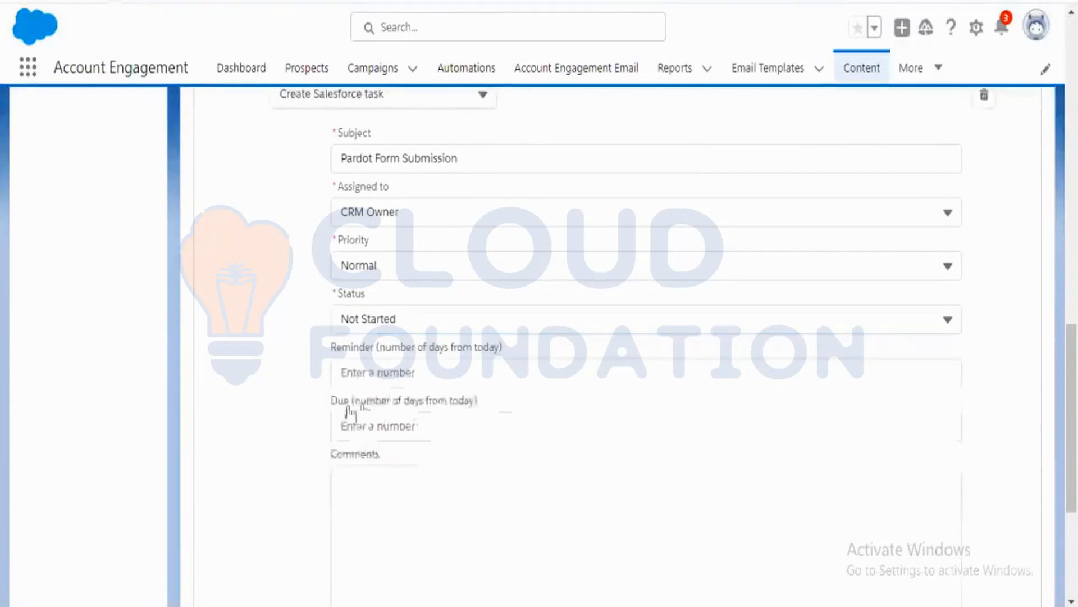
Set the task's reminder to 3 days and its due date to 2 days from today.
{"action": "left_click", "coordinate": [394, 373]}
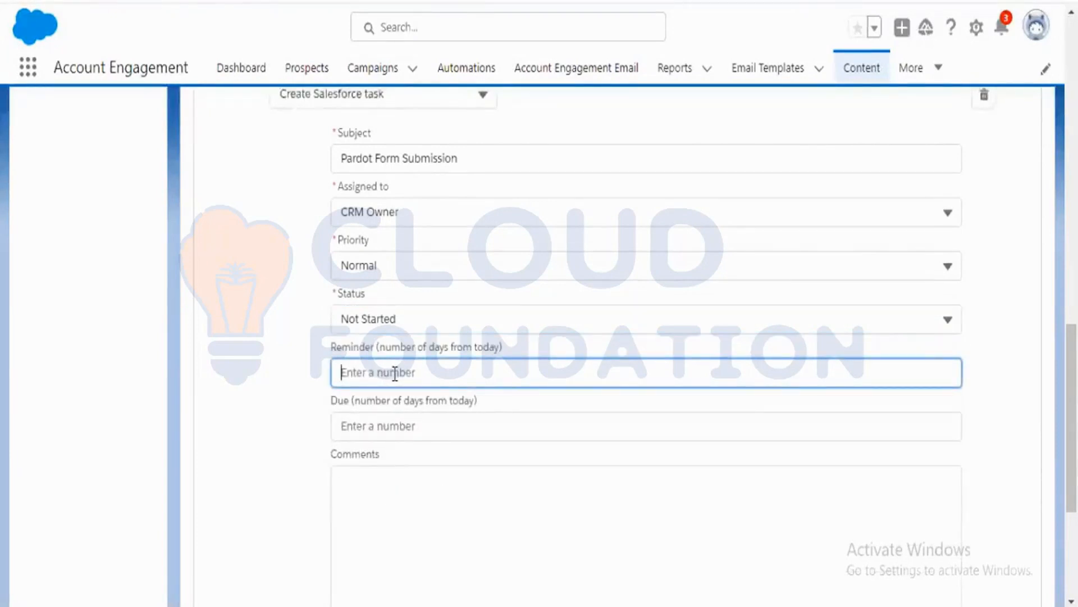
{"action": "type", "text": "3"}
{"action": "left_click", "coordinate": [269, 419]}
{"action": "left_click", "coordinate": [354, 427]}
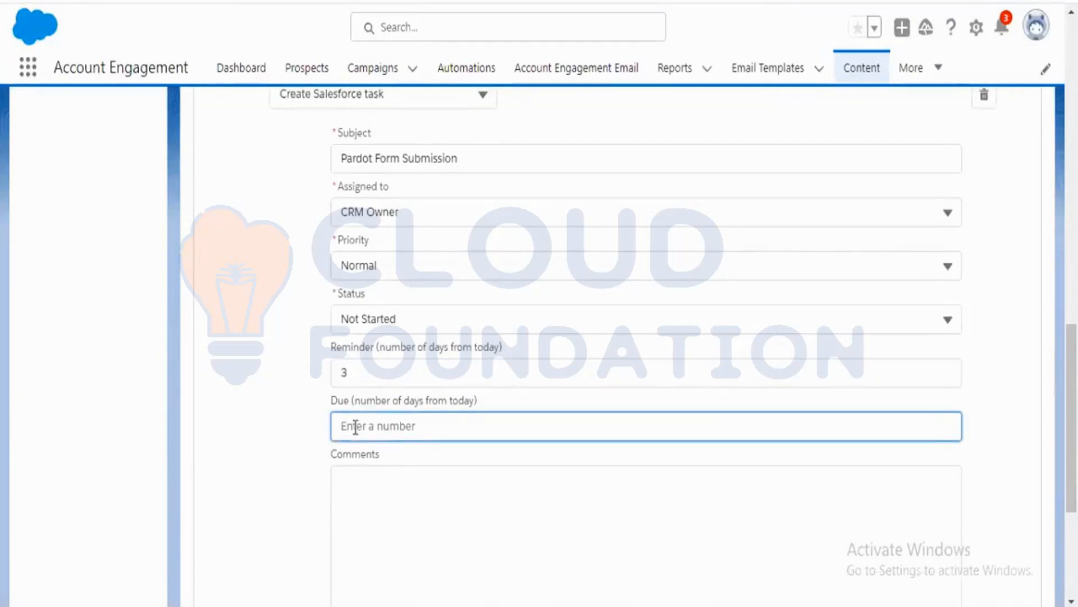
{"action": "type", "text": "2"}
{"action": "left_click", "coordinate": [264, 434]}
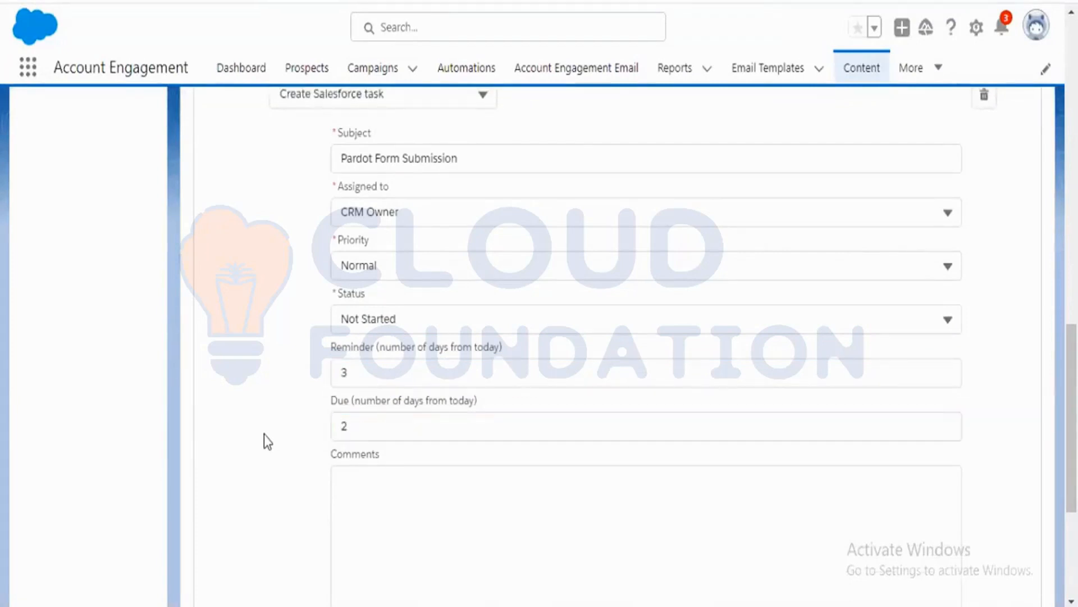
{"action": "left_click", "coordinate": [384, 375]}
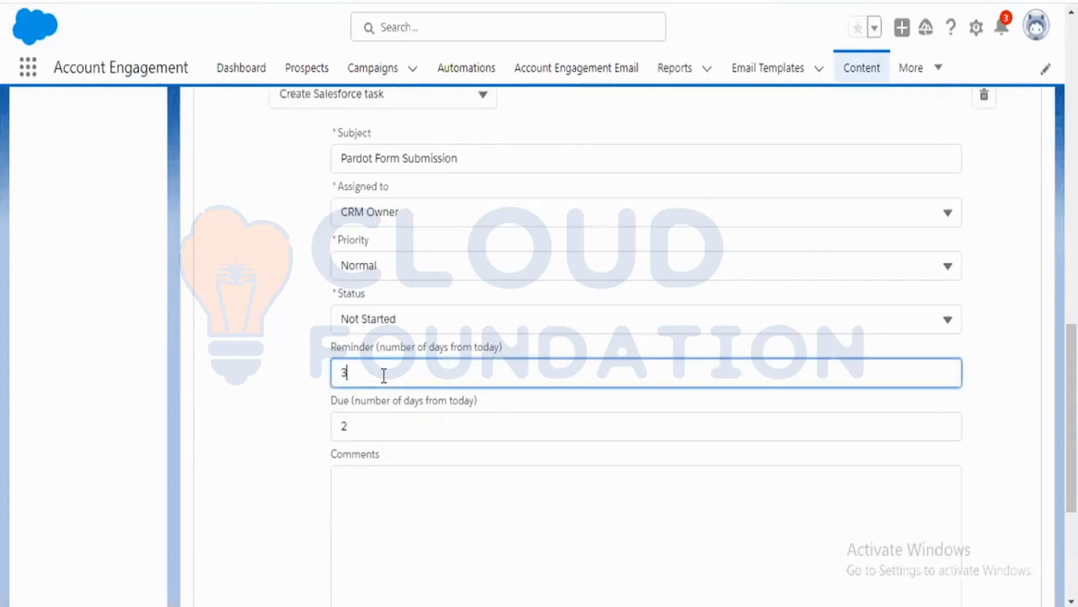
{"action": "left_click", "coordinate": [382, 433]}
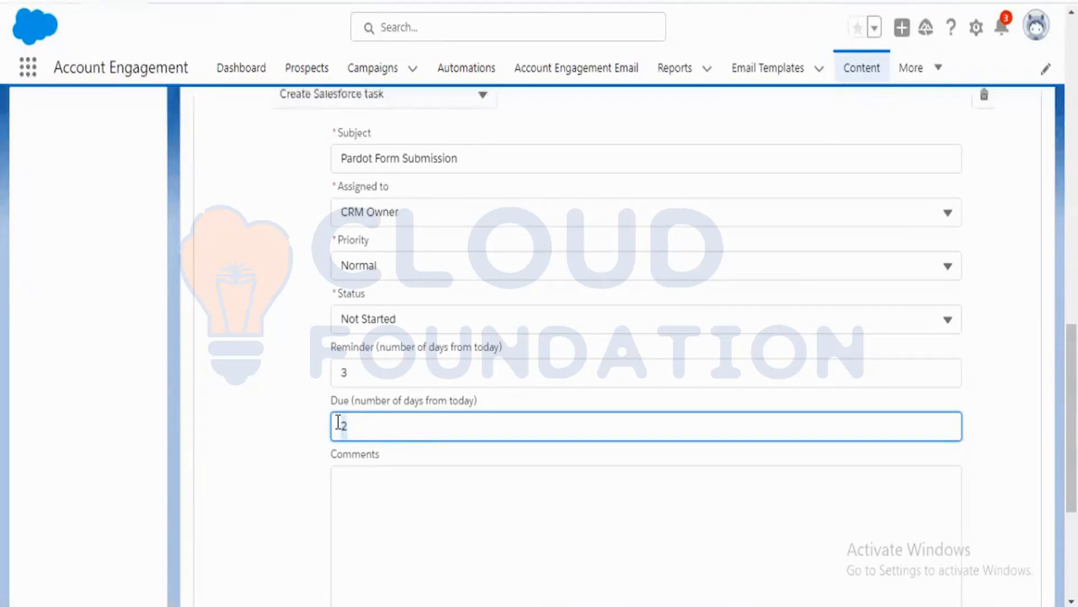
{"action": "left_click", "coordinate": [374, 372]}
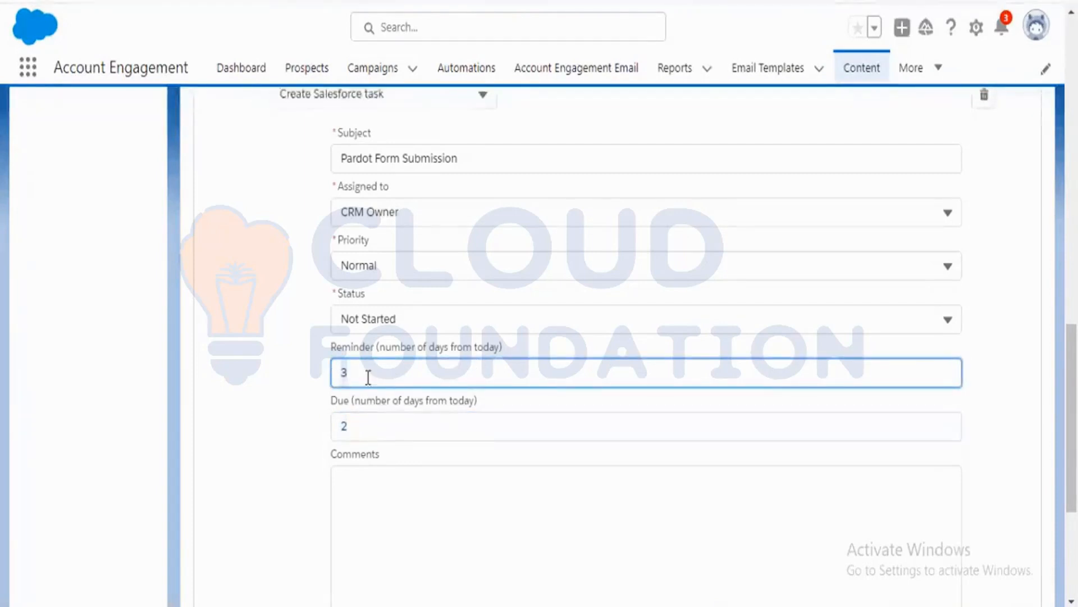
{"action": "left_click_drag", "start_coordinate": [382, 375], "coordinate": [309, 376]}
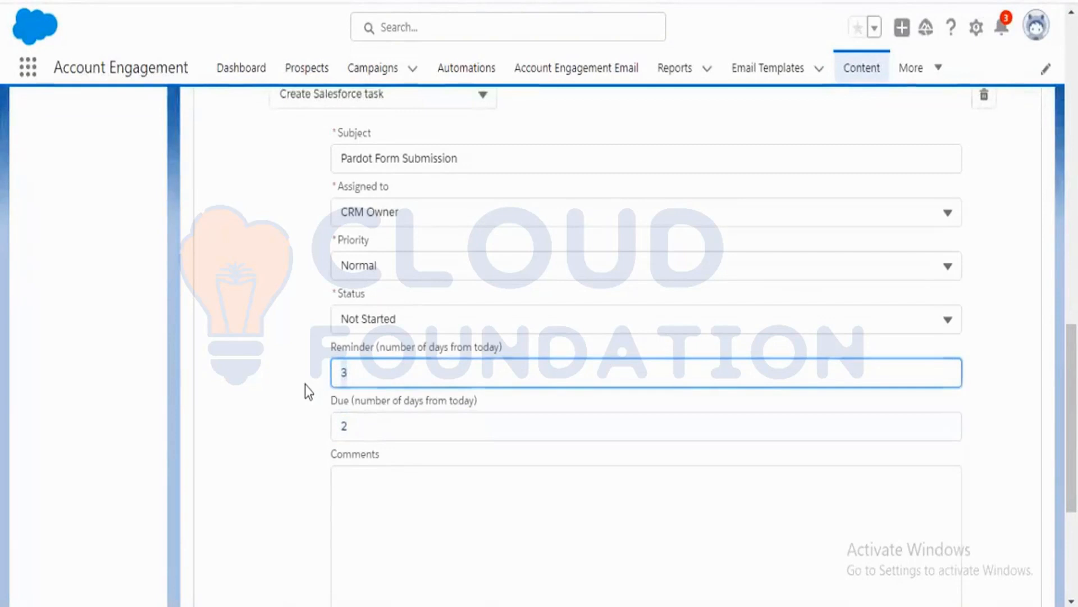
Enter the task comment "Please take care form submission.".
{"action": "scroll", "coordinate": [305, 389], "scroll_direction": "down", "scroll_amount": 2}
{"action": "left_click", "coordinate": [477, 460]}
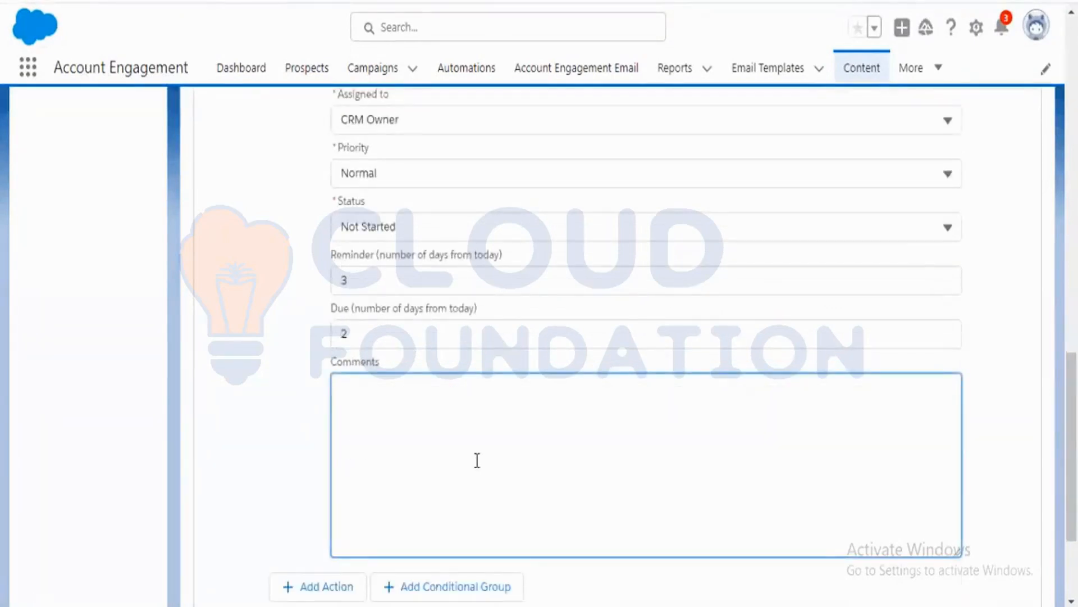
{"action": "type", "text": "Ple"}
{"action": "key", "text": "BackSpace"}
{"action": "key", "text": "BackSpace"}
{"action": "key", "text": "BackSpace"}
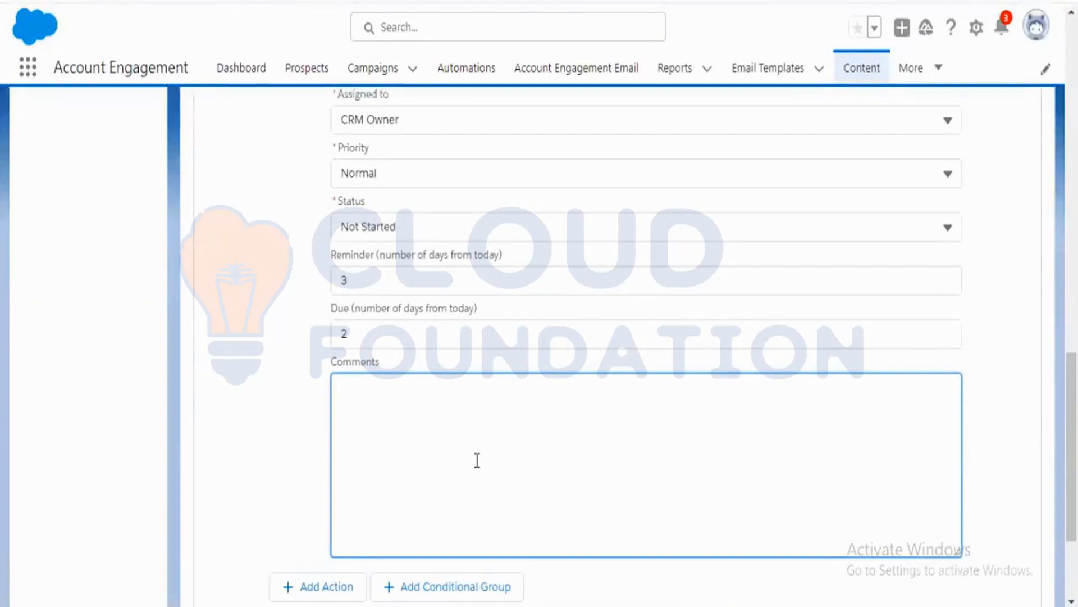
{"action": "type", "text": "Please take care "}
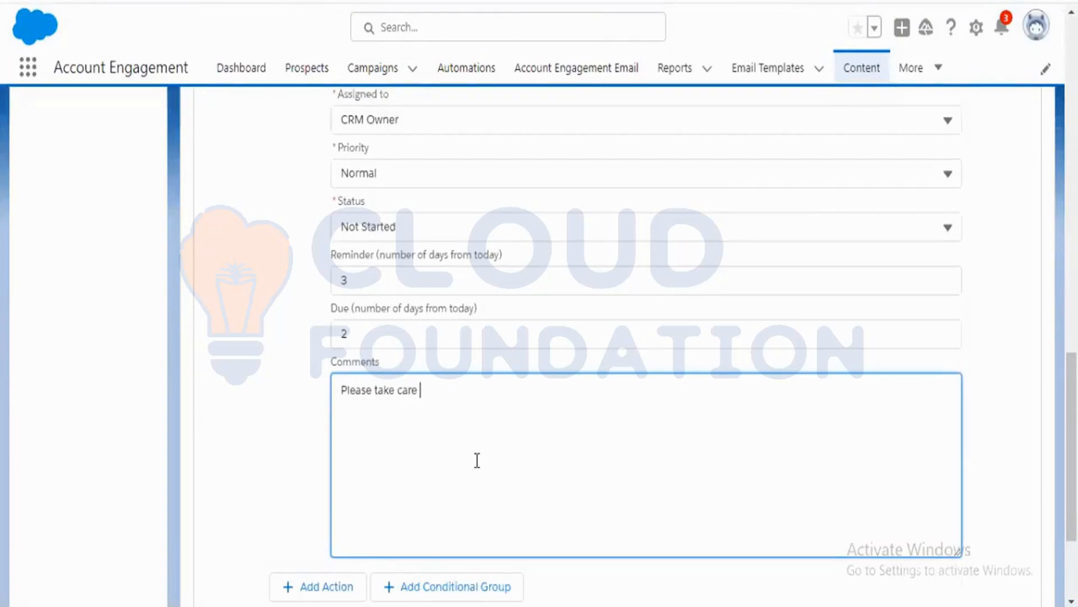
{"action": "type", "text": "form submission."}
{"action": "left_click", "coordinate": [233, 473]}
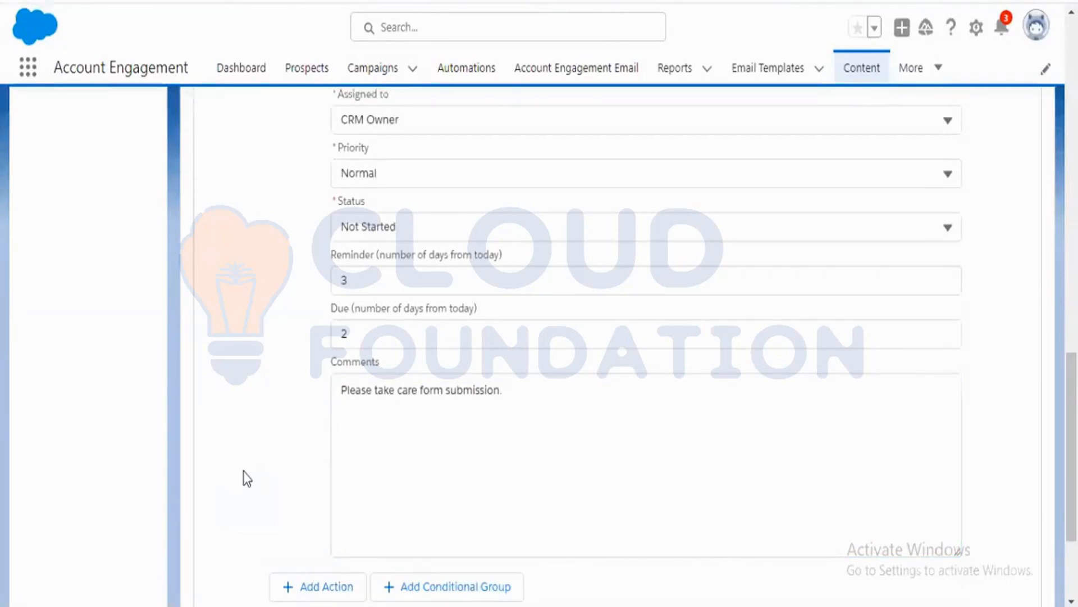
Change the fourth completion action's type to Execute External Action.
{"action": "scroll", "coordinate": [271, 458], "scroll_direction": "up", "scroll_amount": 3}
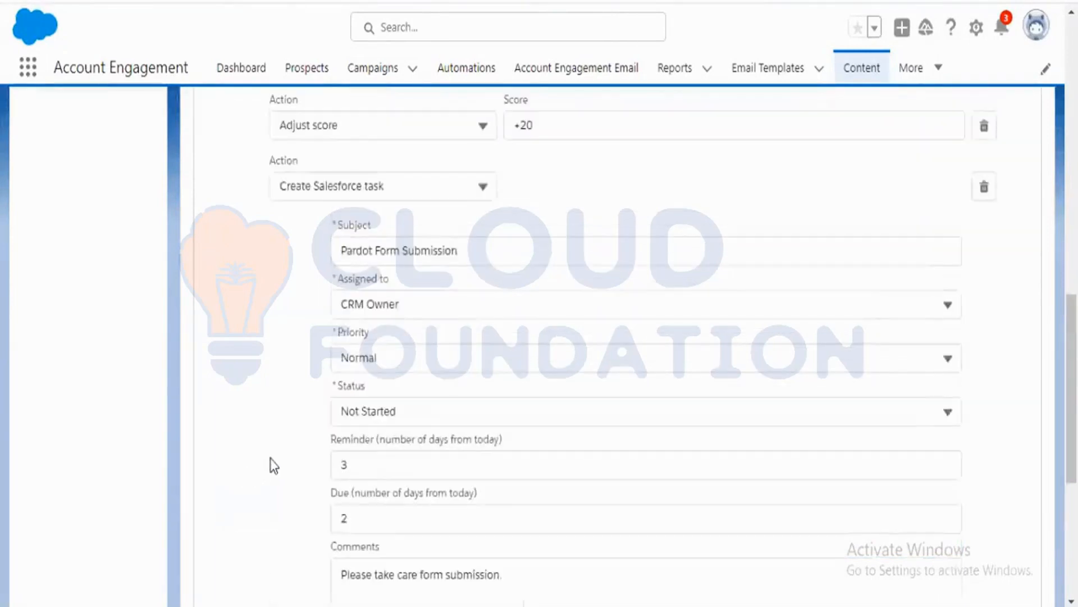
{"action": "left_click", "coordinate": [484, 188]}
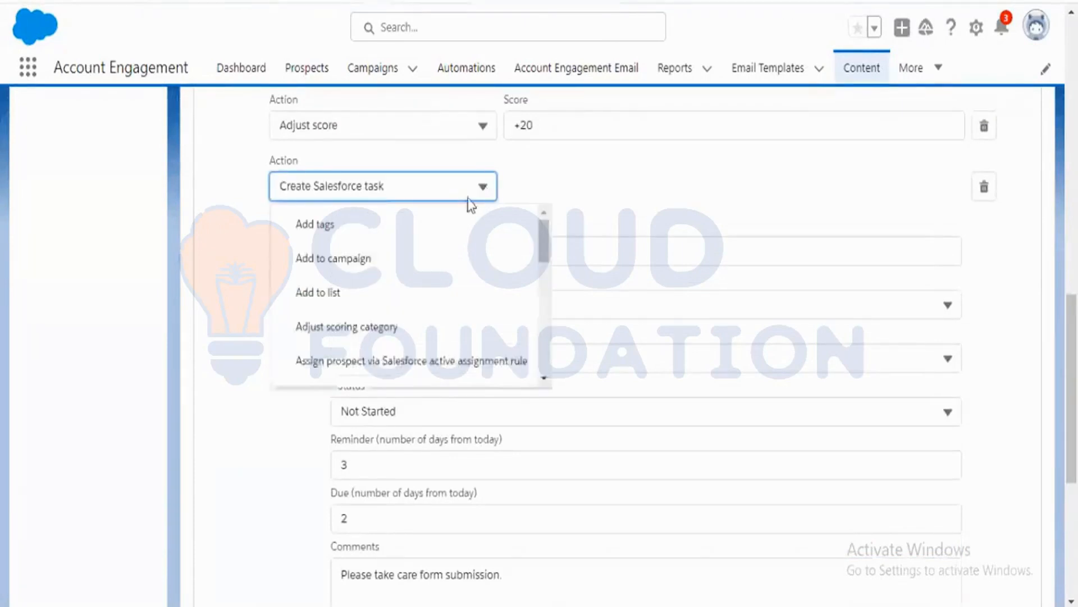
{"action": "scroll", "coordinate": [409, 346], "scroll_direction": "down", "scroll_amount": 3}
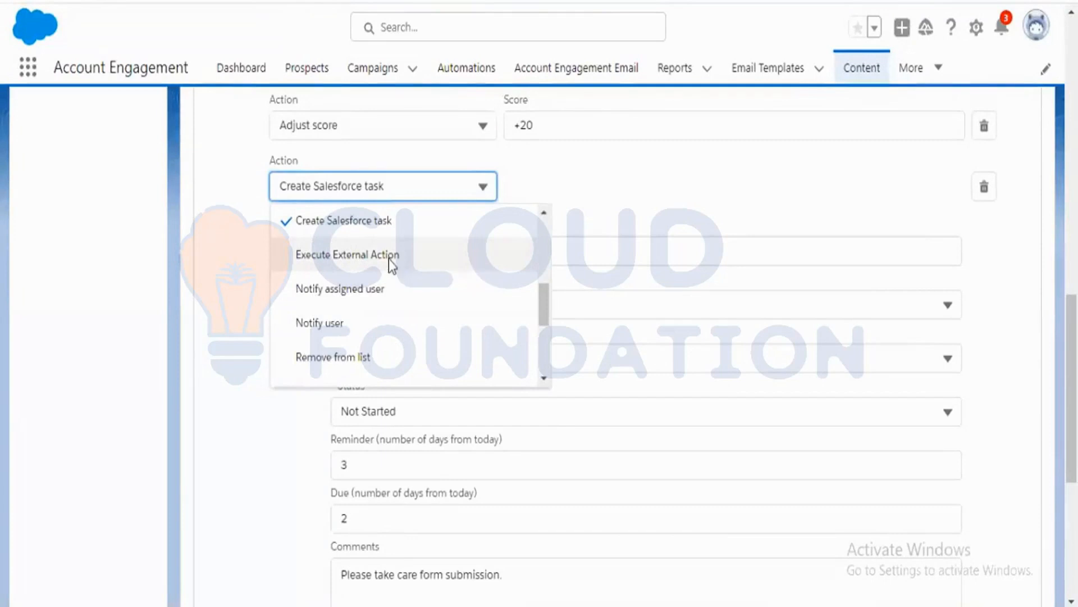
{"action": "left_click", "coordinate": [389, 256]}
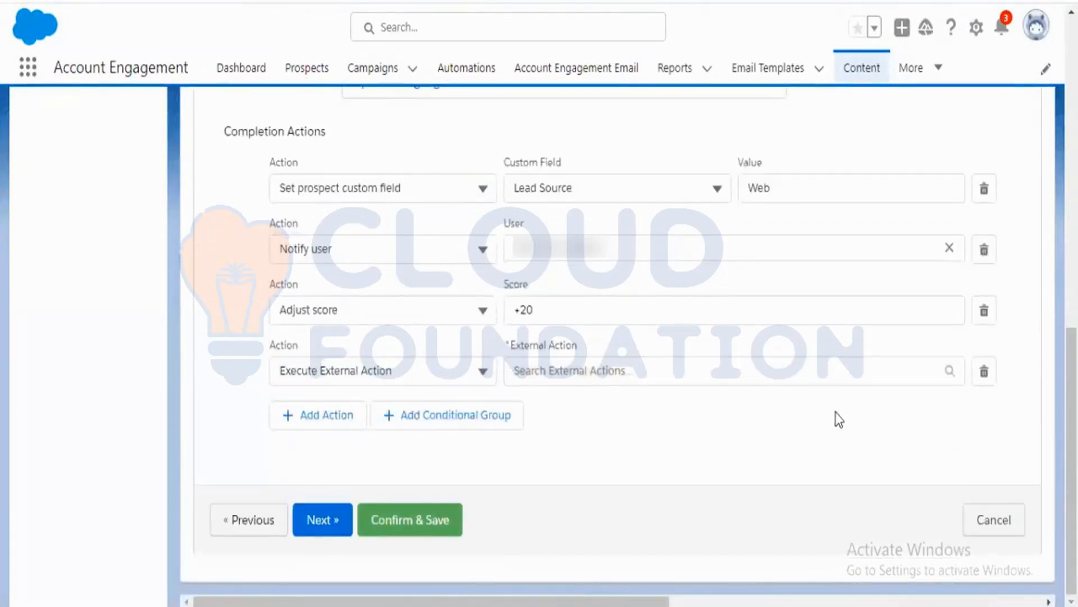
Change the fourth completion action to Send auto responder email using the Autoresponder Email template.
{"action": "left_click", "coordinate": [950, 370]}
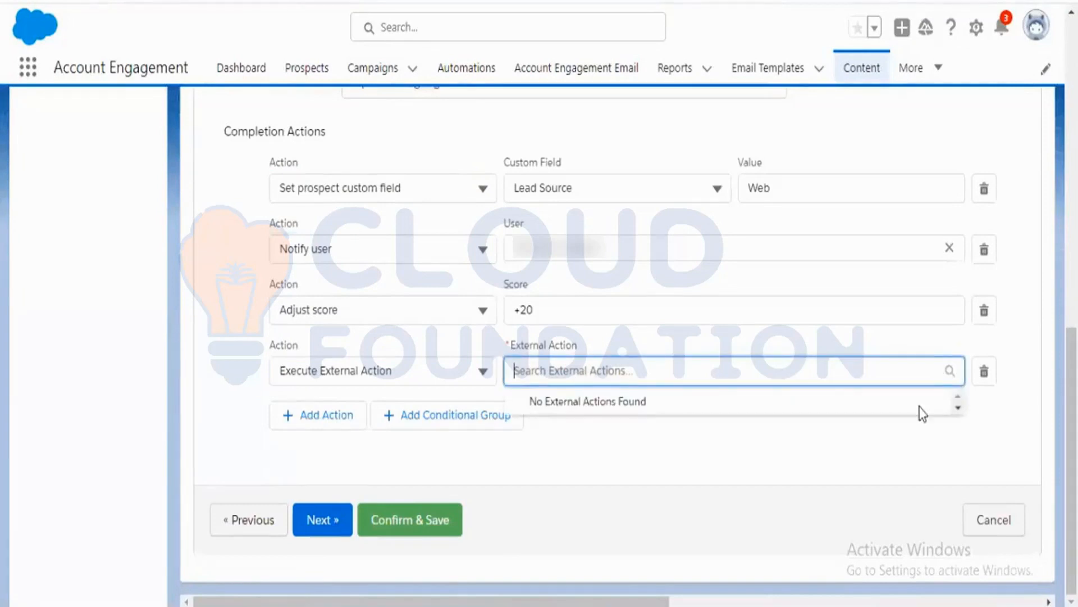
{"action": "left_click", "coordinate": [395, 374]}
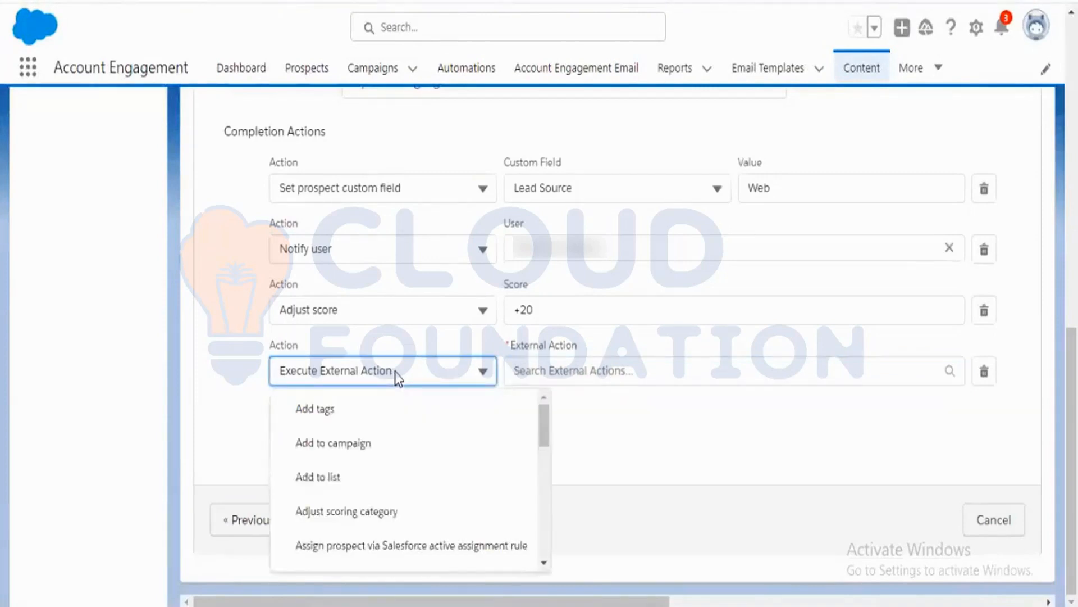
{"action": "scroll", "coordinate": [452, 483], "scroll_direction": "down", "scroll_amount": 3}
{"action": "scroll", "coordinate": [454, 484], "scroll_direction": "down", "scroll_amount": 2}
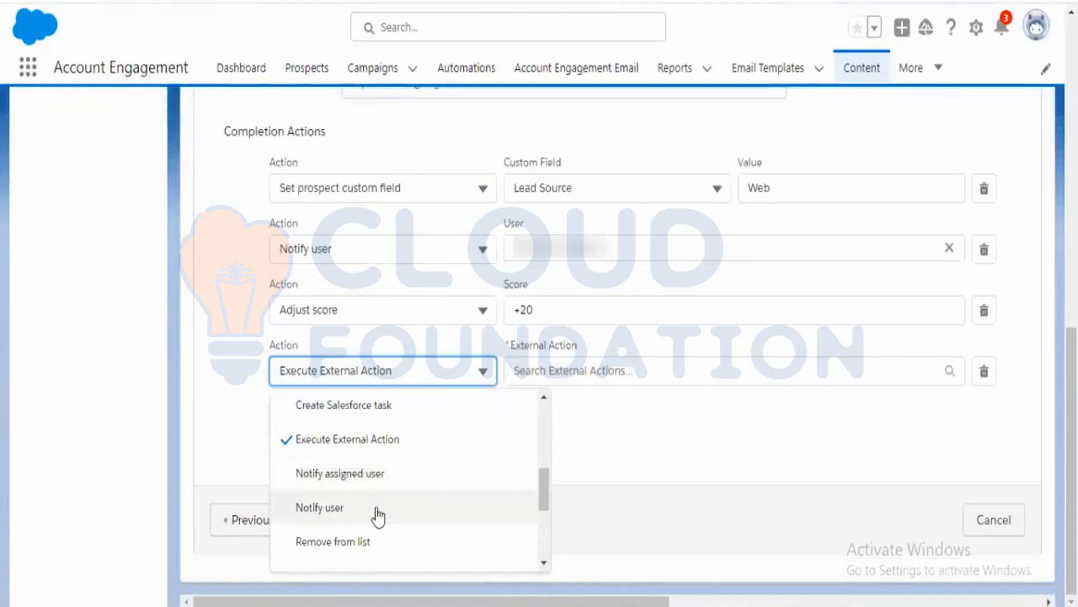
{"action": "scroll", "coordinate": [378, 516], "scroll_direction": "down", "scroll_amount": 2}
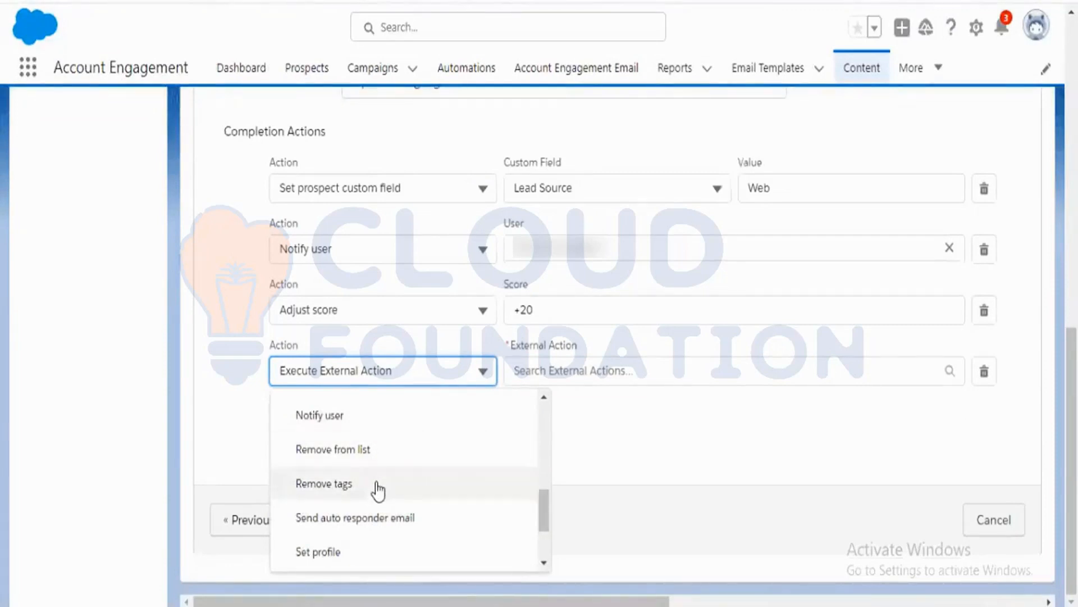
{"action": "scroll", "coordinate": [376, 483], "scroll_direction": "down", "scroll_amount": 3}
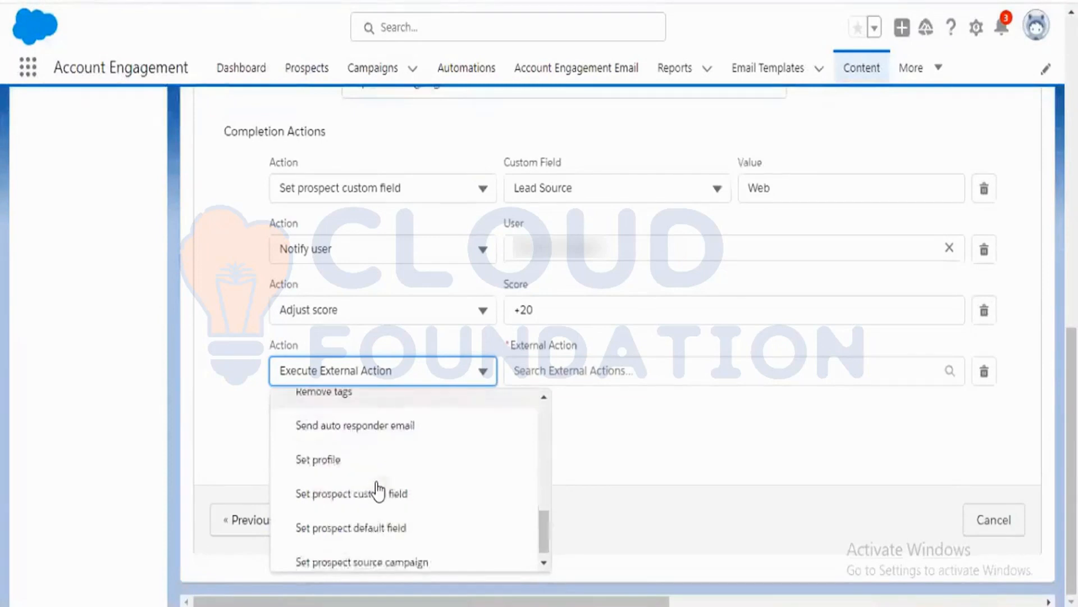
{"action": "scroll", "coordinate": [373, 481], "scroll_direction": "up", "scroll_amount": 3}
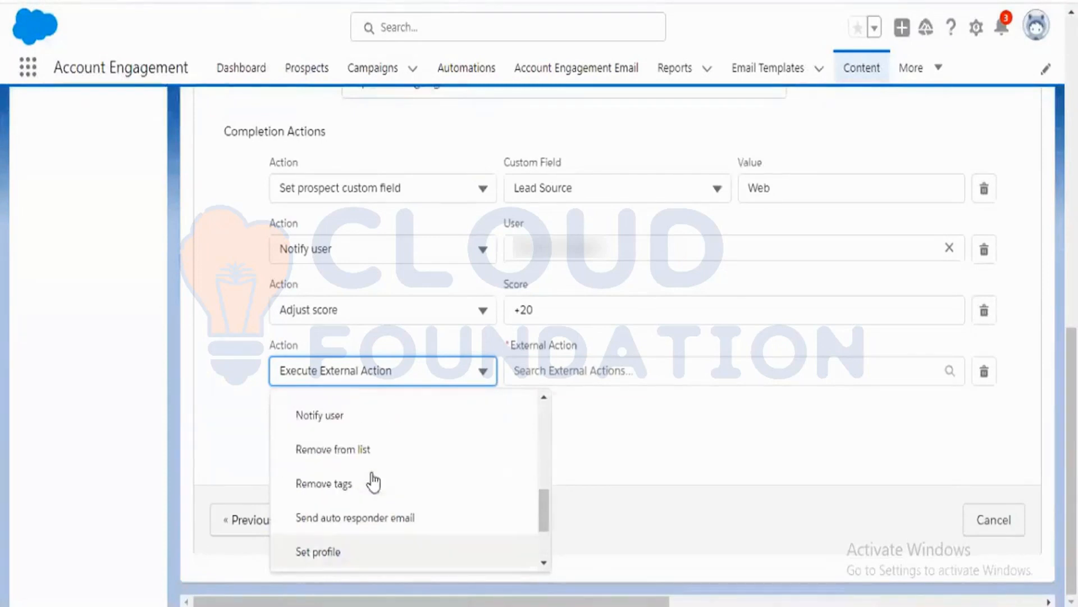
{"action": "left_click", "coordinate": [374, 518]}
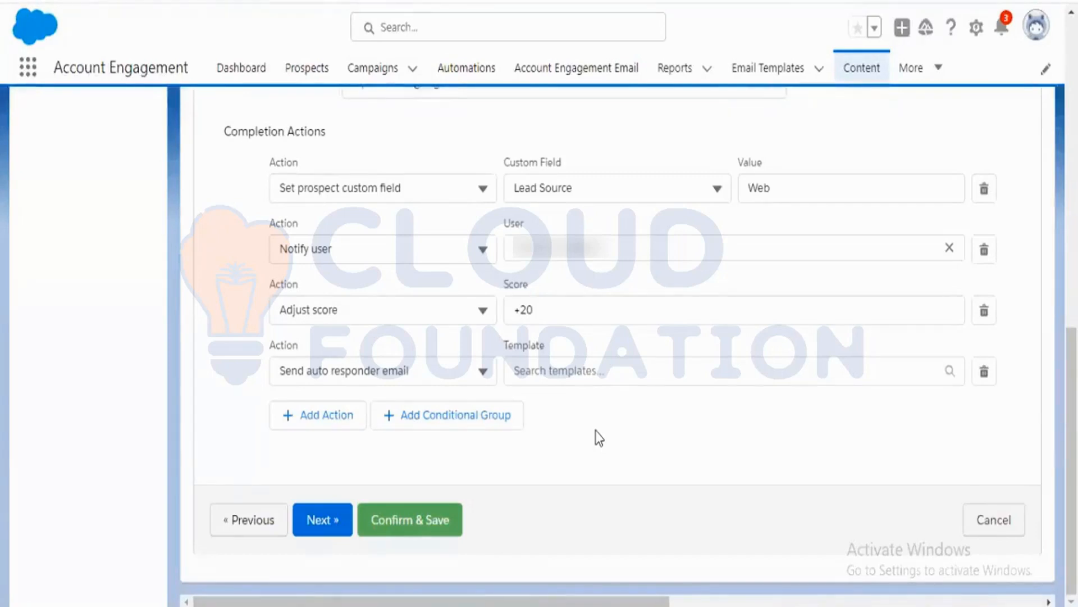
{"action": "left_click", "coordinate": [538, 371]}
{"action": "left_click", "coordinate": [587, 417]}
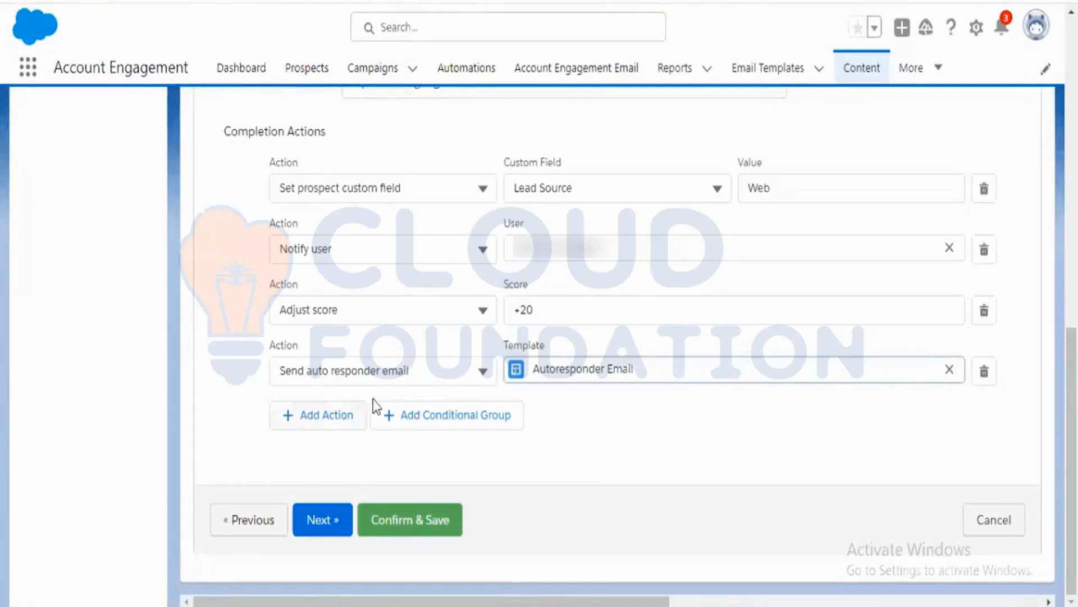
Change the fourth completion action to Set profile and open its profile options.
{"action": "left_click", "coordinate": [479, 370]}
{"action": "scroll", "coordinate": [433, 482], "scroll_direction": "down", "scroll_amount": 10}
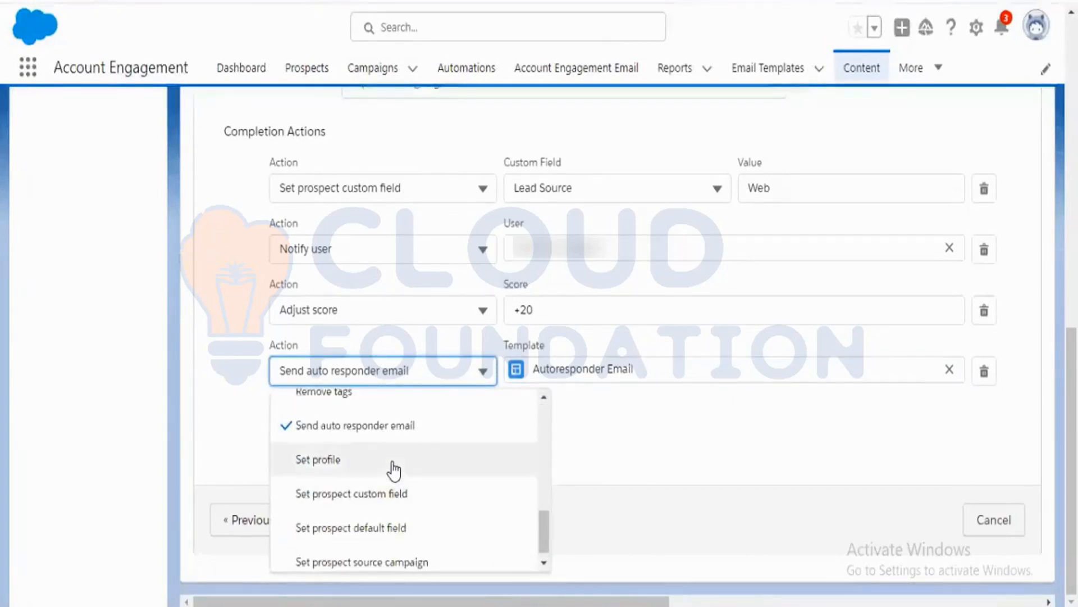
{"action": "left_click", "coordinate": [394, 467]}
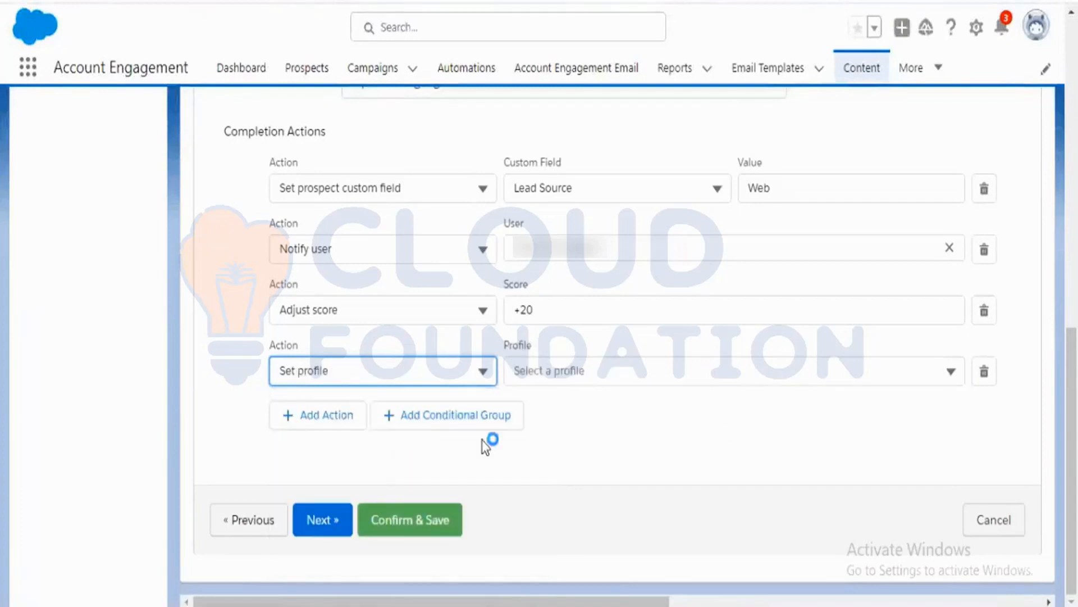
{"action": "left_click", "coordinate": [951, 371]}
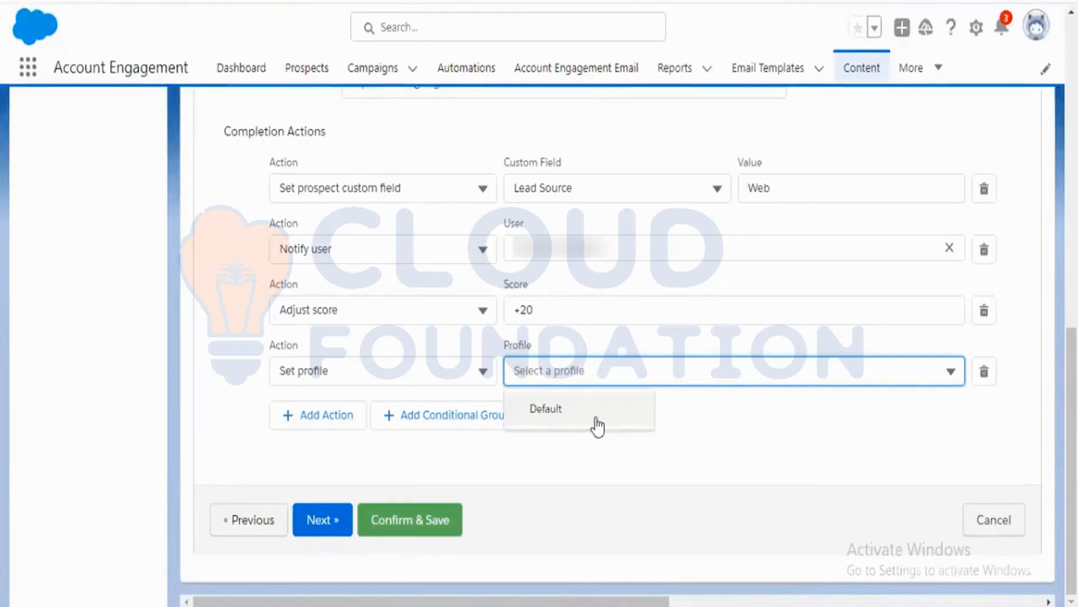
{"action": "left_click", "coordinate": [670, 428]}
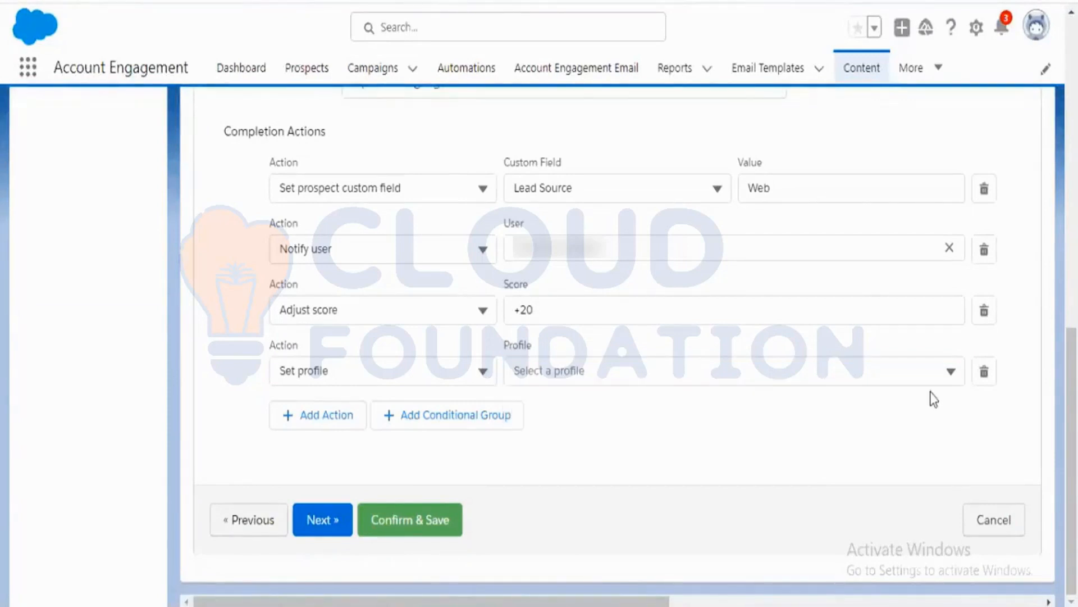
Change the fourth completion action to Set prospect custom field with the Lead Source field.
{"action": "left_click", "coordinate": [475, 380]}
{"action": "scroll", "coordinate": [371, 537], "scroll_direction": "down", "scroll_amount": 10}
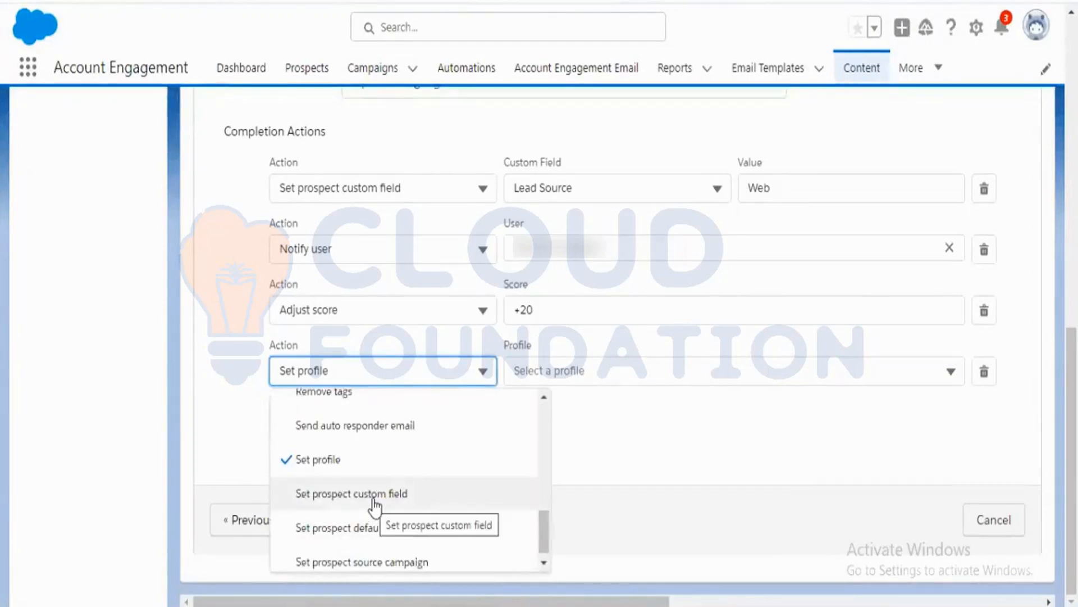
{"action": "left_click", "coordinate": [373, 499]}
{"action": "left_click", "coordinate": [695, 380]}
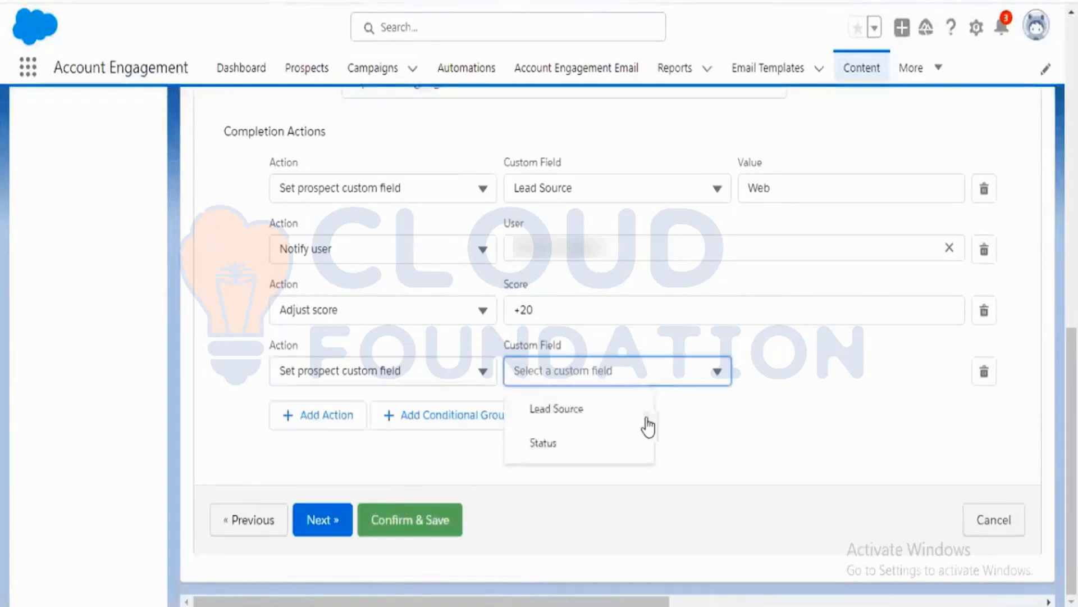
{"action": "left_click", "coordinate": [644, 425]}
{"action": "left_click", "coordinate": [770, 379]}
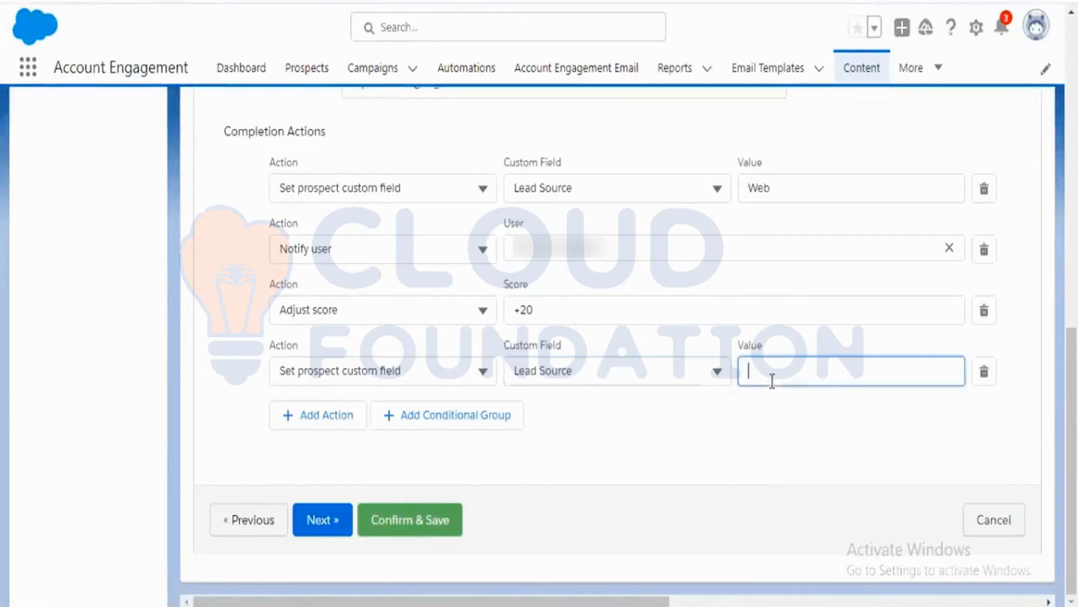
Change the fourth completion action to Set prospect default field, choosing Source with the value Web.
{"action": "left_click", "coordinate": [455, 375]}
{"action": "scroll", "coordinate": [427, 511], "scroll_direction": "down", "scroll_amount": 6}
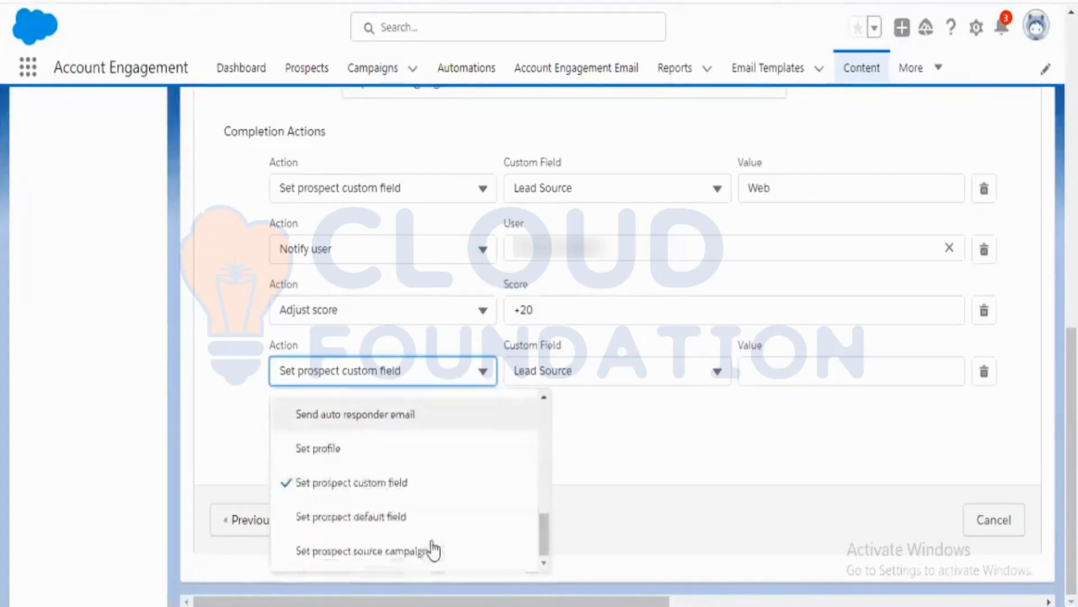
{"action": "left_click", "coordinate": [393, 526]}
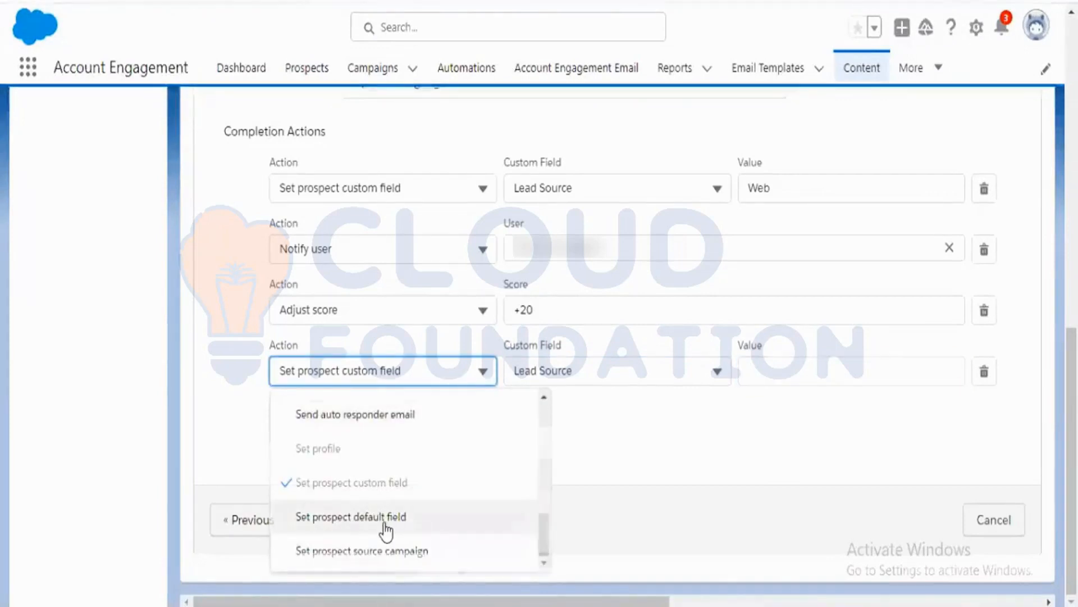
{"action": "left_click", "coordinate": [638, 376]}
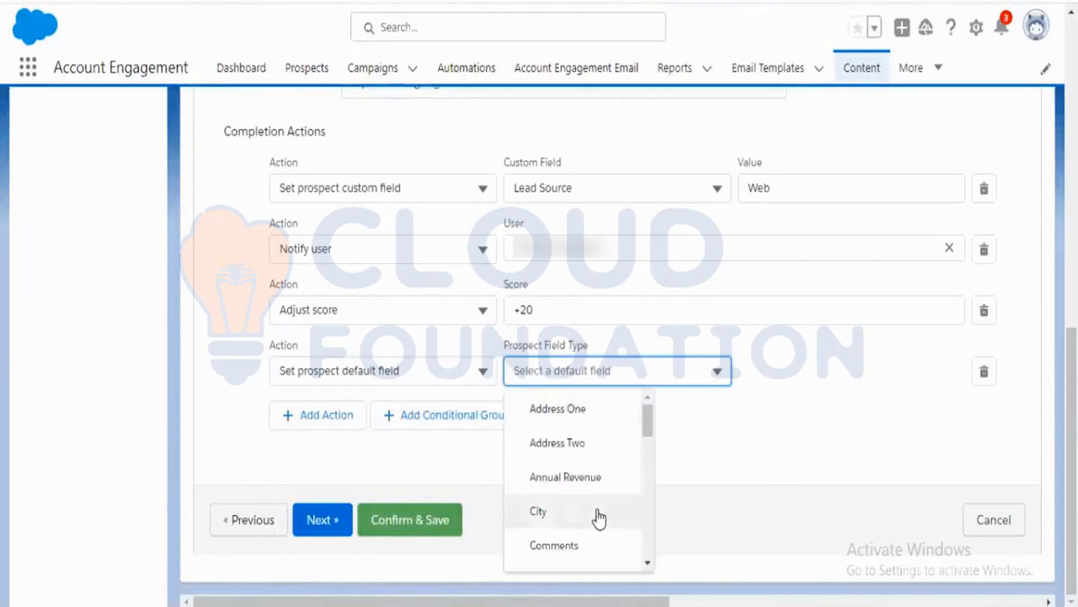
{"action": "scroll", "coordinate": [598, 515], "scroll_direction": "down", "scroll_amount": 5}
{"action": "scroll", "coordinate": [601, 522], "scroll_direction": "down", "scroll_amount": 10}
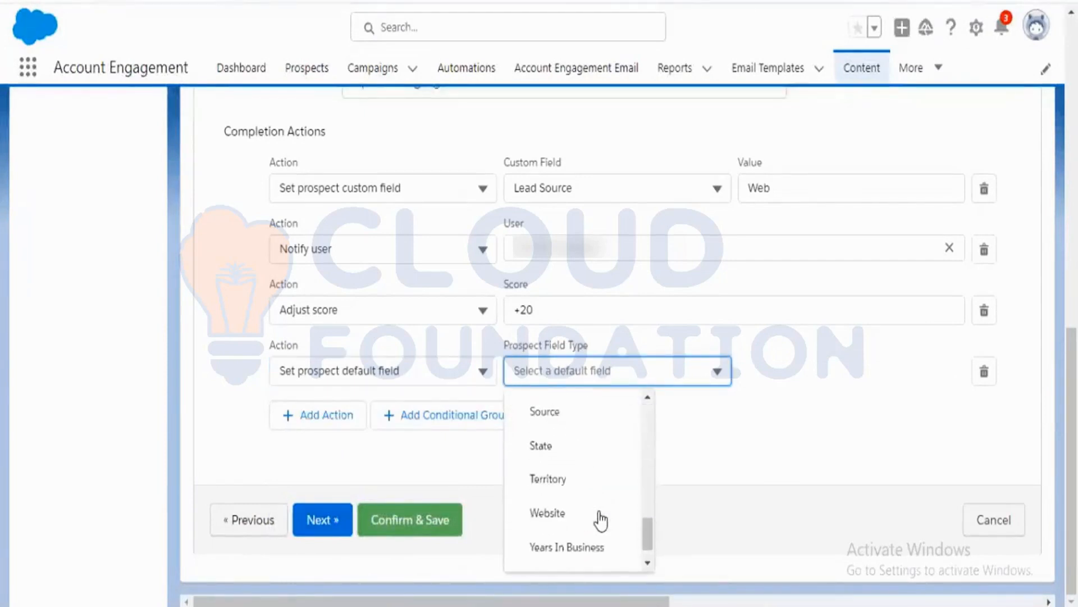
{"action": "scroll", "coordinate": [598, 518], "scroll_direction": "up", "scroll_amount": 2}
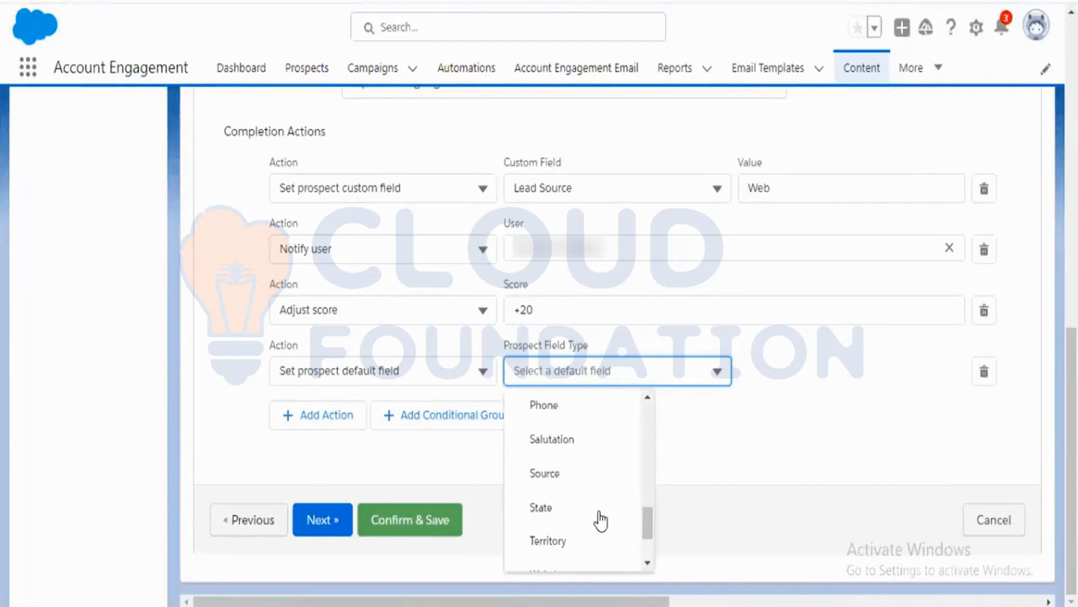
{"action": "left_click", "coordinate": [574, 479]}
{"action": "left_click", "coordinate": [811, 379]}
{"action": "type", "text": "Web"}
{"action": "left_click", "coordinate": [709, 458]}
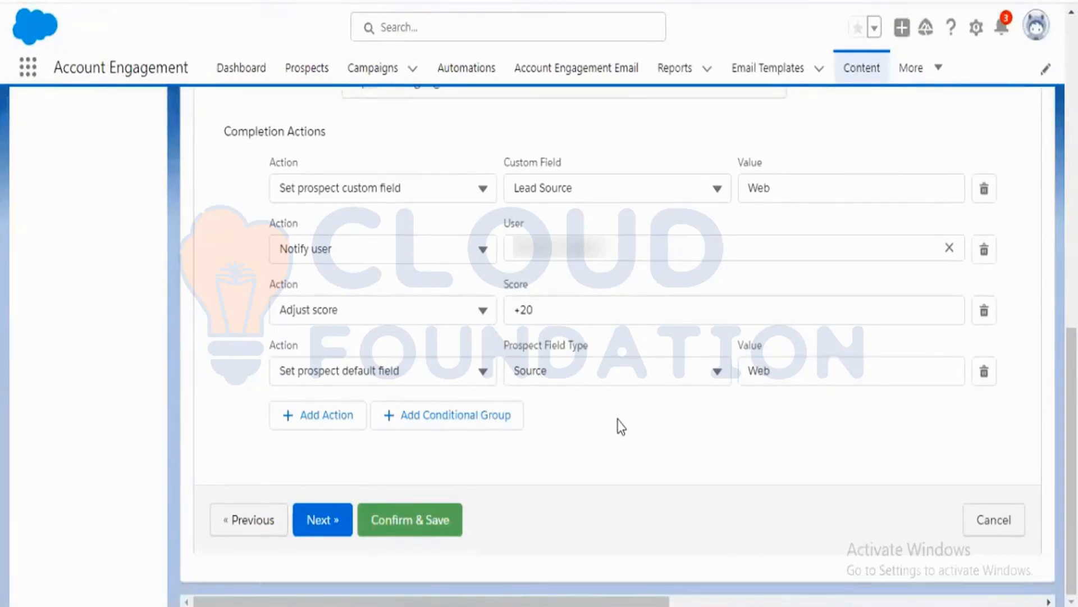
{"action": "left_click", "coordinate": [346, 421]}
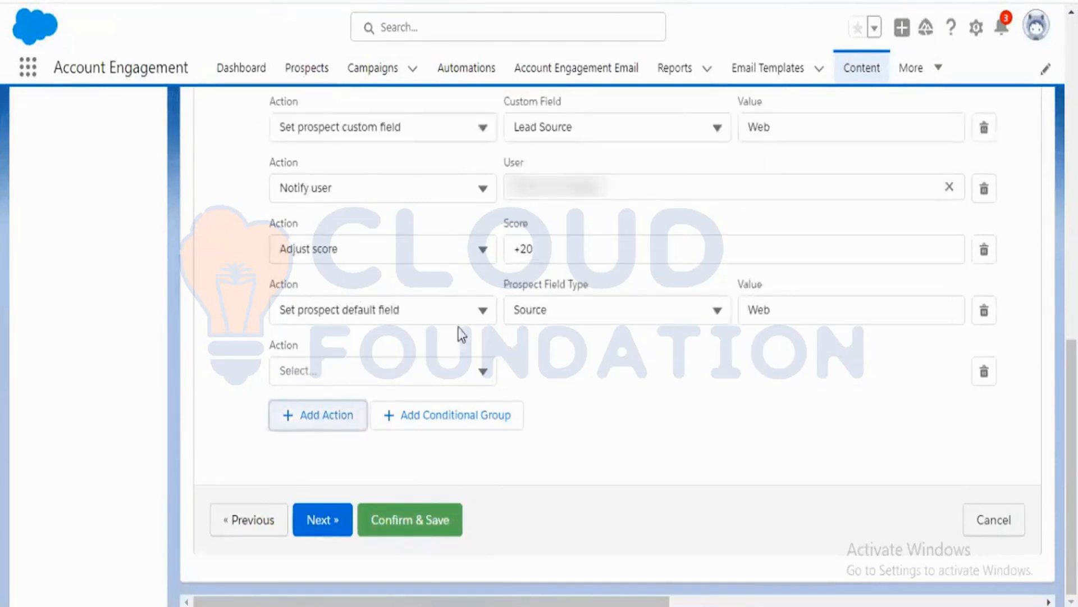
{"action": "left_click", "coordinate": [987, 375]}
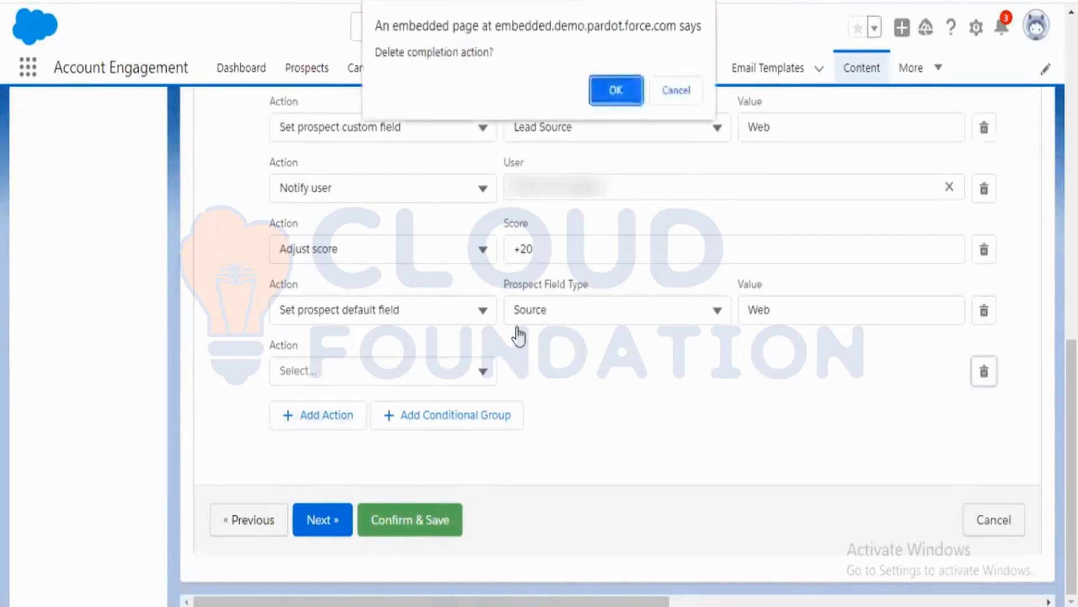
{"action": "left_click", "coordinate": [617, 93]}
Change the fourth completion action to Set prospect source campaign with the Website Tracking campaign.
{"action": "left_click", "coordinate": [483, 371]}
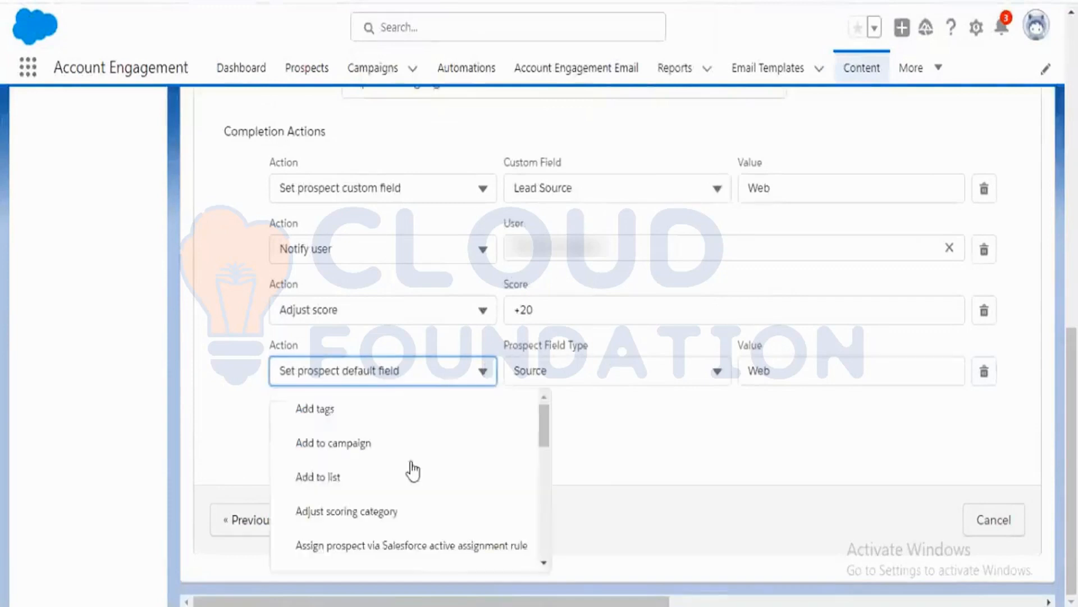
{"action": "scroll", "coordinate": [427, 494], "scroll_direction": "down", "scroll_amount": 5}
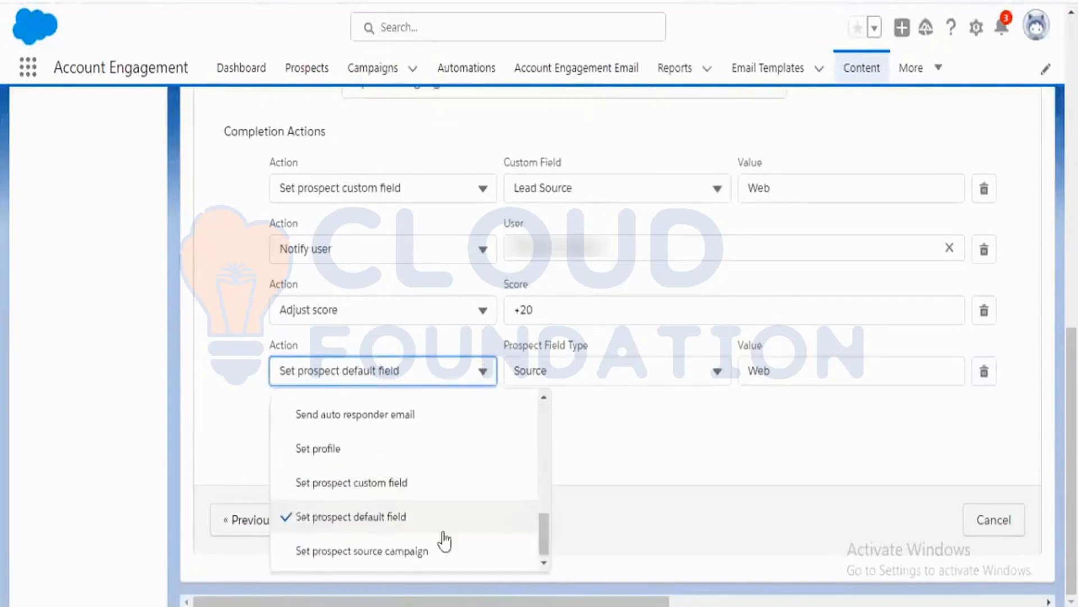
{"action": "left_click", "coordinate": [372, 552]}
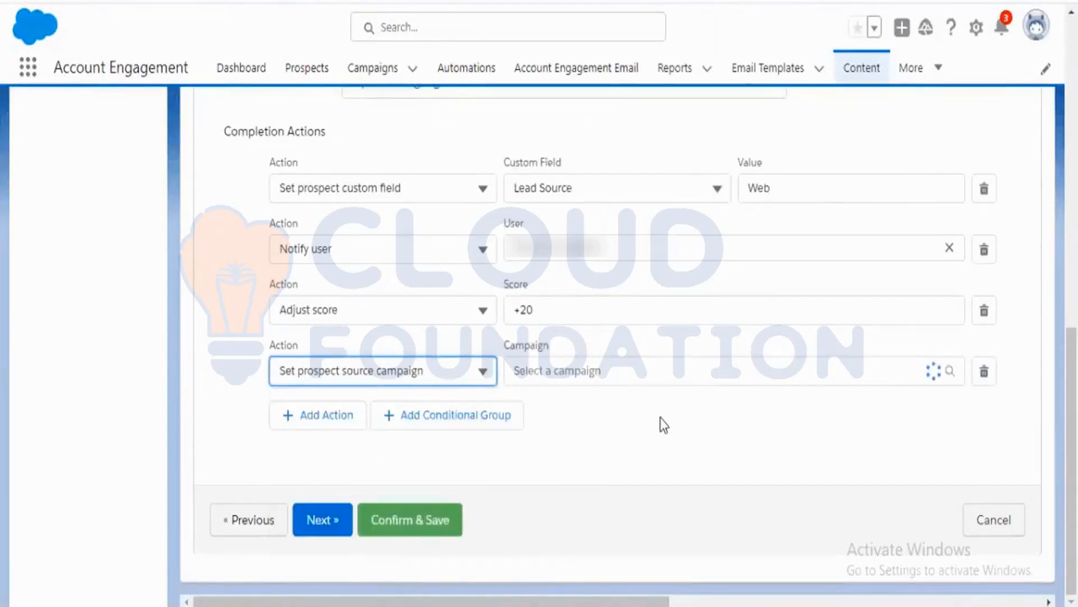
{"action": "left_click", "coordinate": [951, 372]}
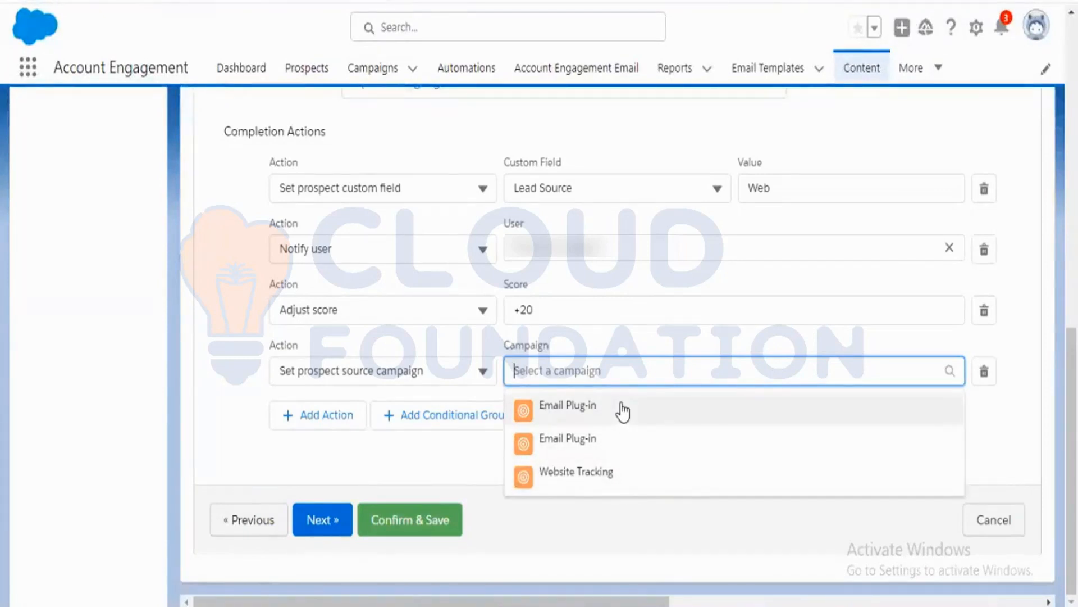
{"action": "left_click", "coordinate": [633, 475]}
{"action": "left_click", "coordinate": [620, 447]}
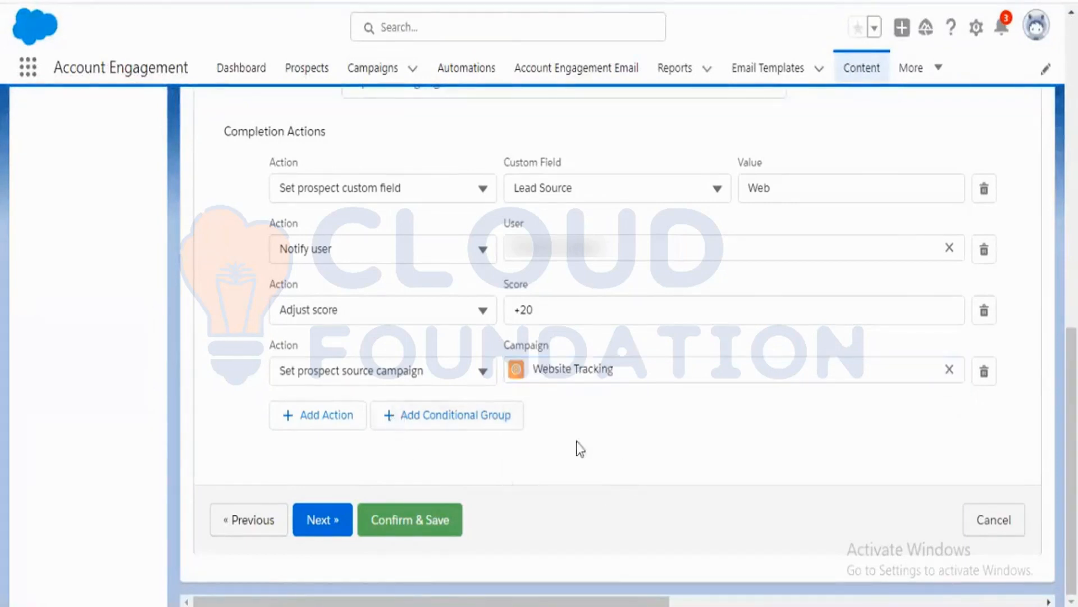
Open a prospect record from the Prospects list to examine its Source Campaign, then return to the form's completion actions.
{"action": "scroll", "coordinate": [578, 448], "scroll_direction": "up", "scroll_amount": 2}
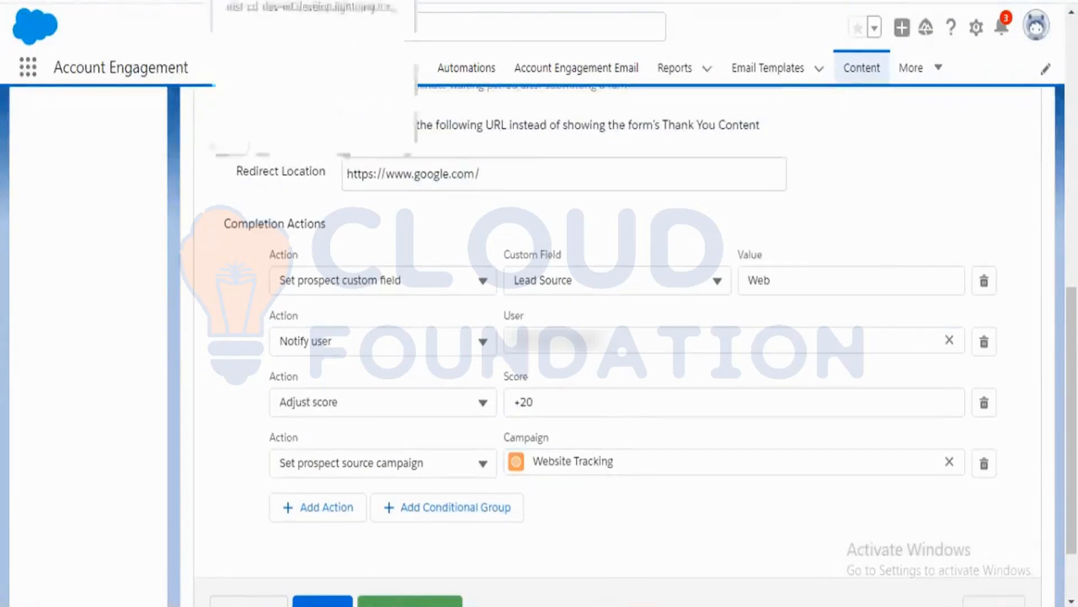
{"action": "left_click", "coordinate": [61, 2]}
{"action": "scroll", "coordinate": [674, 434], "scroll_direction": "up", "scroll_amount": 5}
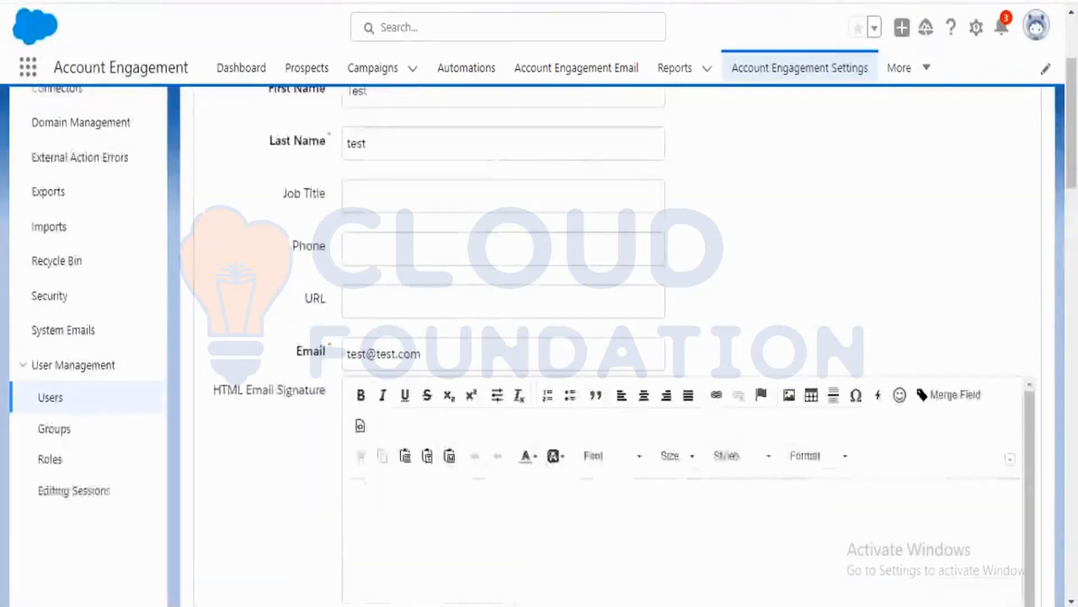
{"action": "scroll", "coordinate": [938, 361], "scroll_direction": "up", "scroll_amount": 3}
{"action": "left_click", "coordinate": [312, 77]}
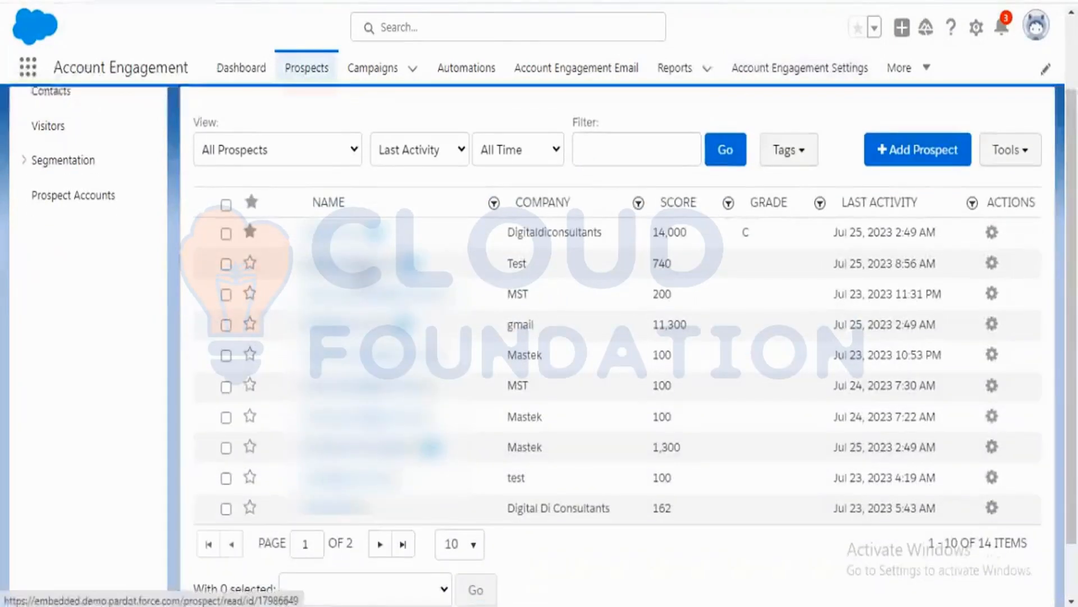
{"action": "left_click", "coordinate": [362, 276]}
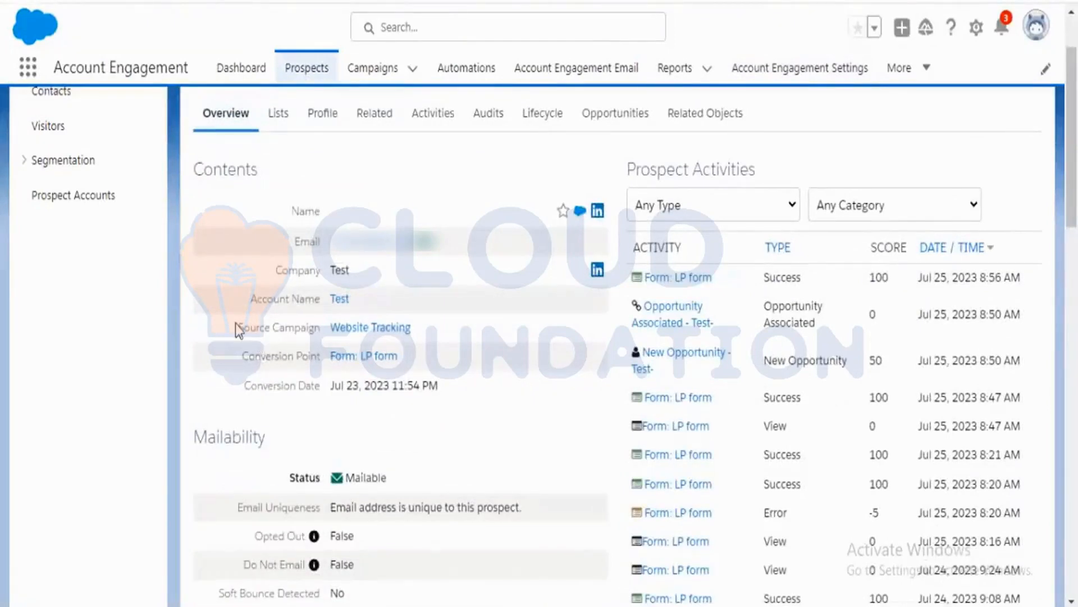
{"action": "left_click_drag", "start_coordinate": [419, 329], "coordinate": [329, 330]}
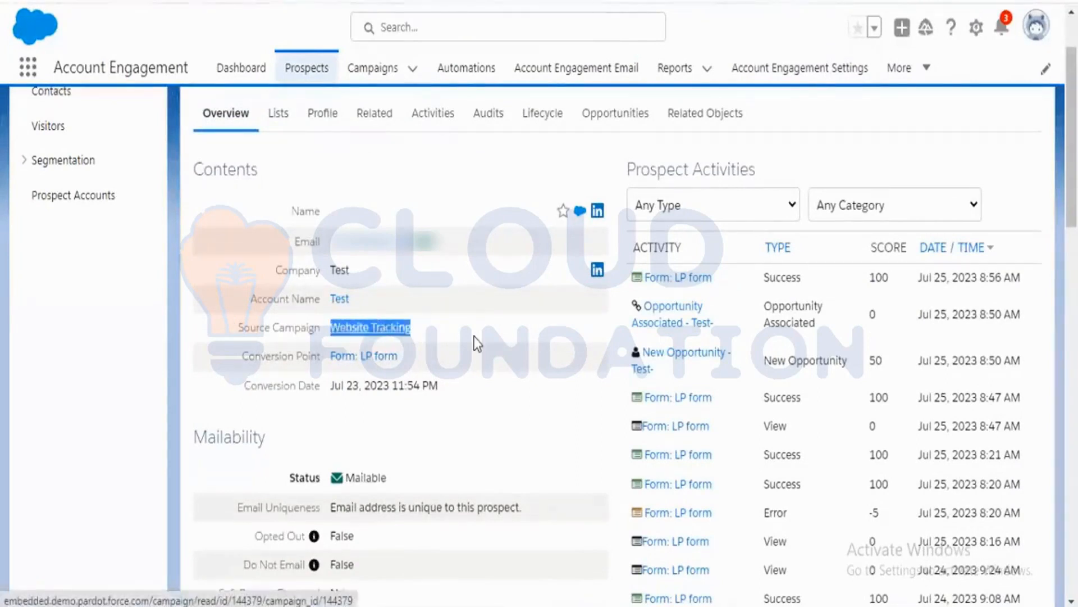
{"action": "left_click", "coordinate": [475, 363]}
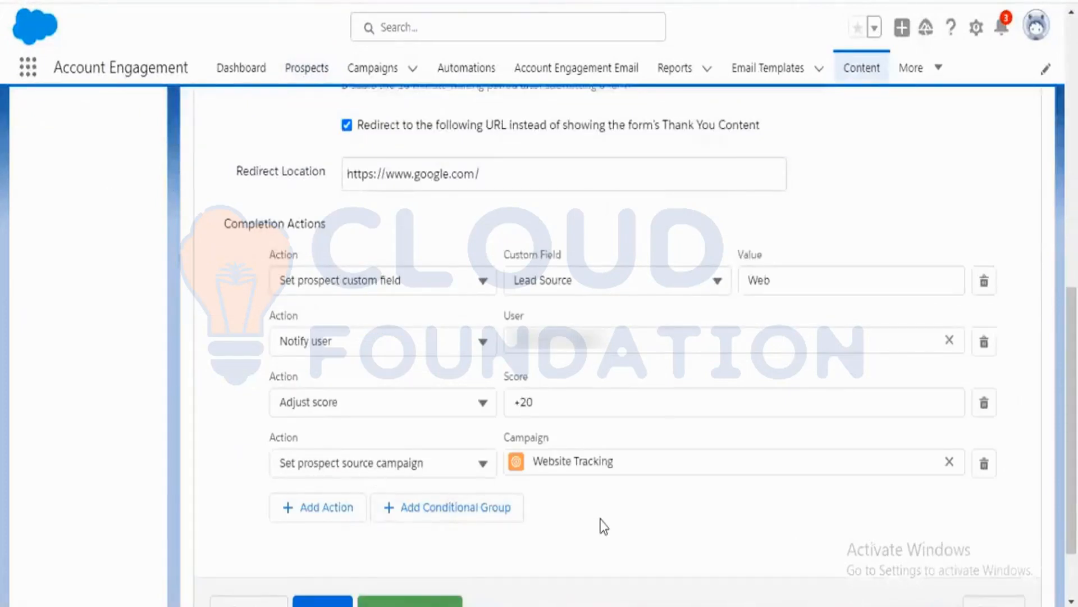
{"action": "scroll", "coordinate": [571, 526], "scroll_direction": "down", "scroll_amount": 2}
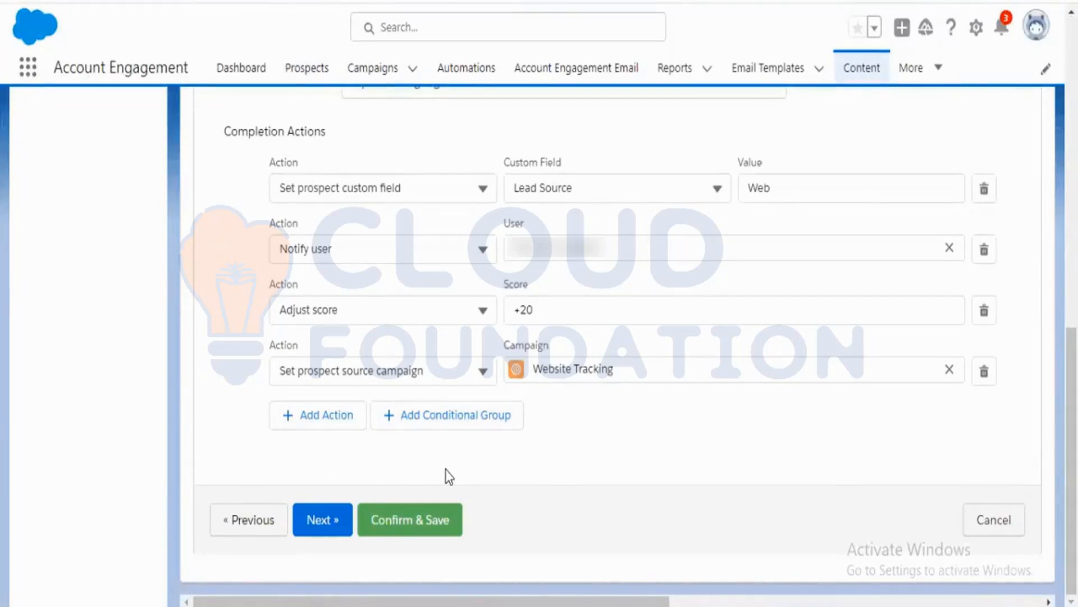
Add a conditional group that takes action when Prospect Assigned User is a specific user.
{"action": "left_click", "coordinate": [453, 422]}
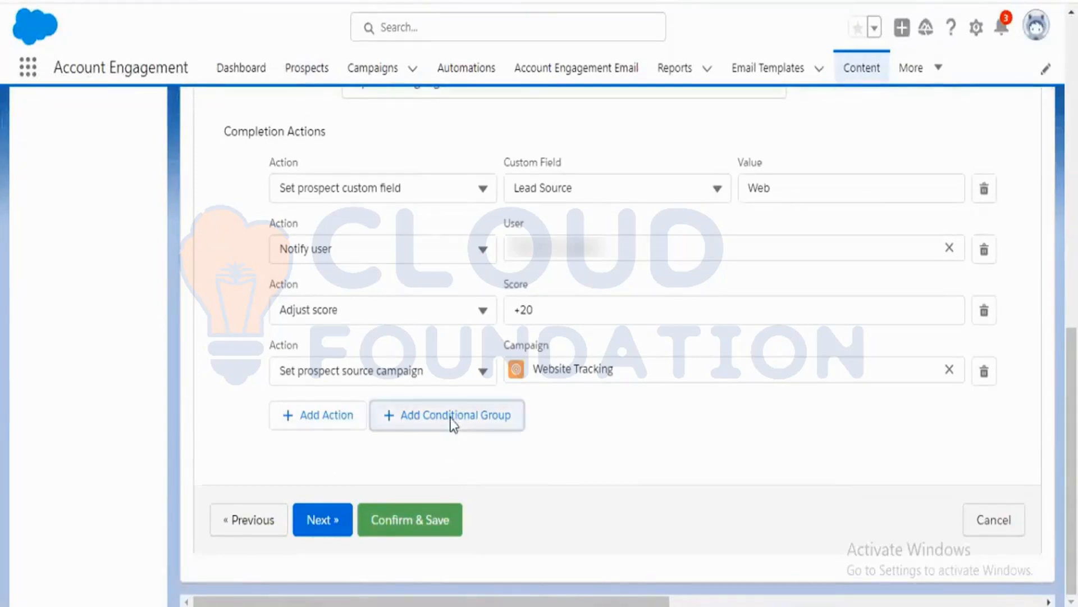
{"action": "scroll", "coordinate": [230, 432], "scroll_direction": "down", "scroll_amount": 2}
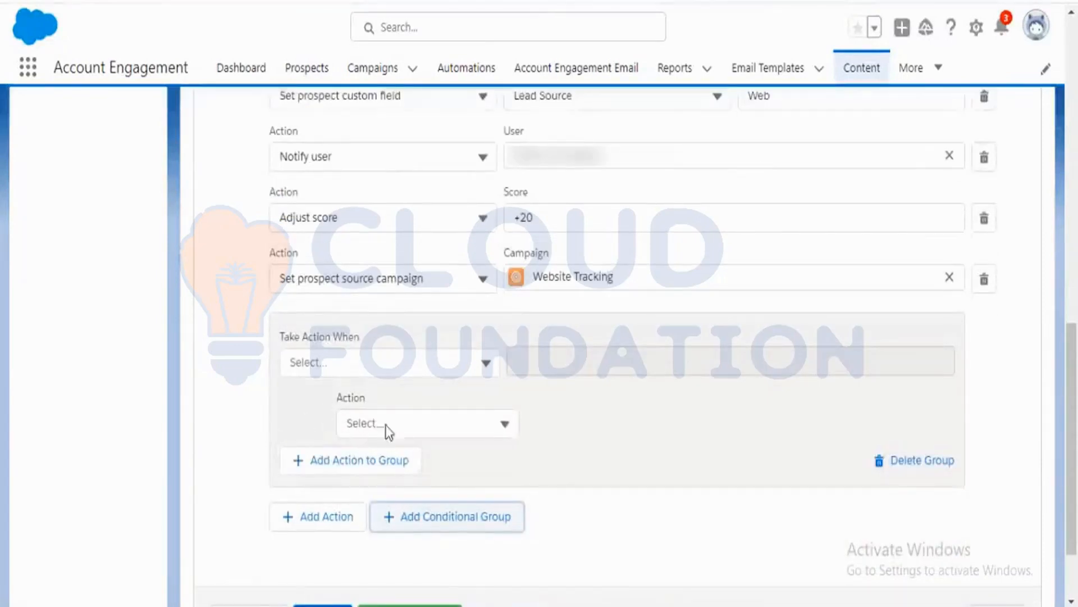
{"action": "left_click", "coordinate": [474, 360]}
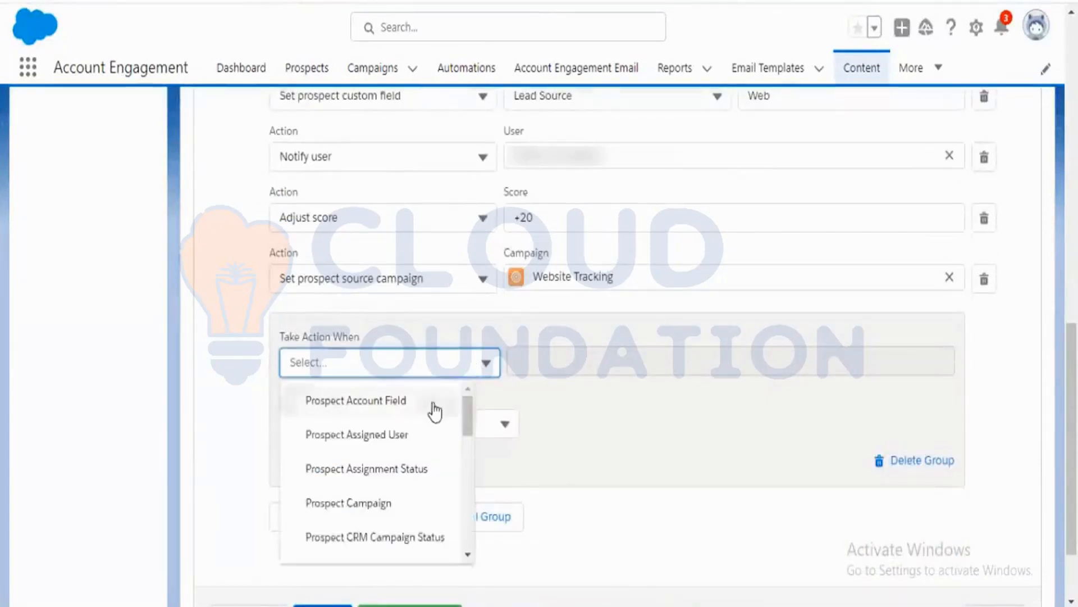
{"action": "left_click", "coordinate": [421, 436]}
{"action": "left_click", "coordinate": [696, 369]}
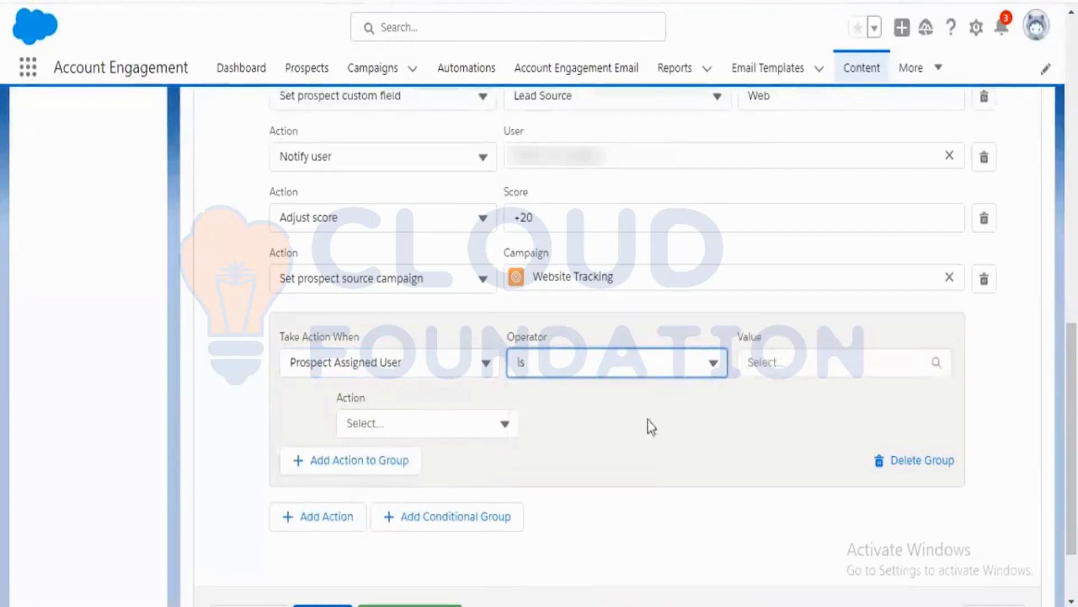
{"action": "left_click", "coordinate": [934, 359]}
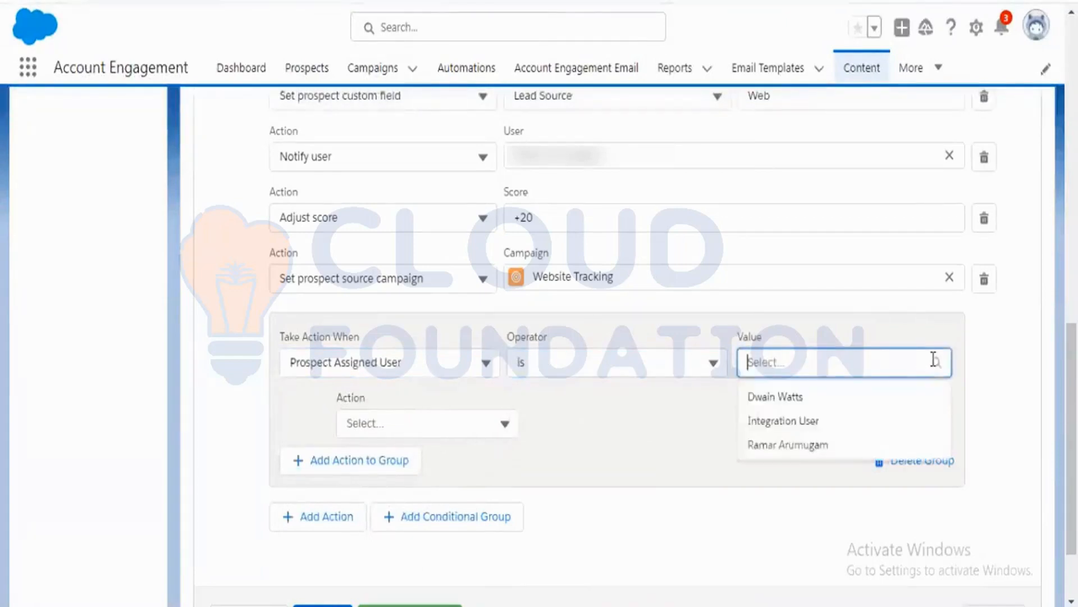
{"action": "left_click", "coordinate": [814, 400]}
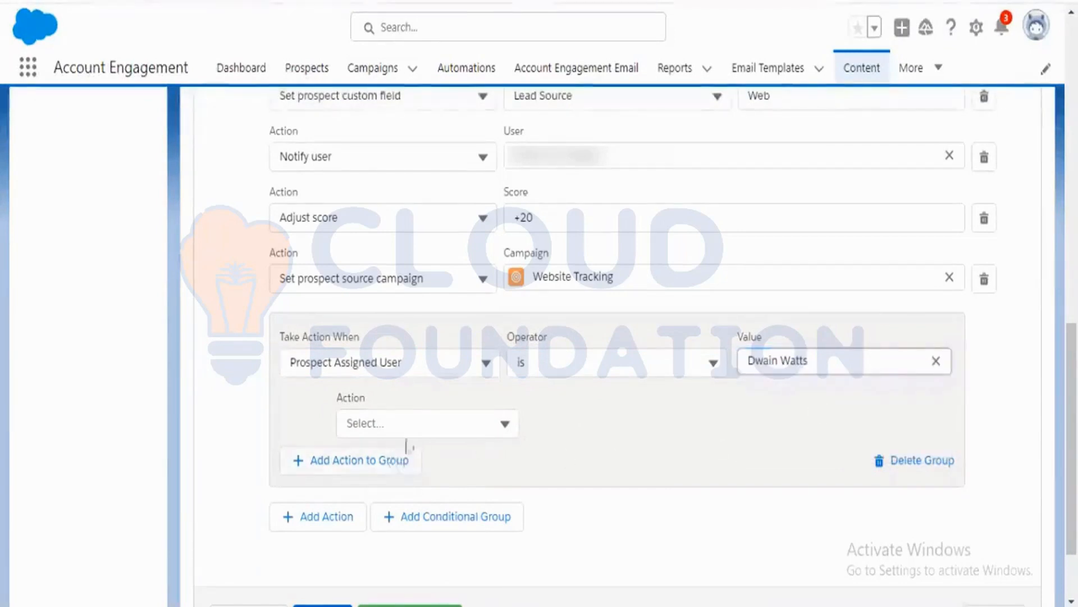
Set the conditional group's first action to Adjust score with +50.
{"action": "left_click", "coordinate": [515, 427]}
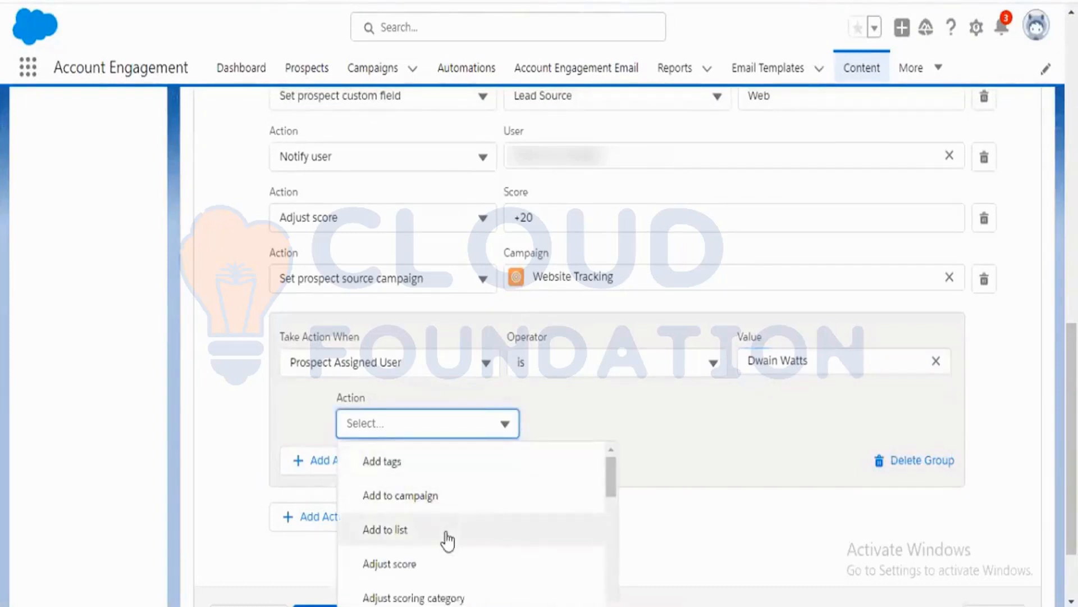
{"action": "left_click", "coordinate": [447, 566]}
{"action": "left_click", "coordinate": [599, 432]}
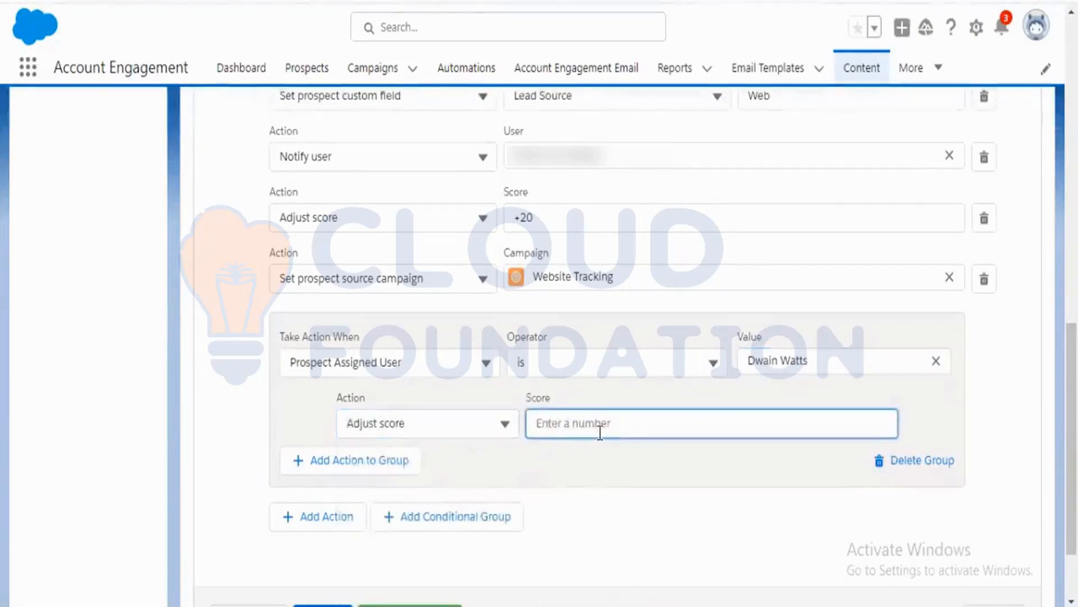
{"action": "type", "text": "+50"}
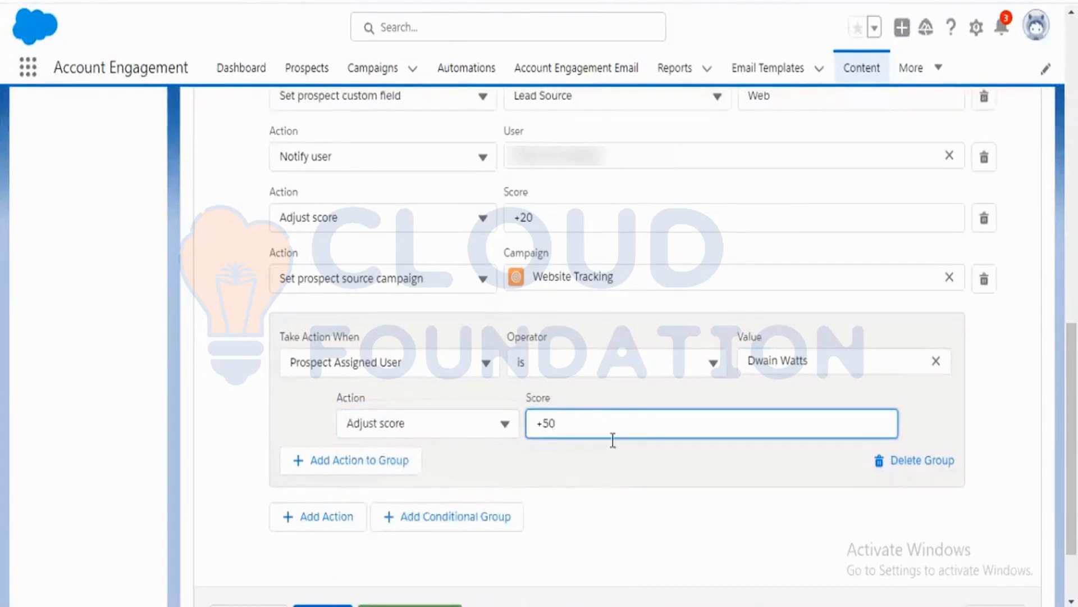
{"action": "left_click", "coordinate": [612, 458]}
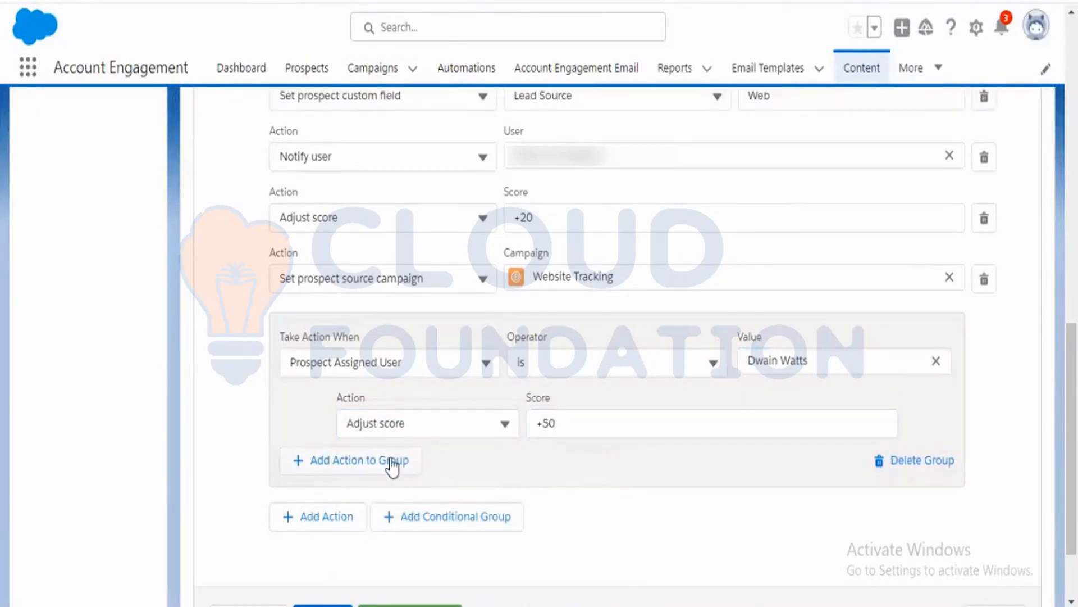
{"action": "left_click", "coordinate": [392, 463]}
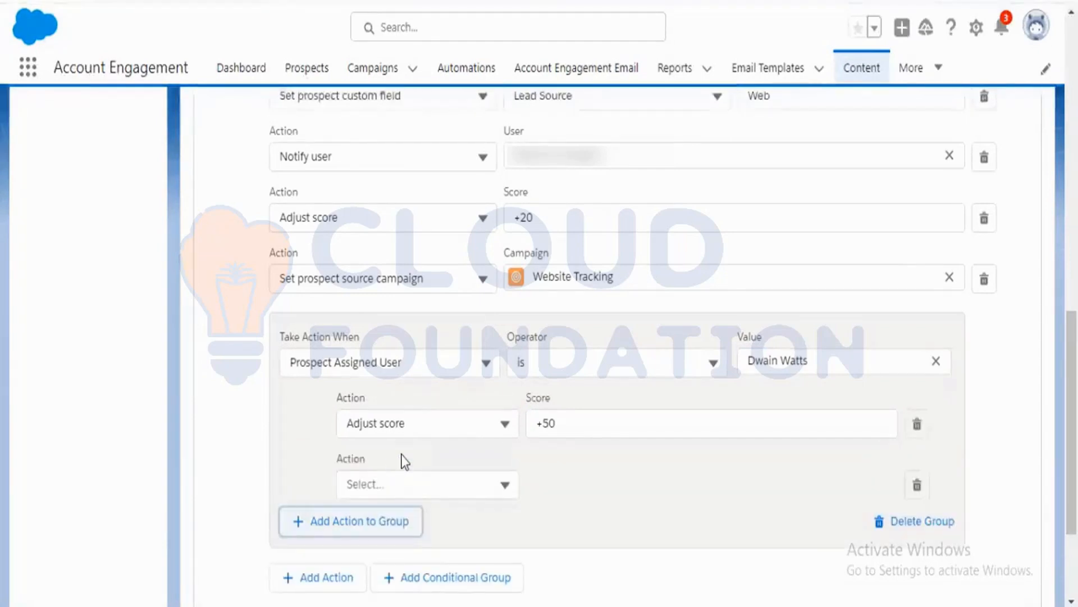
{"action": "scroll", "coordinate": [430, 455], "scroll_direction": "down", "scroll_amount": 2}
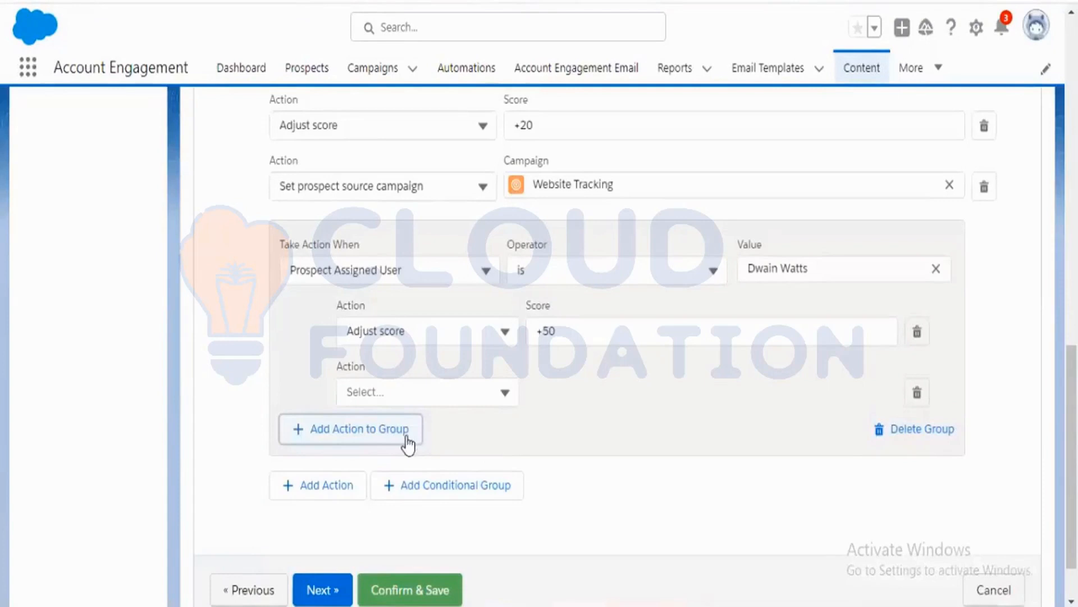
{"action": "left_click", "coordinate": [916, 400]}
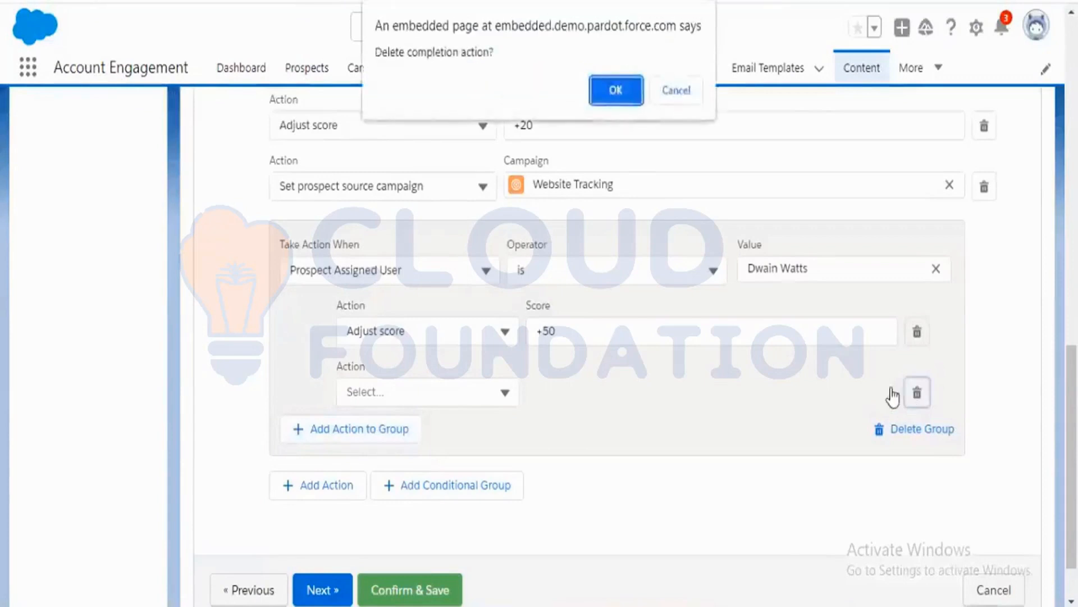
{"action": "left_click", "coordinate": [618, 93]}
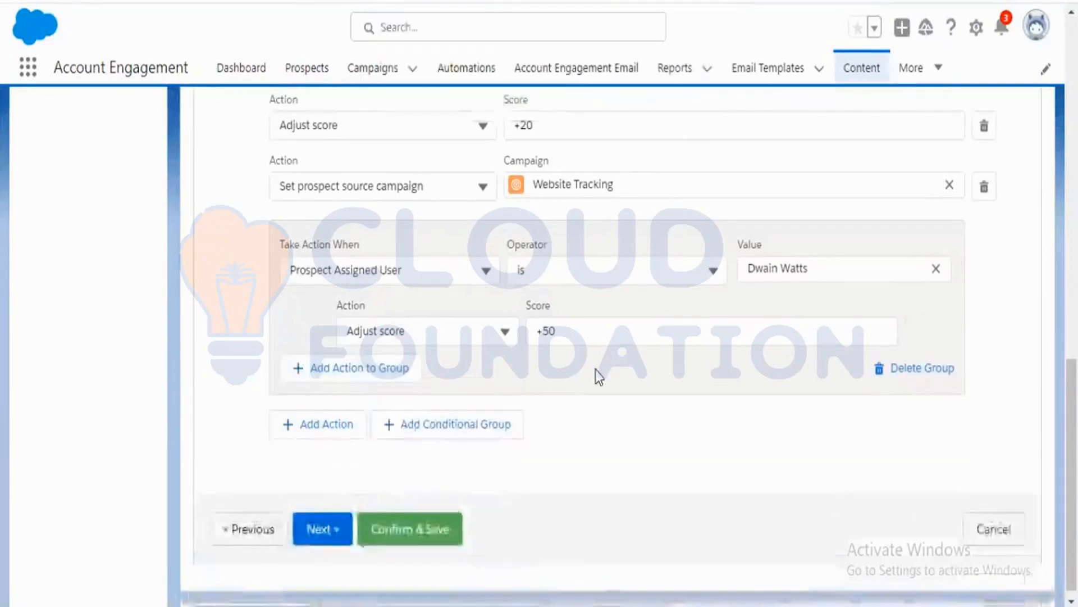
{"action": "scroll", "coordinate": [596, 371], "scroll_direction": "up", "scroll_amount": 3}
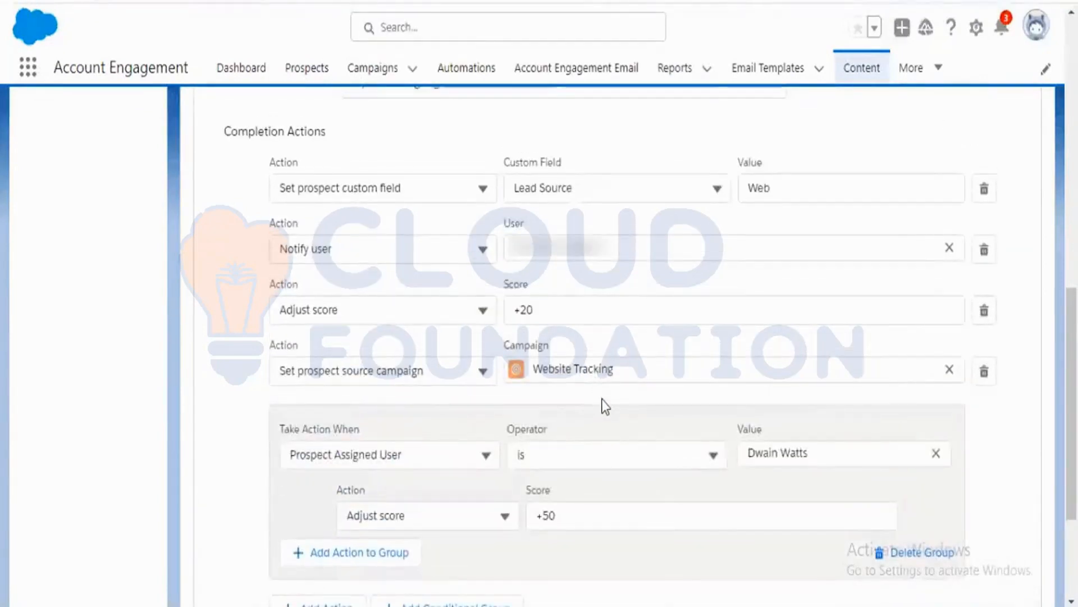
{"action": "scroll", "coordinate": [603, 405], "scroll_direction": "down", "scroll_amount": 2}
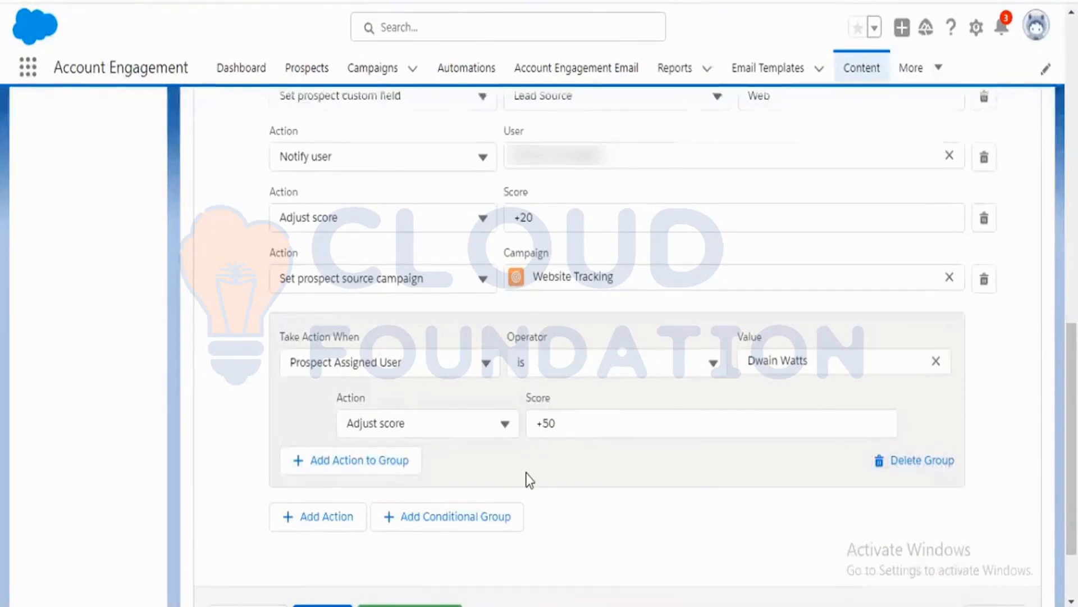
{"action": "scroll", "coordinate": [528, 481], "scroll_direction": "up", "scroll_amount": 2}
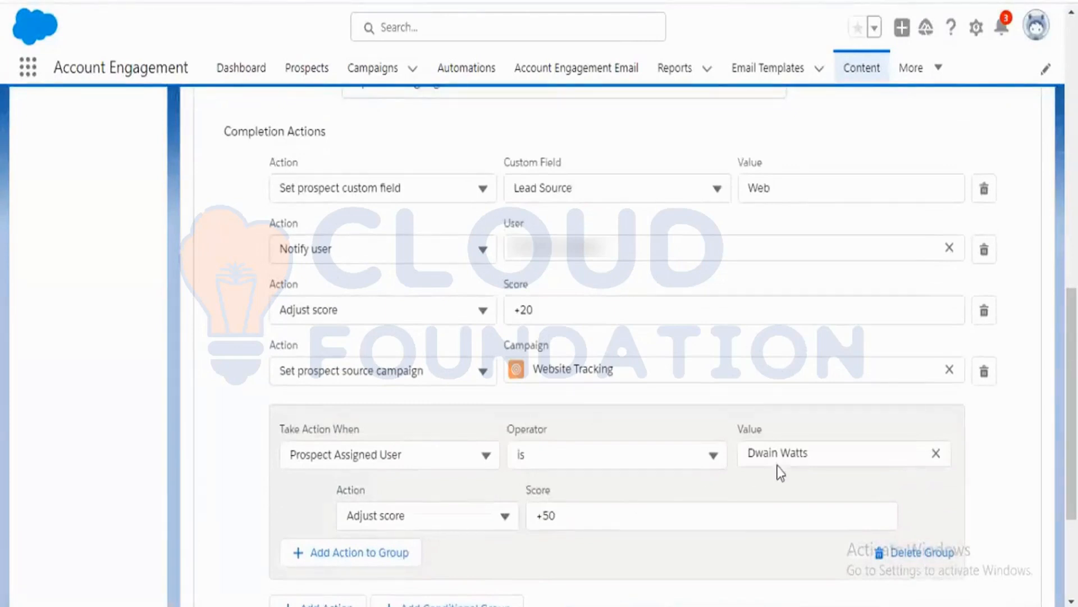
{"action": "scroll", "coordinate": [698, 506], "scroll_direction": "down", "scroll_amount": 2}
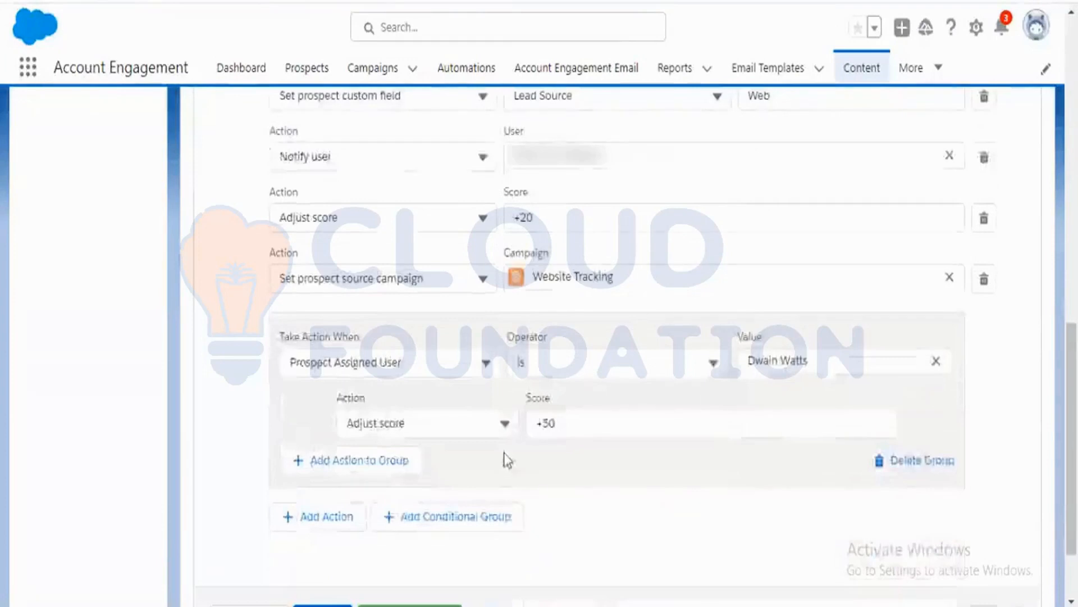
Add a second action to the conditional group: Add to list with the Partners list.
{"action": "left_click", "coordinate": [392, 462]}
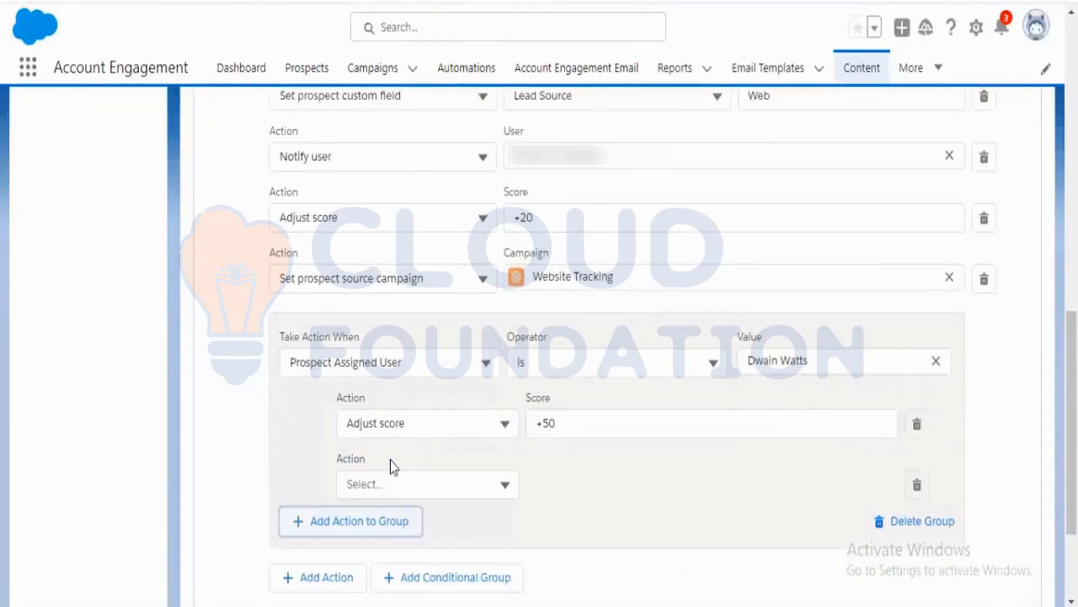
{"action": "left_click", "coordinate": [504, 484]}
{"action": "scroll", "coordinate": [663, 471], "scroll_direction": "down", "scroll_amount": 2}
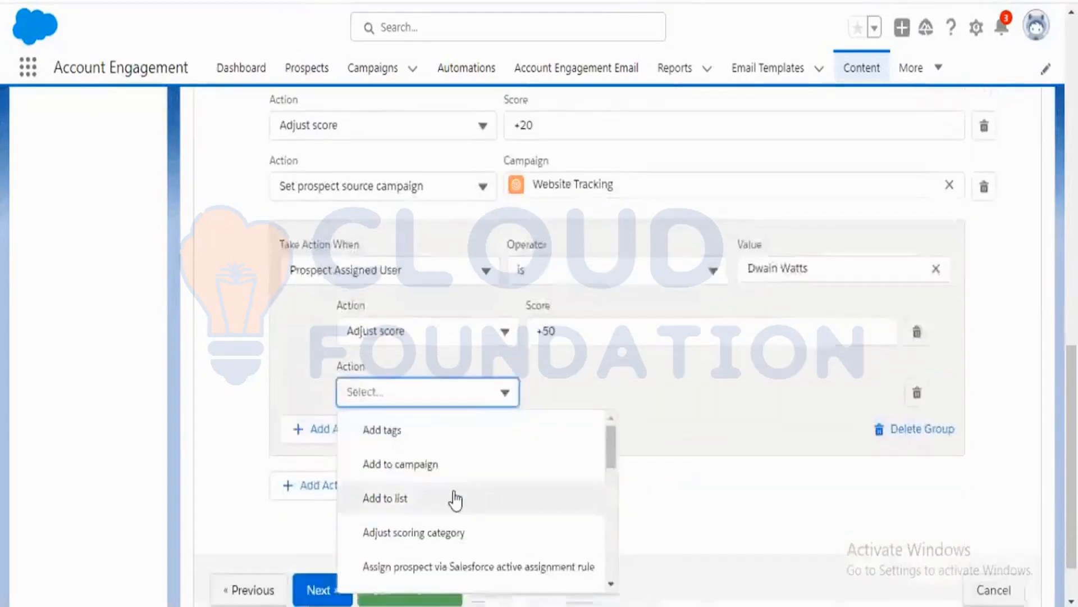
{"action": "left_click", "coordinate": [452, 499]}
{"action": "left_click", "coordinate": [881, 393]}
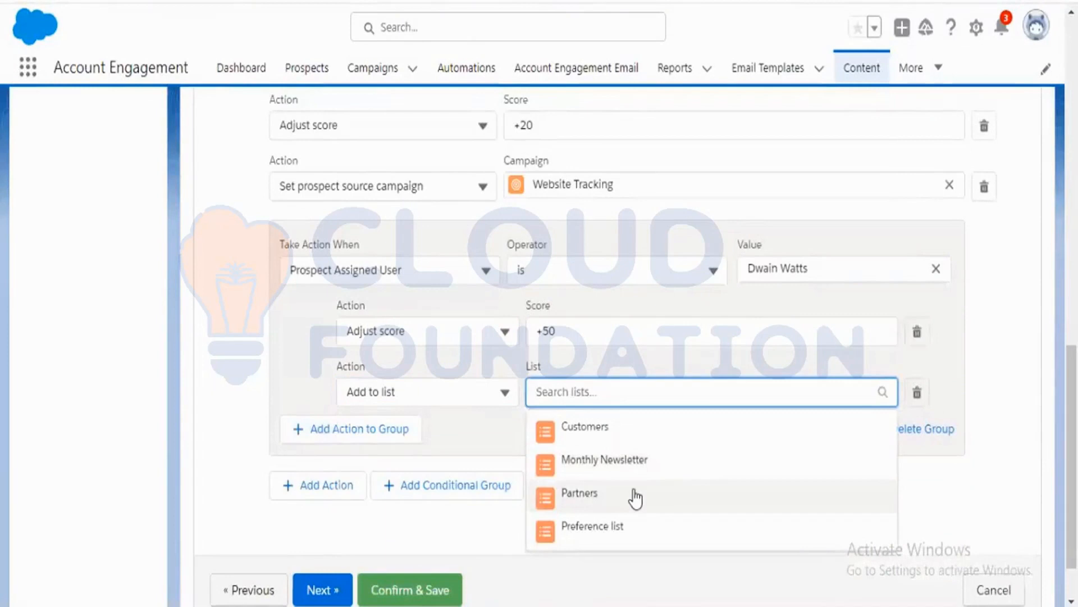
{"action": "left_click", "coordinate": [636, 498]}
{"action": "left_click", "coordinate": [643, 455]}
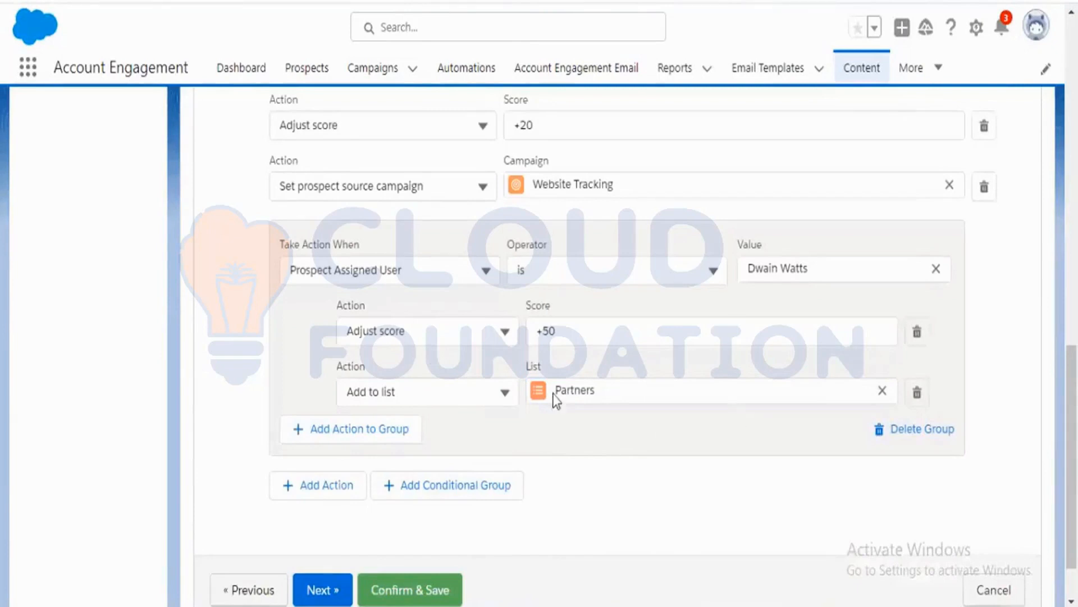
Review all completion actions, including the conditional group's assigned-user condition, score adjustment and list action.
{"action": "scroll", "coordinate": [632, 451], "scroll_direction": "up", "scroll_amount": 2}
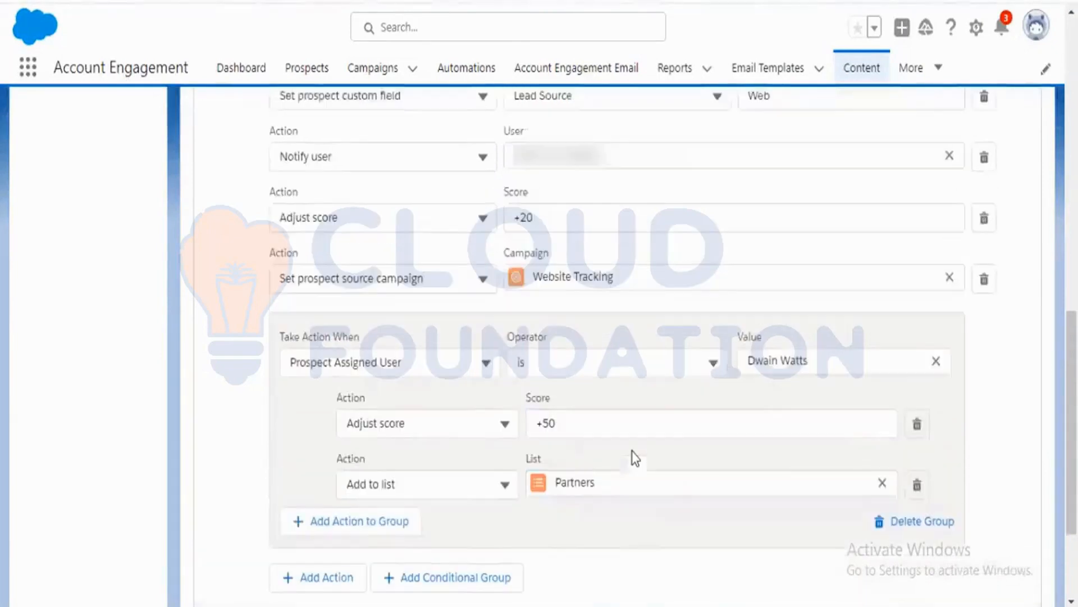
{"action": "scroll", "coordinate": [487, 410], "scroll_direction": "down", "scroll_amount": 2}
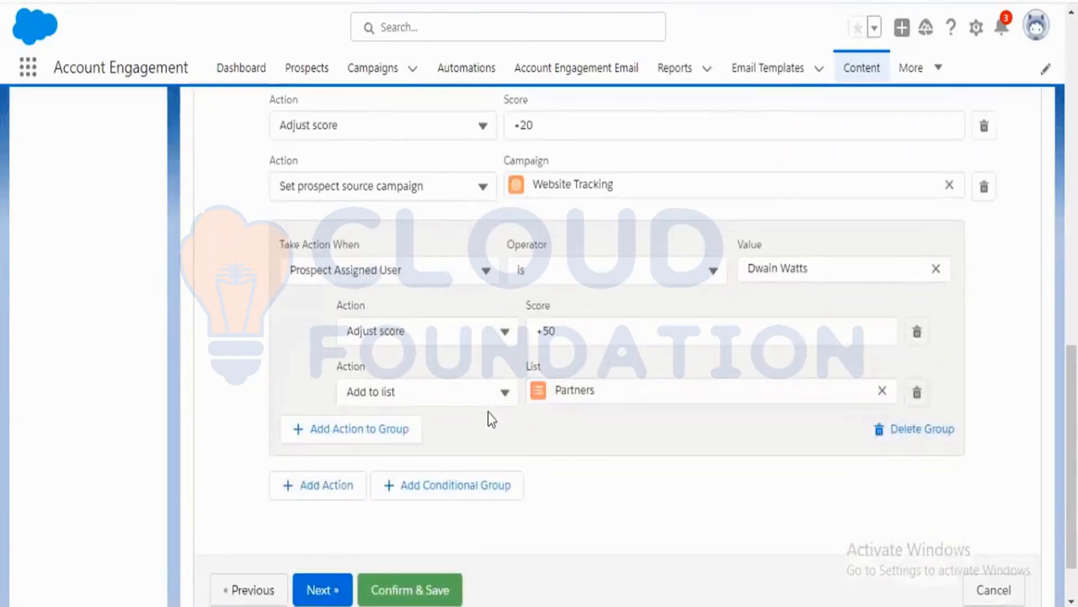
{"action": "scroll", "coordinate": [489, 413], "scroll_direction": "up", "scroll_amount": 4}
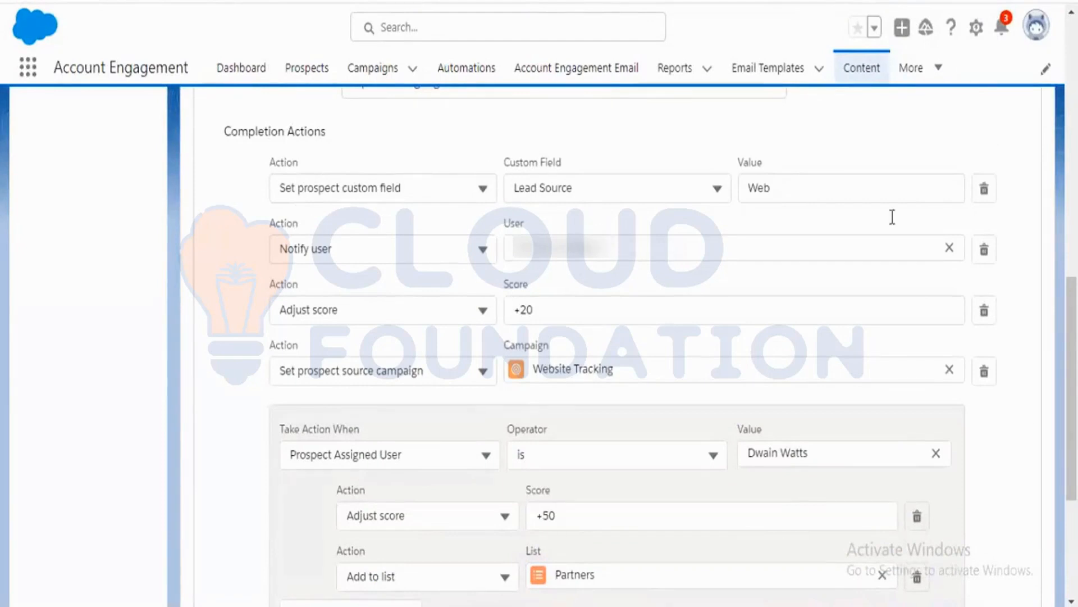
{"action": "scroll", "coordinate": [508, 363], "scroll_direction": "down", "scroll_amount": 1}
{"action": "scroll", "coordinate": [505, 371], "scroll_direction": "down", "scroll_amount": 2}
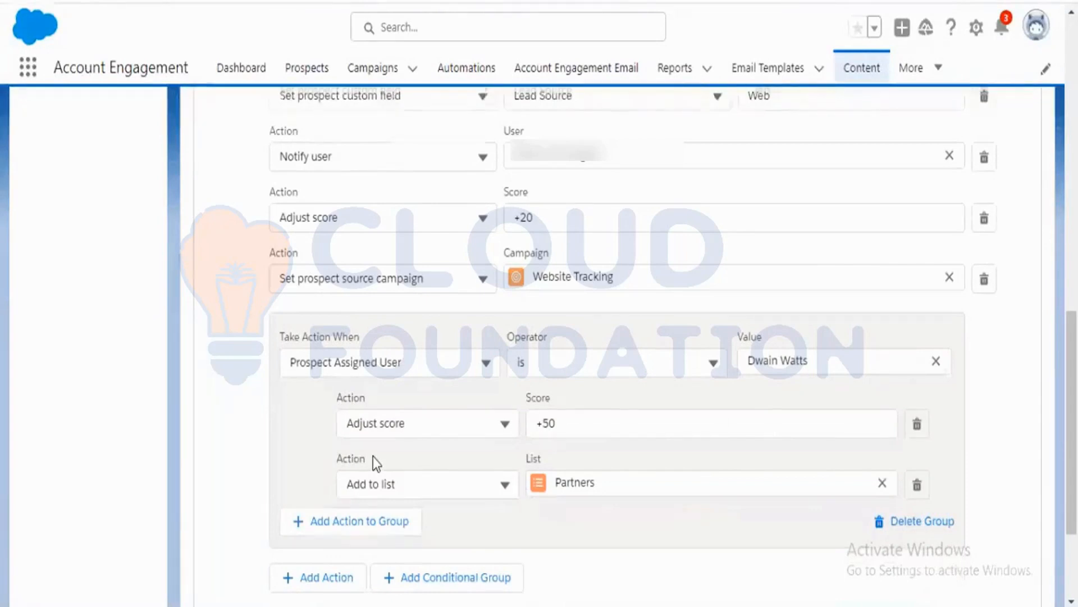
{"action": "scroll", "coordinate": [373, 456], "scroll_direction": "down", "scroll_amount": 2}
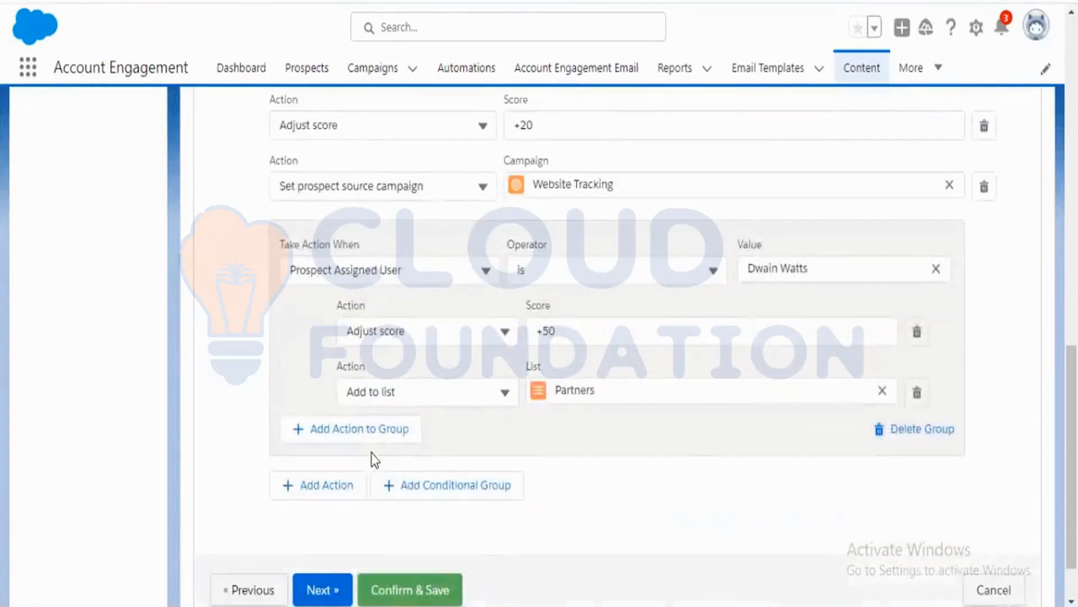
{"action": "scroll", "coordinate": [679, 471], "scroll_direction": "up", "scroll_amount": 2}
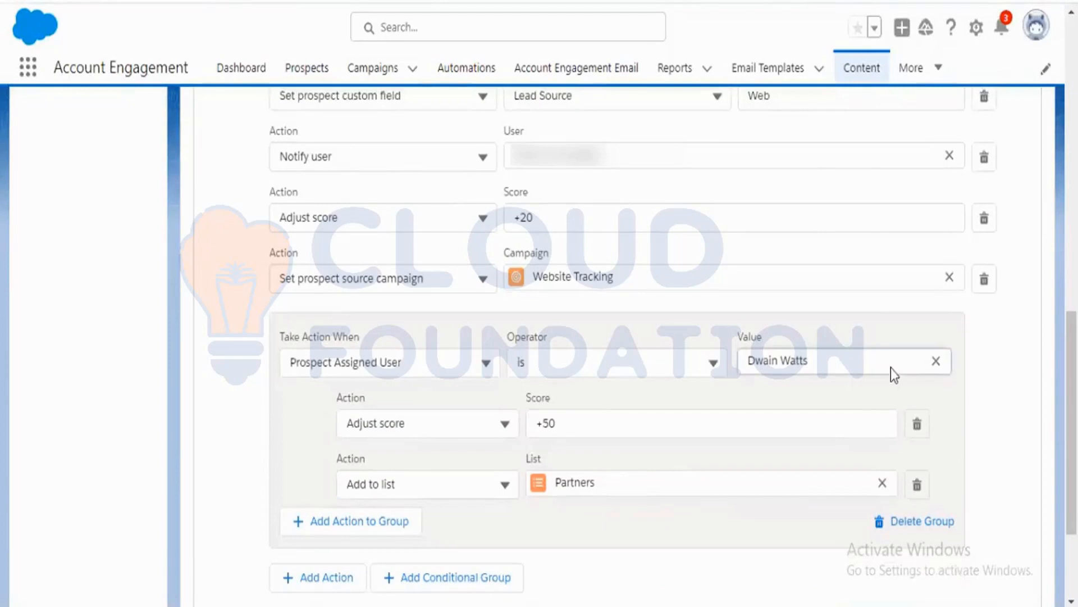
{"action": "left_click", "coordinate": [937, 361]}
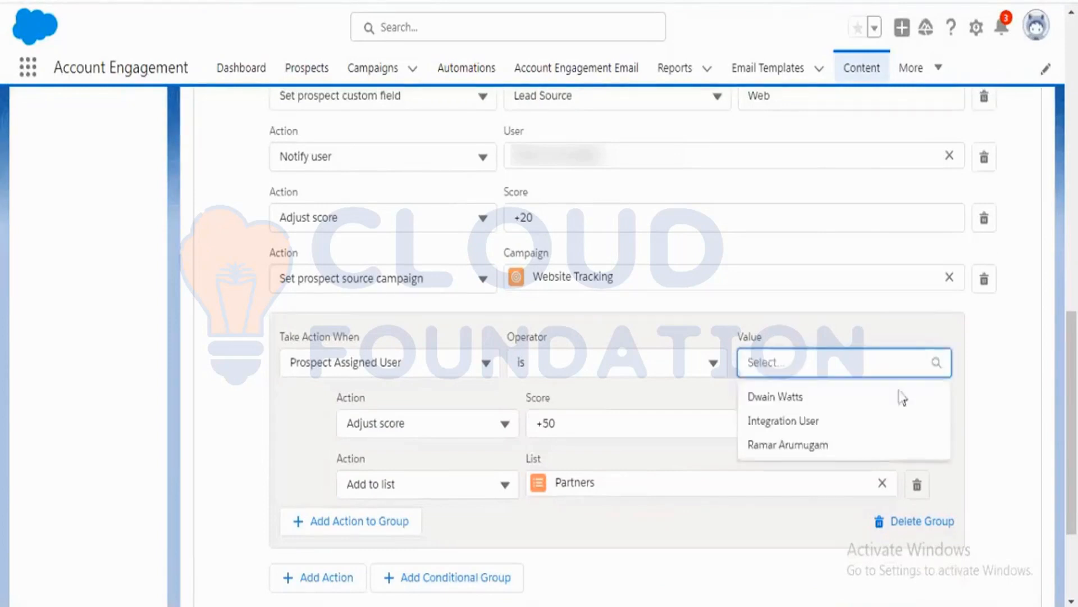
{"action": "left_click", "coordinate": [835, 406]}
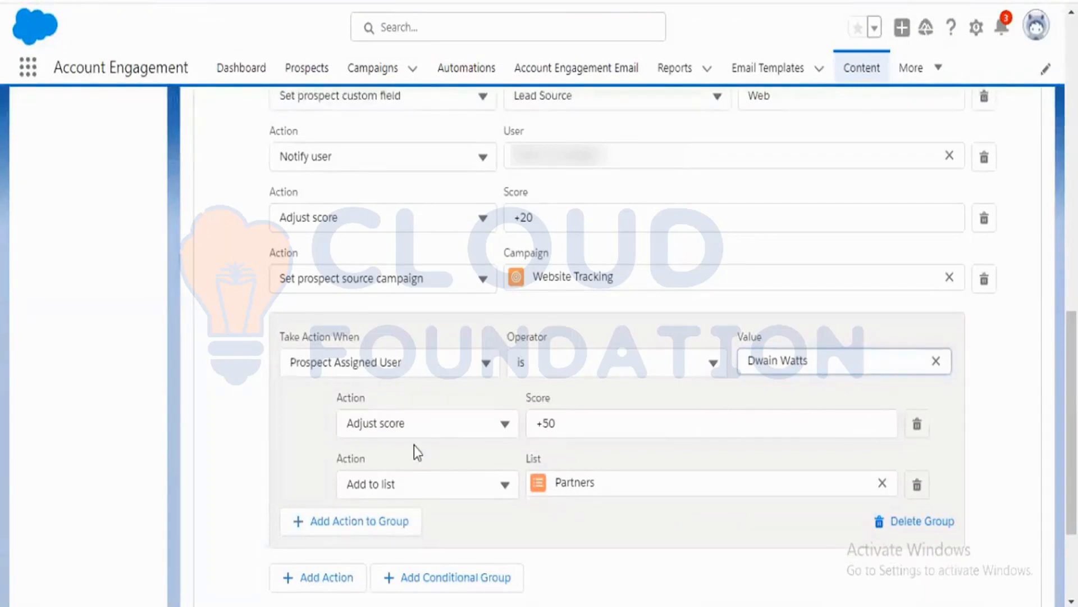
{"action": "left_click", "coordinate": [602, 433]}
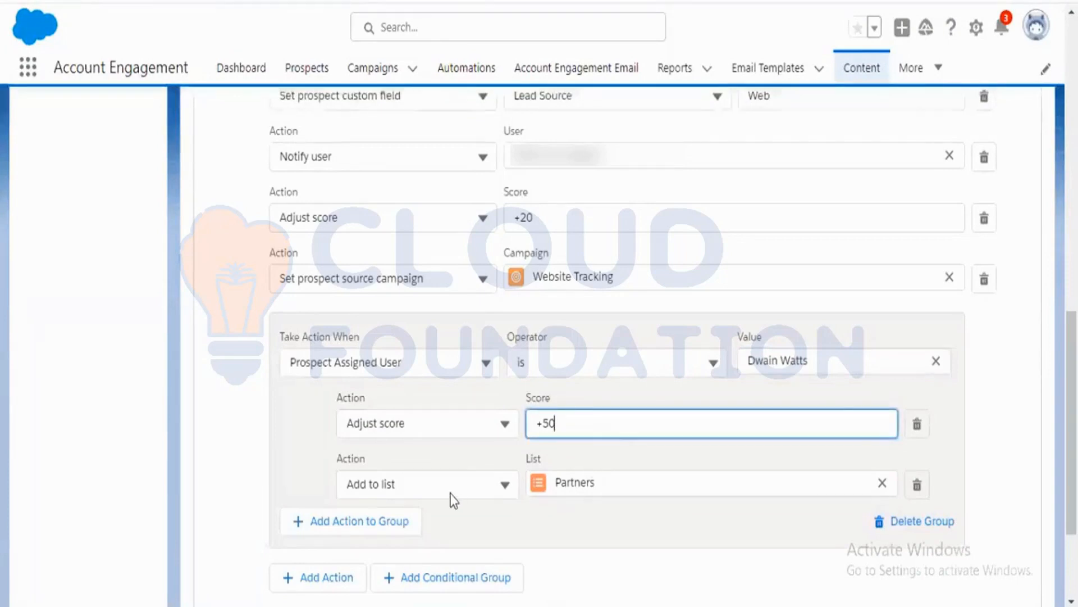
{"action": "left_click", "coordinate": [611, 484]}
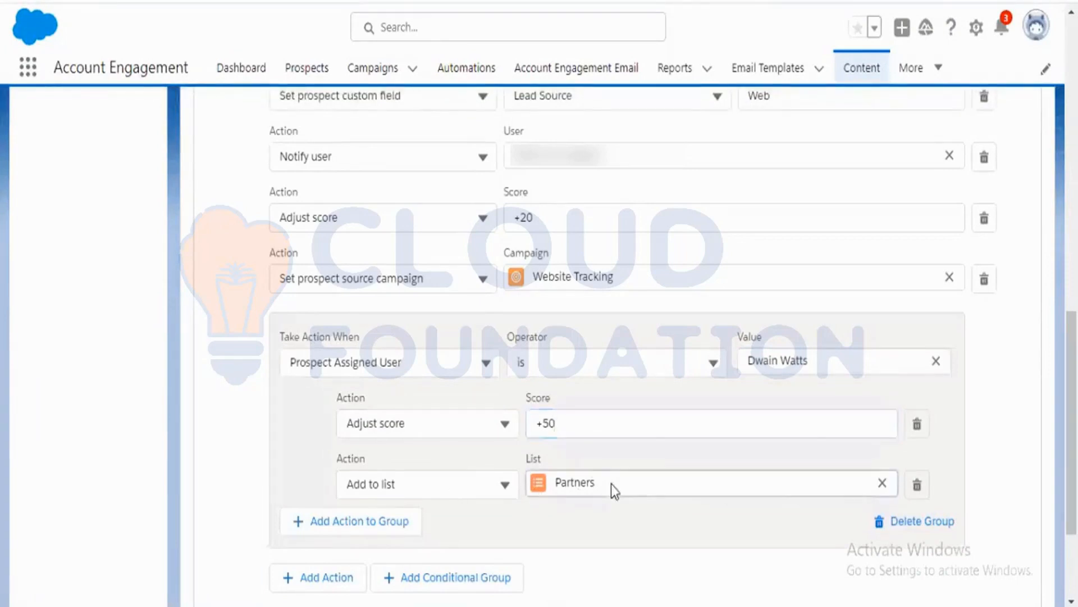
{"action": "left_click", "coordinate": [585, 528]}
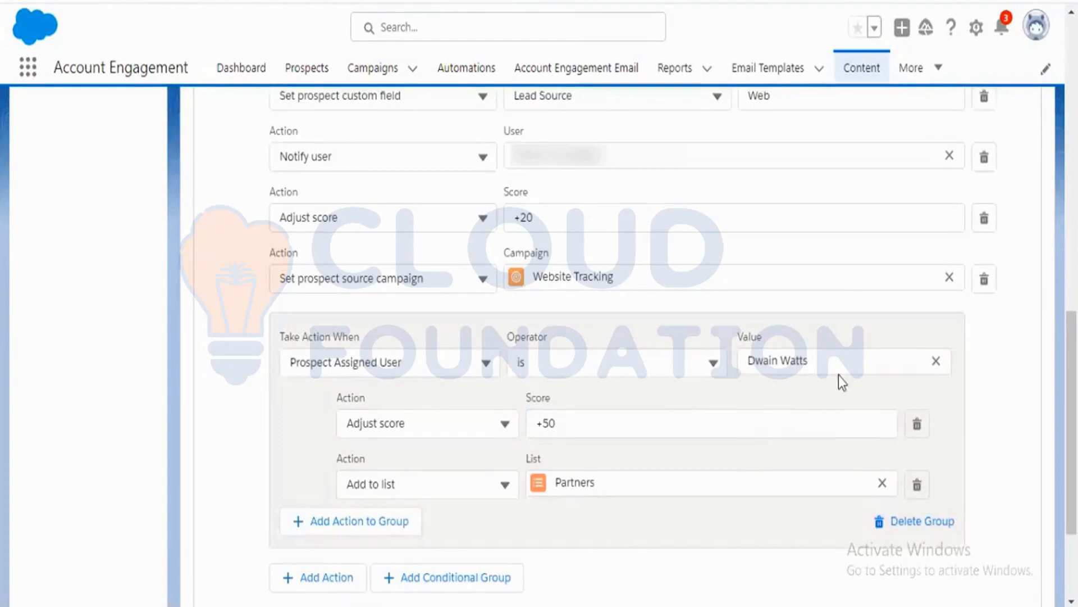
{"action": "left_click", "coordinate": [587, 422]}
{"action": "left_click", "coordinate": [588, 514]}
{"action": "scroll", "coordinate": [571, 525], "scroll_direction": "up", "scroll_amount": 2}
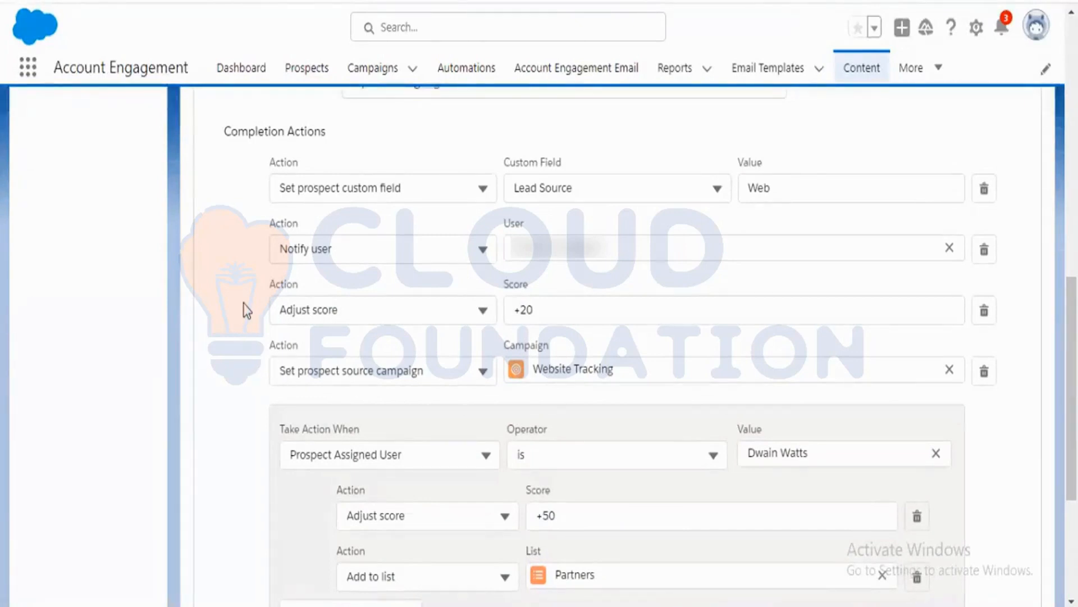
{"action": "scroll", "coordinate": [247, 309], "scroll_direction": "down", "scroll_amount": 3}
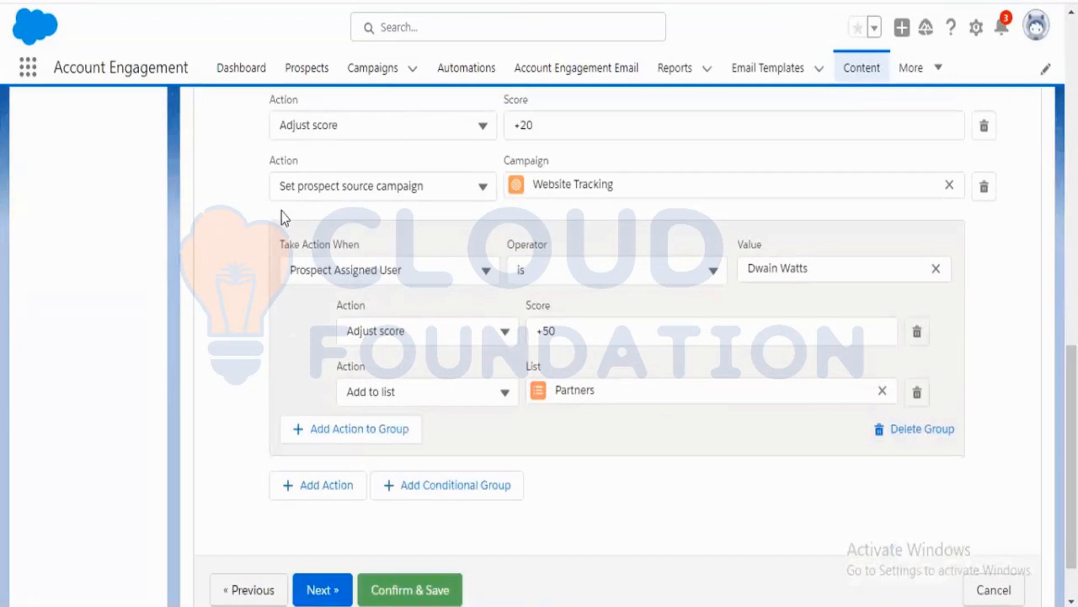
{"action": "scroll", "coordinate": [234, 244], "scroll_direction": "up", "scroll_amount": 3}
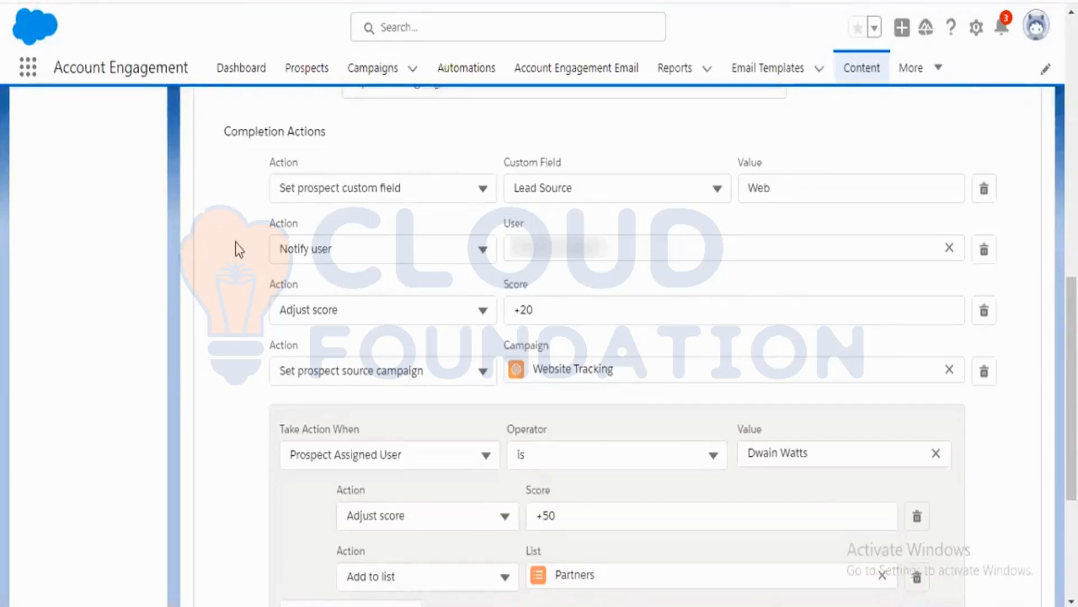
{"action": "scroll", "coordinate": [235, 249], "scroll_direction": "down", "scroll_amount": 2}
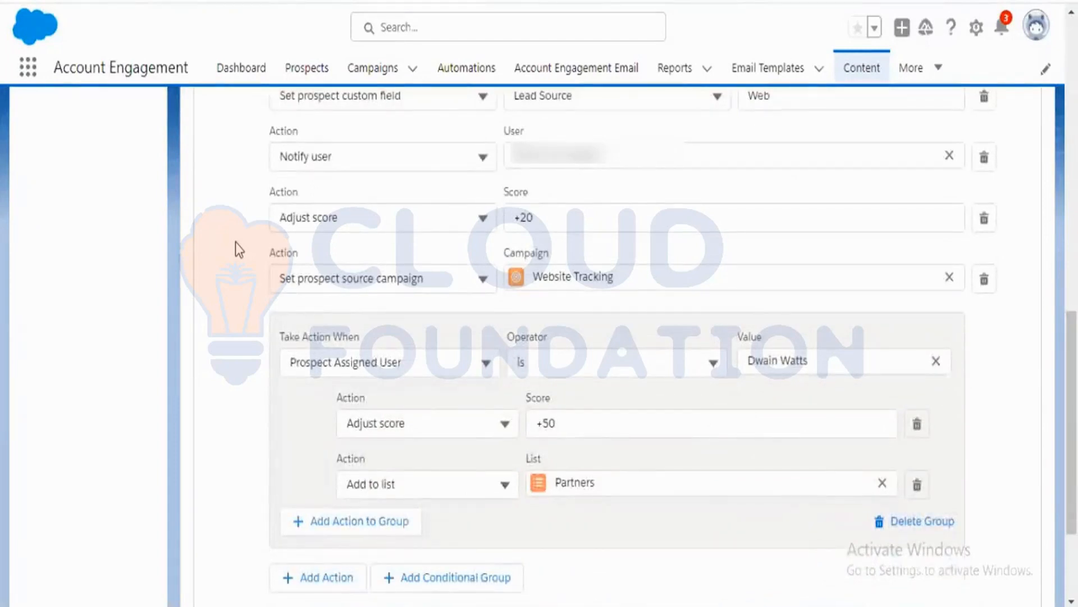
{"action": "scroll", "coordinate": [236, 249], "scroll_direction": "up", "scroll_amount": 2}
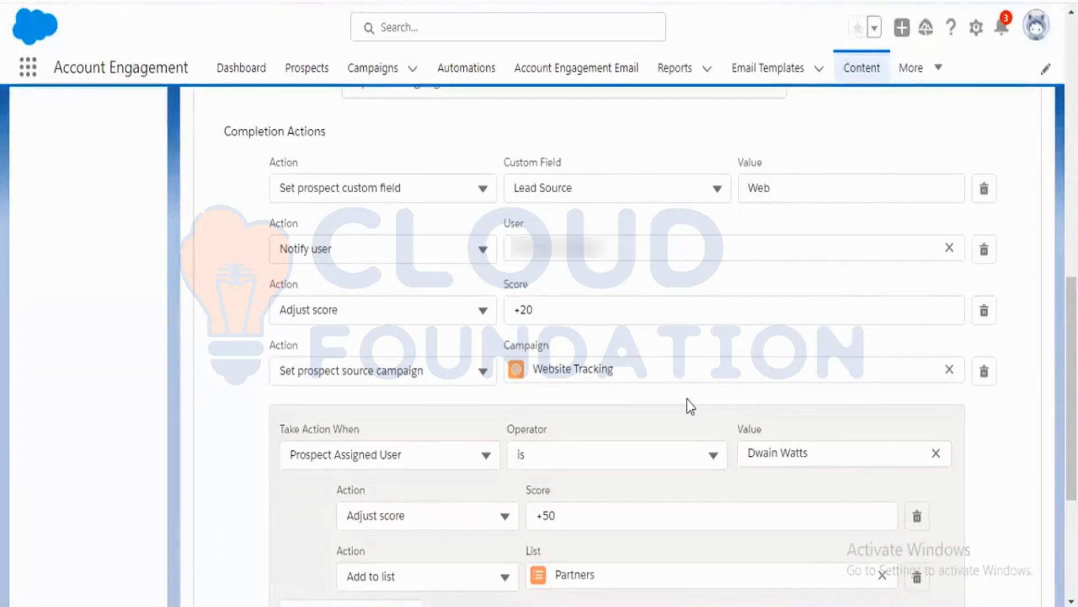
{"action": "scroll", "coordinate": [686, 399], "scroll_direction": "down", "scroll_amount": 2}
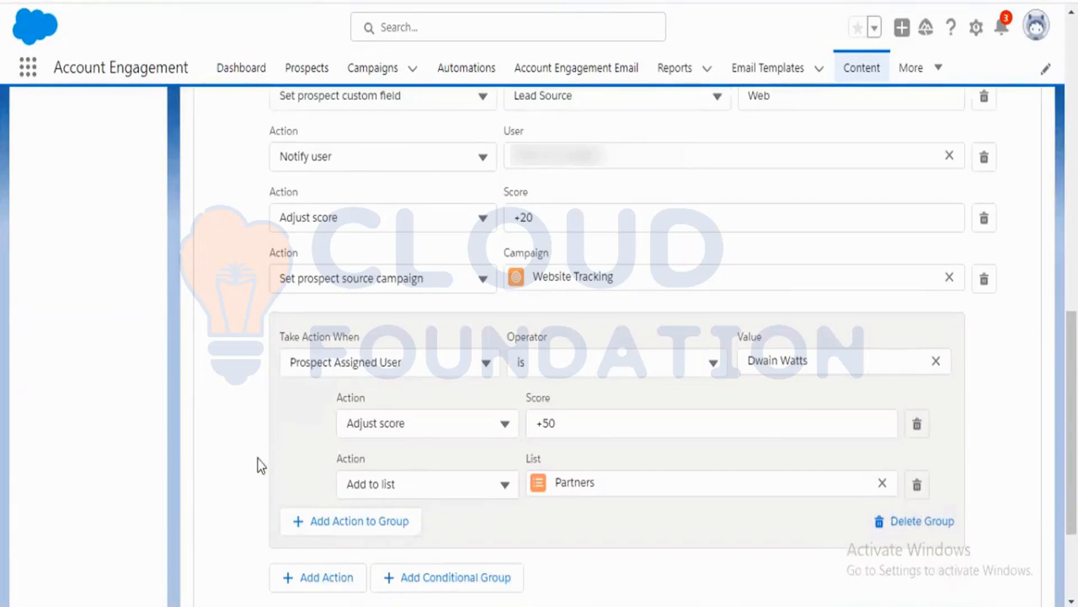
Try Prospect Assignment Status with the Assigned operator as the conditional group's condition.
{"action": "scroll", "coordinate": [257, 458], "scroll_direction": "down", "scroll_amount": 2}
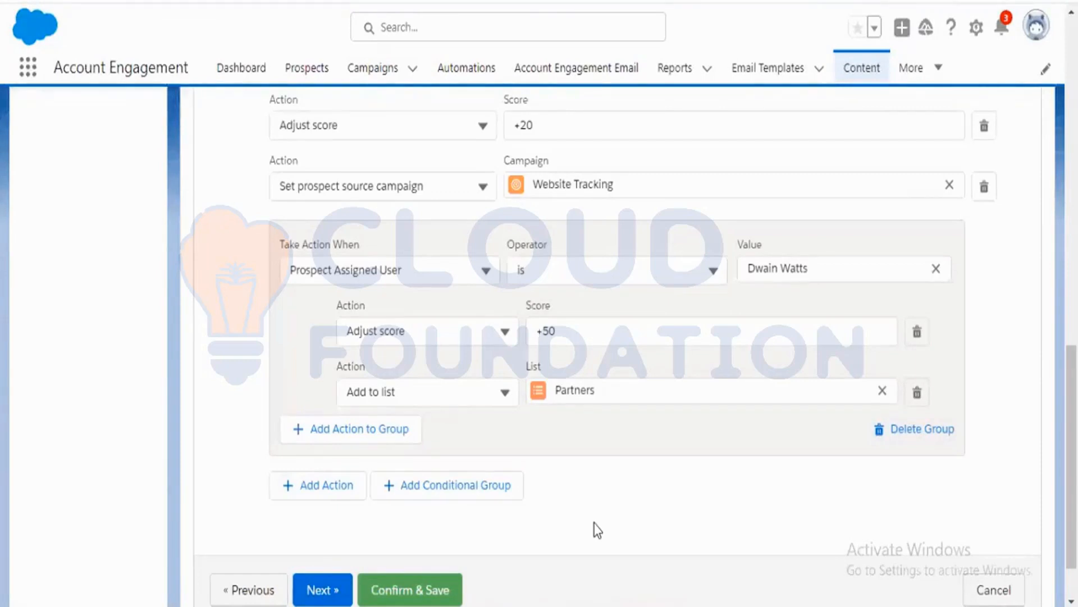
{"action": "left_click", "coordinate": [483, 272]}
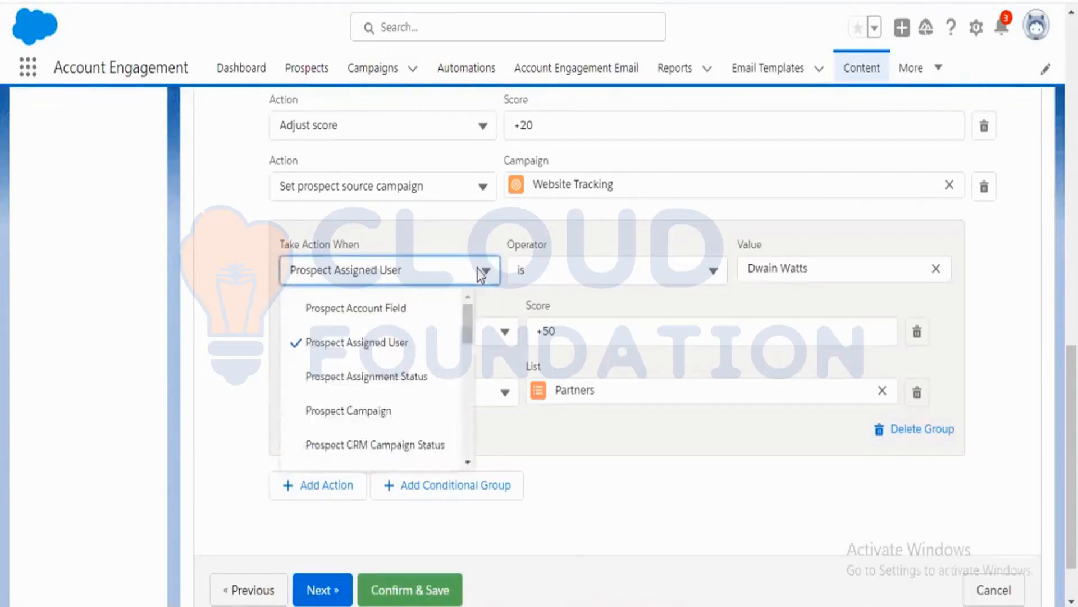
{"action": "left_click", "coordinate": [395, 323]}
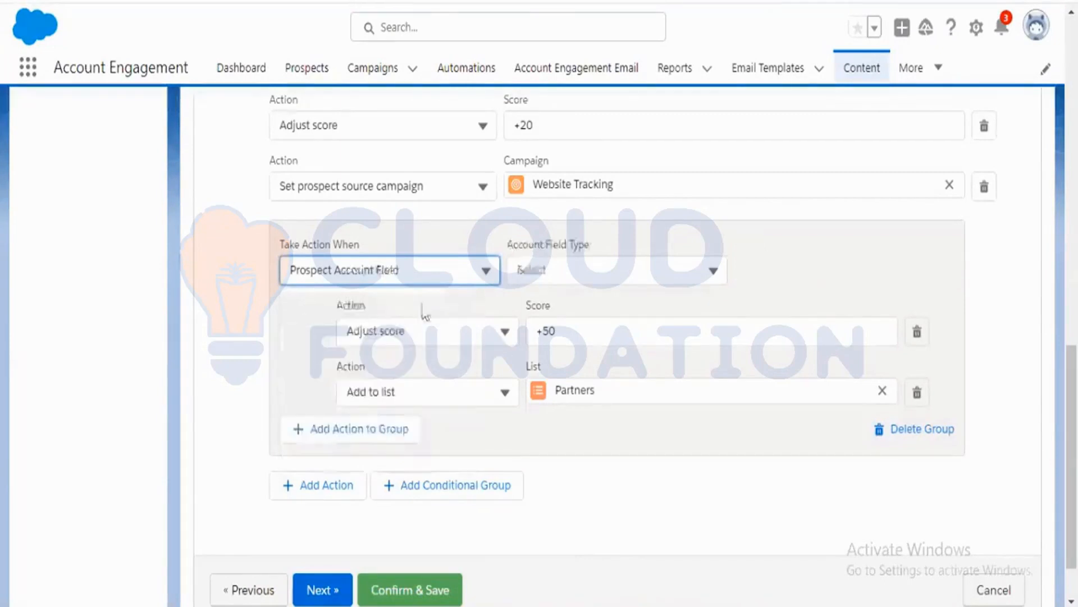
{"action": "left_click", "coordinate": [457, 272]}
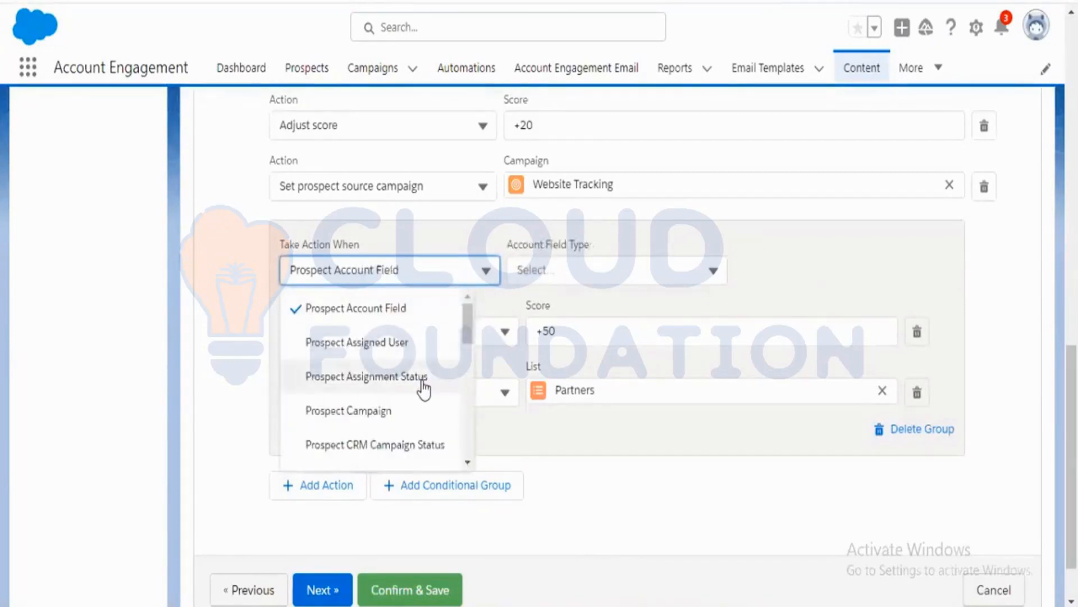
{"action": "left_click", "coordinate": [422, 380]}
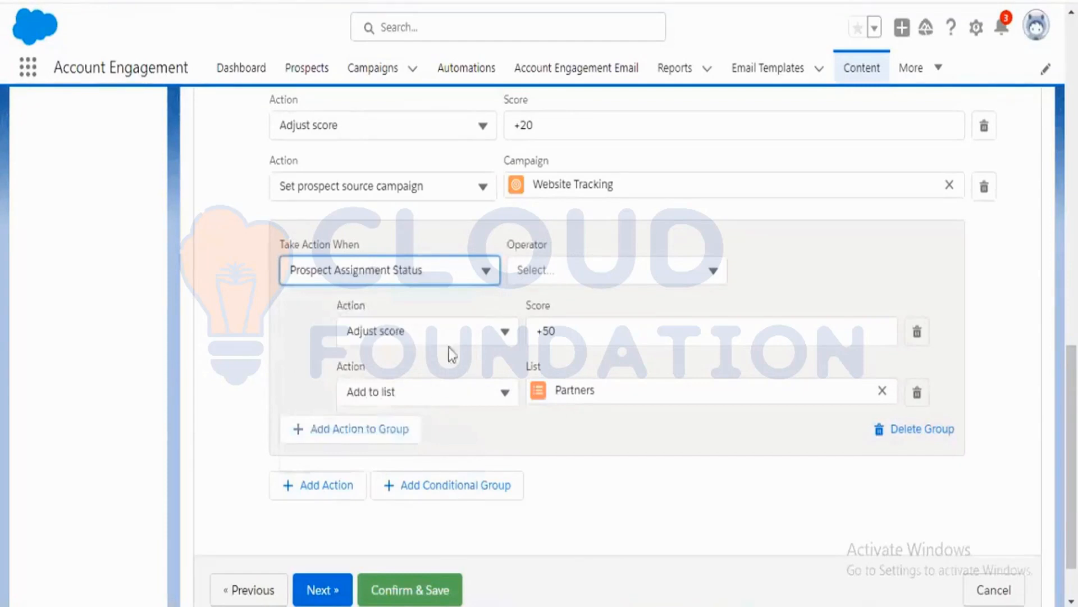
{"action": "left_click", "coordinate": [556, 275]}
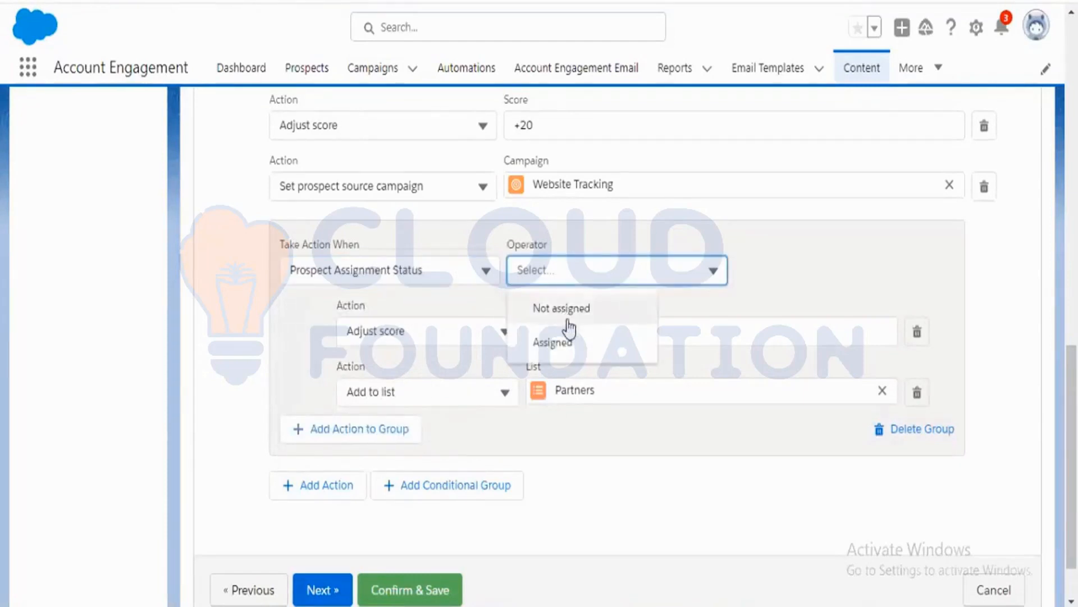
{"action": "left_click", "coordinate": [574, 332]}
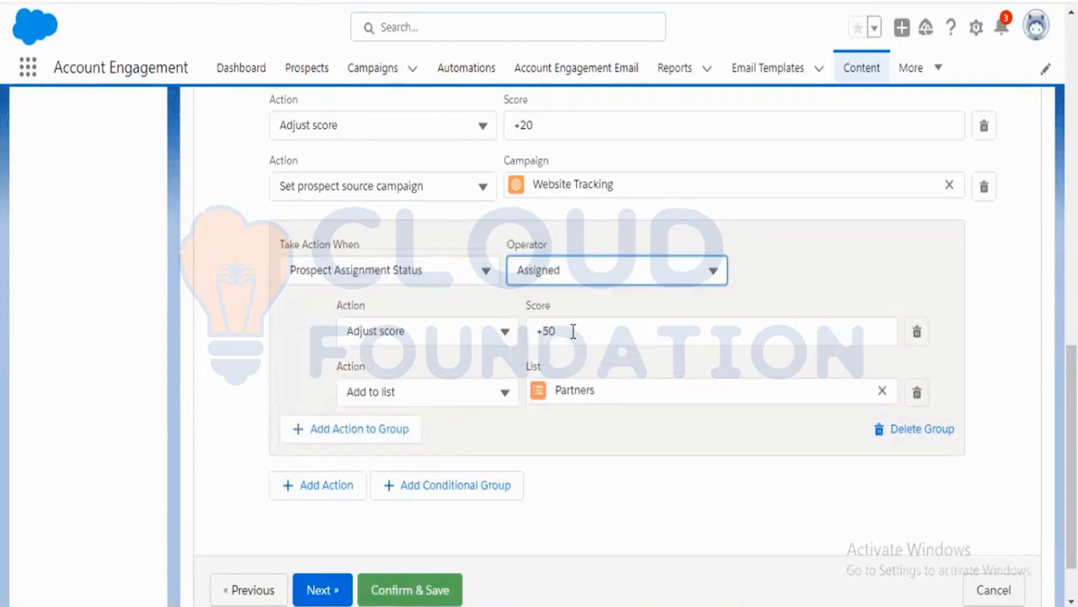
{"action": "left_click", "coordinate": [473, 275]}
{"action": "left_click", "coordinate": [549, 272]}
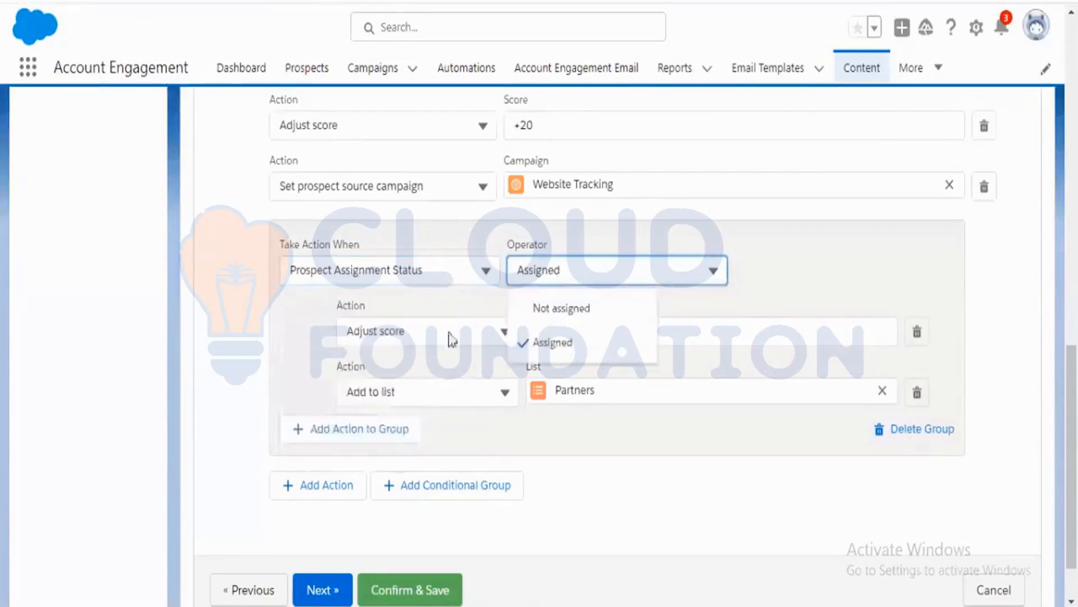
Change the conditional group's condition to Prospect CRM Status is Lead.
{"action": "left_click", "coordinate": [460, 275]}
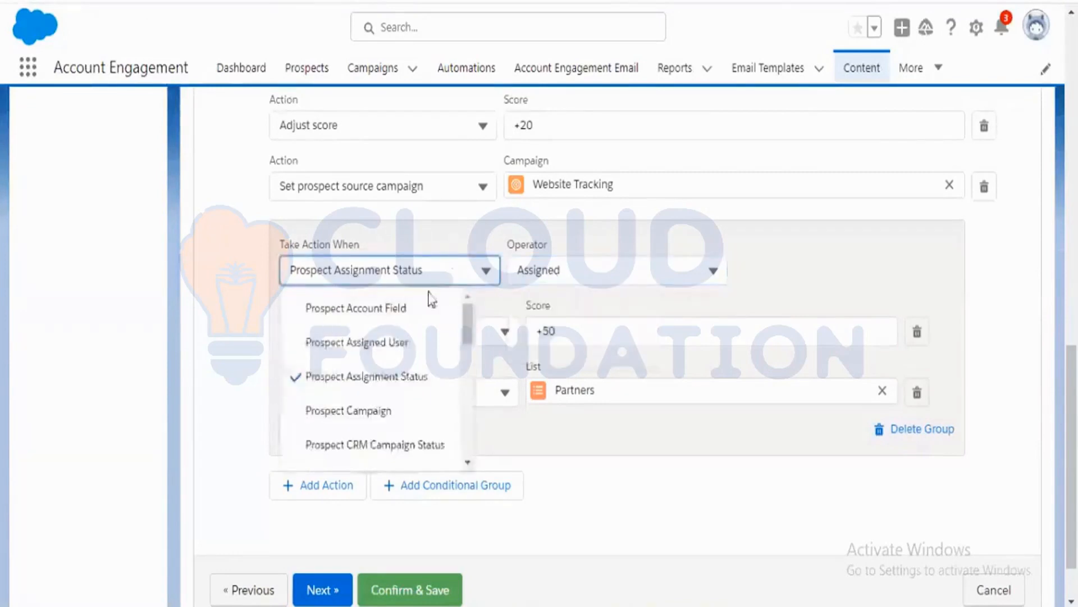
{"action": "scroll", "coordinate": [419, 403], "scroll_direction": "down", "scroll_amount": 2}
{"action": "left_click", "coordinate": [416, 387]}
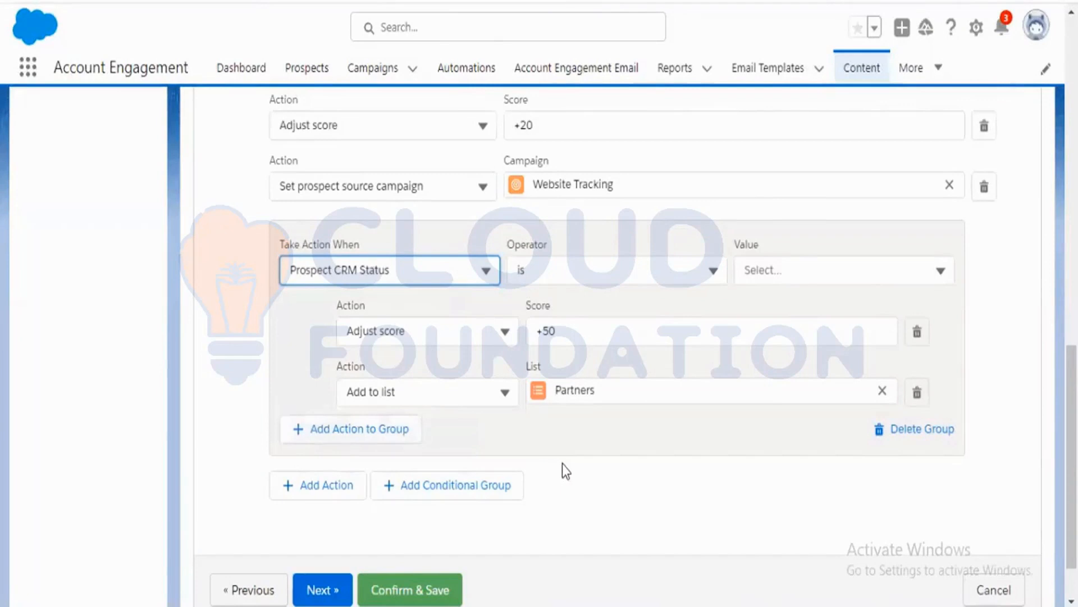
{"action": "left_click", "coordinate": [941, 270]}
{"action": "left_click", "coordinate": [806, 345]}
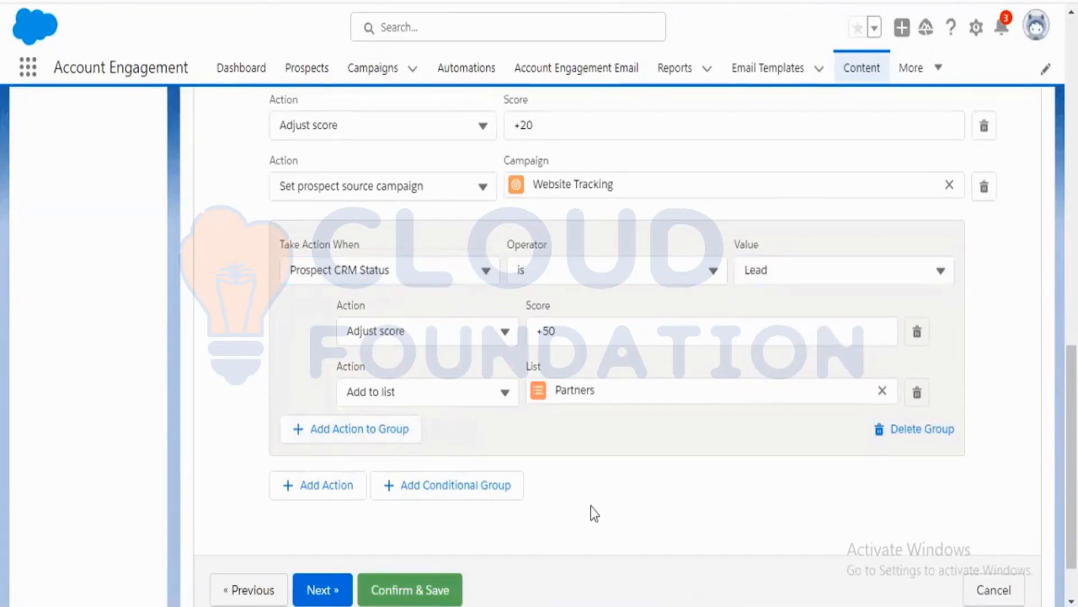
Continue to the Confirm & Save step and review the form's settings and completion actions summary.
{"action": "scroll", "coordinate": [591, 507], "scroll_direction": "down", "scroll_amount": 2}
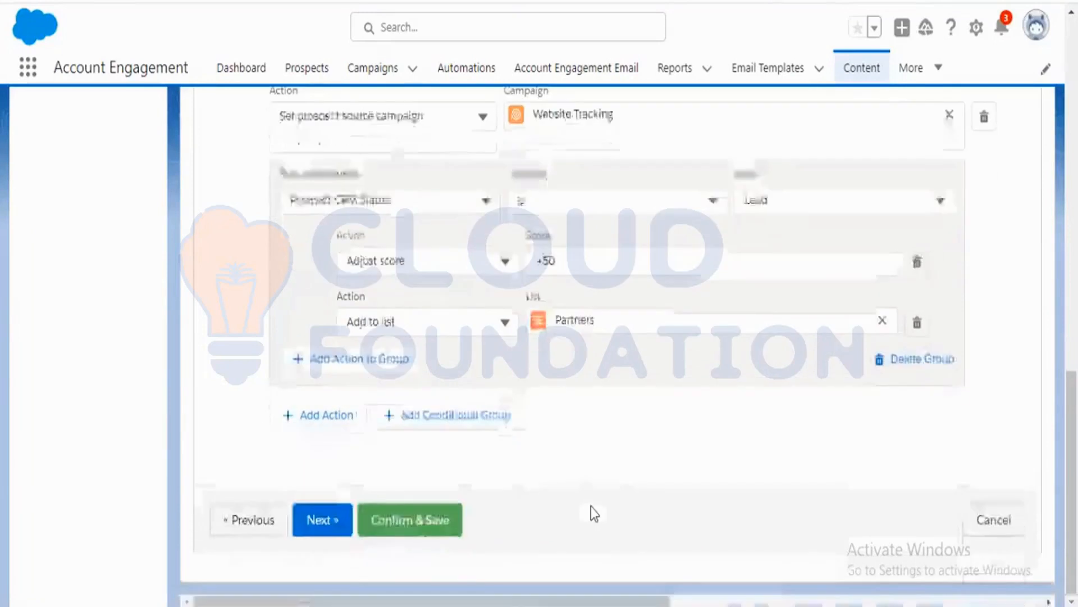
{"action": "left_click", "coordinate": [330, 516]}
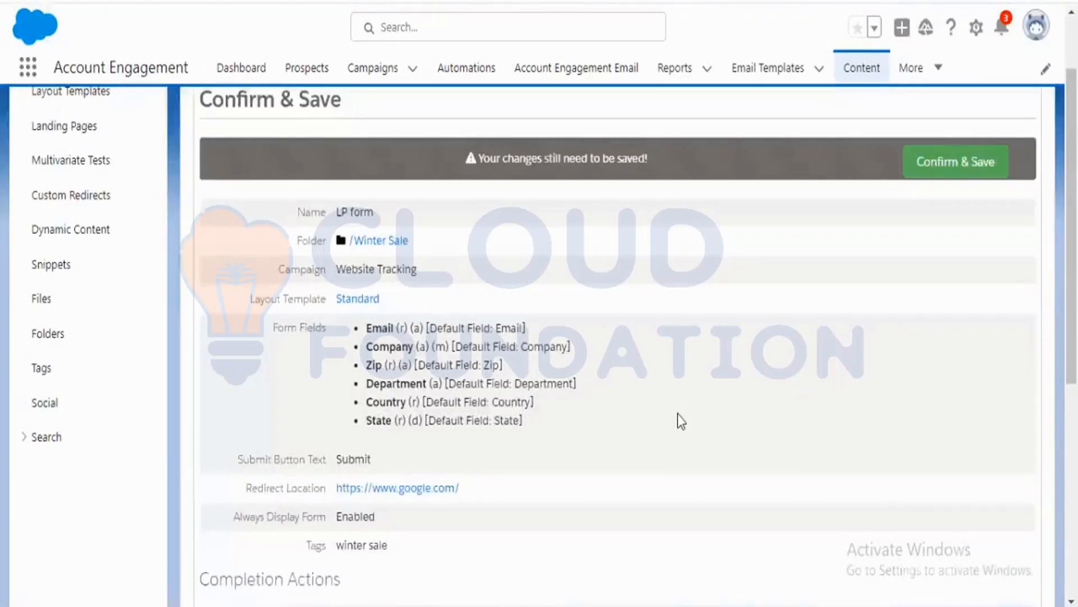
{"action": "scroll", "coordinate": [680, 422], "scroll_direction": "down", "scroll_amount": 7}
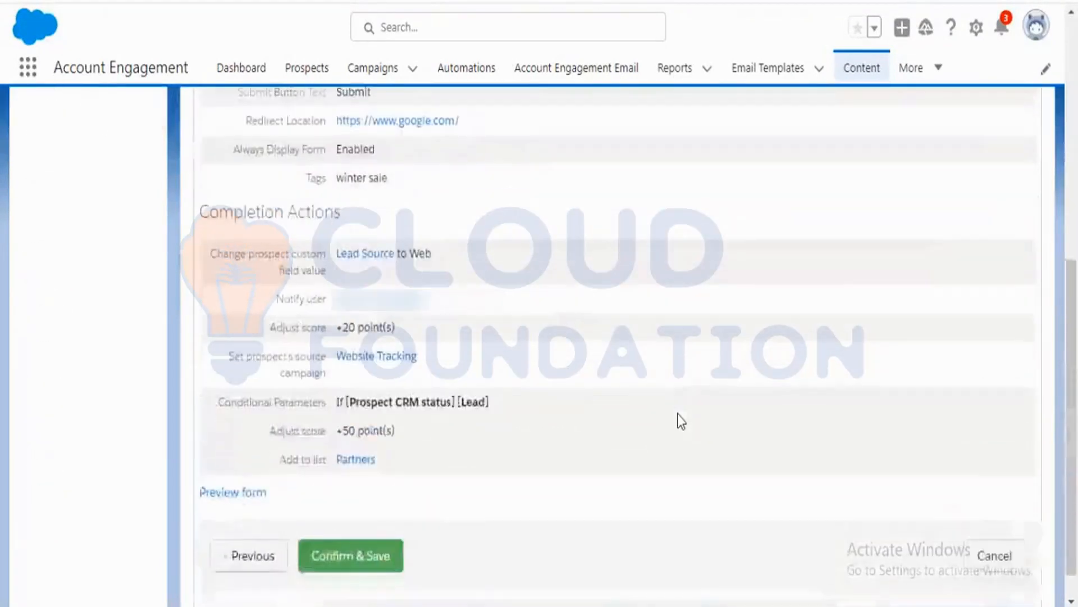
{"action": "scroll", "coordinate": [681, 421], "scroll_direction": "up", "scroll_amount": 2}
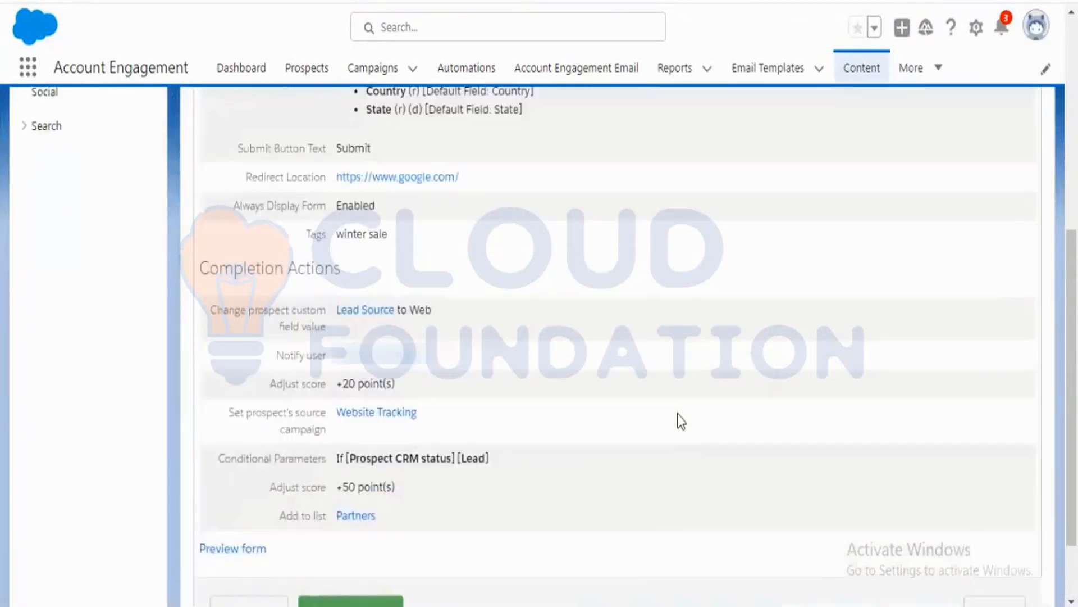
{"action": "scroll", "coordinate": [681, 421], "scroll_direction": "up", "scroll_amount": 3}
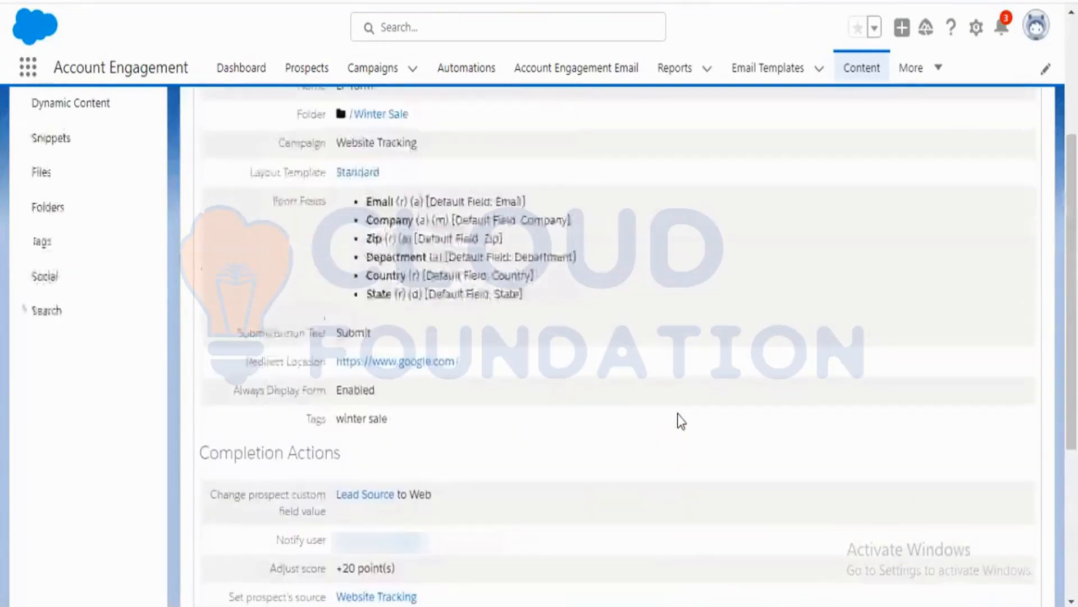
{"action": "scroll", "coordinate": [680, 422], "scroll_direction": "up", "scroll_amount": 3}
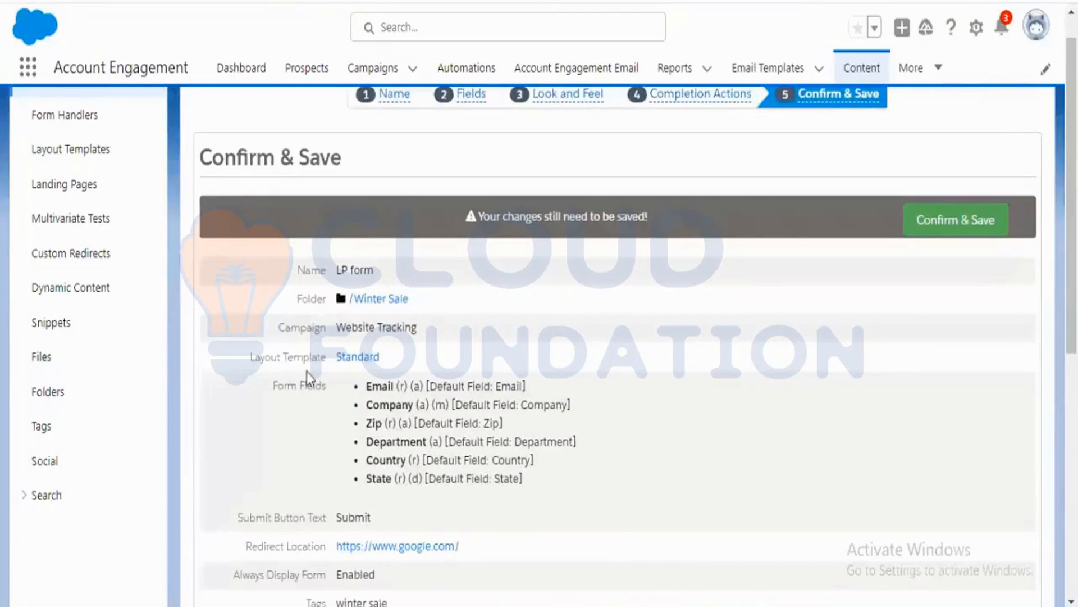
{"action": "scroll", "coordinate": [342, 377], "scroll_direction": "down", "scroll_amount": 2}
{"action": "scroll", "coordinate": [347, 355], "scroll_direction": "down", "scroll_amount": 2}
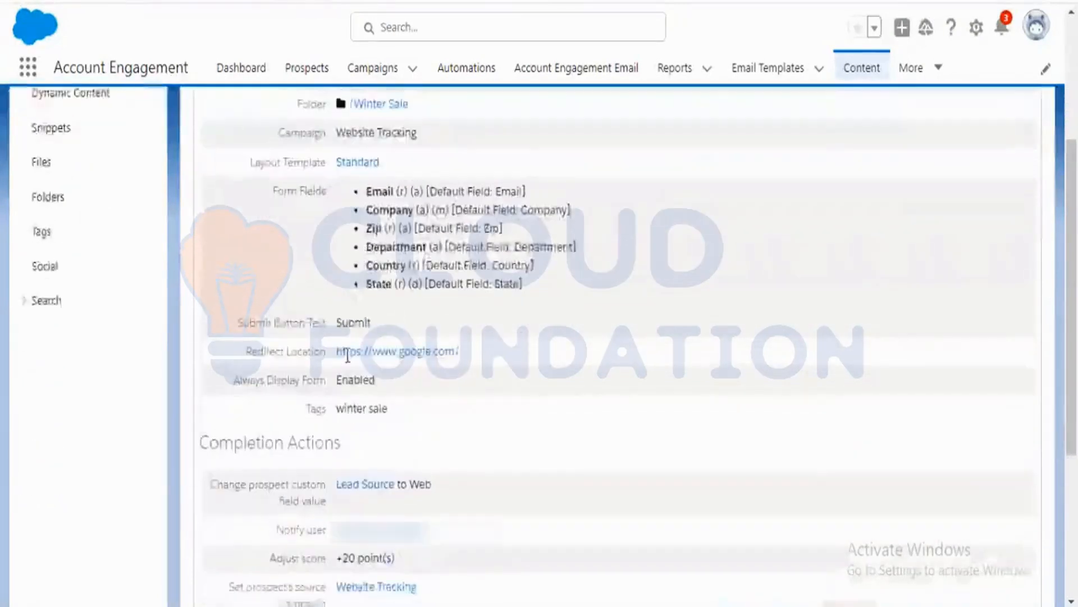
{"action": "scroll", "coordinate": [348, 355], "scroll_direction": "up", "scroll_amount": 1}
{"action": "scroll", "coordinate": [325, 365], "scroll_direction": "down", "scroll_amount": 2}
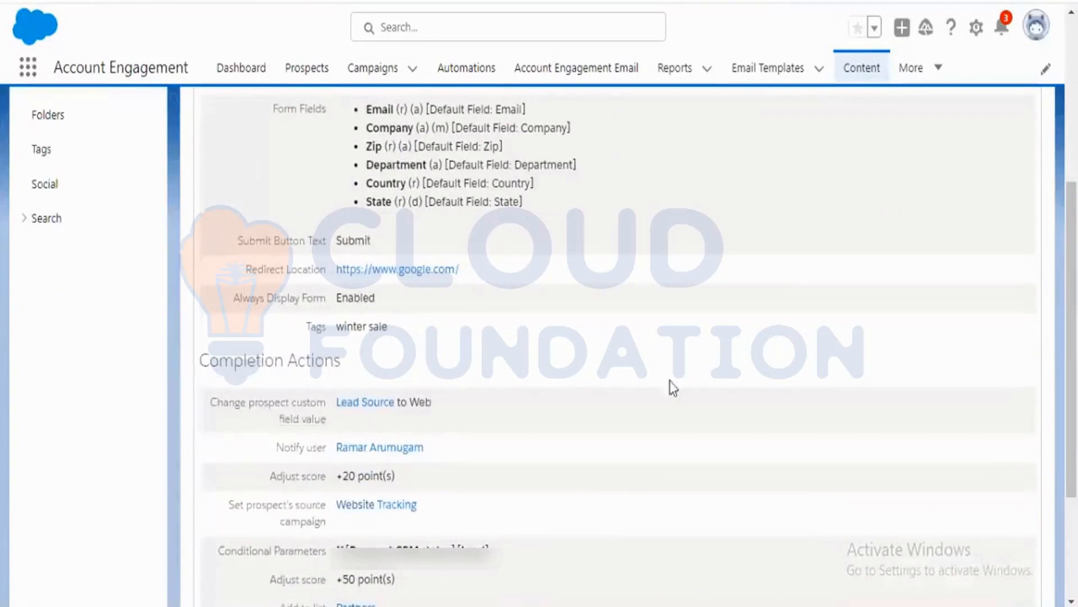
{"action": "scroll", "coordinate": [686, 376], "scroll_direction": "up", "scroll_amount": 5}
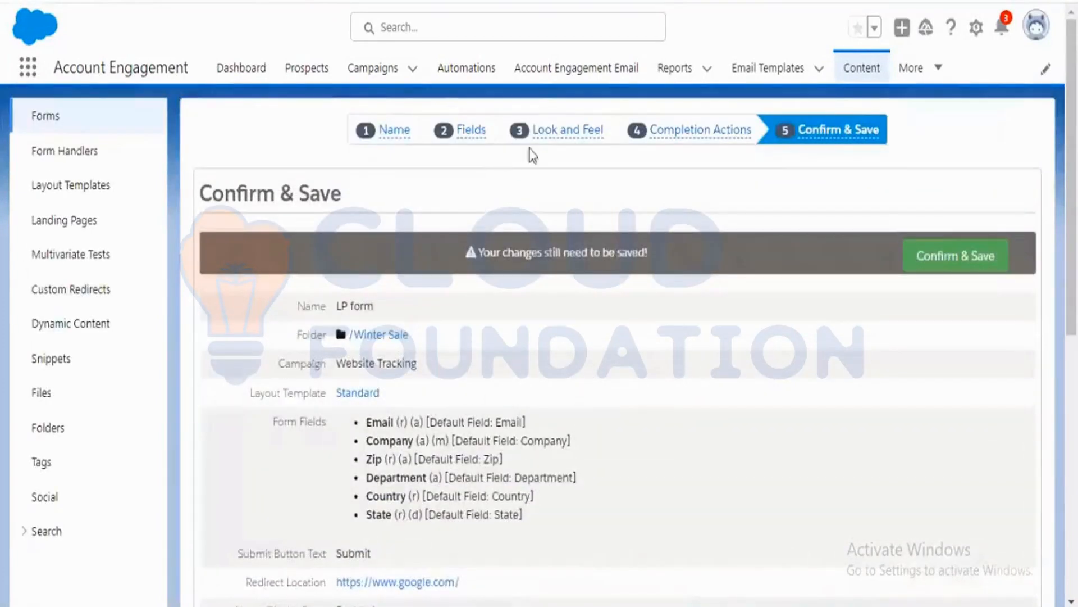
Revisit the Look and Feel and Fields steps of the form wizard to review their settings.
{"action": "left_click", "coordinate": [594, 134]}
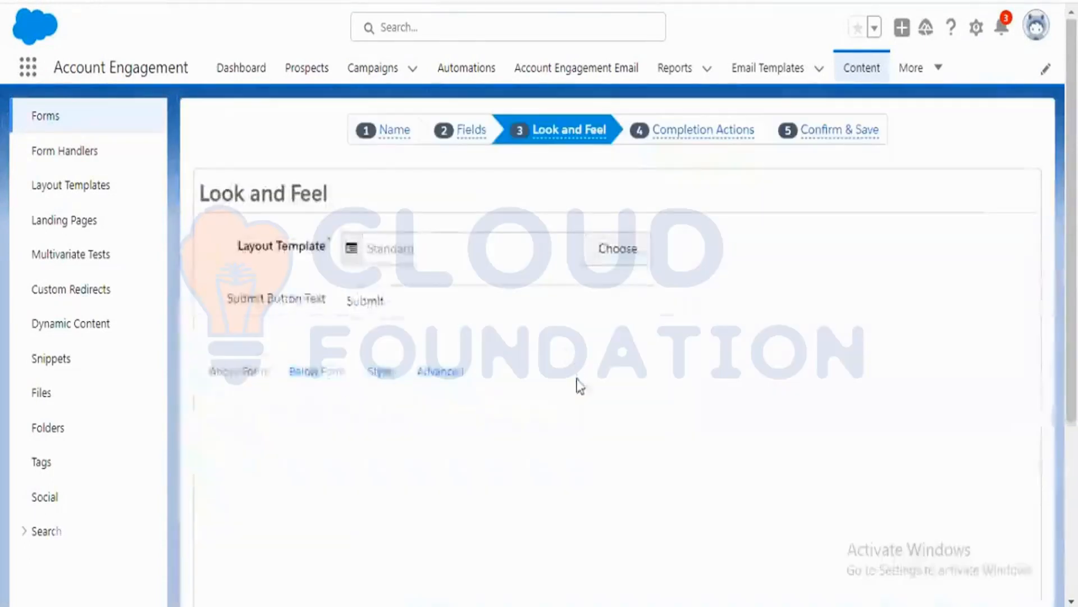
{"action": "scroll", "coordinate": [578, 385], "scroll_direction": "down", "scroll_amount": 4}
{"action": "scroll", "coordinate": [850, 371], "scroll_direction": "up", "scroll_amount": 4}
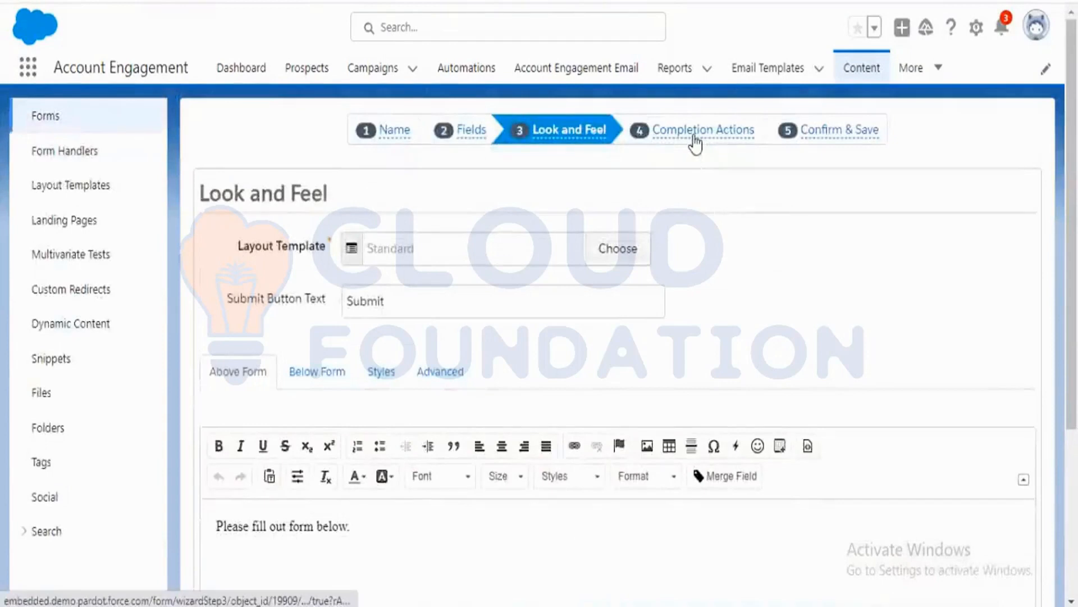
{"action": "left_click", "coordinate": [465, 136]}
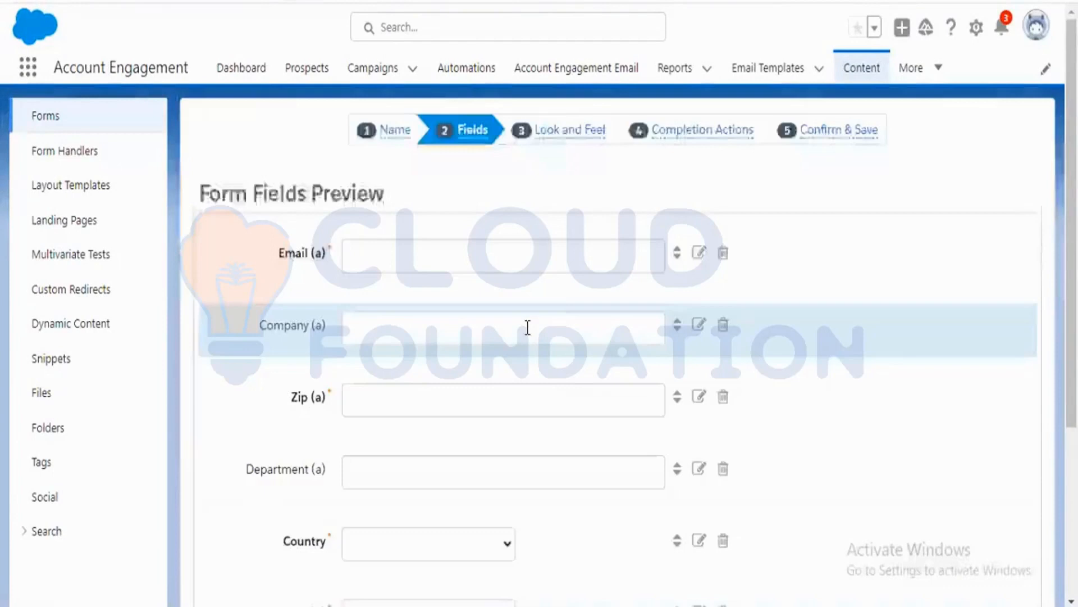
{"action": "scroll", "coordinate": [590, 373], "scroll_direction": "down", "scroll_amount": 4}
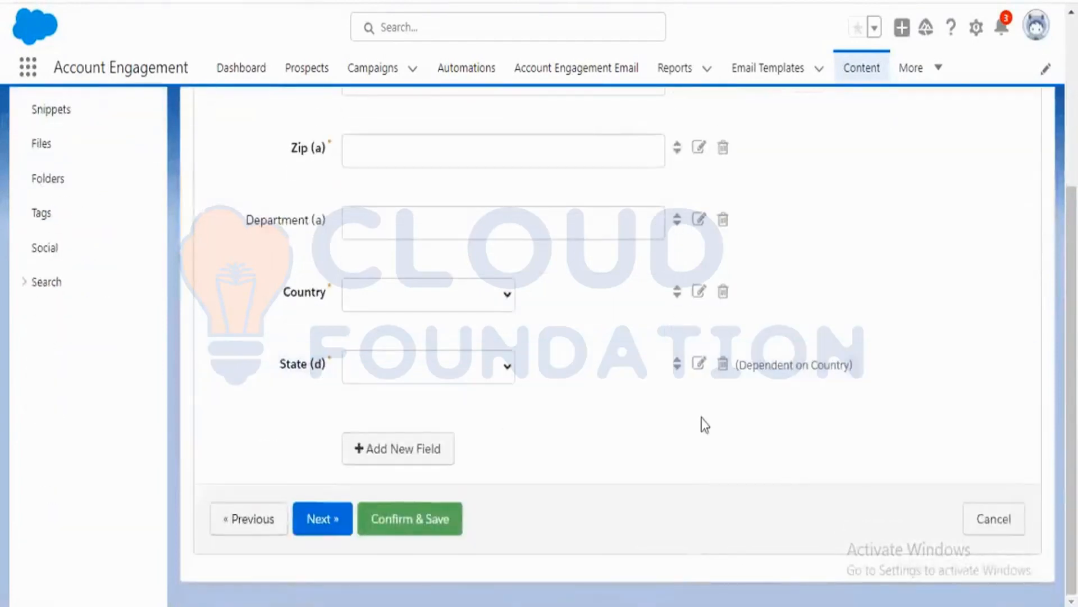
{"action": "scroll", "coordinate": [700, 423], "scroll_direction": "up", "scroll_amount": 5}
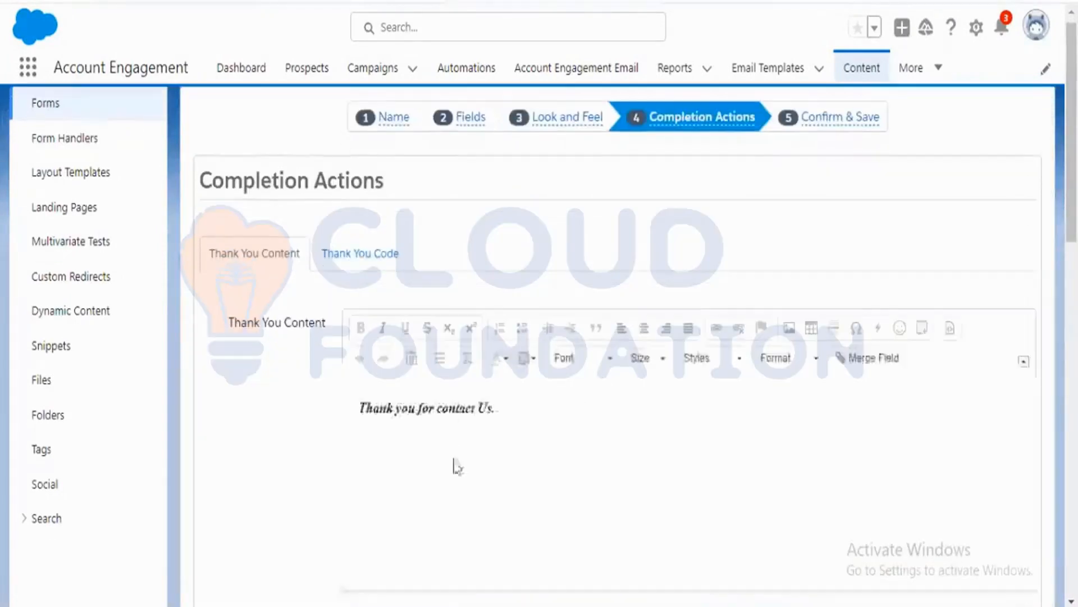
On the Completion Actions step, turn off Always display form after submission.
{"action": "scroll", "coordinate": [453, 462], "scroll_direction": "down", "scroll_amount": 5}
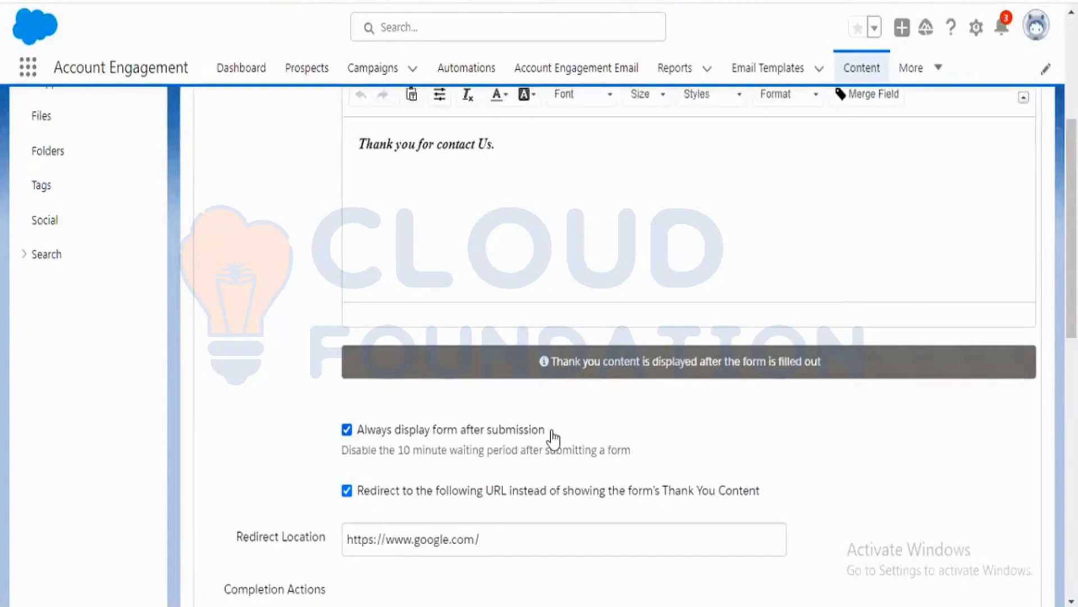
{"action": "left_click_drag", "start_coordinate": [632, 450], "coordinate": [354, 448]}
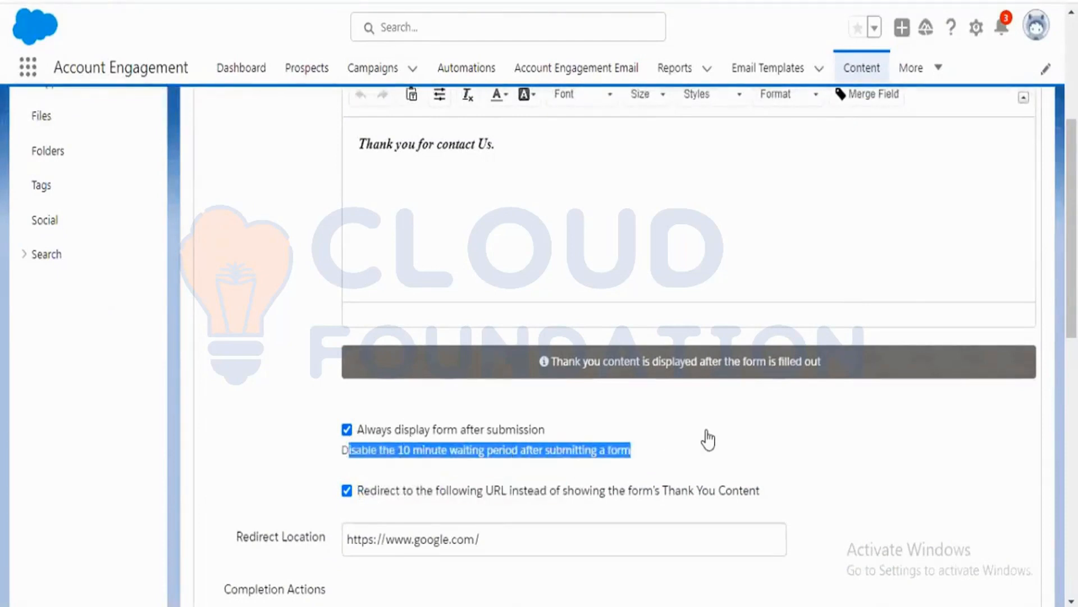
{"action": "left_click", "coordinate": [266, 438]}
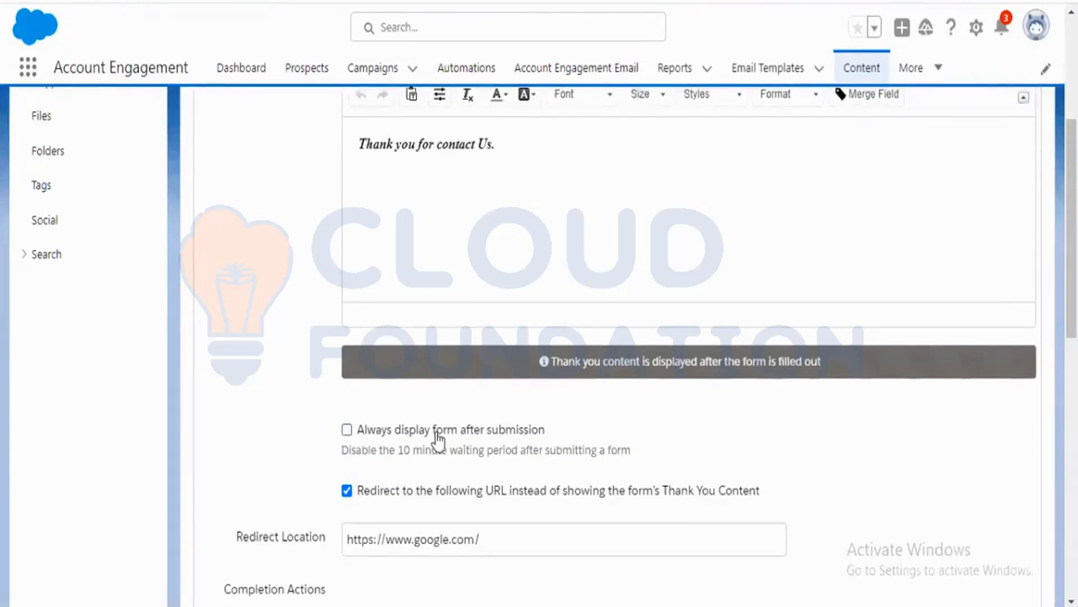
Check the published form in the other window, then review the completion actions list again.
{"action": "key", "text": "alt+Tab"}
{"action": "key", "text": "alt+Tab"}
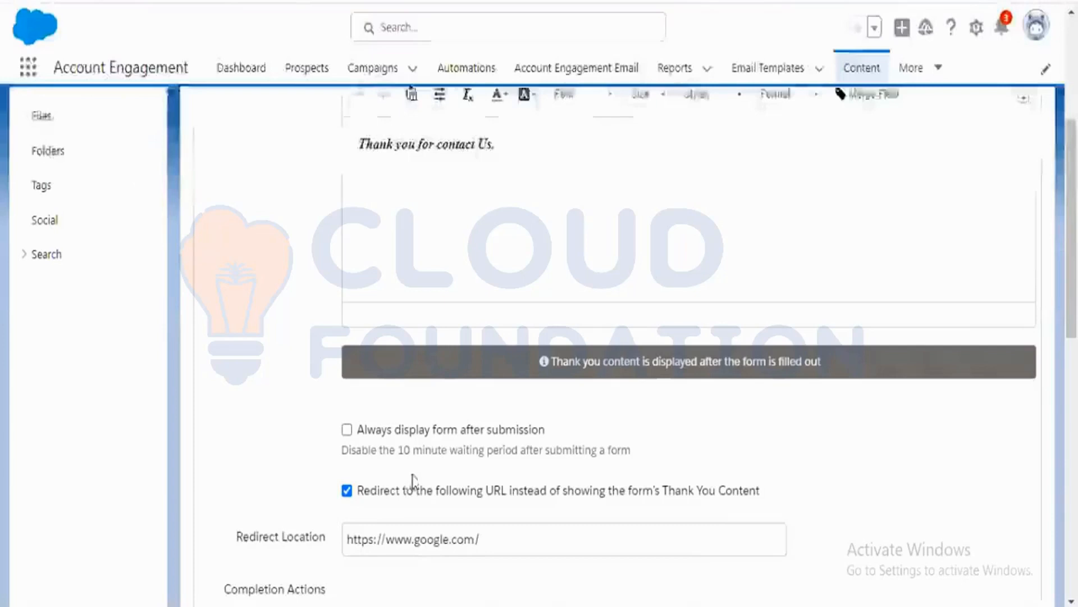
{"action": "scroll", "coordinate": [410, 481], "scroll_direction": "down", "scroll_amount": 5}
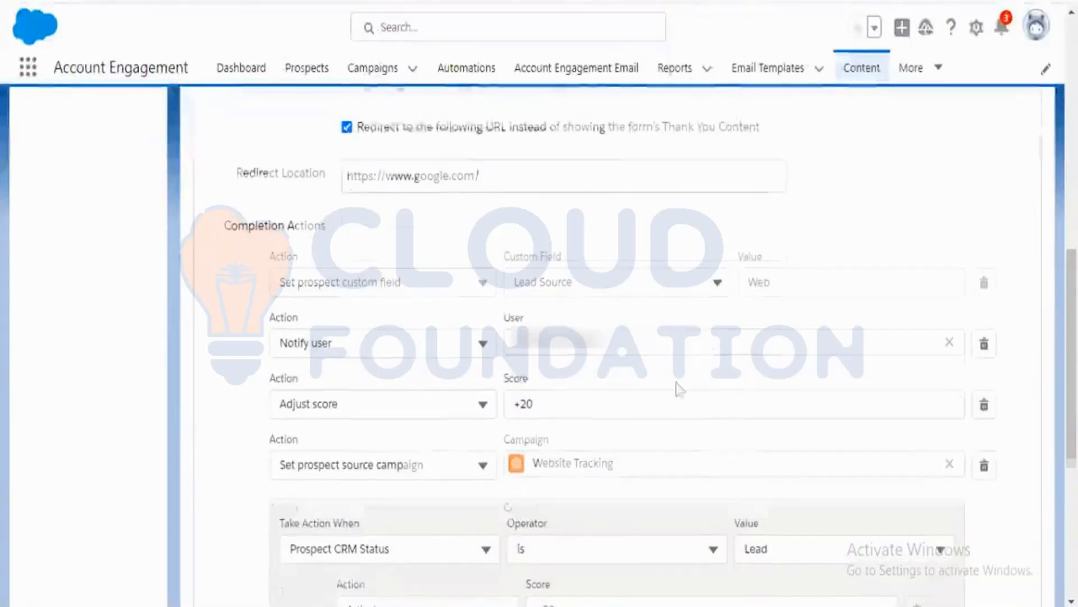
{"action": "scroll", "coordinate": [676, 386], "scroll_direction": "down", "scroll_amount": 5}
{"action": "left_click", "coordinate": [453, 519]}
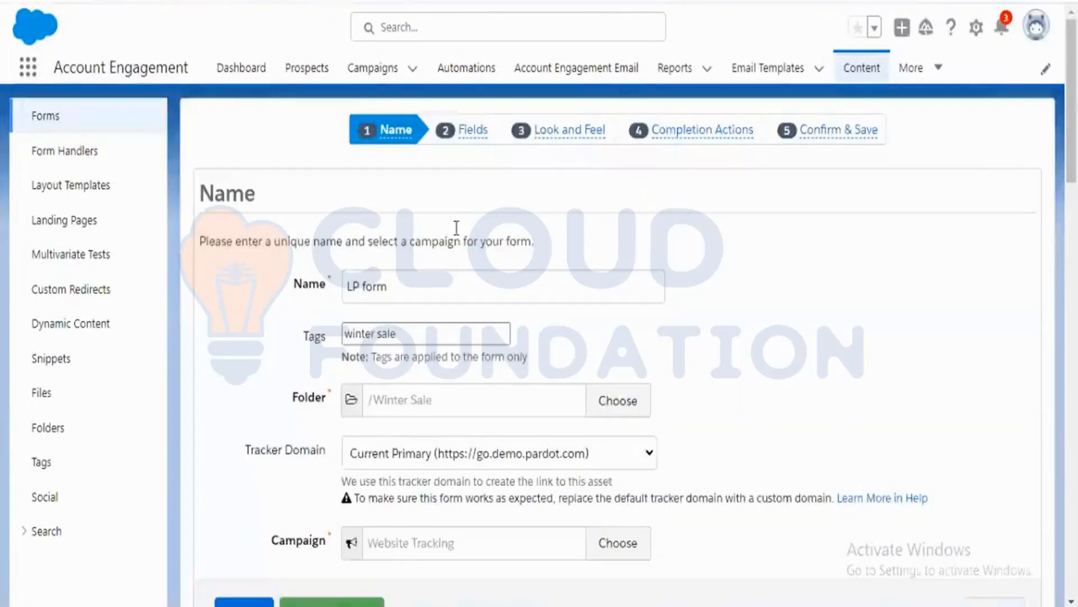
Open the Fields step and try to turn off Always display even if previously completed for the Email field, restoring it to save.
{"action": "left_click", "coordinate": [486, 136]}
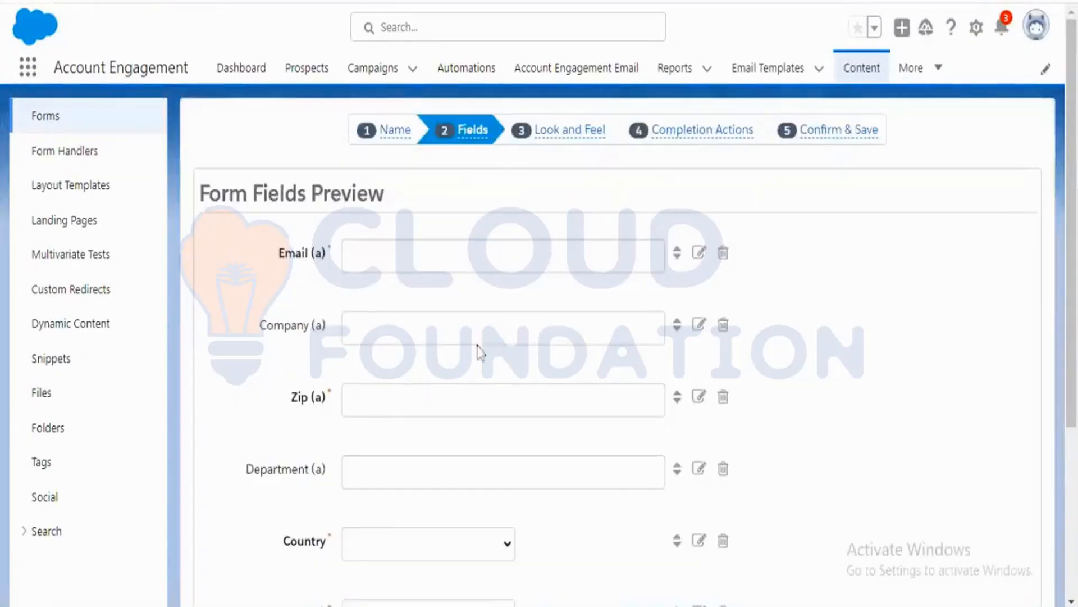
{"action": "left_click", "coordinate": [700, 254]}
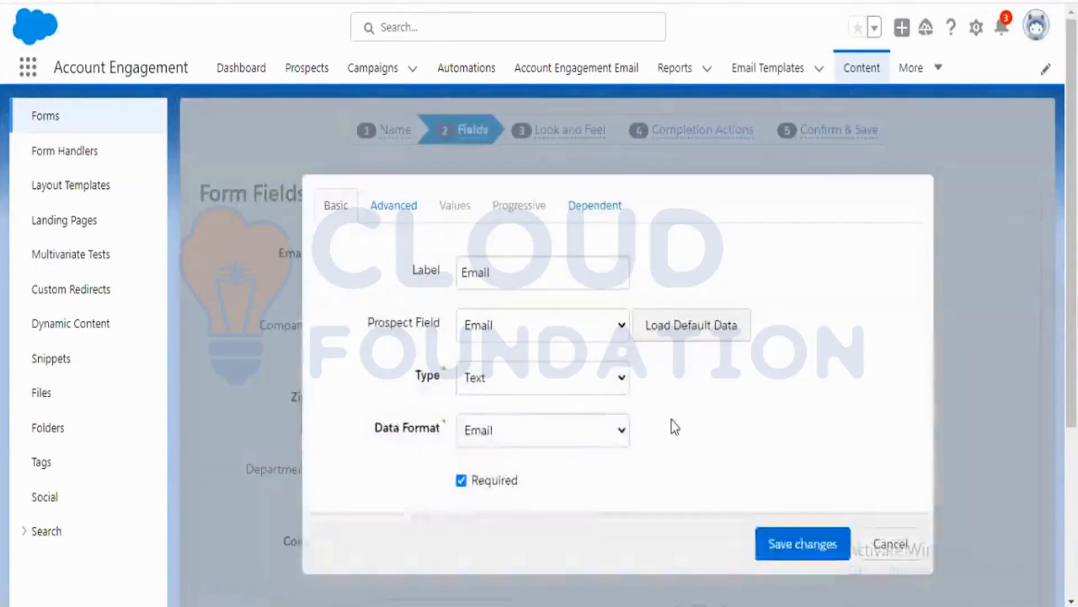
{"action": "left_click", "coordinate": [406, 224]}
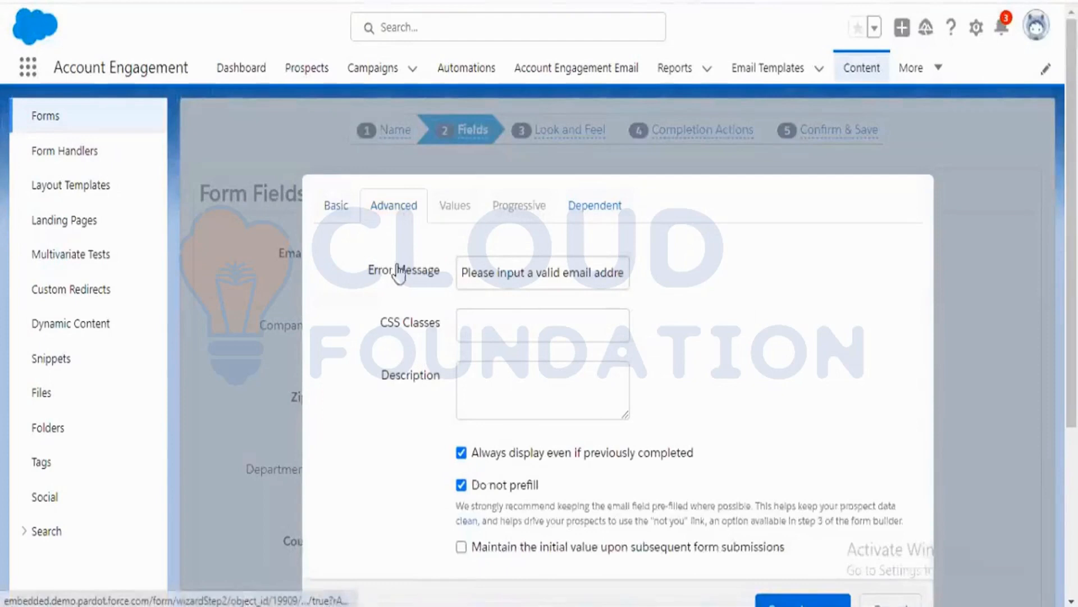
{"action": "scroll", "coordinate": [706, 389], "scroll_direction": "down", "scroll_amount": 2}
{"action": "left_click", "coordinate": [585, 368]}
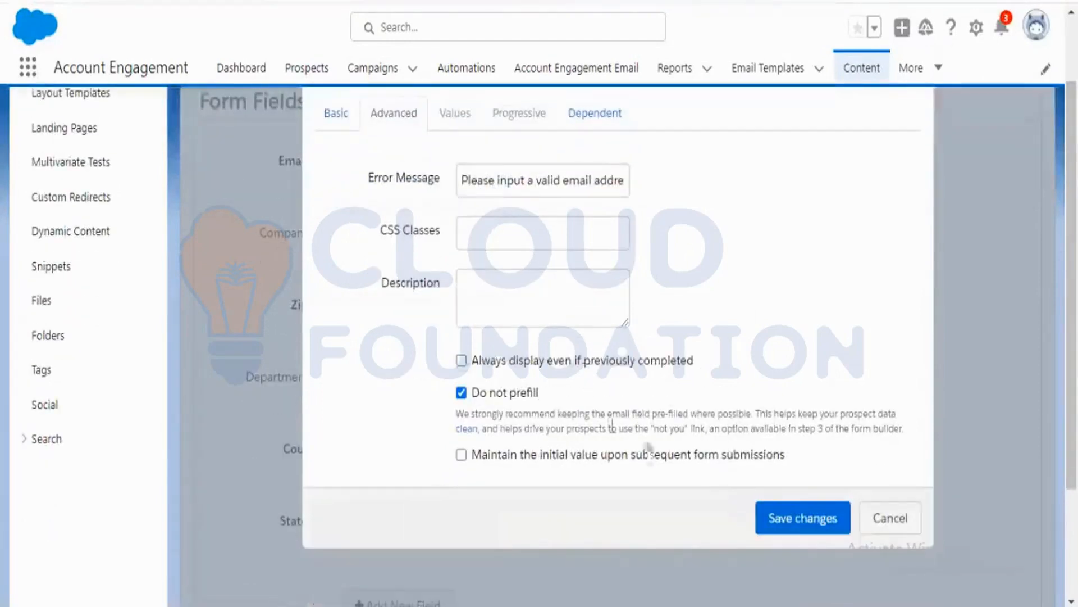
{"action": "left_click", "coordinate": [798, 528]}
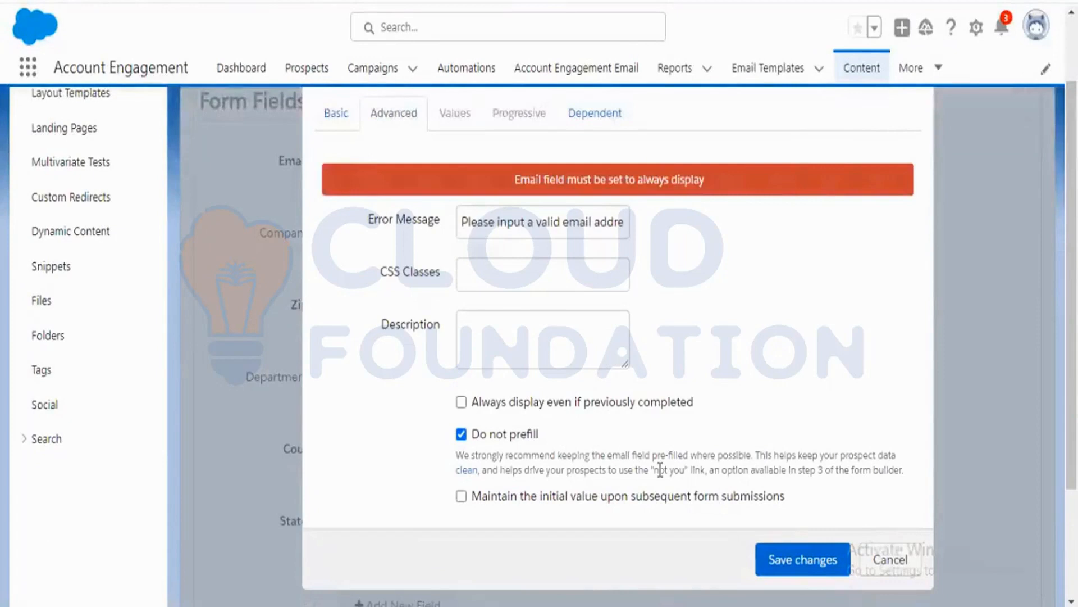
{"action": "left_click", "coordinate": [548, 405]}
{"action": "left_click", "coordinate": [783, 556]}
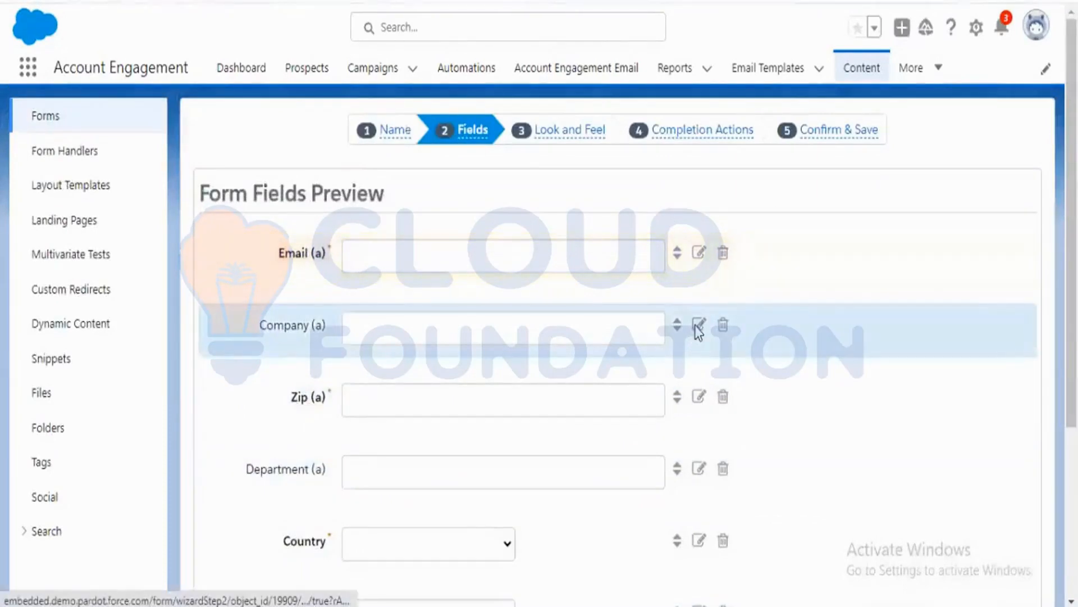
Turn off Always display even if previously completed for the Company field and save the field.
{"action": "left_click", "coordinate": [696, 329]}
{"action": "left_click", "coordinate": [406, 213]}
{"action": "left_click", "coordinate": [525, 455]}
{"action": "left_click", "coordinate": [787, 578]}
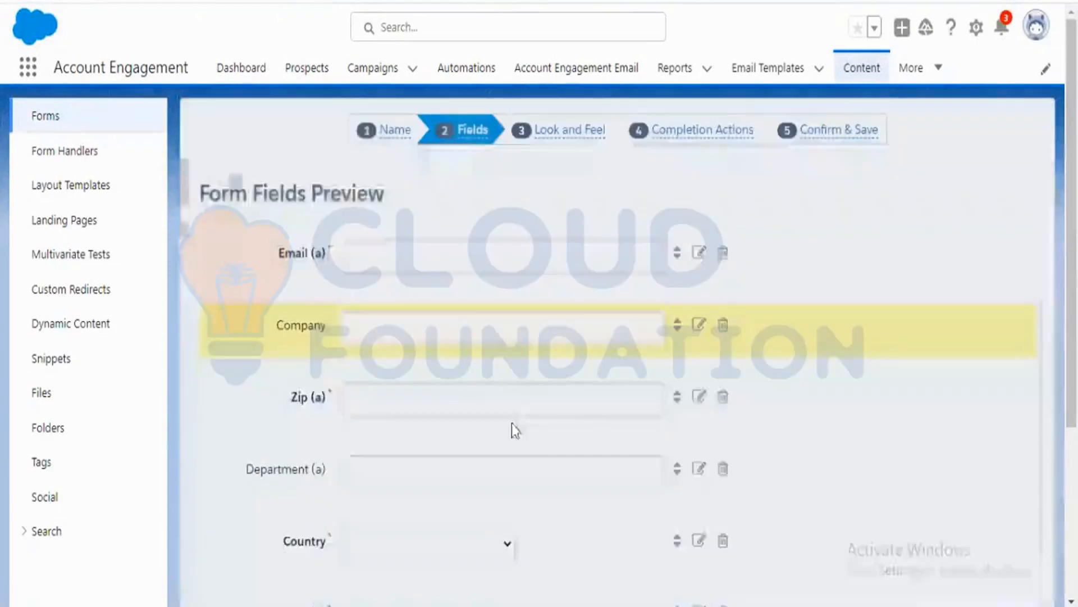
Turn off Always display even if previously completed for the Zip field and save the field.
{"action": "left_click", "coordinate": [698, 398]}
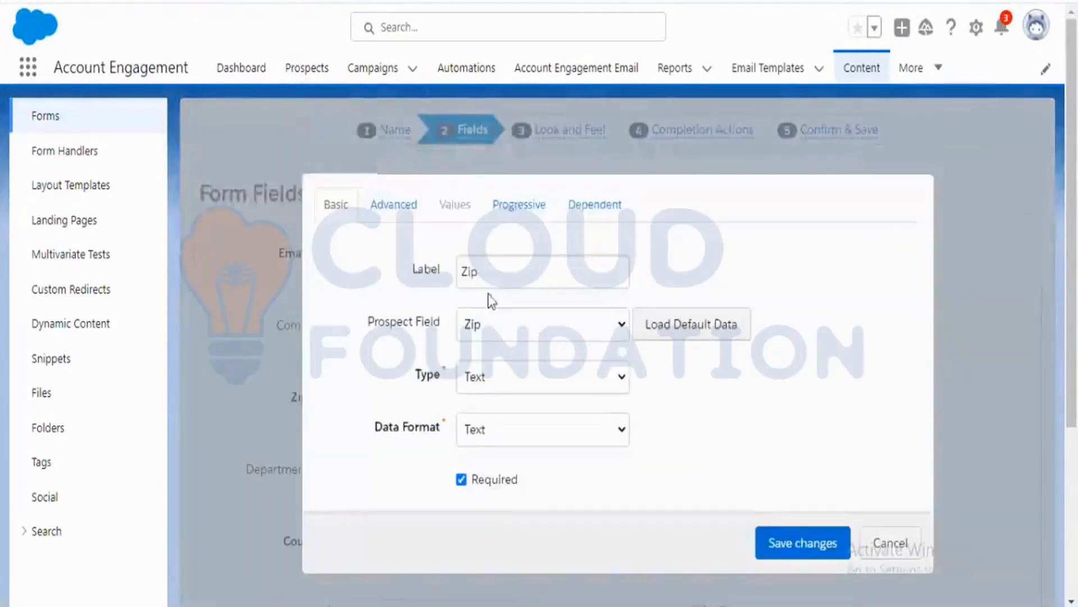
{"action": "left_click", "coordinate": [404, 220]}
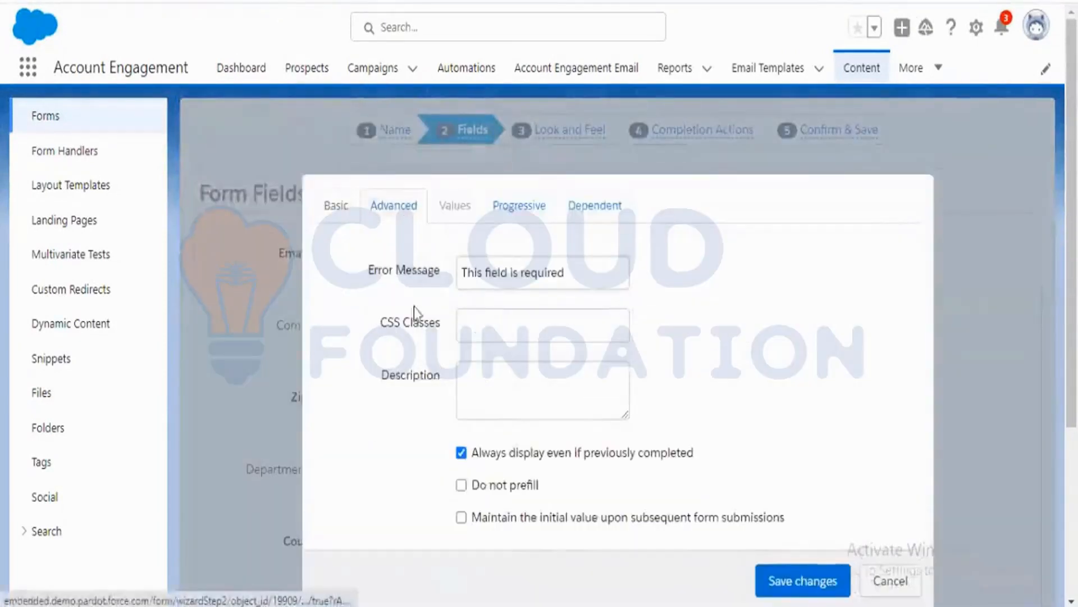
{"action": "left_click", "coordinate": [517, 465]}
{"action": "left_click", "coordinate": [782, 580]}
Turn off Always display even if previously completed for the Department field and save the field.
{"action": "scroll", "coordinate": [522, 433], "scroll_direction": "down", "scroll_amount": 2}
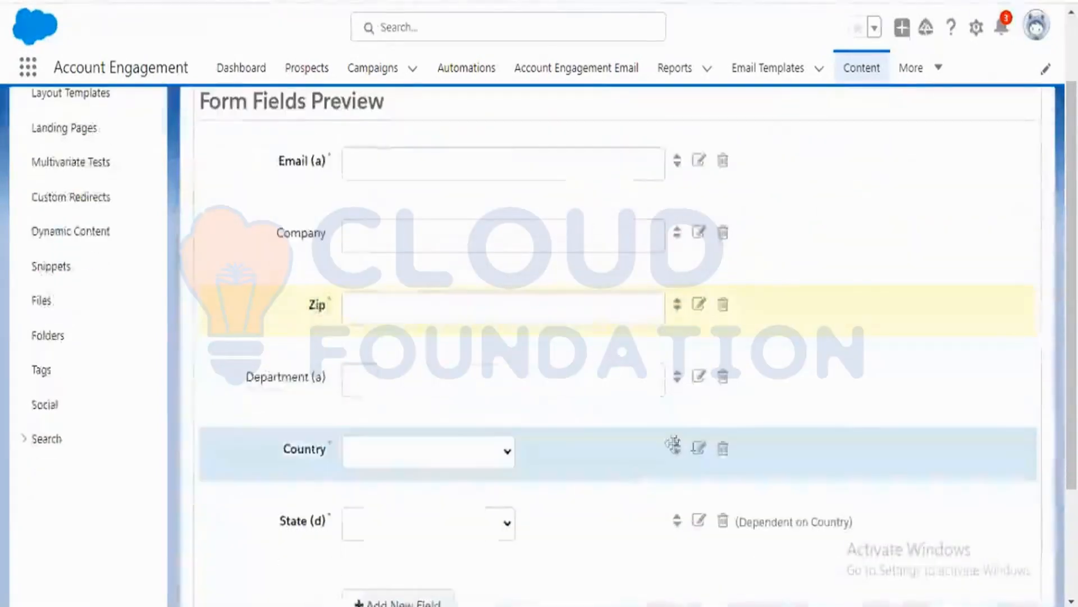
{"action": "left_click", "coordinate": [700, 377]}
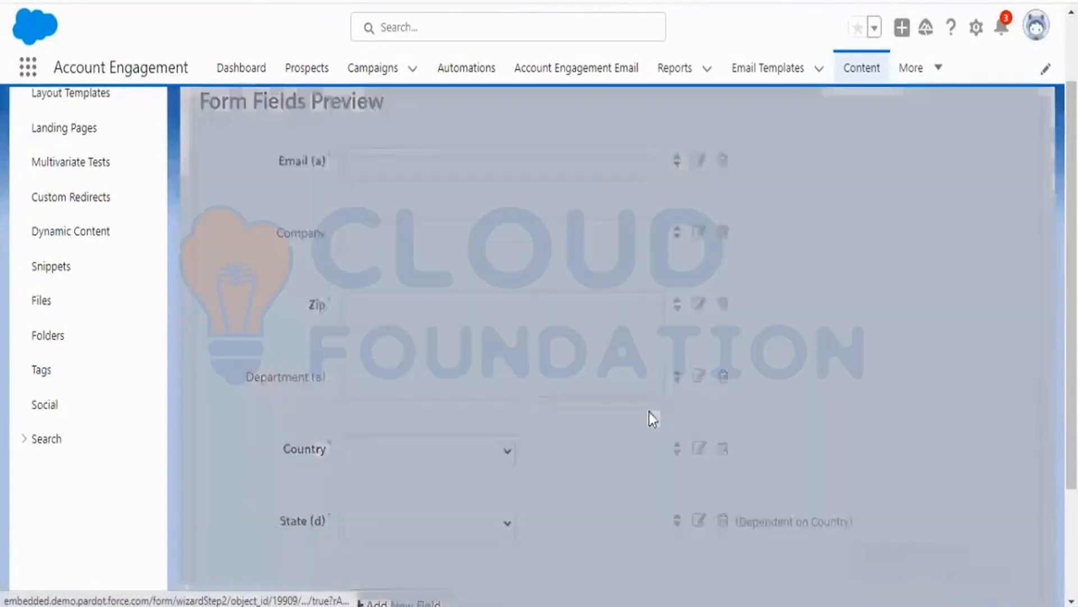
{"action": "left_click", "coordinate": [395, 115]}
{"action": "left_click", "coordinate": [462, 360]}
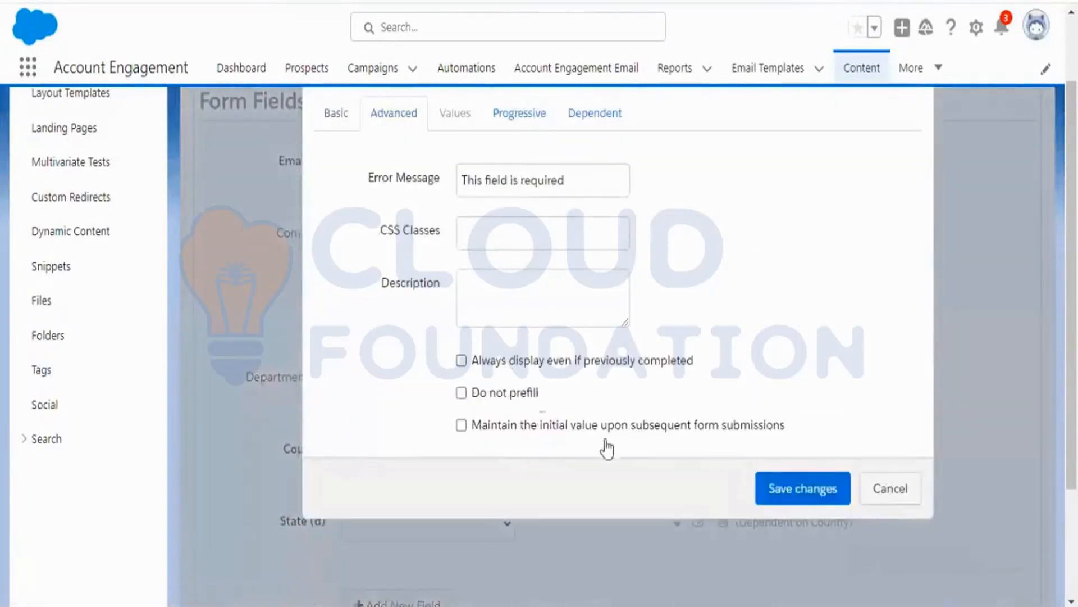
{"action": "left_click", "coordinate": [784, 489]}
Save the Country field's advanced settings, then confirm and save the form.
{"action": "scroll", "coordinate": [577, 469], "scroll_direction": "down", "scroll_amount": 3}
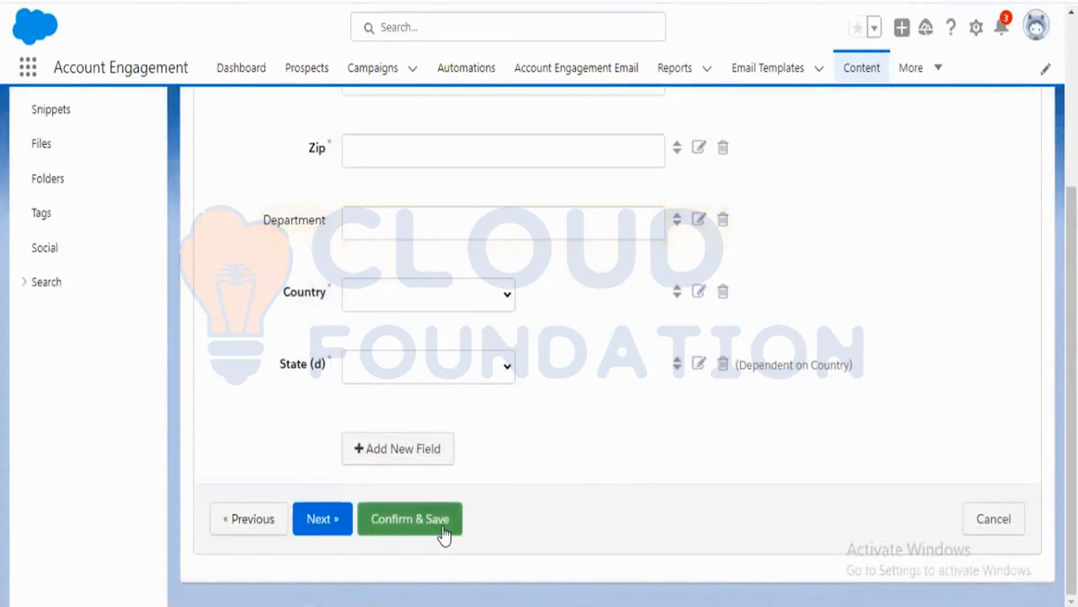
{"action": "left_click", "coordinate": [704, 296]}
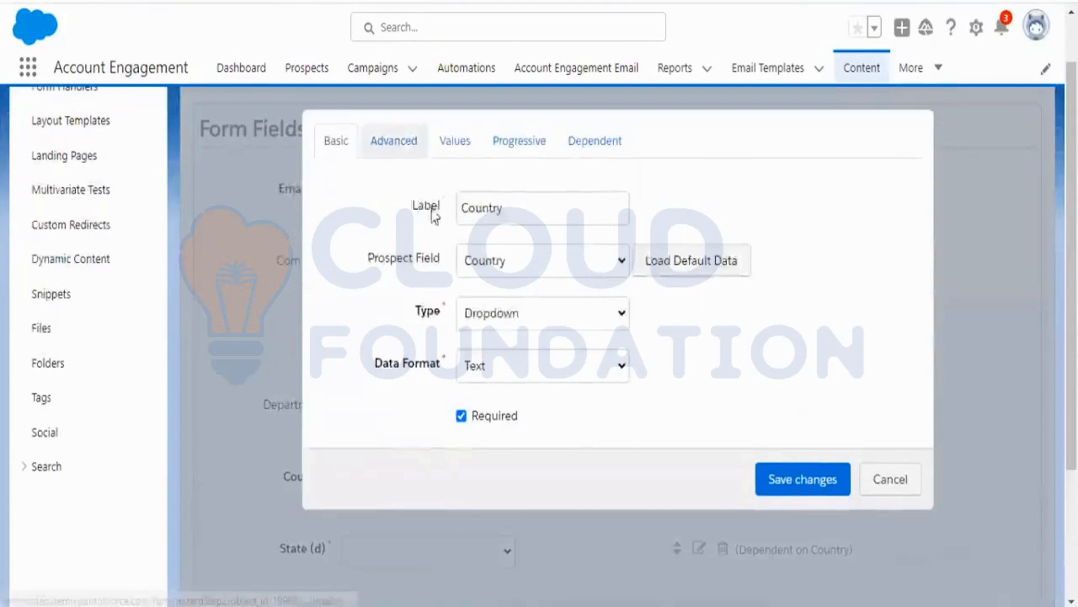
{"action": "left_click", "coordinate": [400, 142]}
{"action": "left_click", "coordinate": [794, 504]}
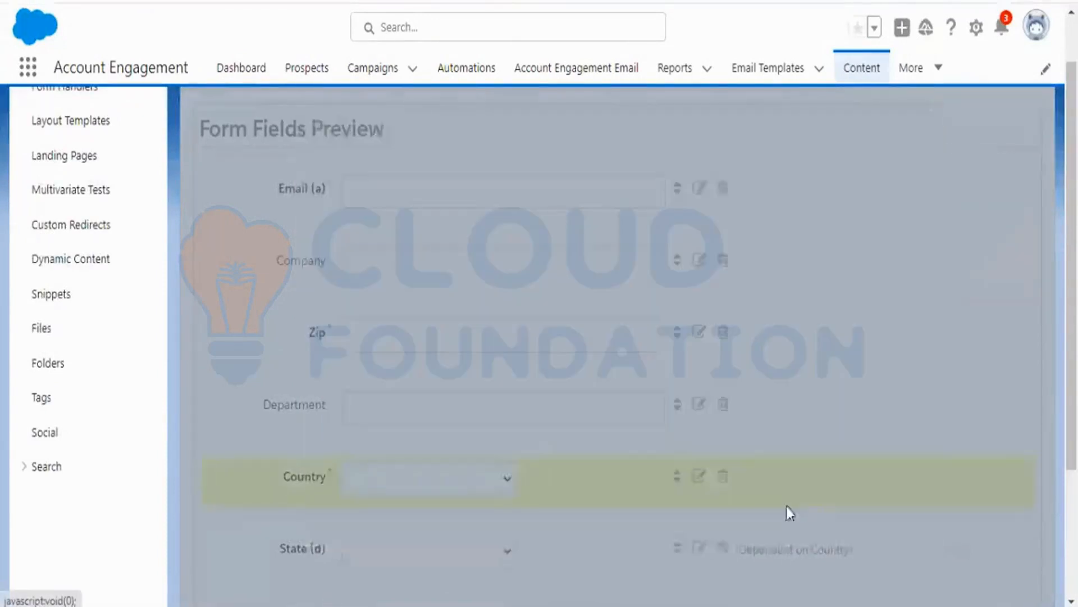
{"action": "scroll", "coordinate": [483, 534], "scroll_direction": "down", "scroll_amount": 3}
{"action": "left_click", "coordinate": [456, 523]}
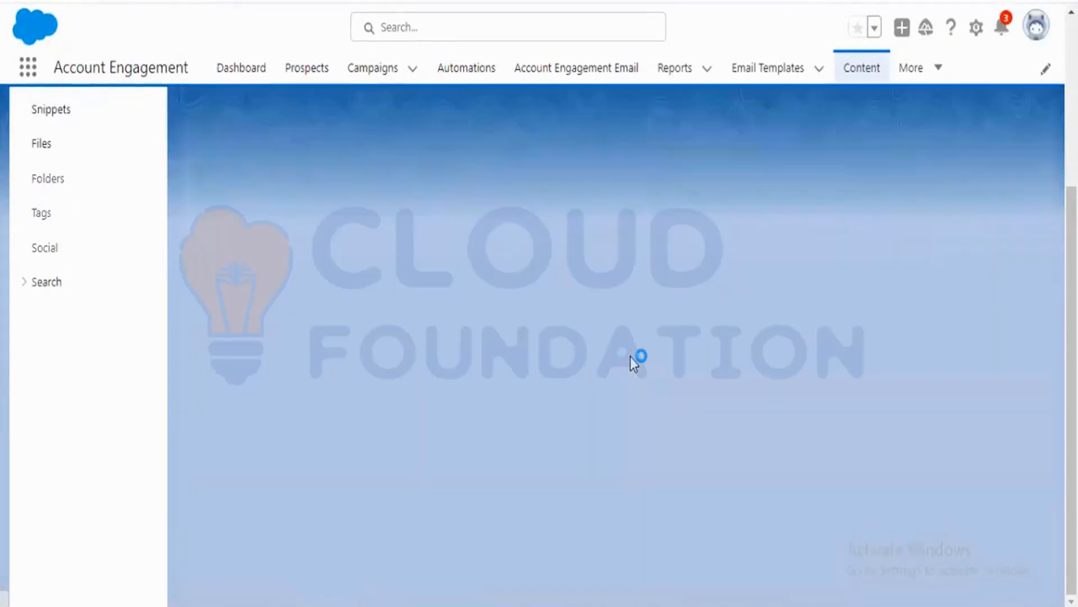
Edit the form, turn on Always display form after submission in the Completion Actions step, and save the form.
{"action": "key", "text": "alt+Tab"}
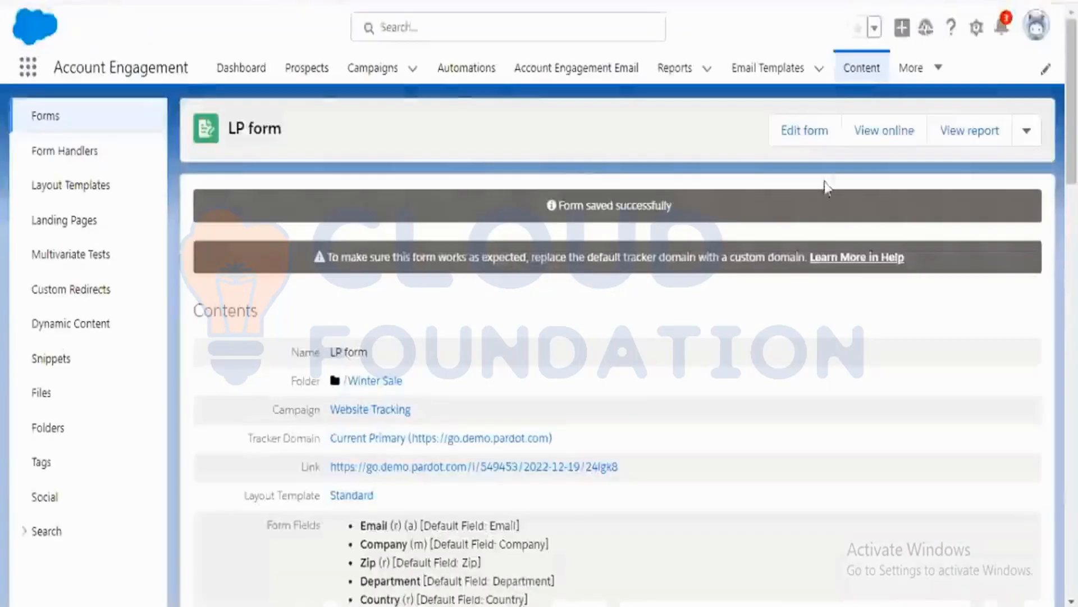
{"action": "left_click", "coordinate": [821, 142]}
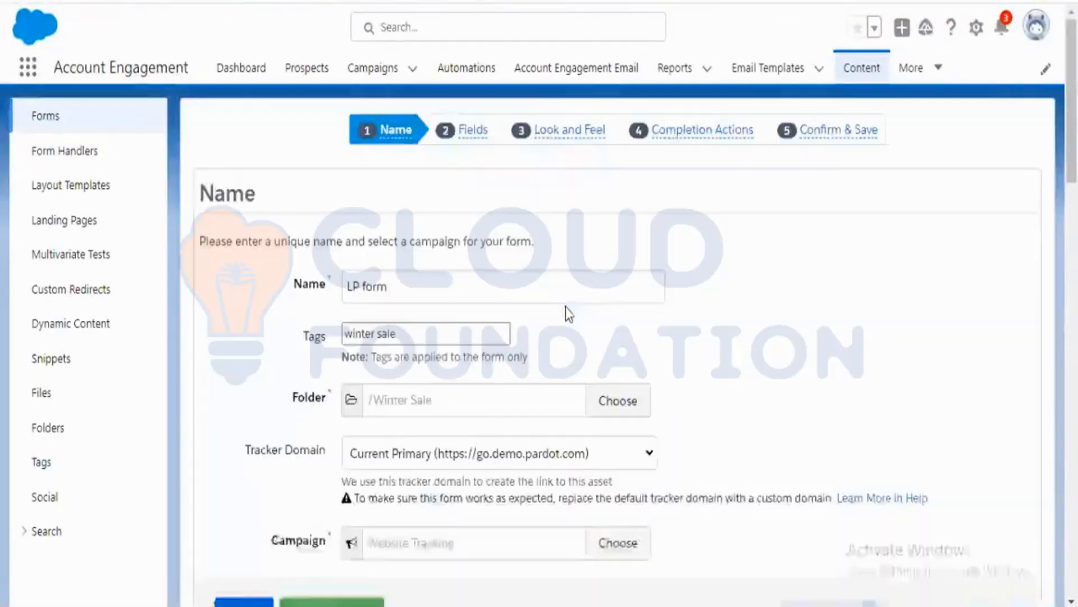
{"action": "left_click", "coordinate": [674, 138]}
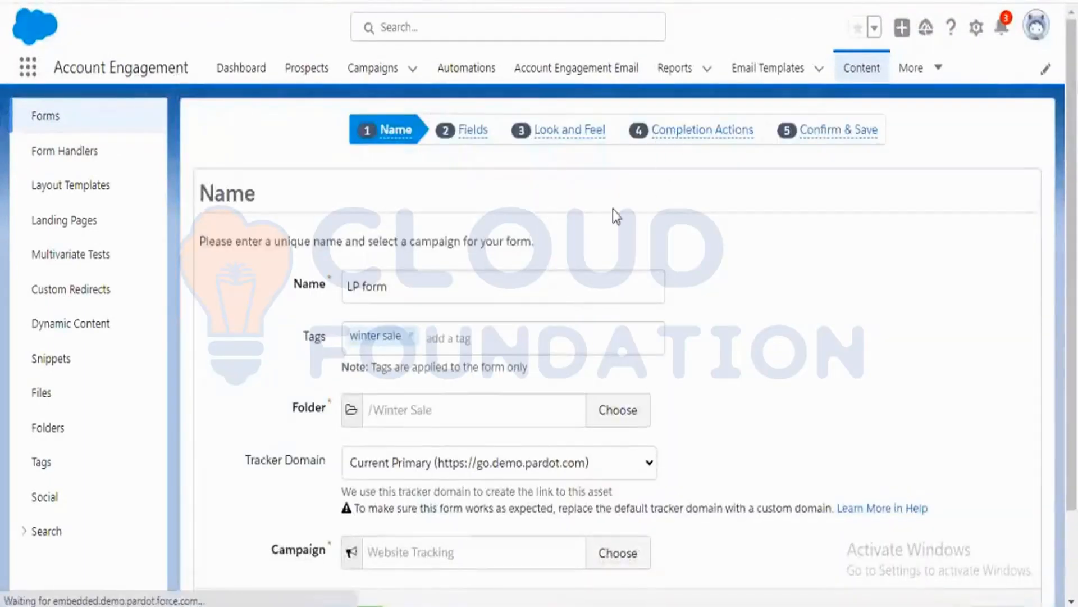
{"action": "scroll", "coordinate": [537, 365], "scroll_direction": "down", "scroll_amount": 3}
{"action": "scroll", "coordinate": [537, 433], "scroll_direction": "down", "scroll_amount": 5}
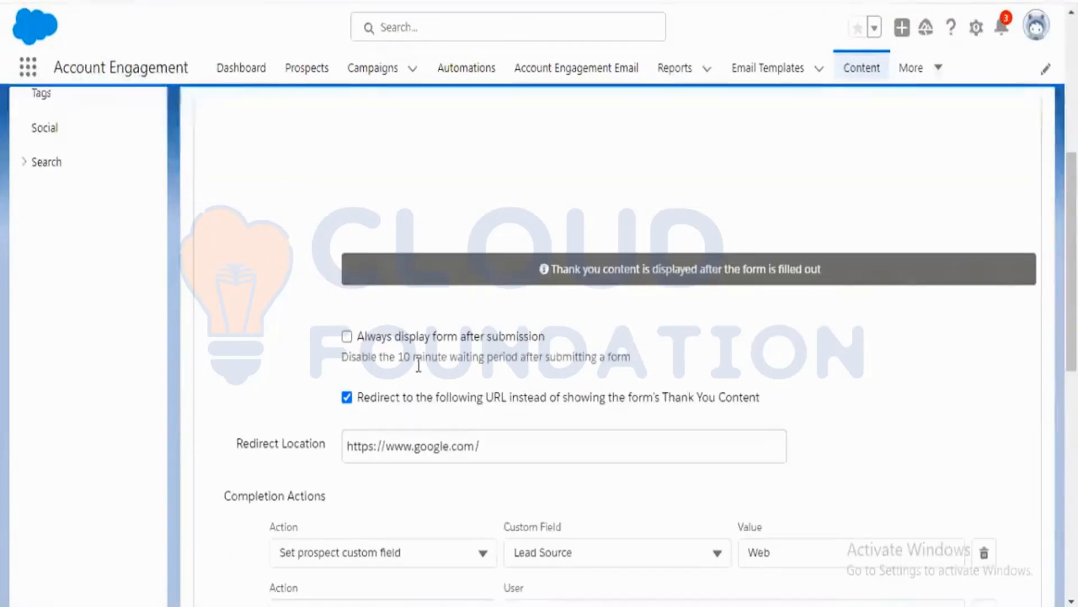
{"action": "left_click", "coordinate": [427, 343]}
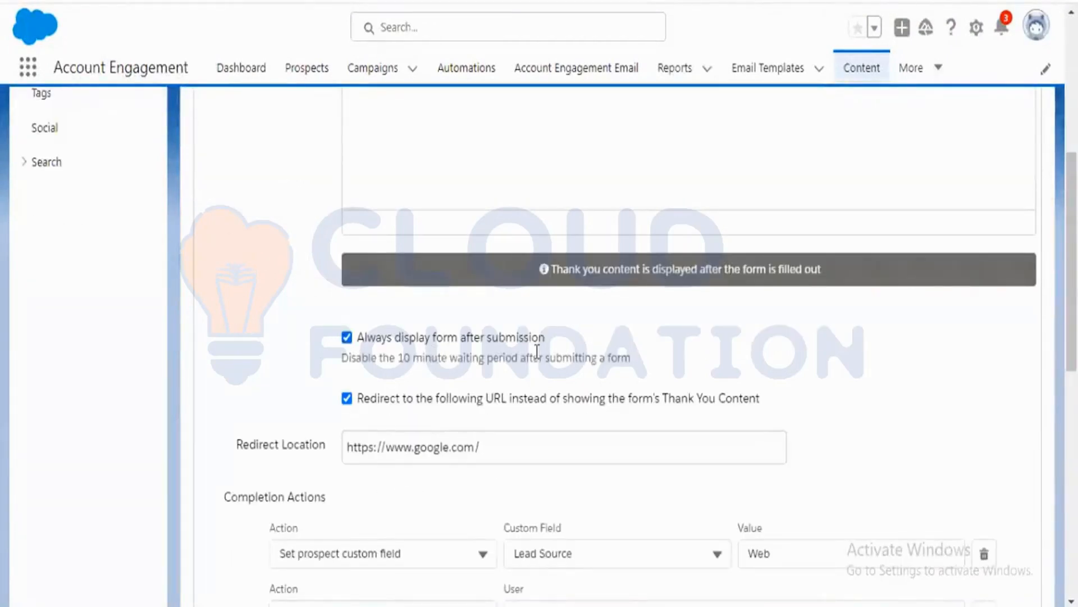
{"action": "scroll", "coordinate": [537, 360], "scroll_direction": "down", "scroll_amount": 3}
{"action": "scroll", "coordinate": [537, 364], "scroll_direction": "down", "scroll_amount": 5}
{"action": "left_click", "coordinate": [440, 528]}
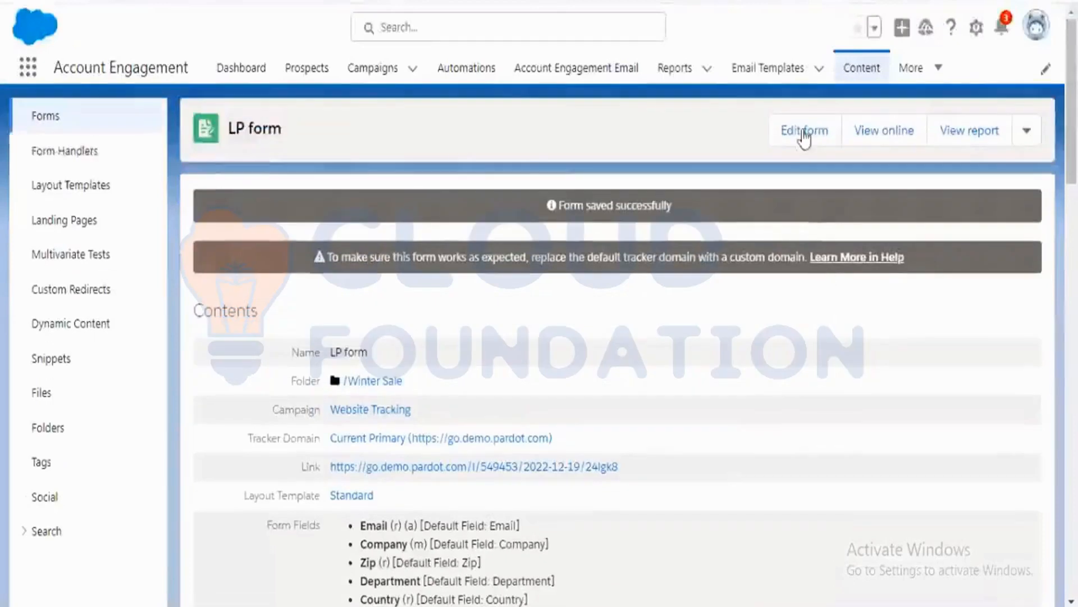
Edit the form's fields and turn Always display even if previously completed back on for the Company field.
{"action": "left_click", "coordinate": [805, 136]}
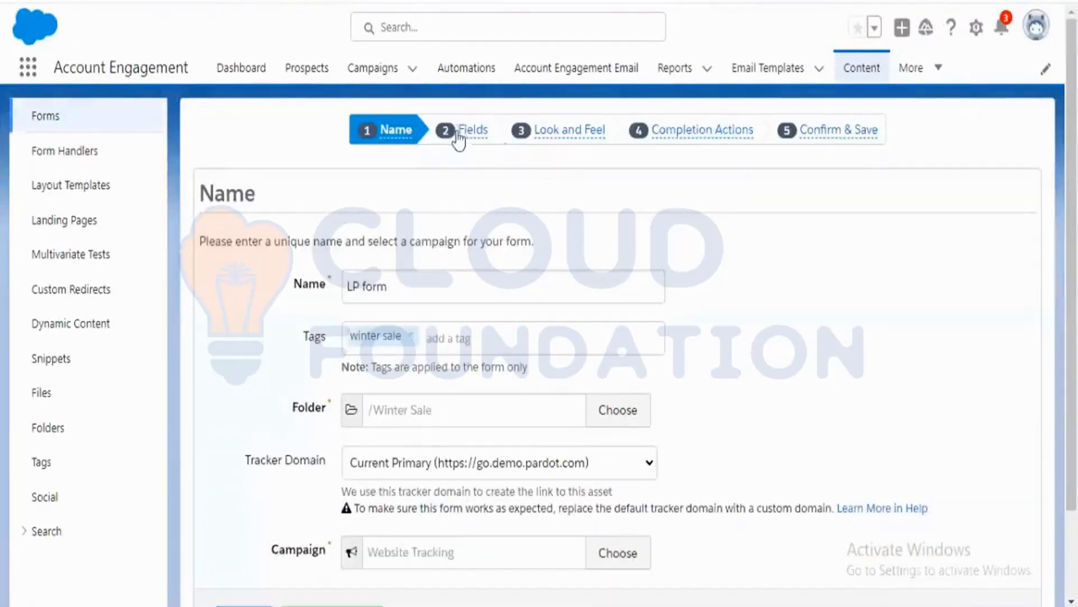
{"action": "left_click", "coordinate": [466, 135]}
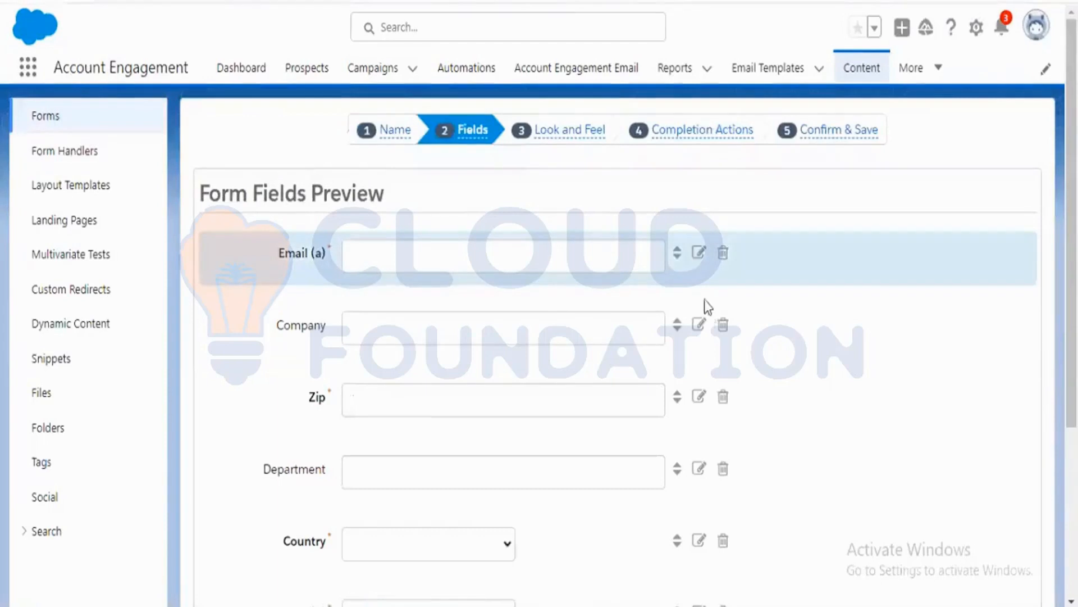
{"action": "left_click", "coordinate": [699, 324]}
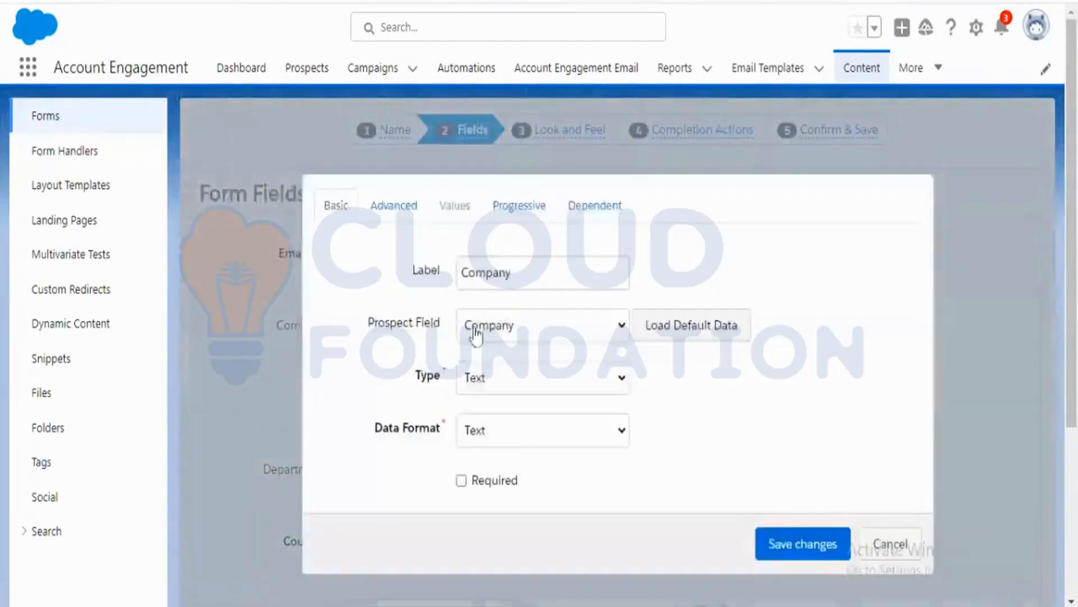
{"action": "left_click", "coordinate": [409, 216]}
{"action": "left_click", "coordinate": [521, 457]}
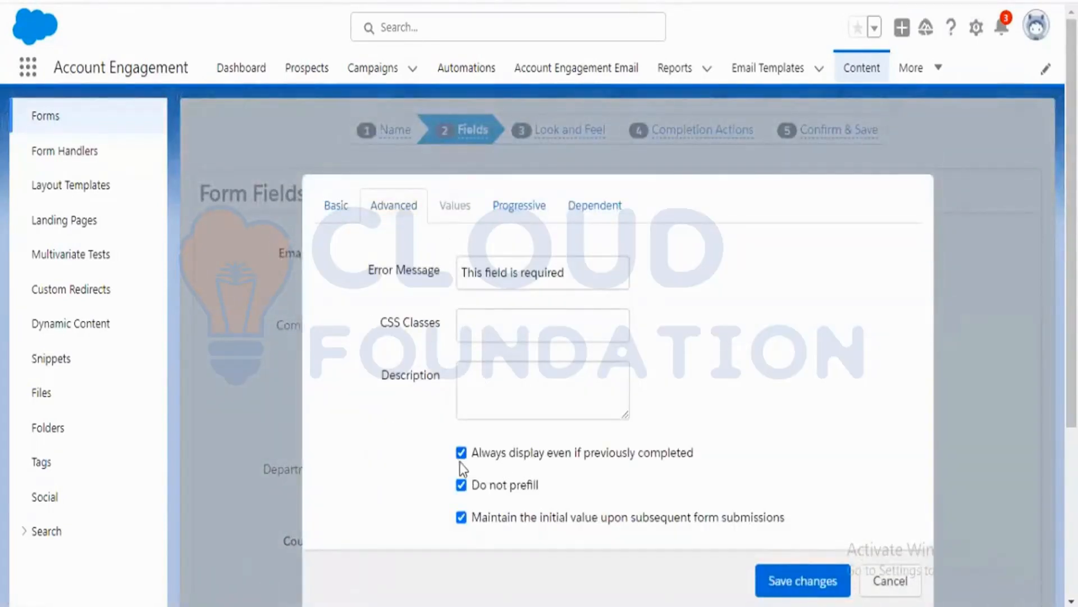
{"action": "left_click", "coordinate": [767, 584]}
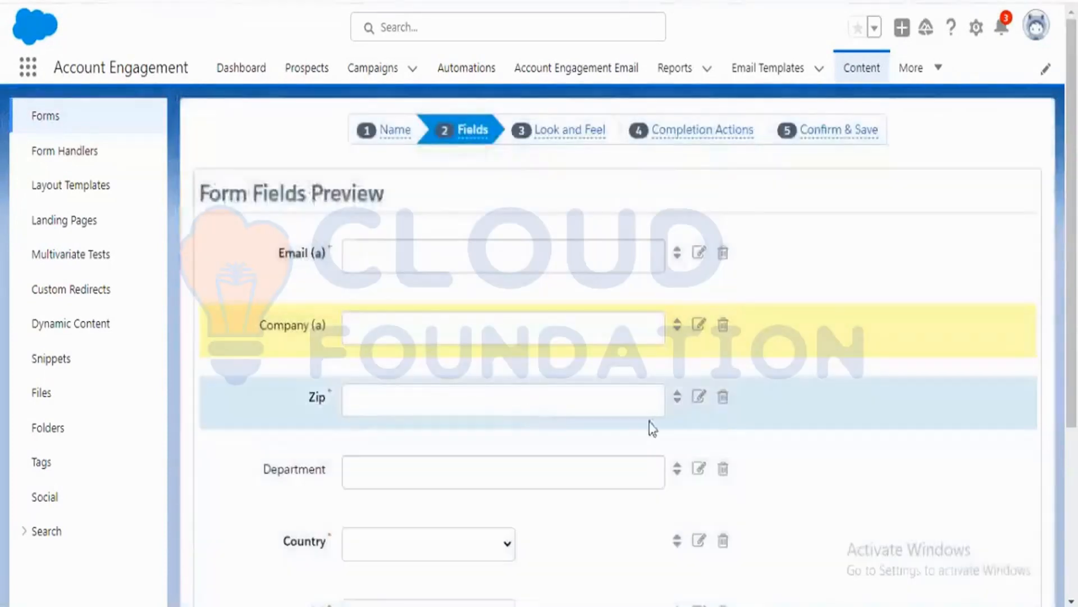
Turn Always display even if previously completed back on for the Zip field and save the field.
{"action": "left_click", "coordinate": [699, 396]}
{"action": "left_click", "coordinate": [394, 206]}
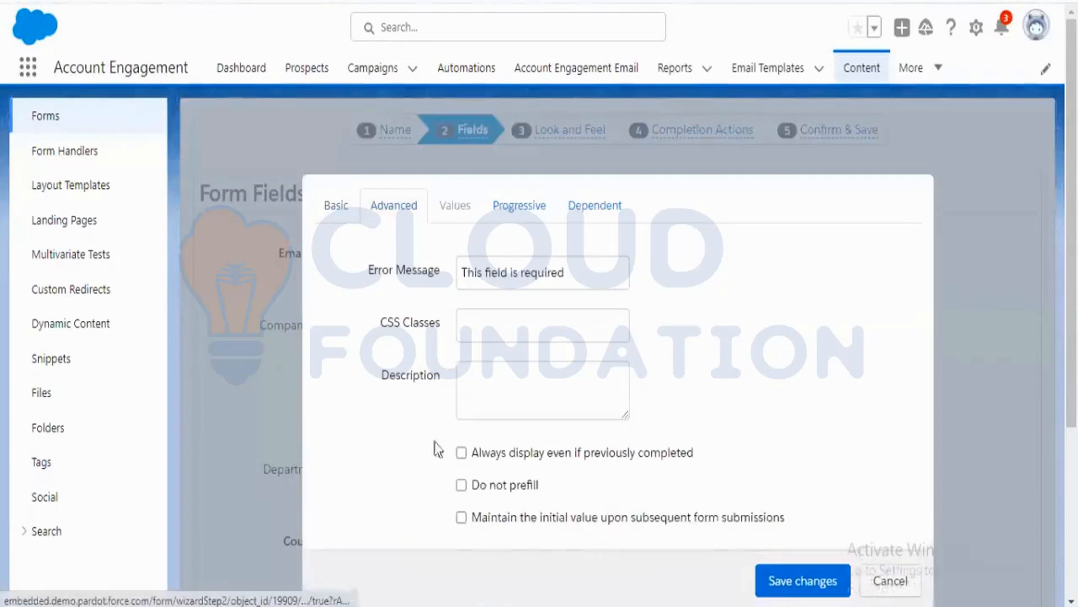
{"action": "left_click", "coordinate": [500, 454]}
{"action": "left_click", "coordinate": [775, 580]}
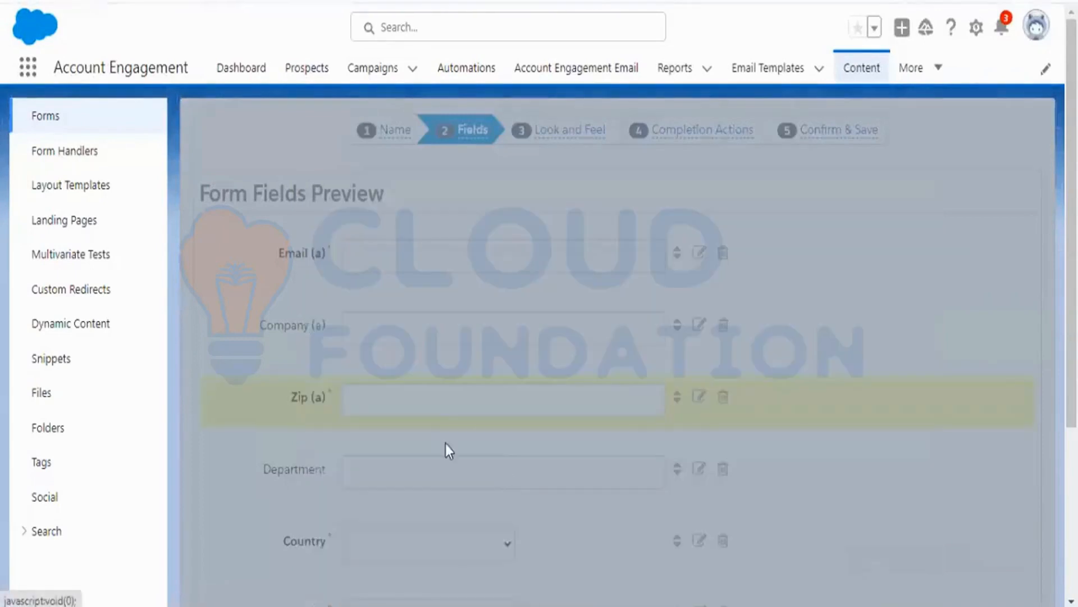
{"action": "left_click", "coordinate": [699, 400]}
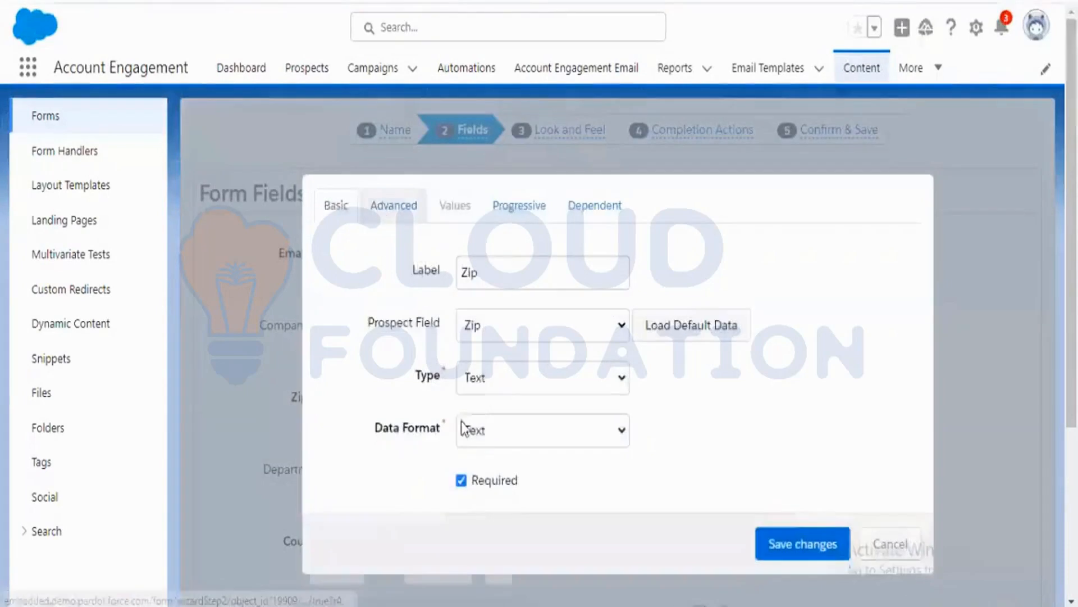
{"action": "left_click", "coordinate": [393, 205]}
{"action": "left_click", "coordinate": [891, 580]}
Turn Always display even if previously completed back on for the Department field and save the field.
{"action": "scroll", "coordinate": [488, 384], "scroll_direction": "down", "scroll_amount": 3}
{"action": "left_click", "coordinate": [699, 287]}
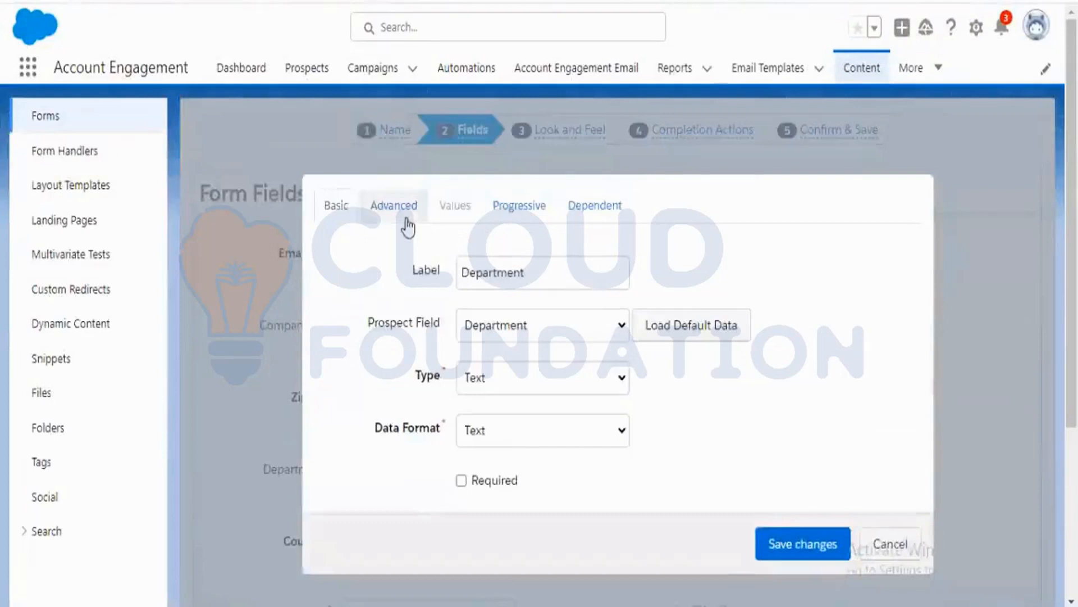
{"action": "left_click", "coordinate": [400, 213]}
{"action": "left_click", "coordinate": [502, 459]}
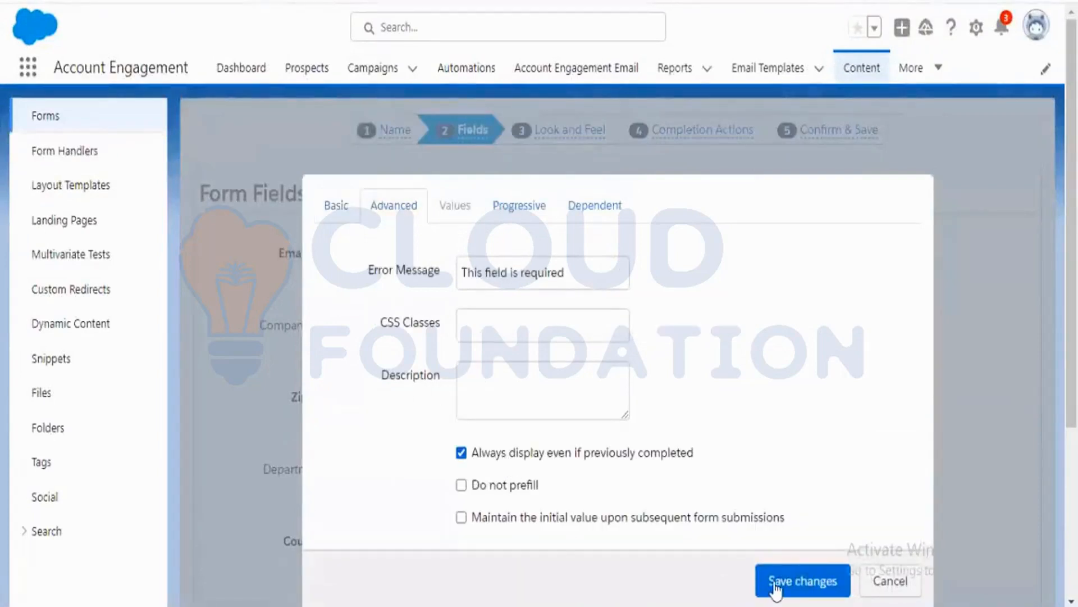
{"action": "left_click", "coordinate": [780, 581]}
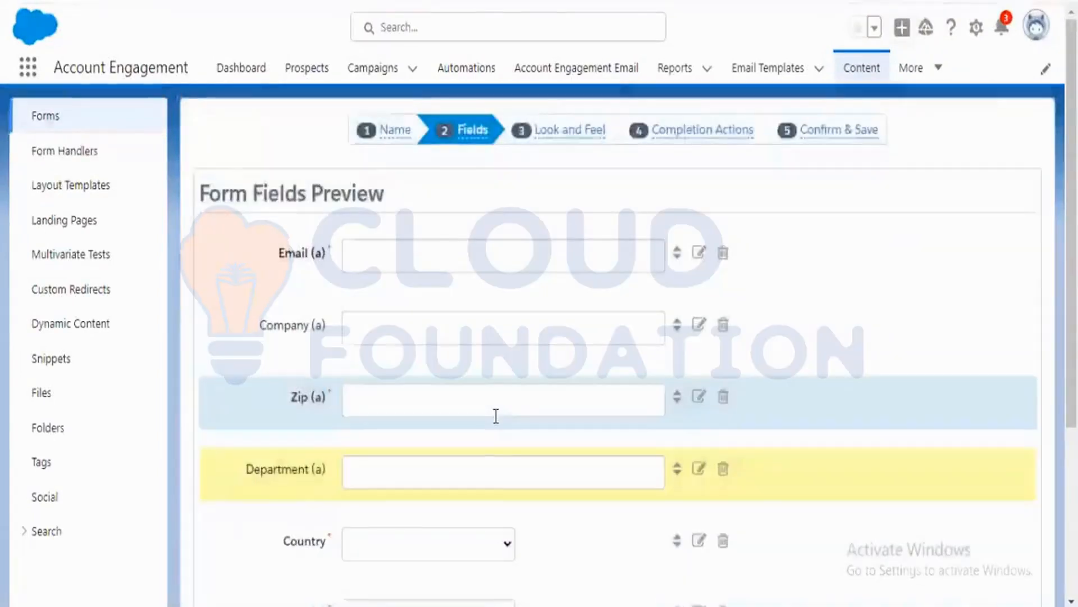
Turn on Always display even if previously completed for the Country field and save the field.
{"action": "scroll", "coordinate": [495, 416], "scroll_direction": "down", "scroll_amount": 4}
{"action": "left_click", "coordinate": [698, 291]}
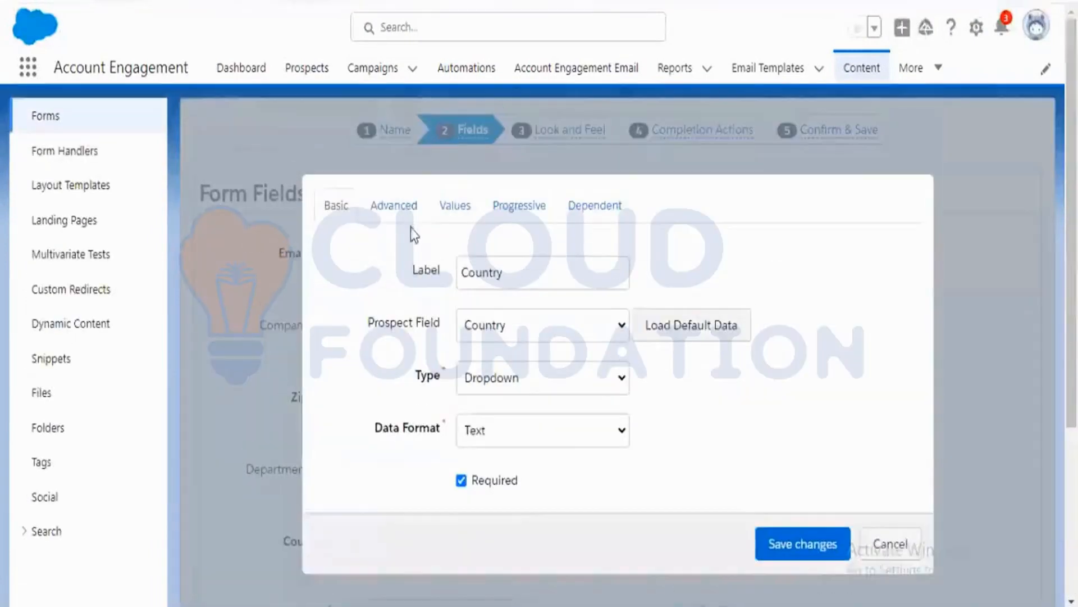
{"action": "left_click", "coordinate": [394, 206]}
{"action": "left_click", "coordinate": [504, 453]}
{"action": "left_click", "coordinate": [780, 580]}
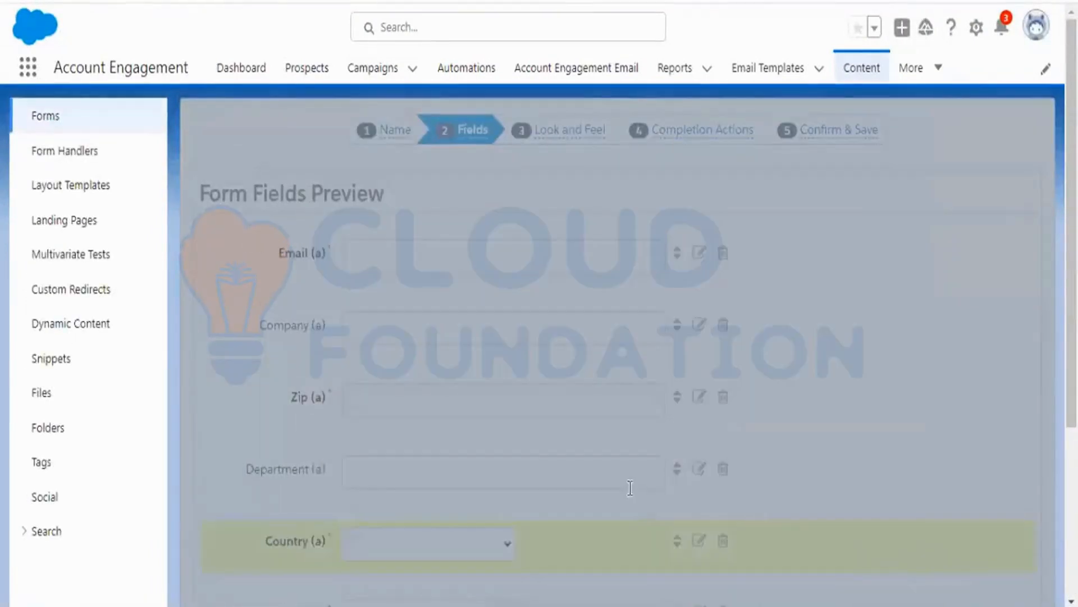
Reopen the LP form and review its fields and completion actions on the Confirm & Save step.
{"action": "scroll", "coordinate": [636, 500], "scroll_direction": "down", "scroll_amount": 5}
{"action": "scroll", "coordinate": [611, 476], "scroll_direction": "up", "scroll_amount": 5}
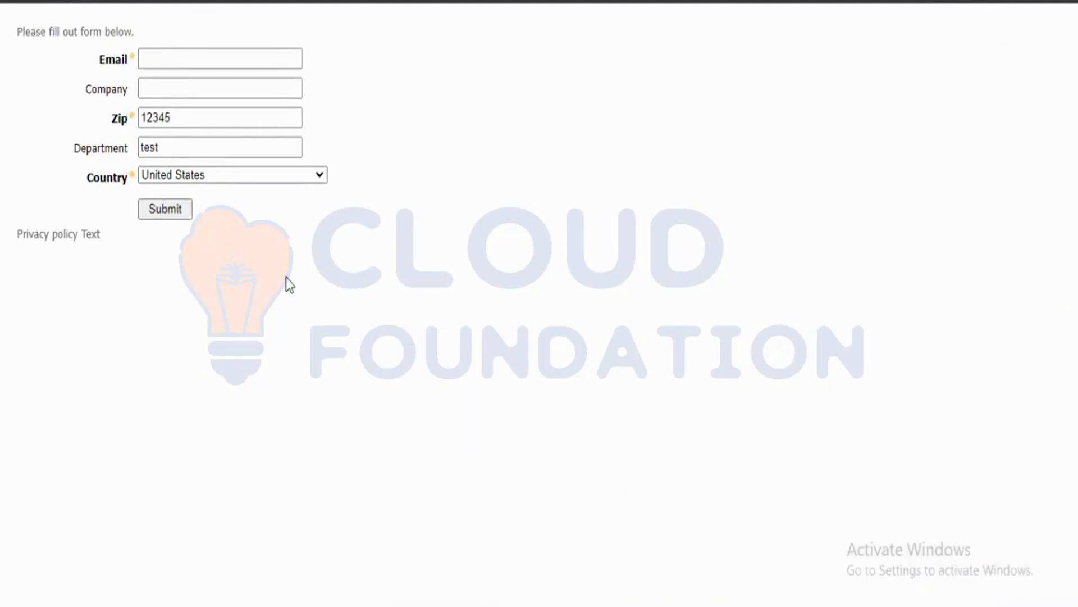
{"action": "key", "text": "alt+Tab"}
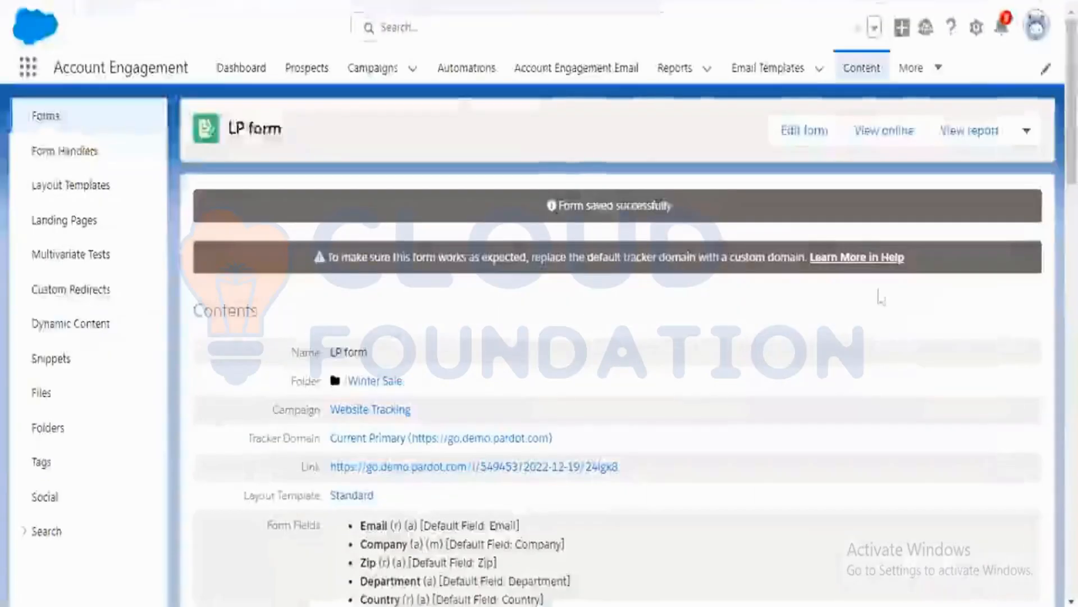
{"action": "left_click", "coordinate": [791, 137]}
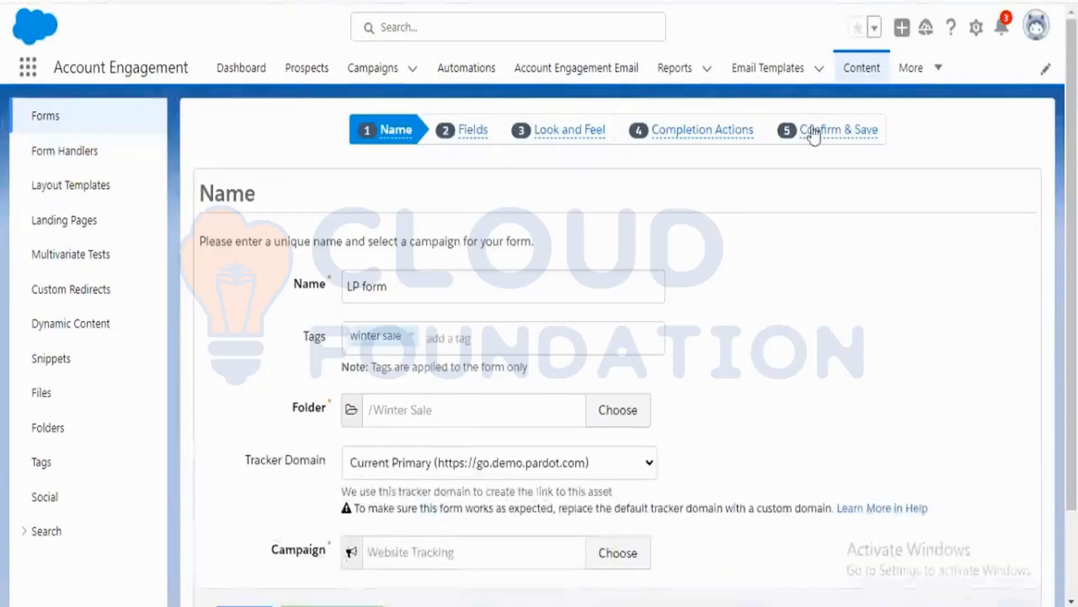
{"action": "left_click", "coordinate": [813, 133]}
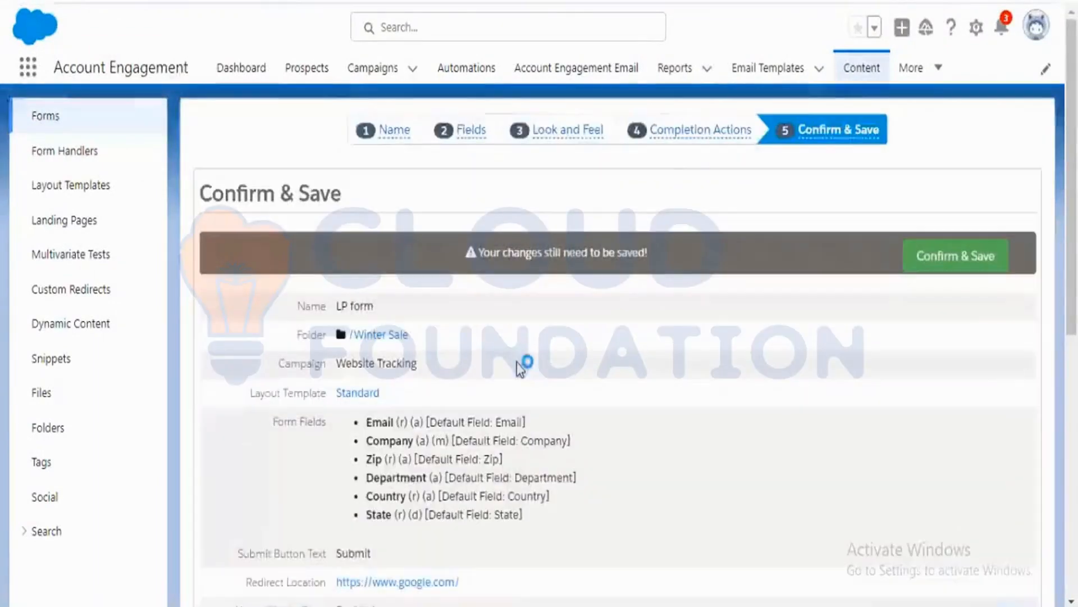
{"action": "scroll", "coordinate": [539, 396], "scroll_direction": "down", "scroll_amount": 7}
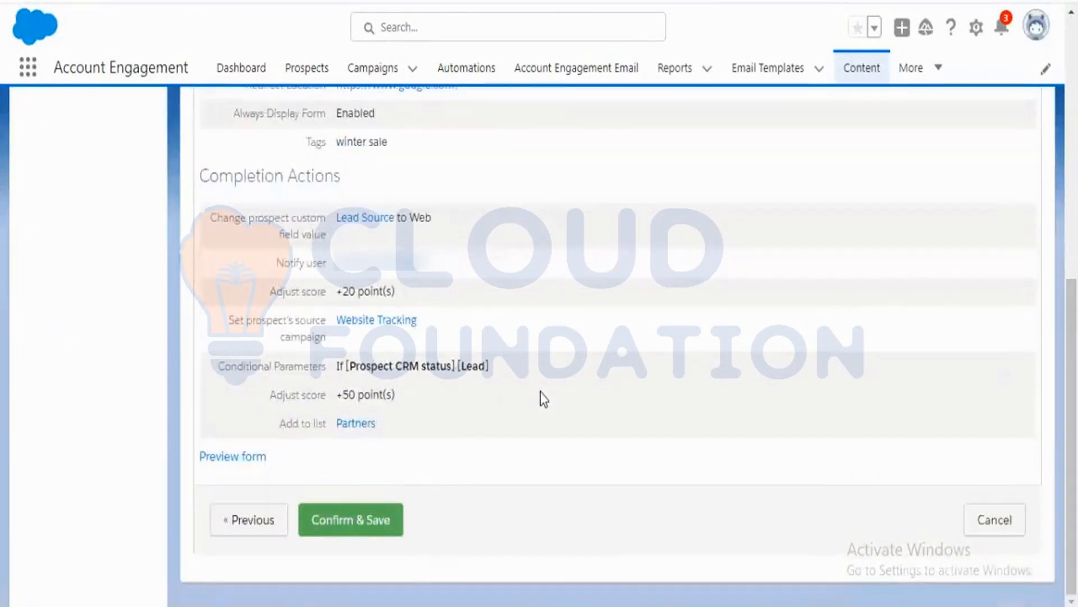
{"action": "scroll", "coordinate": [540, 392], "scroll_direction": "up", "scroll_amount": 7}
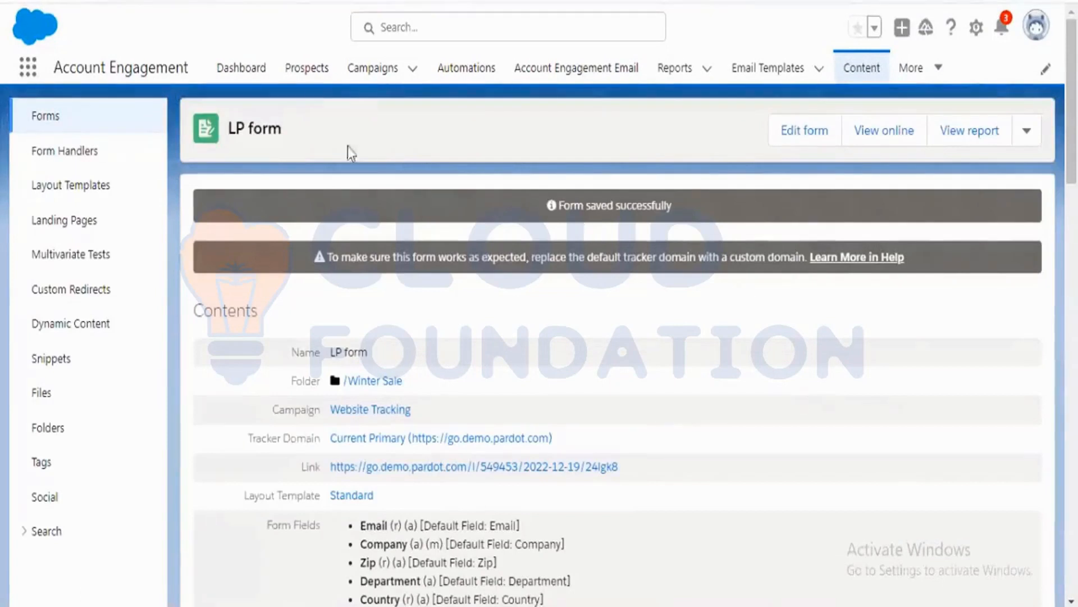
Open a new list form from the Segmentation Lists page under Prospects.
{"action": "left_click", "coordinate": [304, 79]}
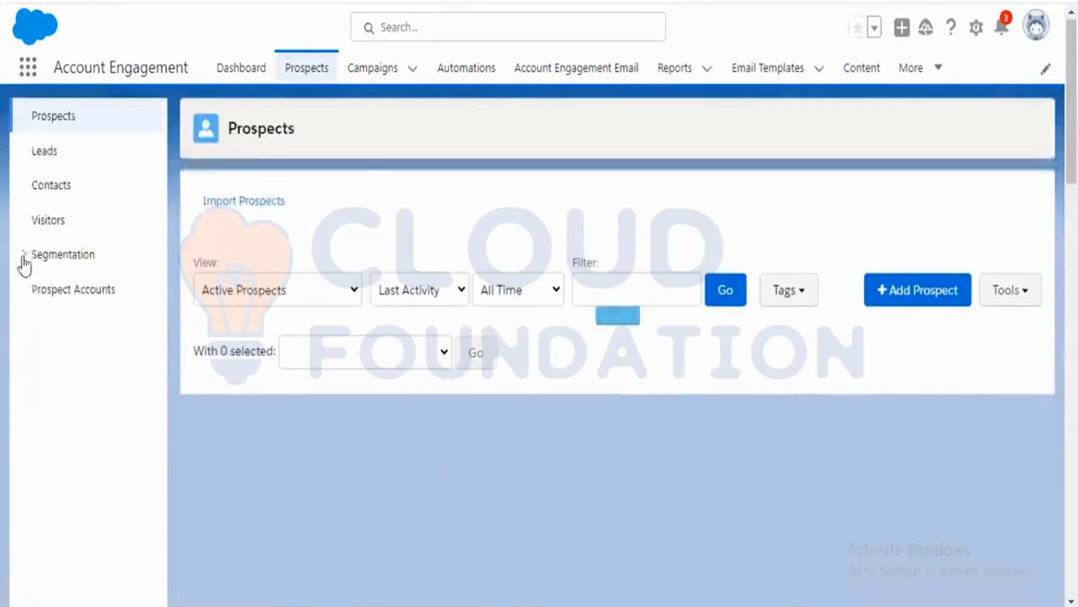
{"action": "left_click", "coordinate": [27, 257]}
{"action": "left_click", "coordinate": [88, 292]}
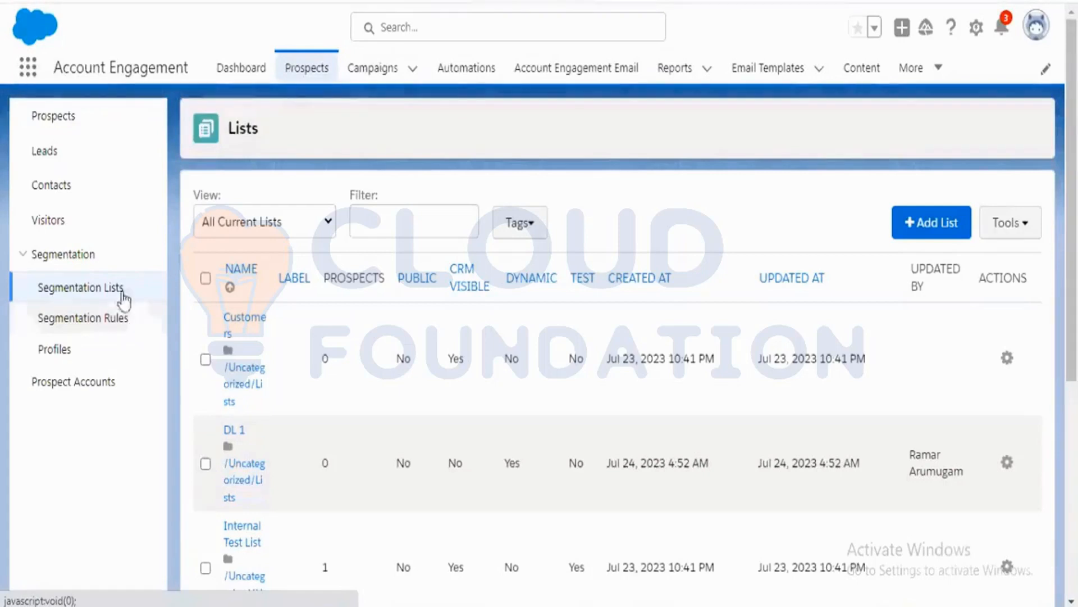
{"action": "left_click", "coordinate": [919, 237]}
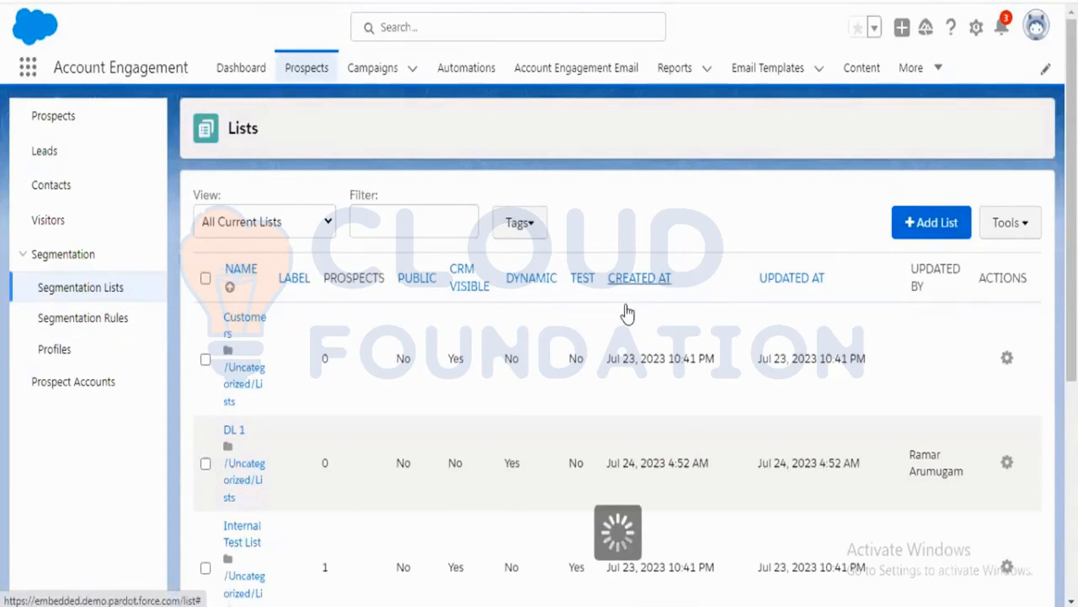
{"action": "scroll", "coordinate": [552, 342], "scroll_direction": "down", "scroll_amount": 3}
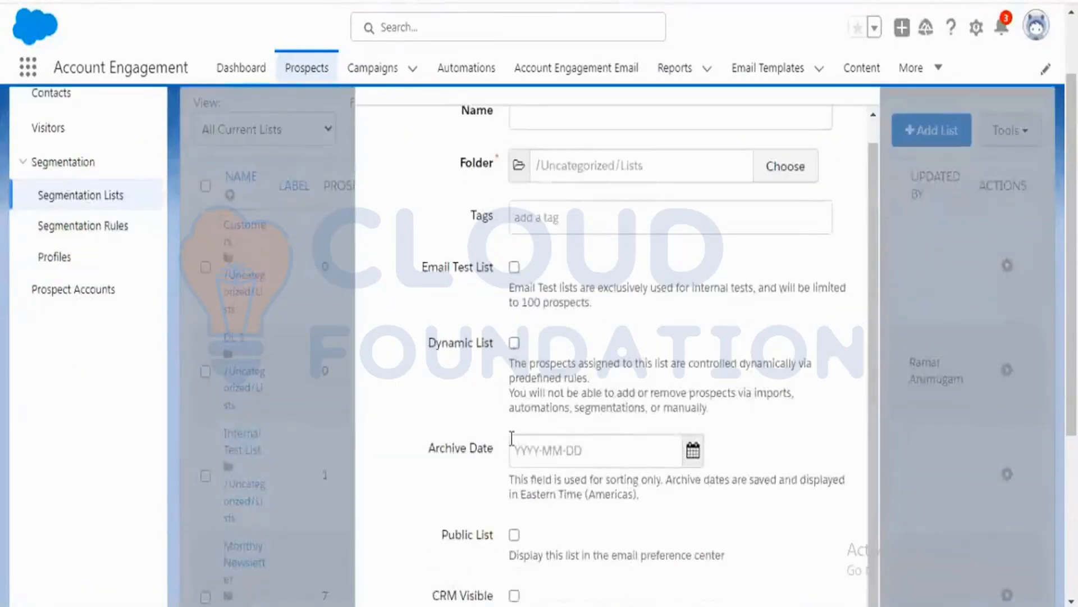
{"action": "scroll", "coordinate": [511, 439], "scroll_direction": "down", "scroll_amount": 3}
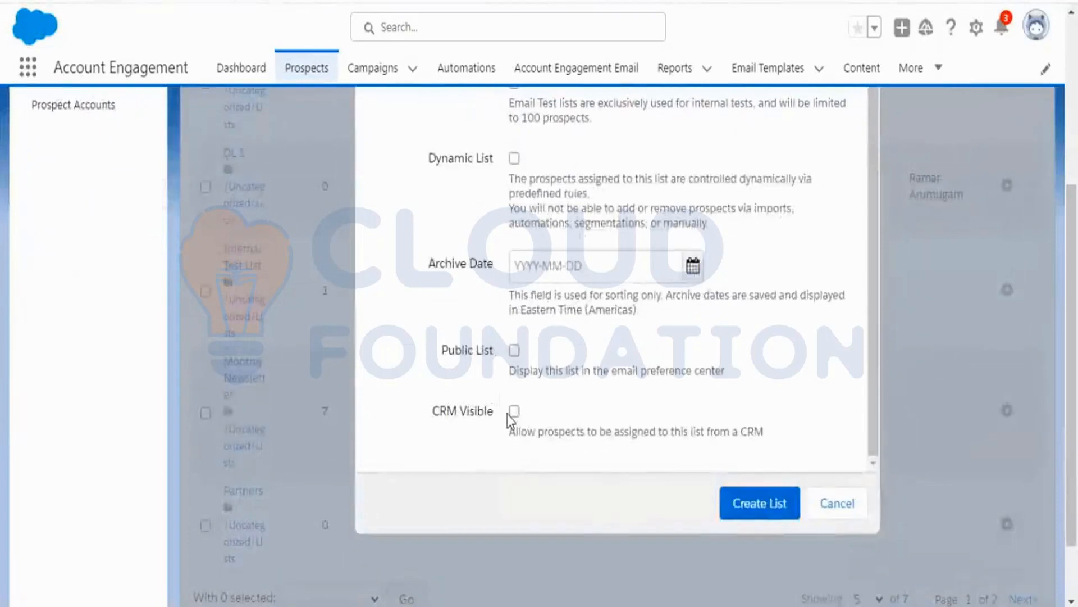
{"action": "scroll", "coordinate": [597, 418], "scroll_direction": "up", "scroll_amount": 1}
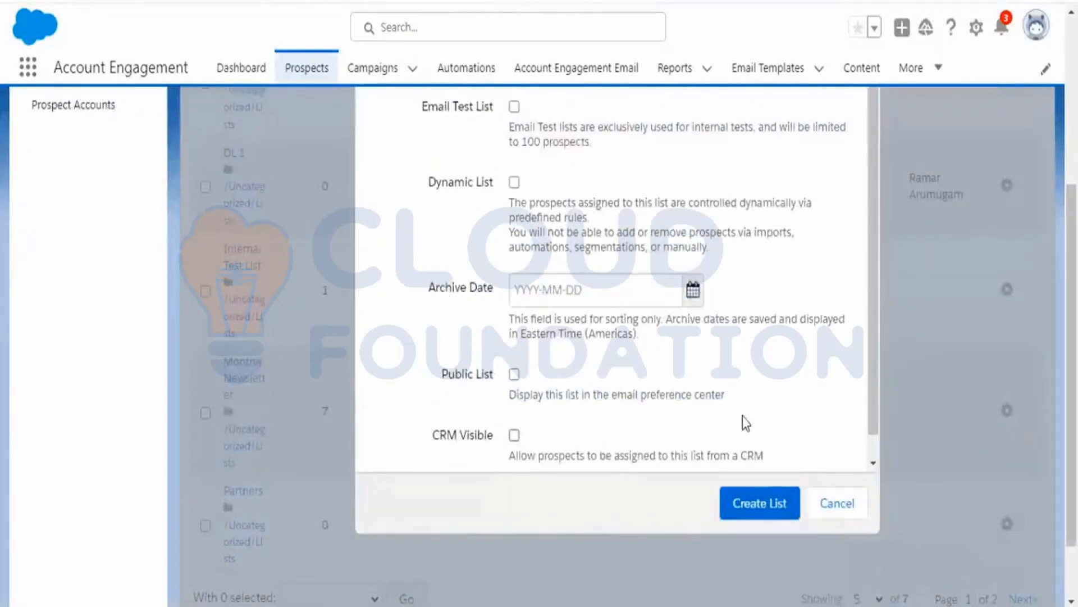
{"action": "scroll", "coordinate": [788, 397], "scroll_direction": "up", "scroll_amount": 5}
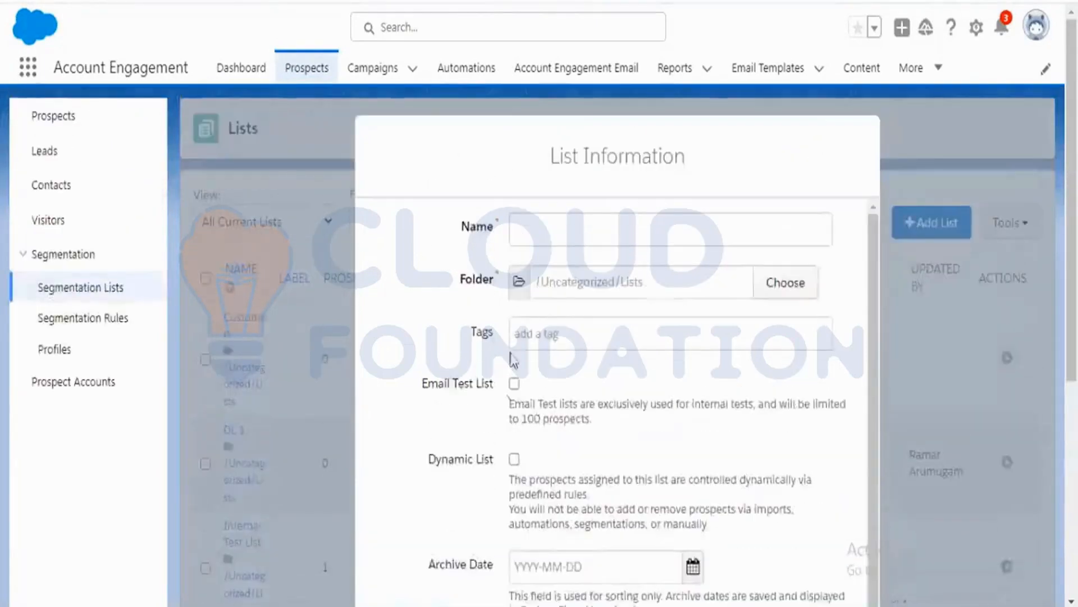
{"action": "scroll", "coordinate": [549, 394], "scroll_direction": "down", "scroll_amount": 1}
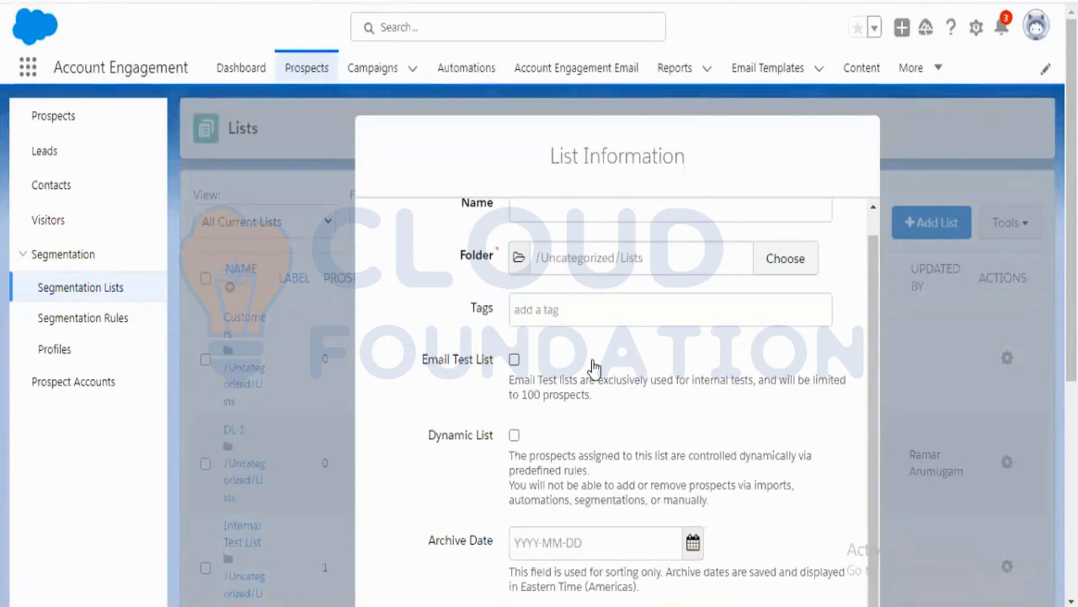
Turn Email Test List and Dynamic List on and back off in the new list form.
{"action": "left_click", "coordinate": [514, 360]}
{"action": "scroll", "coordinate": [572, 377], "scroll_direction": "down", "scroll_amount": 5}
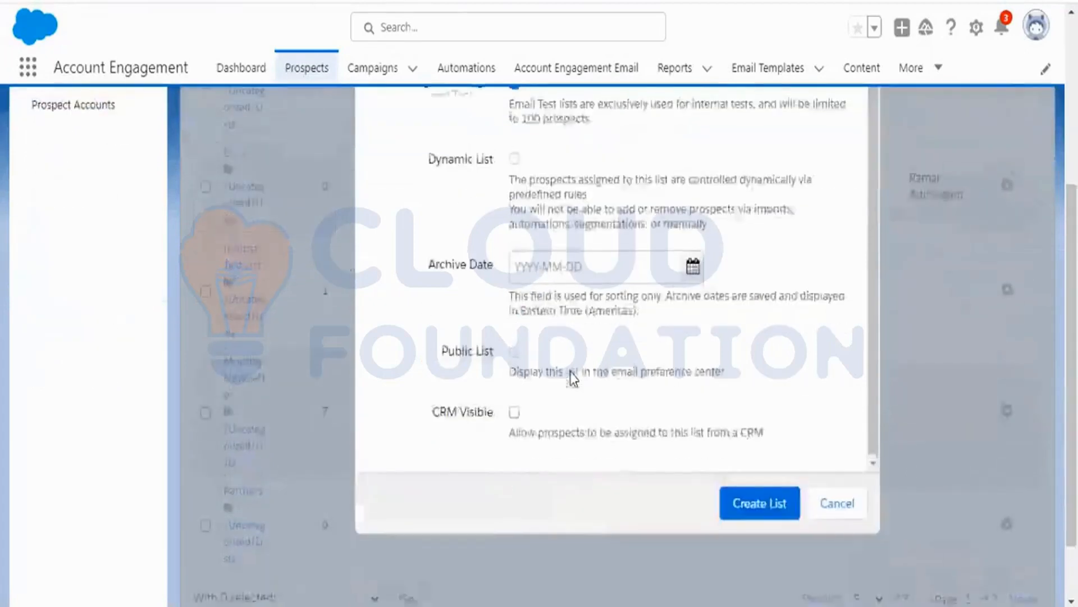
{"action": "scroll", "coordinate": [571, 376], "scroll_direction": "up", "scroll_amount": 5}
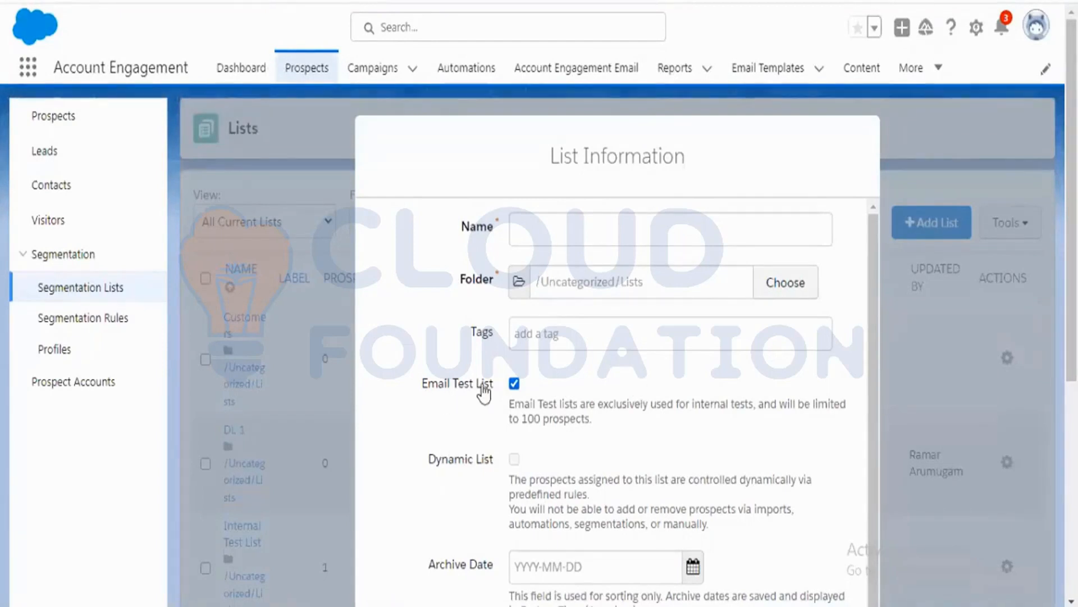
{"action": "scroll", "coordinate": [484, 393], "scroll_direction": "down", "scroll_amount": 1}
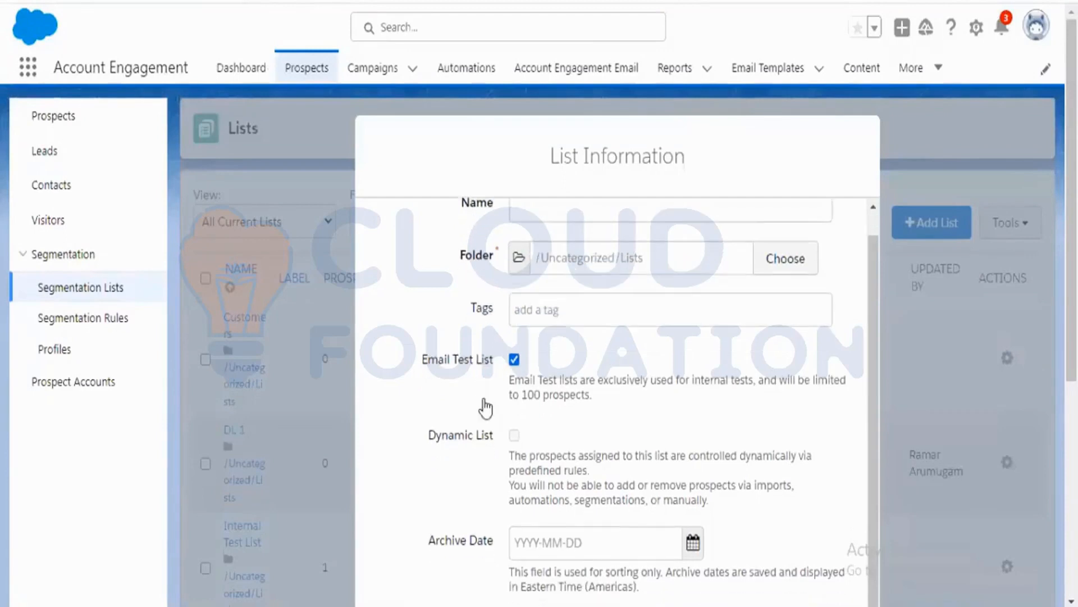
{"action": "scroll", "coordinate": [485, 393], "scroll_direction": "down", "scroll_amount": 4}
{"action": "left_click", "coordinate": [513, 174]}
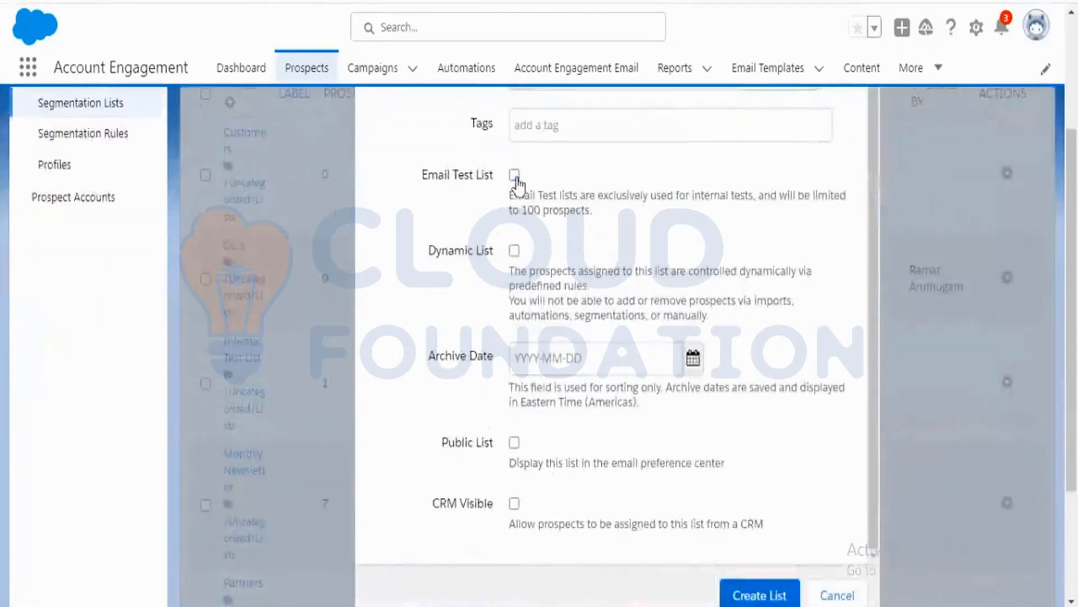
{"action": "left_click", "coordinate": [514, 252]}
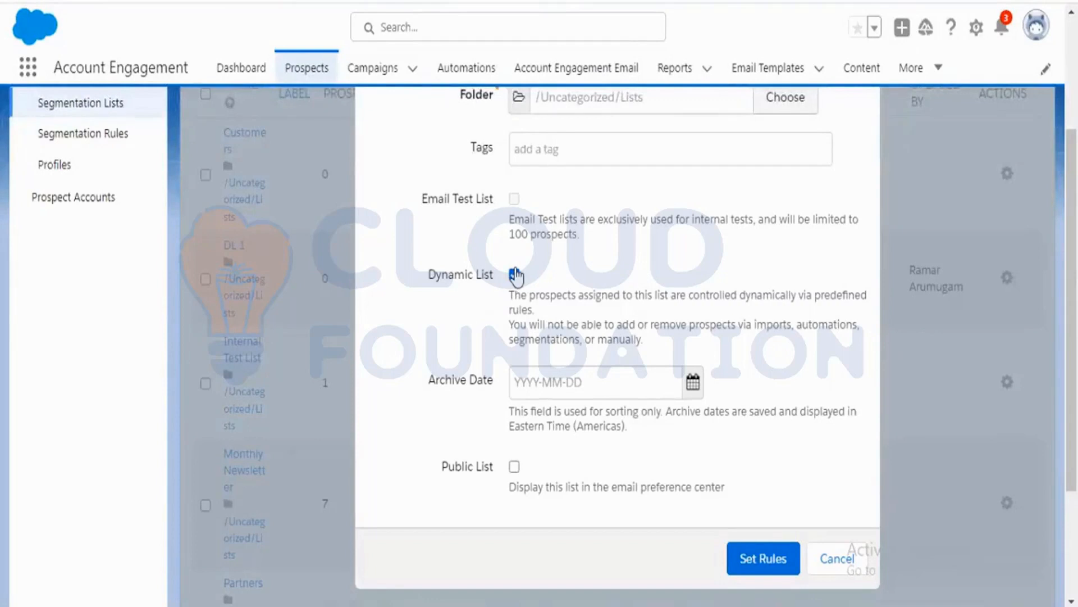
{"action": "left_click", "coordinate": [516, 275]}
{"action": "scroll", "coordinate": [612, 308], "scroll_direction": "down", "scroll_amount": 1}
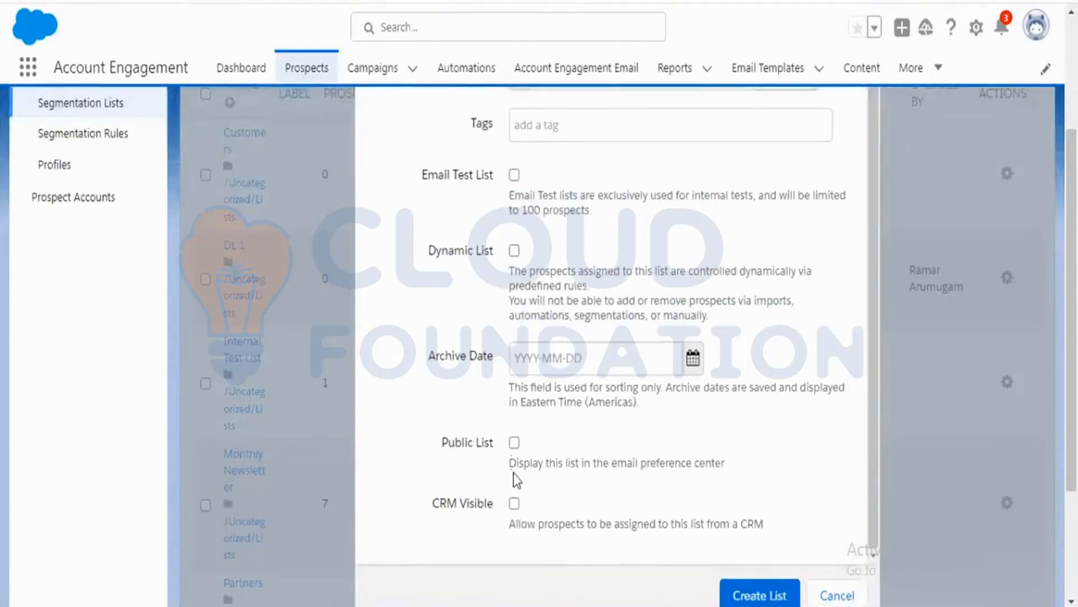
Enable Public List and set its label to Newsletter.
{"action": "left_click", "coordinate": [515, 444]}
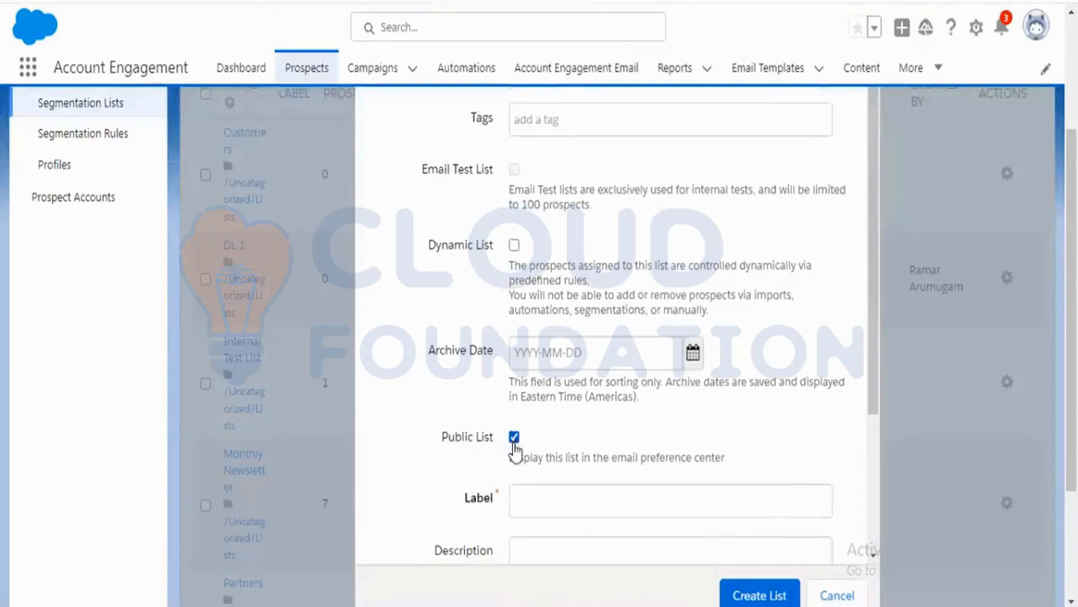
{"action": "scroll", "coordinate": [512, 450], "scroll_direction": "down", "scroll_amount": 2}
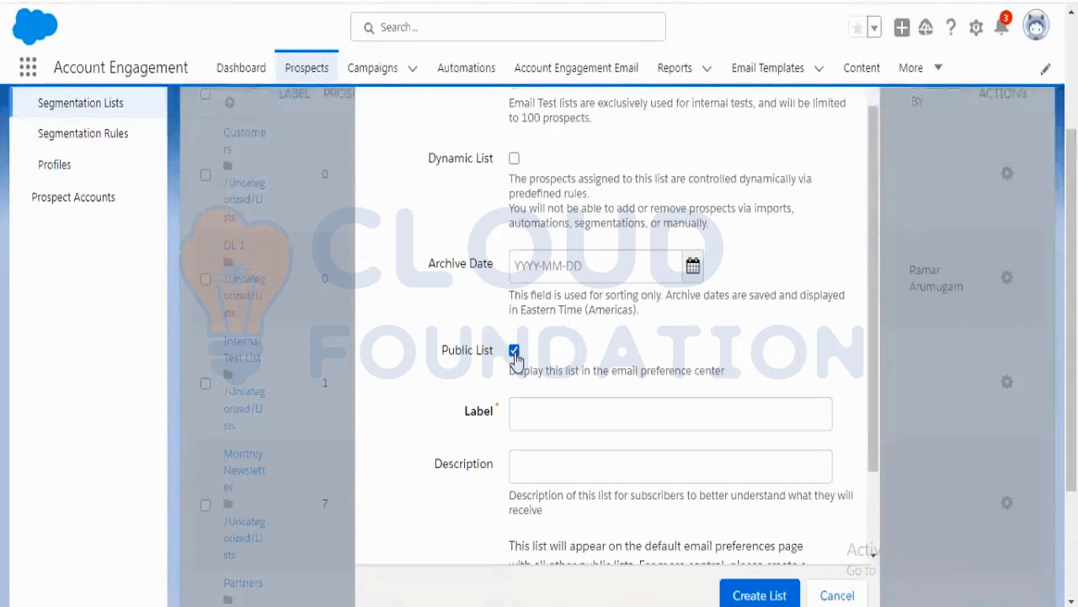
{"action": "left_click", "coordinate": [540, 416]}
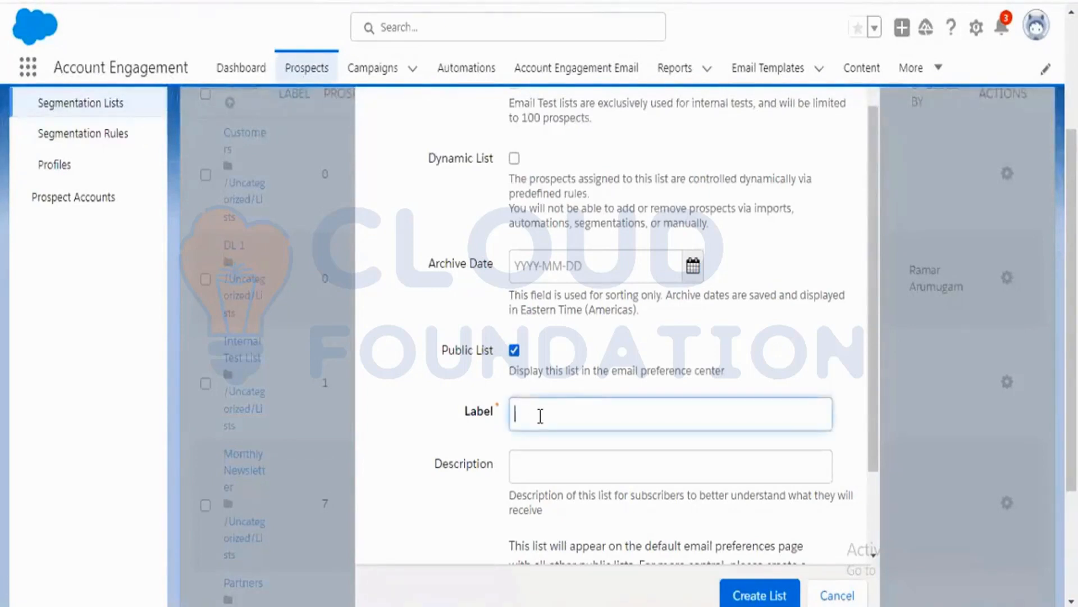
{"action": "type", "text": "New sltter"}
{"action": "left_click", "coordinate": [545, 417]}
{"action": "type", "text": "etter"}
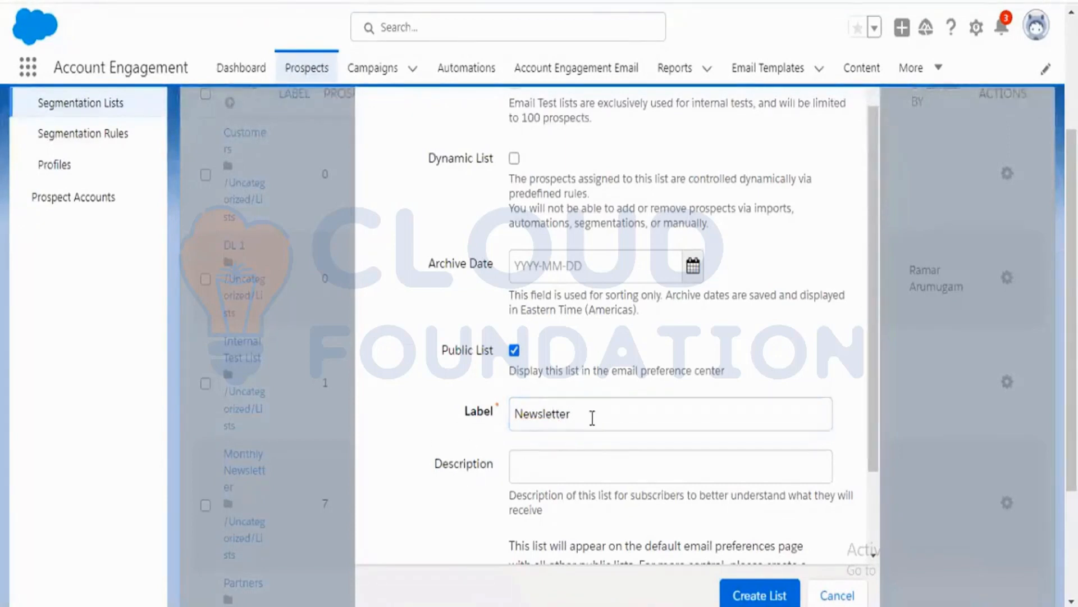
{"action": "left_click_drag", "start_coordinate": [584, 417], "coordinate": [514, 416]}
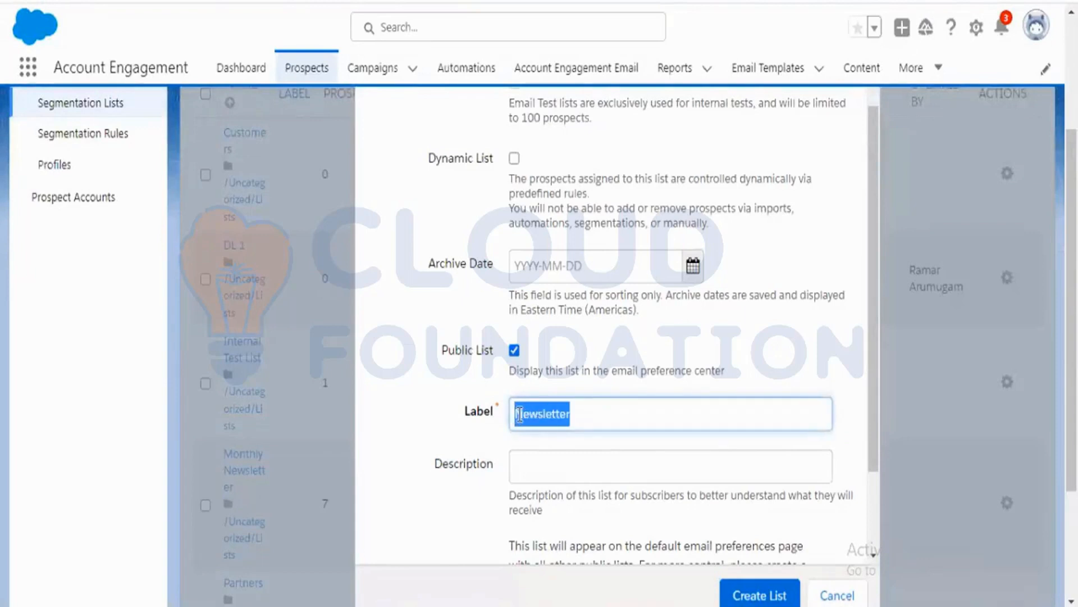
{"action": "left_click", "coordinate": [578, 415]}
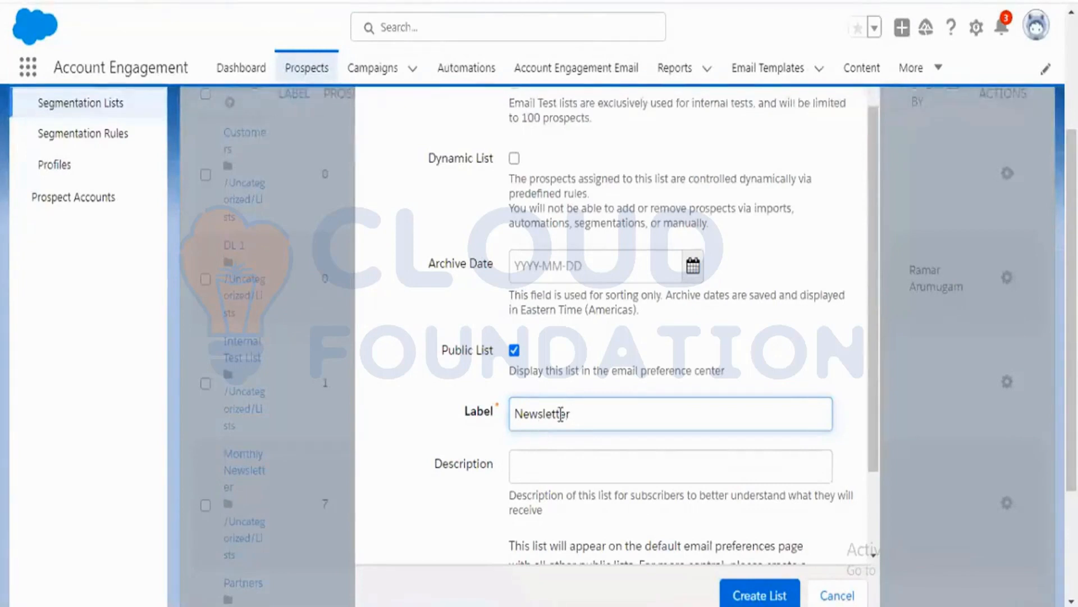
{"action": "left_click_drag", "start_coordinate": [571, 414], "coordinate": [512, 414]}
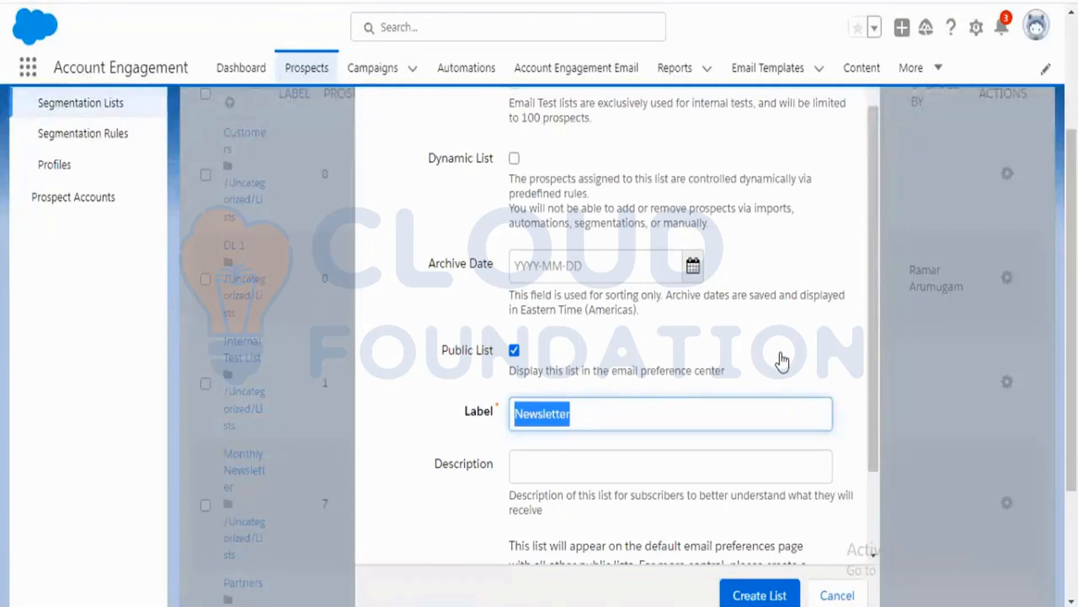
{"action": "scroll", "coordinate": [782, 362], "scroll_direction": "down", "scroll_amount": 2}
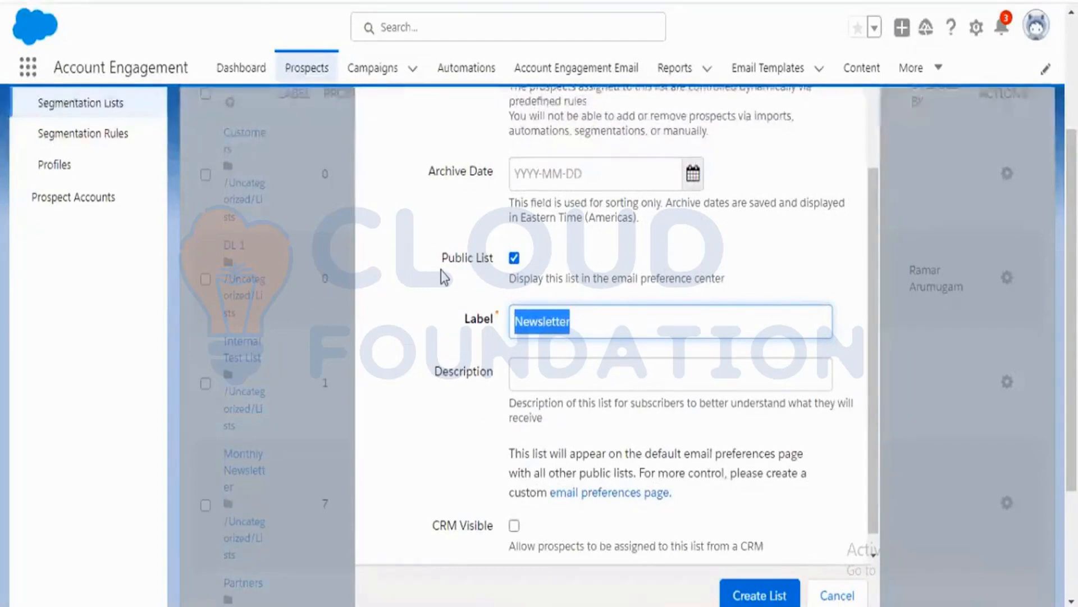
{"action": "left_click", "coordinate": [385, 353]}
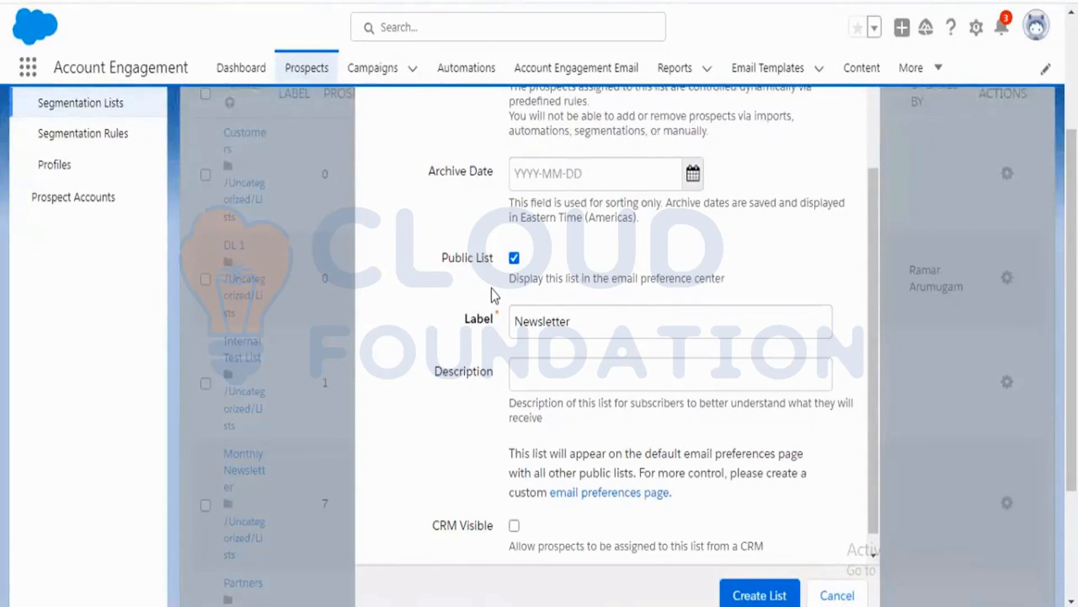
Turn Public List back off and review the remaining list options.
{"action": "scroll", "coordinate": [492, 295], "scroll_direction": "up", "scroll_amount": 2}
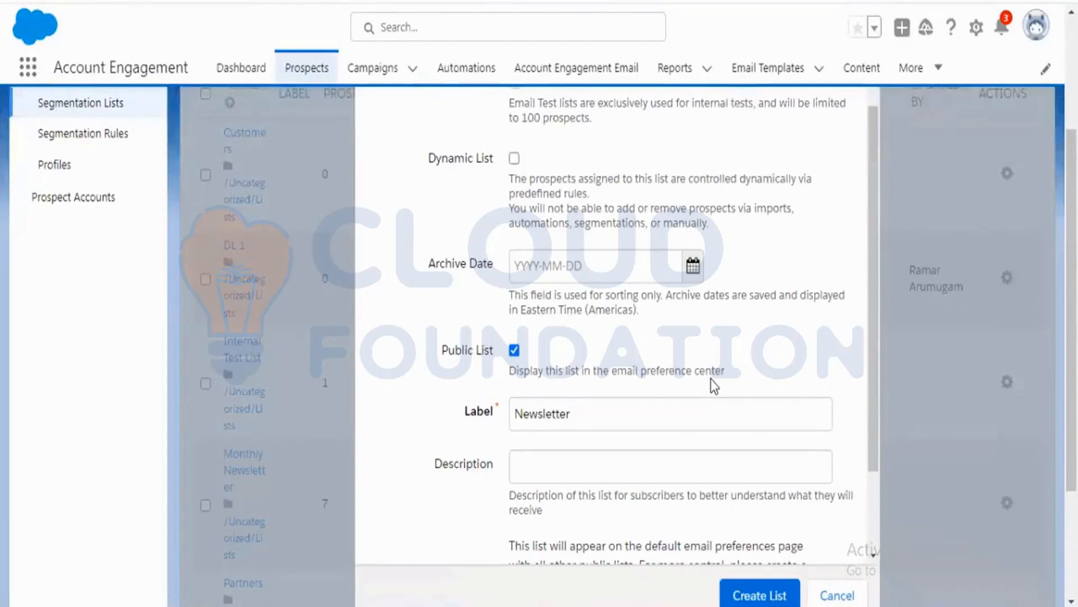
{"action": "left_click", "coordinate": [514, 351]}
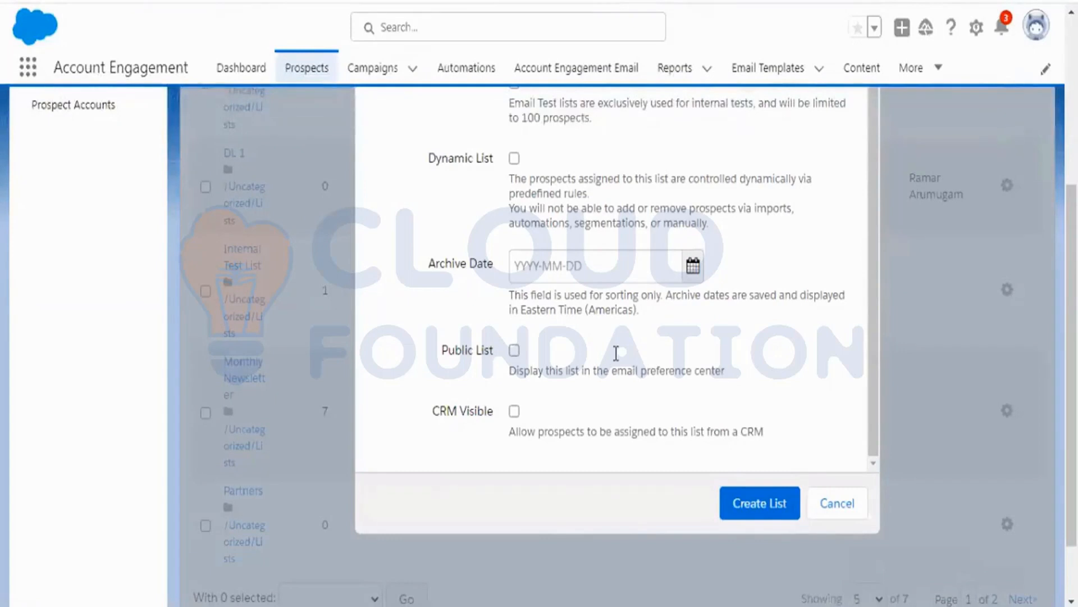
{"action": "scroll", "coordinate": [616, 353], "scroll_direction": "up", "scroll_amount": 1}
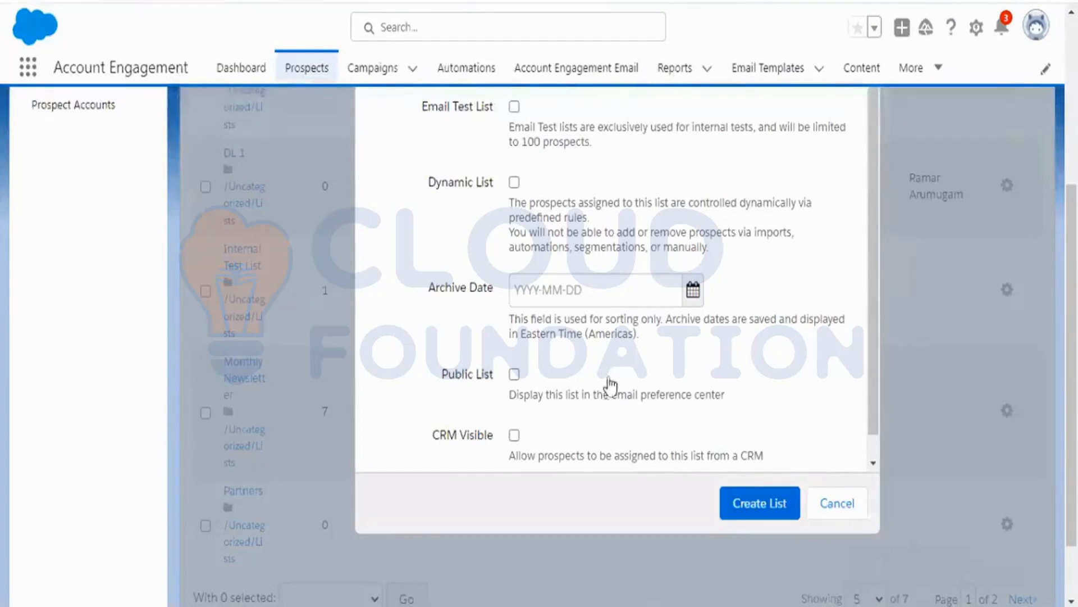
{"action": "scroll", "coordinate": [605, 392], "scroll_direction": "down", "scroll_amount": 1}
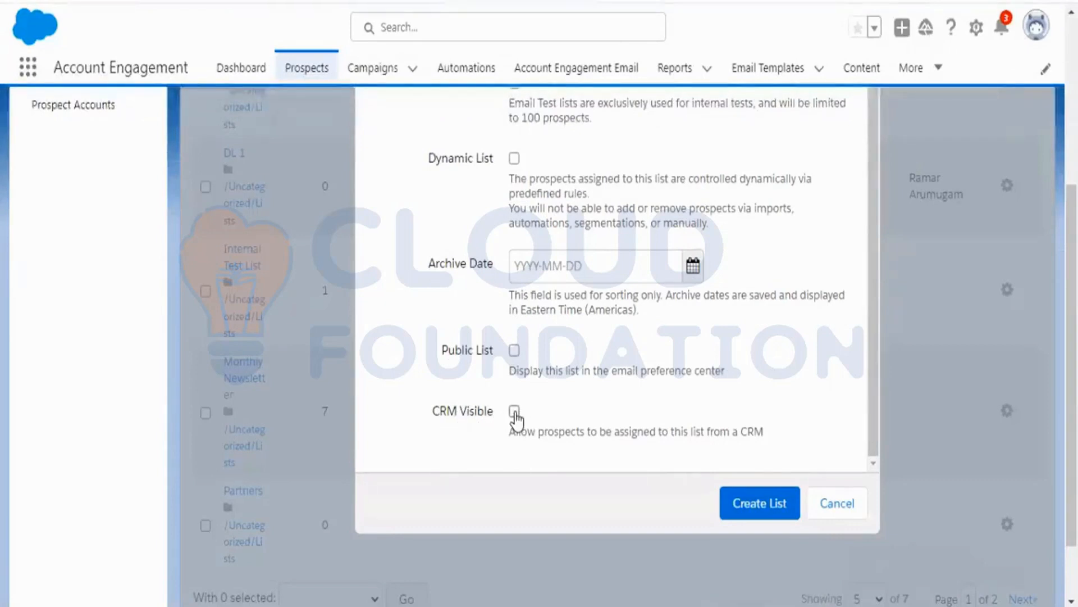
{"action": "scroll", "coordinate": [573, 312], "scroll_direction": "up", "scroll_amount": 1}
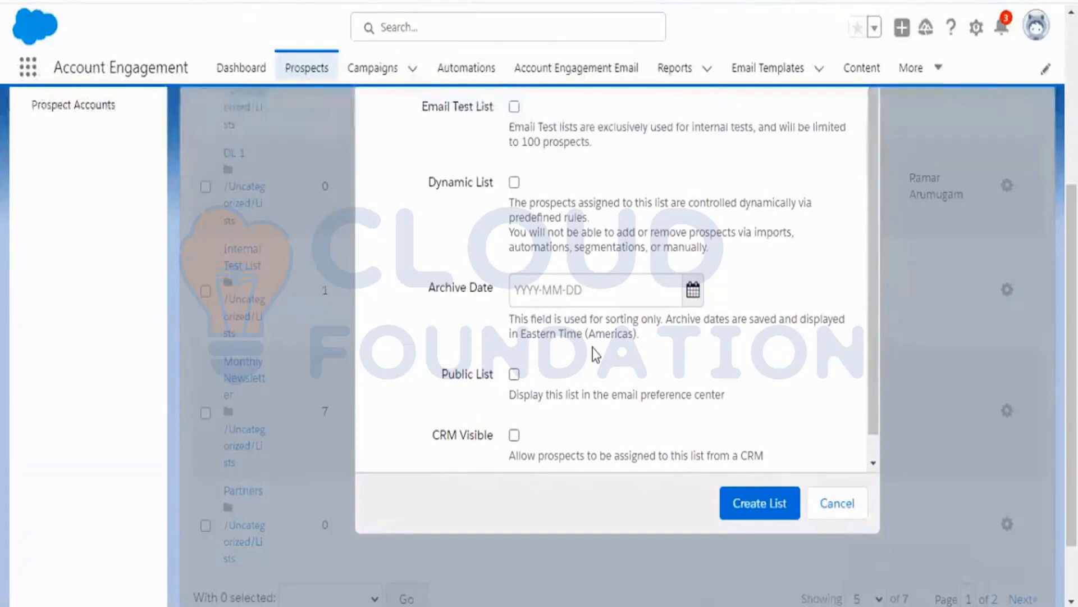
{"action": "scroll", "coordinate": [596, 354], "scroll_direction": "up", "scroll_amount": 2}
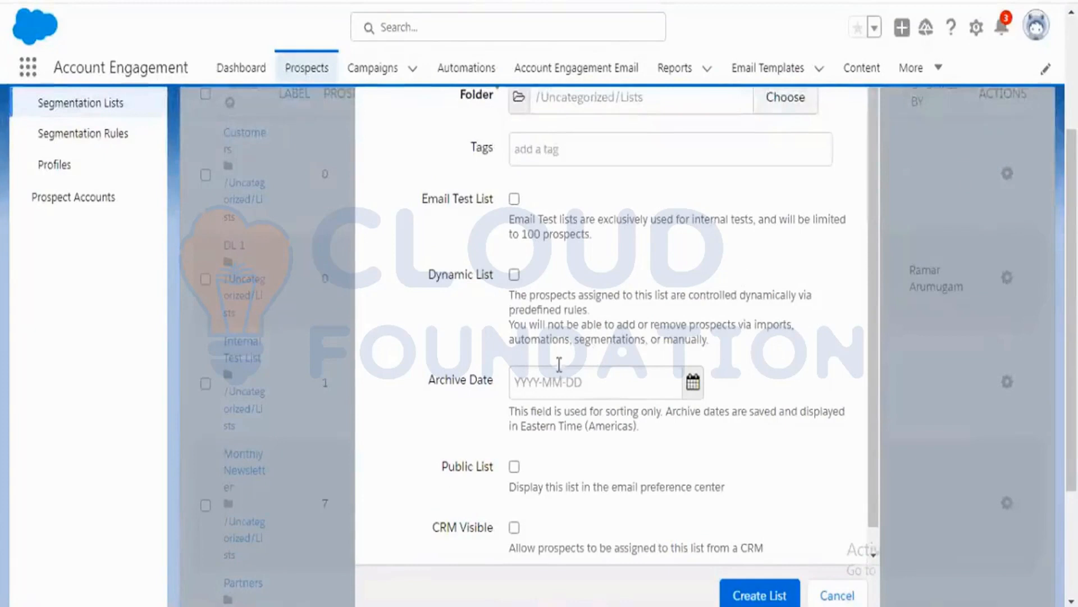
Enable CRM Visible for the new list so prospects can be assigned to it from a CRM.
{"action": "scroll", "coordinate": [500, 527], "scroll_direction": "down", "scroll_amount": 1}
{"action": "left_click", "coordinate": [514, 504]}
{"action": "scroll", "coordinate": [598, 478], "scroll_direction": "down", "scroll_amount": 3}
{"action": "scroll", "coordinate": [605, 473], "scroll_direction": "up", "scroll_amount": 2}
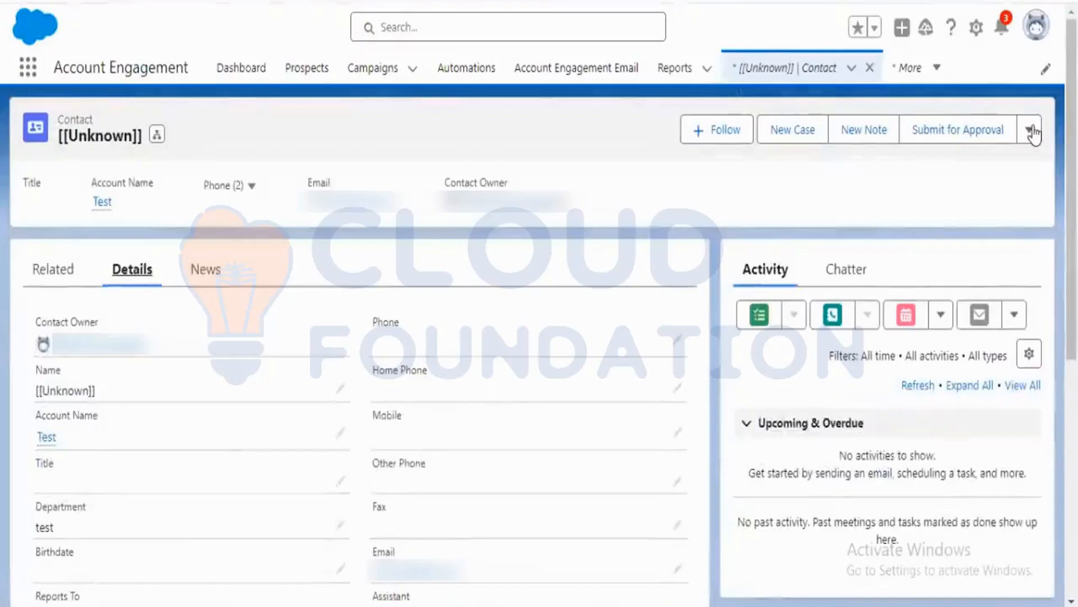
Review the CRM Visible option alongside the other list settings in the new list form.
{"action": "left_click", "coordinate": [1030, 130]}
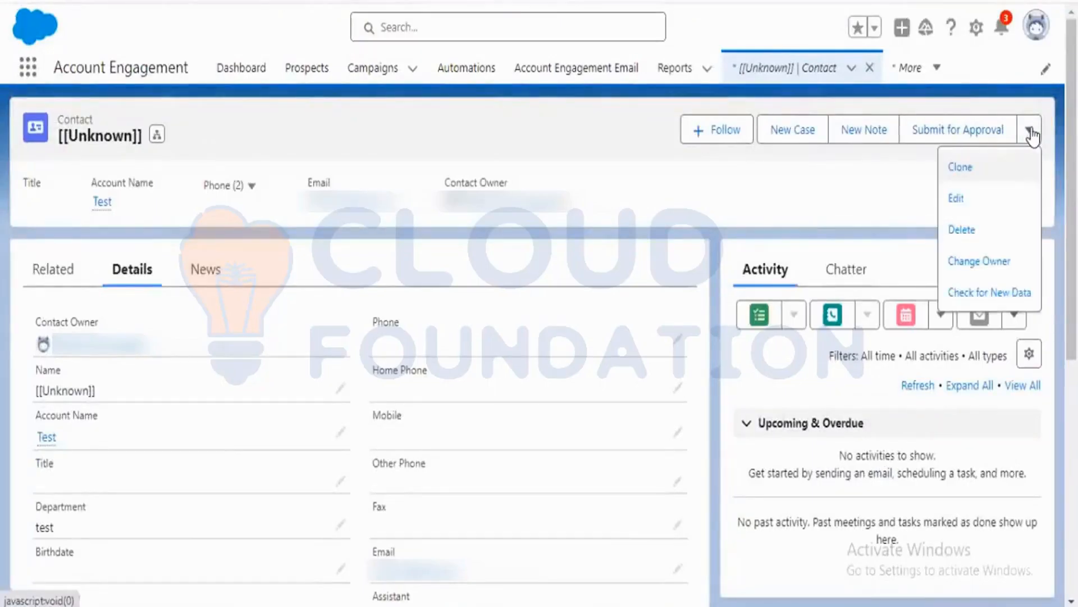
{"action": "left_click", "coordinate": [956, 198]}
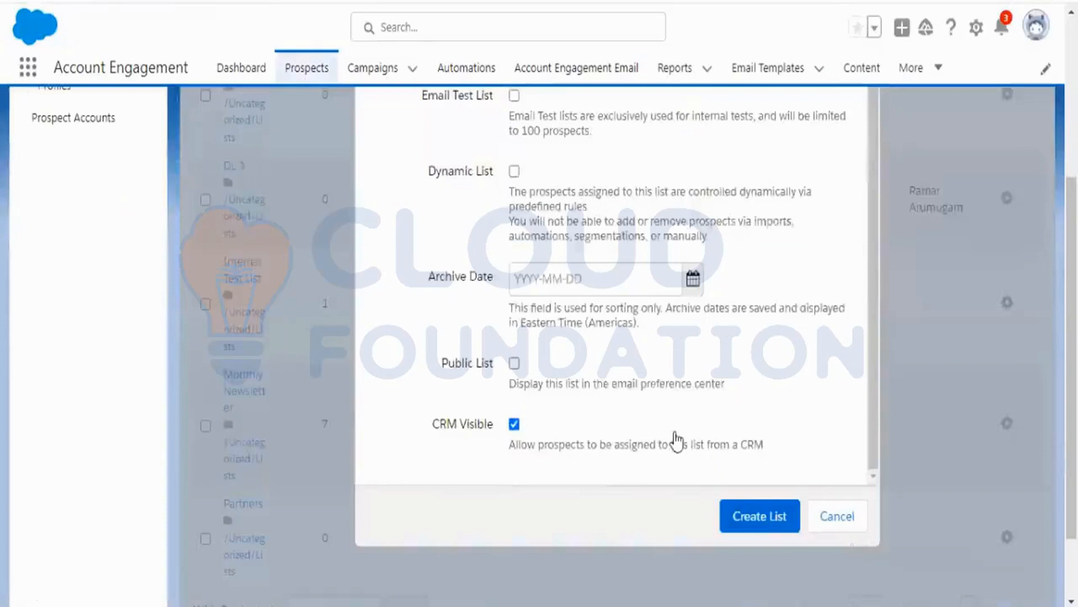
{"action": "scroll", "coordinate": [668, 427], "scroll_direction": "up", "scroll_amount": 5}
{"action": "scroll", "coordinate": [618, 417], "scroll_direction": "down", "scroll_amount": 5}
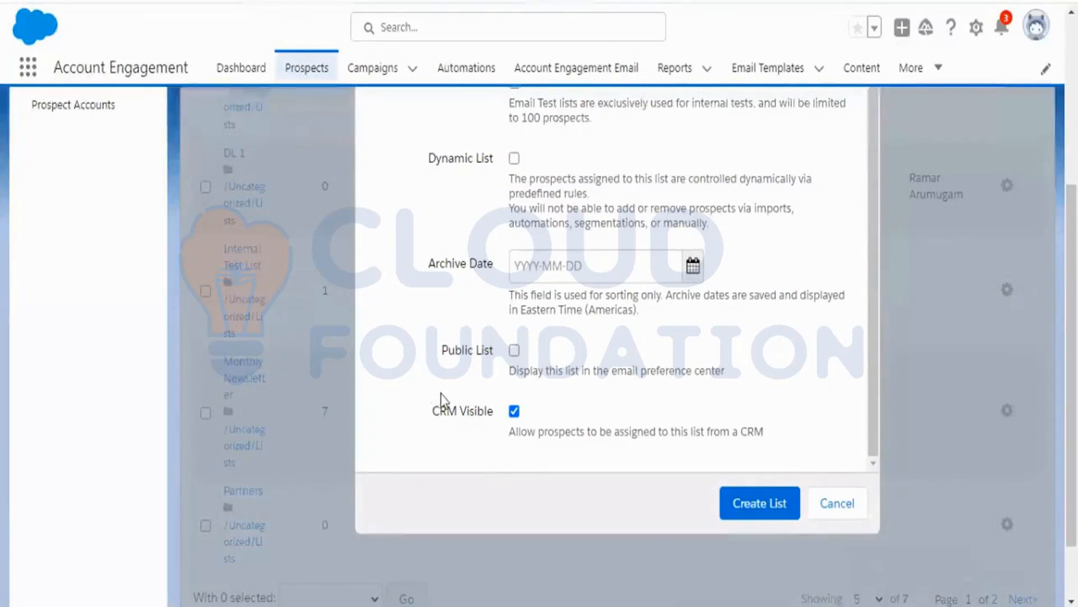
{"action": "scroll", "coordinate": [613, 371], "scroll_direction": "up", "scroll_amount": 1}
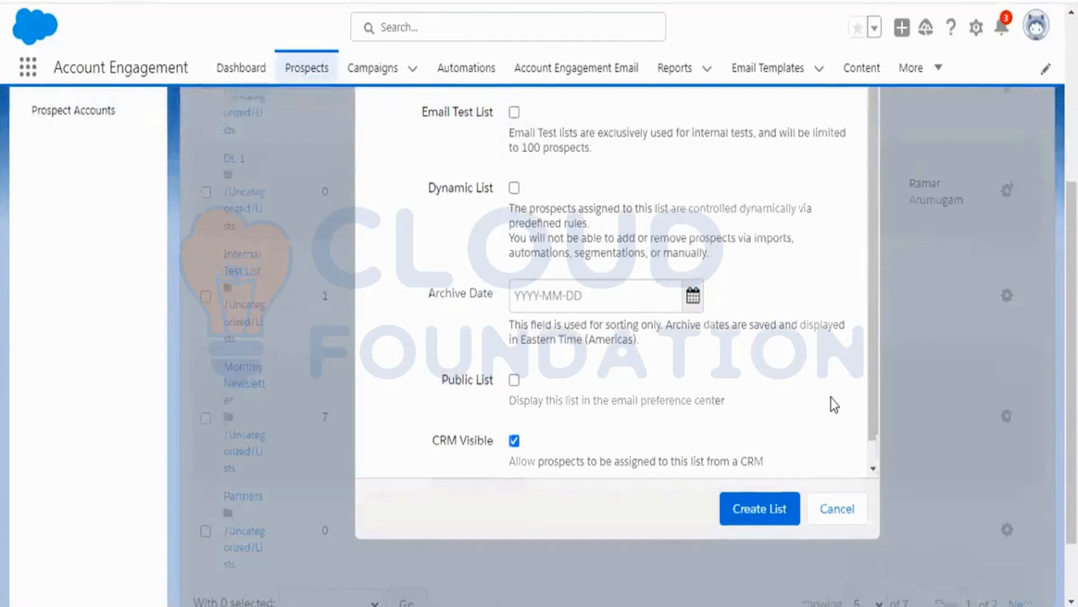
{"action": "scroll", "coordinate": [831, 397], "scroll_direction": "up", "scroll_amount": 3}
{"action": "scroll", "coordinate": [831, 396], "scroll_direction": "down", "scroll_amount": 3}
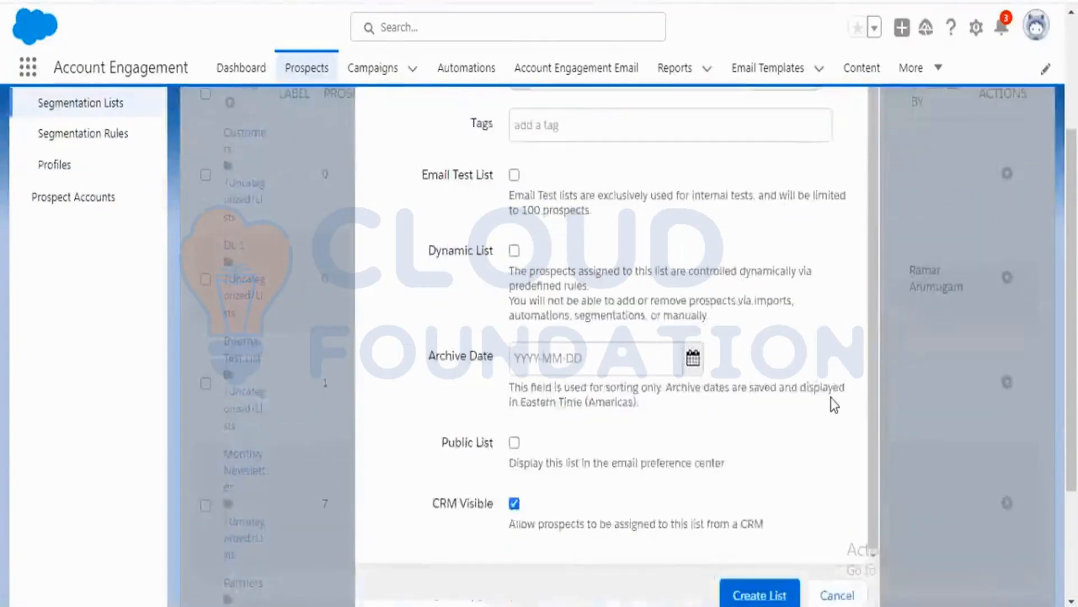
{"action": "scroll", "coordinate": [831, 396], "scroll_direction": "up", "scroll_amount": 1}
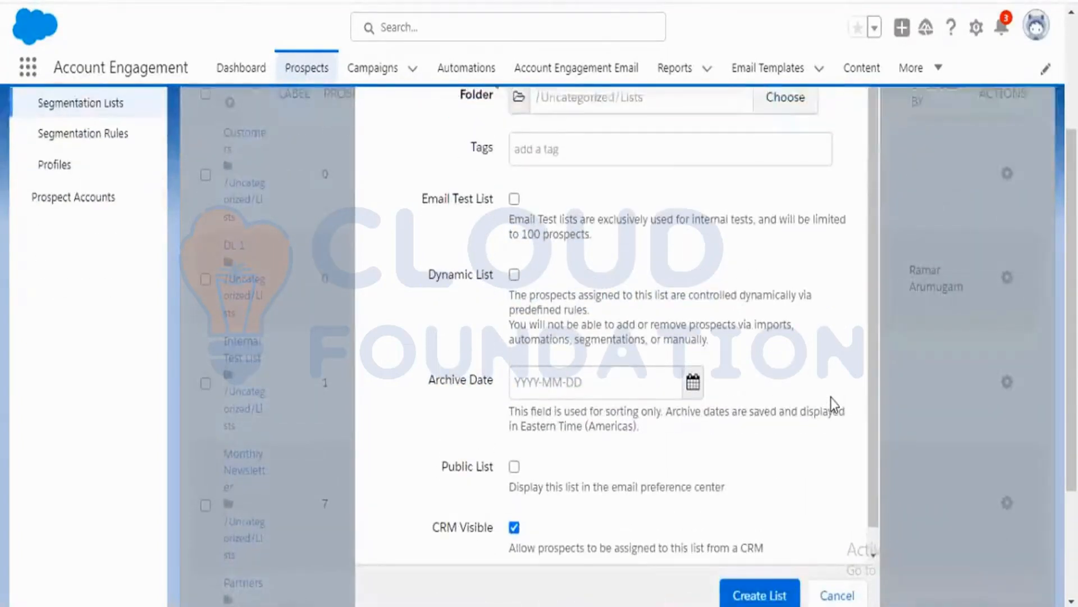